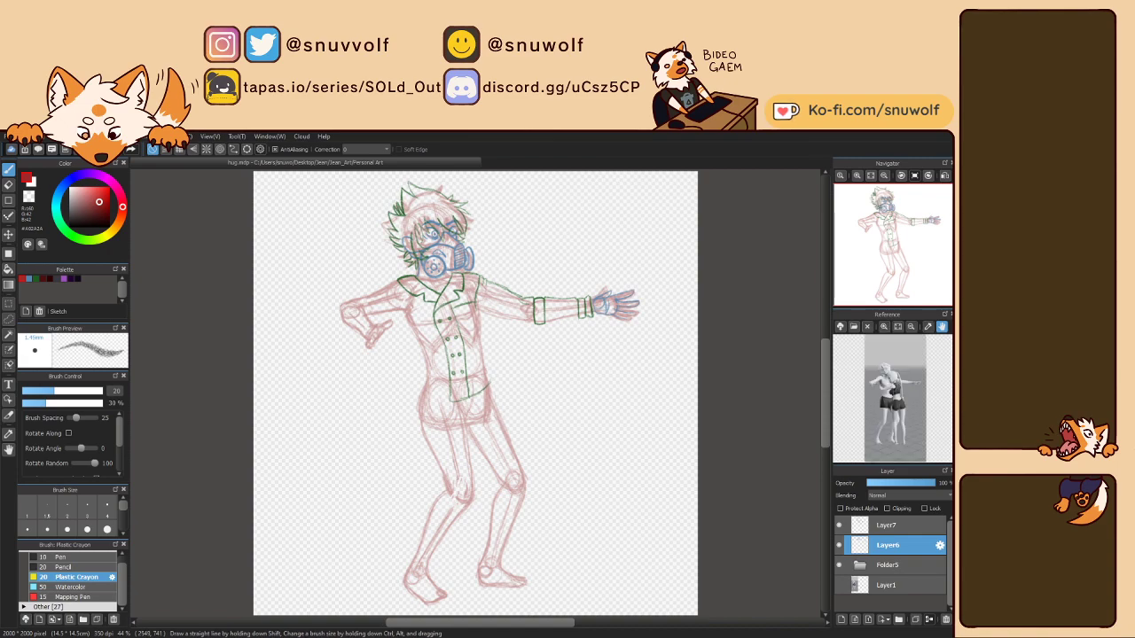
Enlarge the pose reference image and compare the Layer1 pose picture with the sketch, leaving Layer1 hidden.
{"action": "left_click", "coordinate": [883, 326]}
{"action": "left_click", "coordinate": [883, 326]}
{"action": "left_click", "coordinate": [883, 326]}
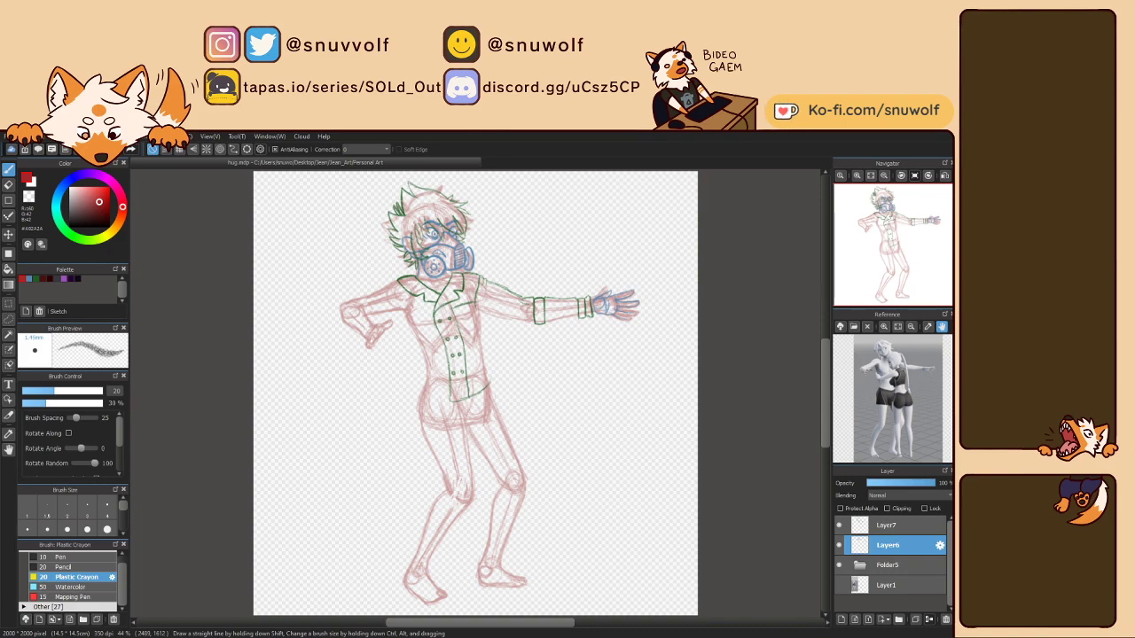
{"action": "left_click", "coordinate": [840, 589]}
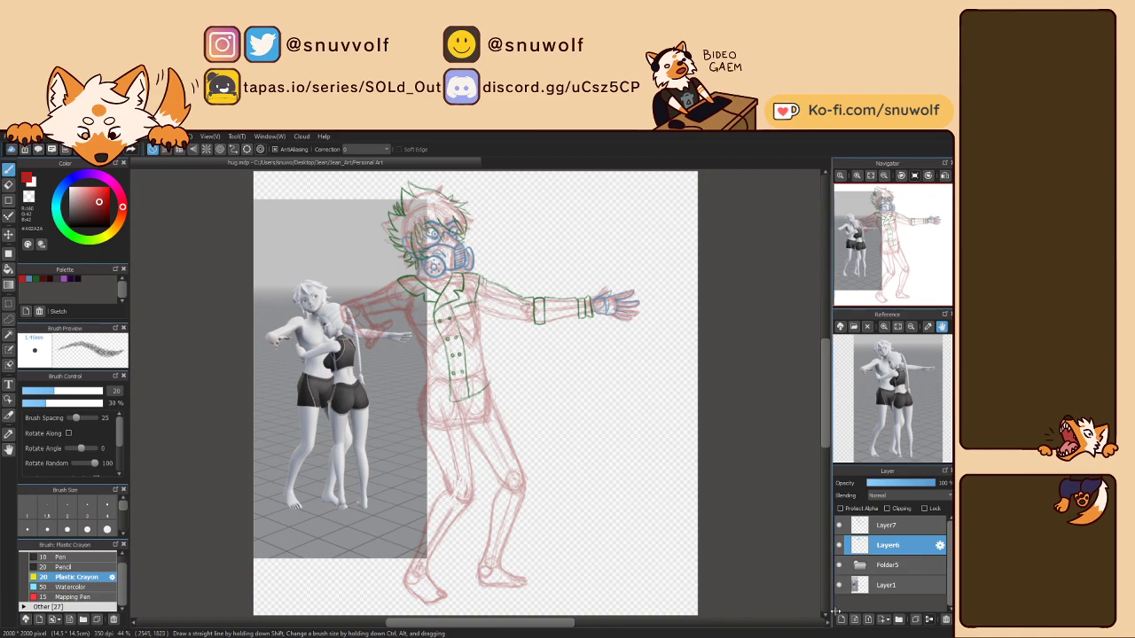
{"action": "left_click", "coordinate": [841, 587]}
Check the second figure's sketch by showing Layer3 and Layer4 in Folder5, hide both again and collapse the folder.
{"action": "left_click", "coordinate": [859, 566]}
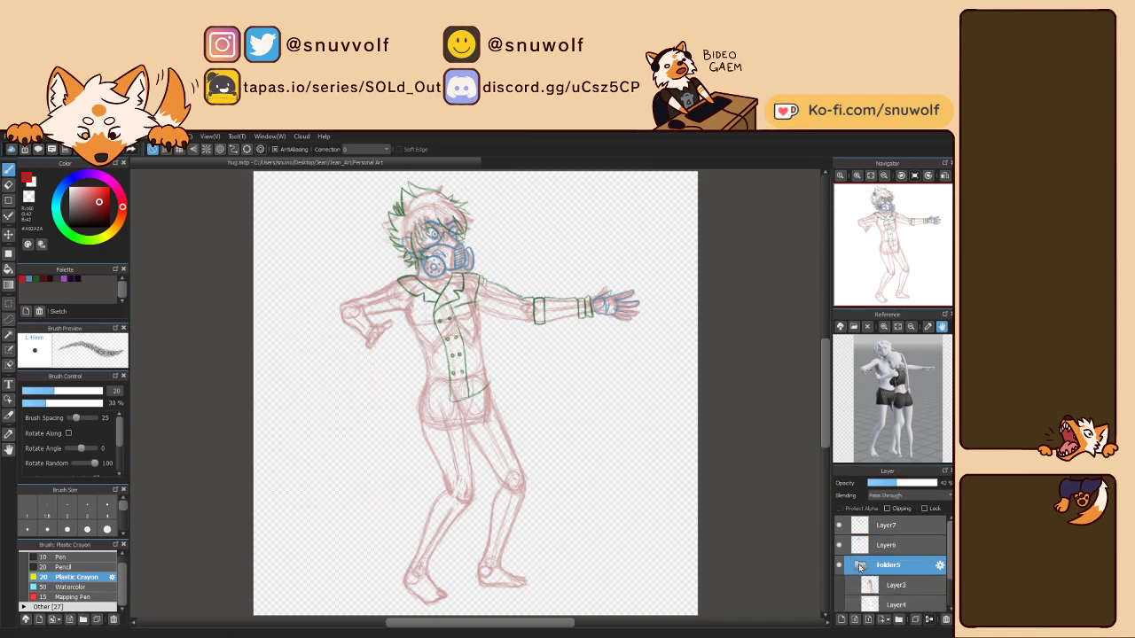
{"action": "scroll", "coordinate": [859, 567], "scroll_direction": "down", "scroll_amount": 3}
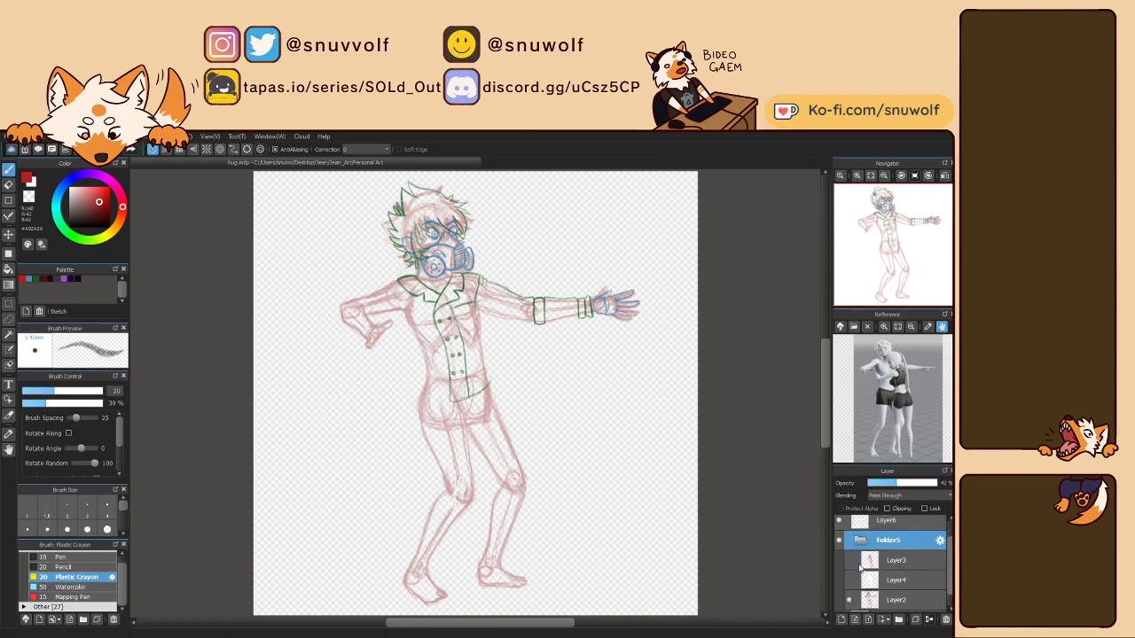
{"action": "left_click", "coordinate": [849, 563]}
{"action": "left_click", "coordinate": [848, 541]}
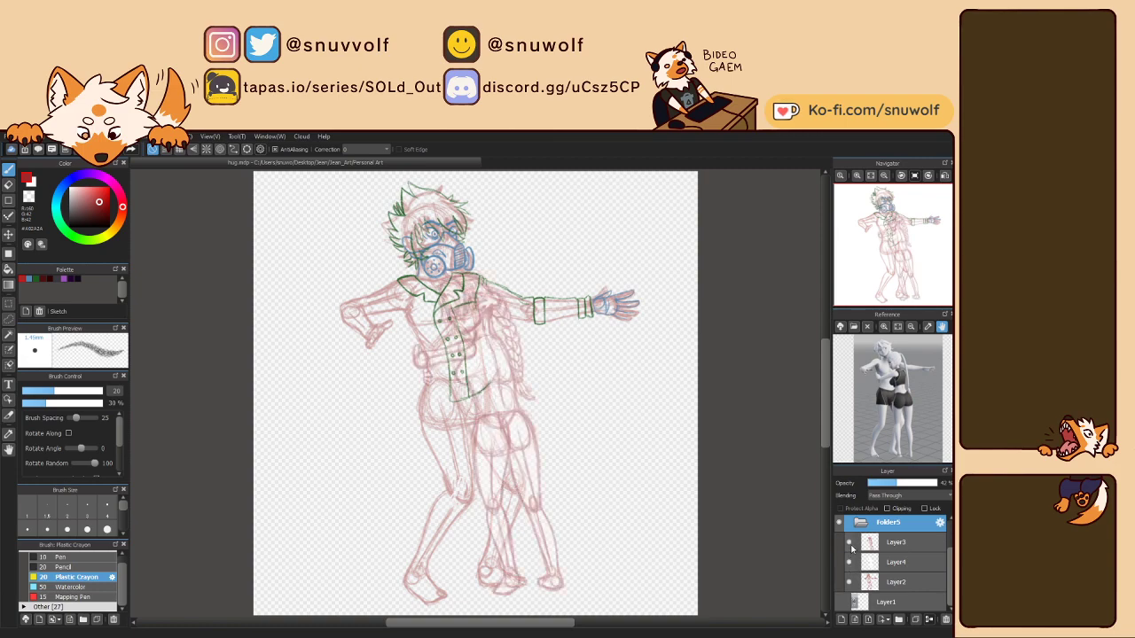
{"action": "left_click", "coordinate": [850, 543]}
{"action": "left_click", "coordinate": [850, 562]}
{"action": "left_click", "coordinate": [861, 523]}
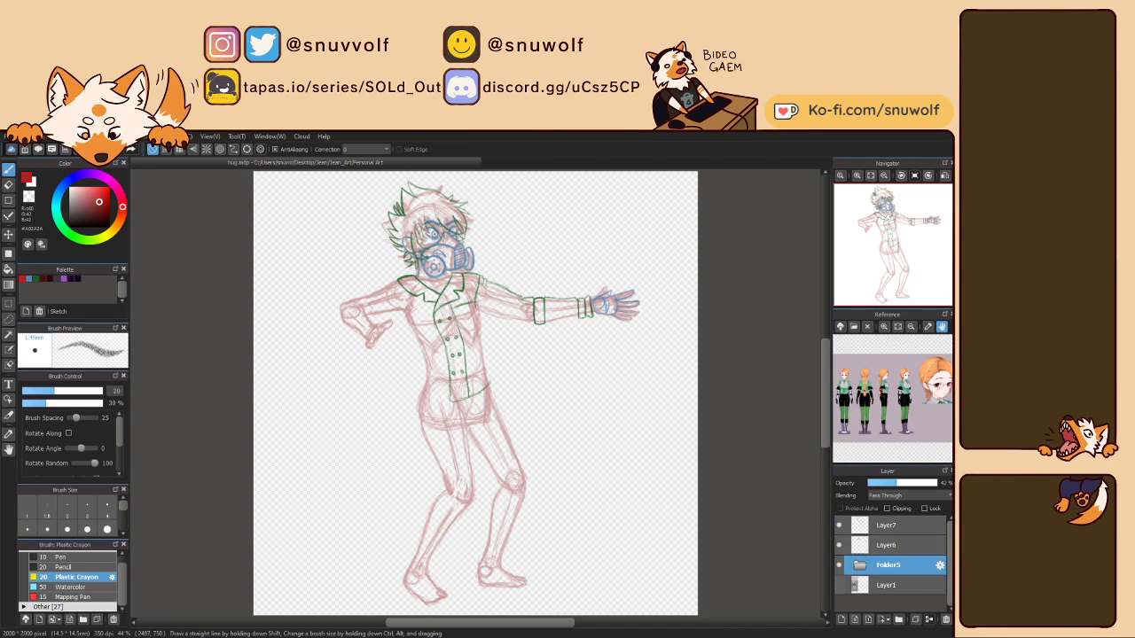
Check what Layer1 and Layer7 contain by switching each layer's visibility and restoring it.
{"action": "left_click", "coordinate": [839, 586]}
{"action": "left_click", "coordinate": [838, 586]}
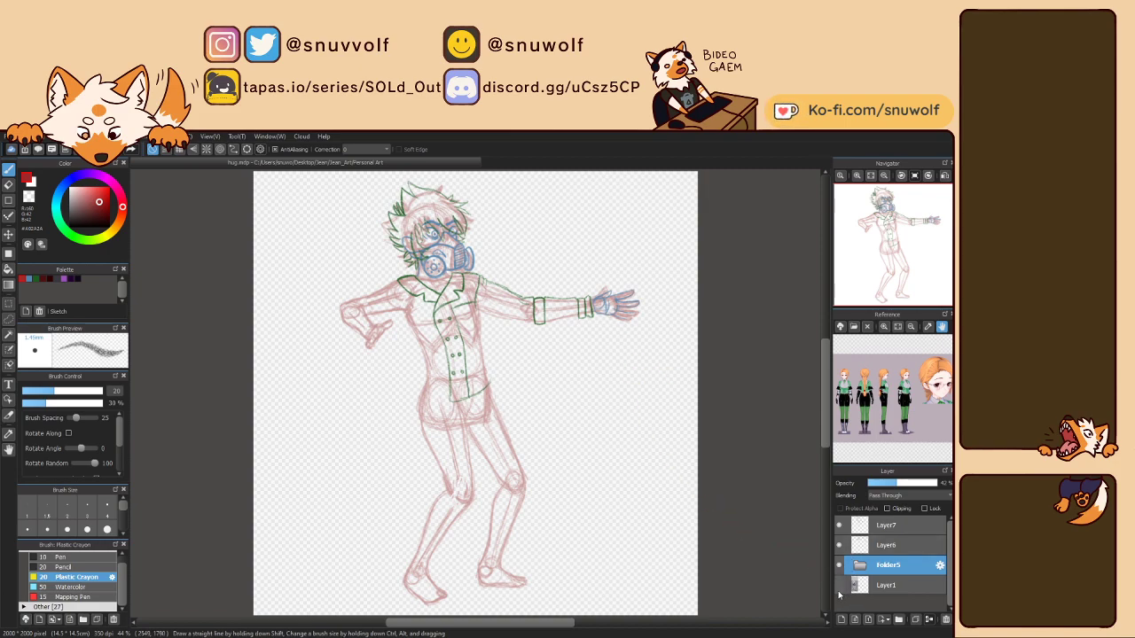
{"action": "left_click", "coordinate": [840, 527]}
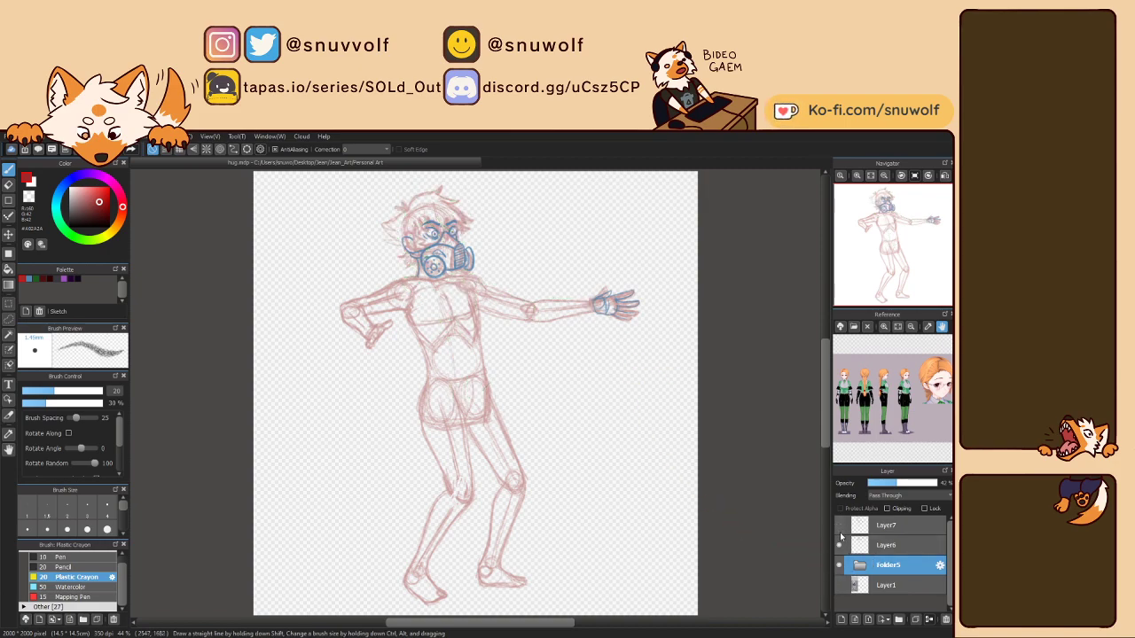
{"action": "left_click", "coordinate": [839, 526]}
On Layer7 in dark green, draw the coat's side edge from armhole to hem and the underside of the outstretched sleeve.
{"action": "left_click", "coordinate": [841, 532]}
{"action": "left_click", "coordinate": [37, 280]}
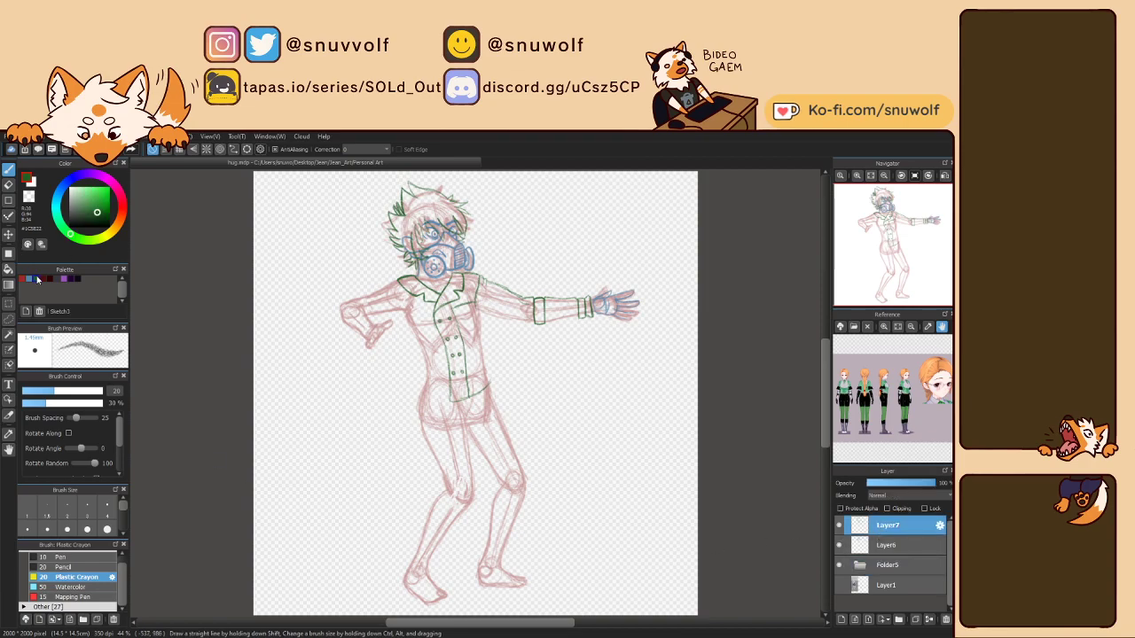
{"action": "left_click", "coordinate": [858, 176]}
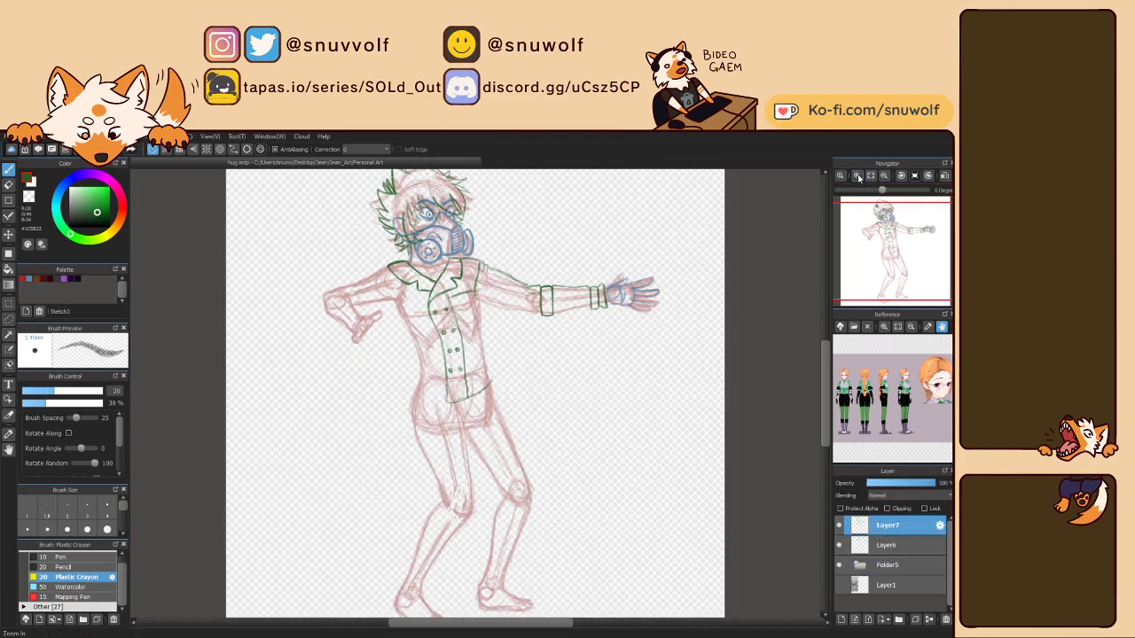
{"action": "left_click", "coordinate": [857, 177]}
{"action": "left_click", "coordinate": [857, 177]}
{"action": "left_click_drag", "start_coordinate": [891, 259], "coordinate": [908, 230]}
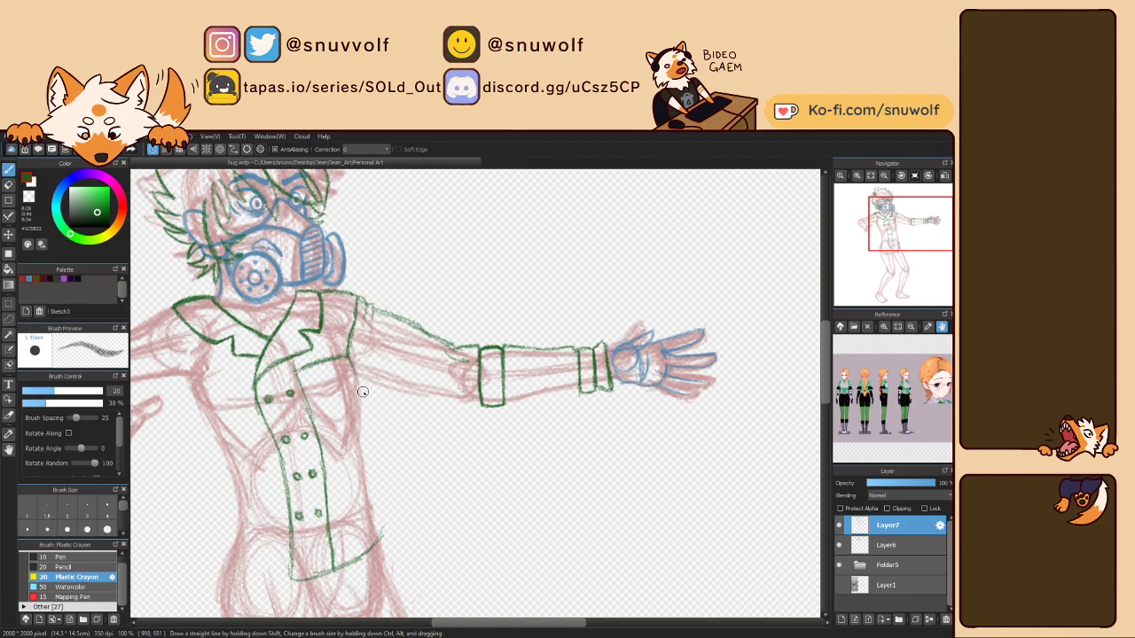
{"action": "left_click_drag", "start_coordinate": [349, 357], "coordinate": [383, 544]}
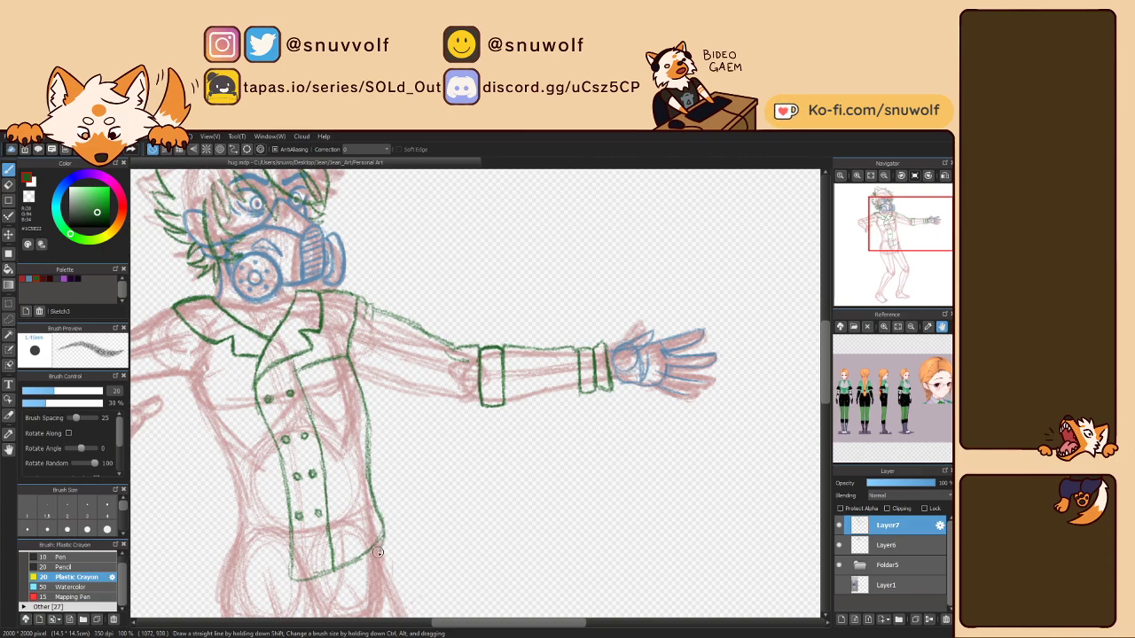
{"action": "left_click_drag", "start_coordinate": [897, 240], "coordinate": [900, 237]}
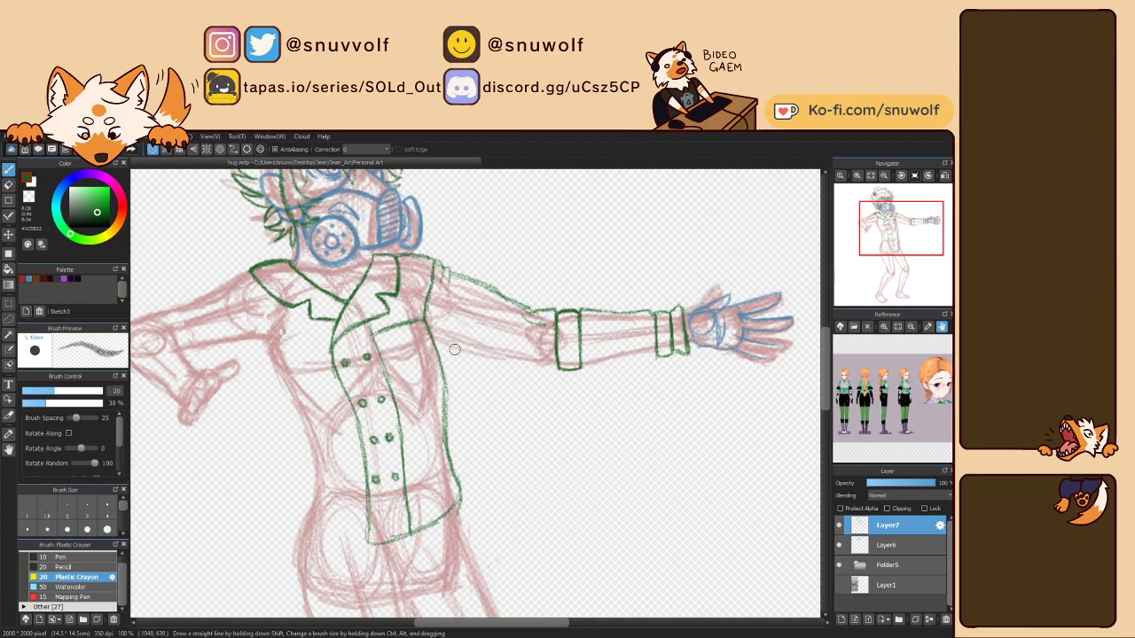
{"action": "mouse_move", "coordinate": [433, 338]}
{"action": "left_mouse_down"}
{"action": "mouse_move", "coordinate": [532, 370]}
{"action": "mouse_move", "coordinate": [465, 353]}
{"action": "mouse_move", "coordinate": [555, 364]}
{"action": "mouse_move", "coordinate": [544, 373]}
{"action": "mouse_move", "coordinate": [519, 363]}
{"action": "mouse_move", "coordinate": [541, 376]}
{"action": "mouse_move", "coordinate": [658, 363]}
{"action": "mouse_move", "coordinate": [644, 358]}
{"action": "mouse_move", "coordinate": [656, 353]}
{"action": "mouse_move", "coordinate": [583, 365]}
{"action": "mouse_move", "coordinate": [637, 363]}
{"action": "mouse_move", "coordinate": [613, 376]}
{"action": "mouse_move", "coordinate": [581, 370]}
{"action": "mouse_move", "coordinate": [661, 358]}
{"action": "left_mouse_up"}
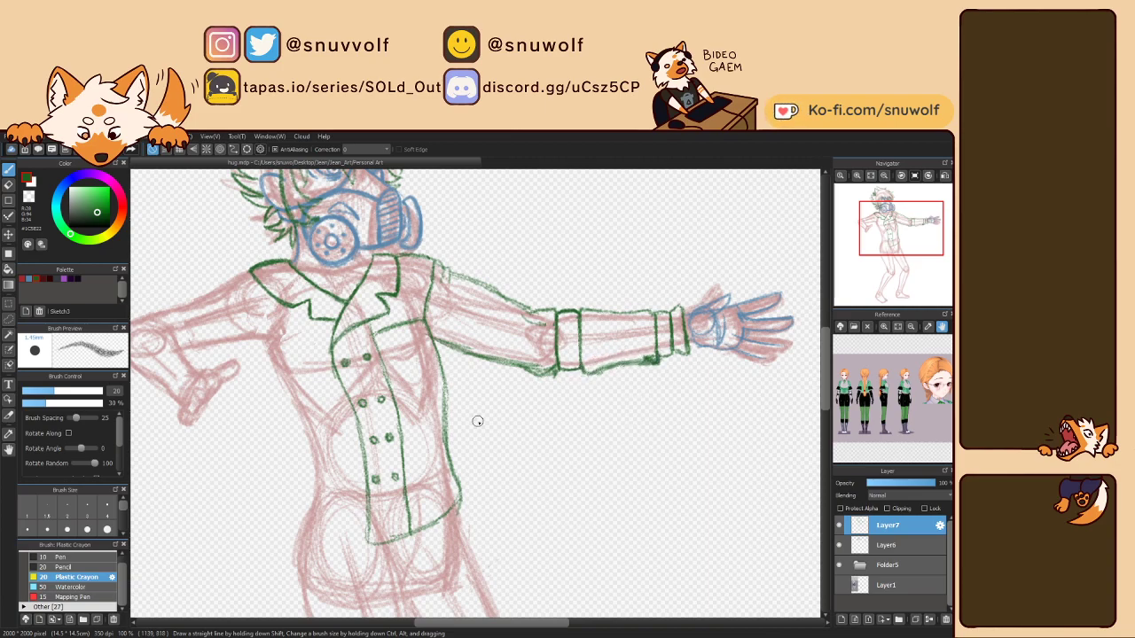
Draw the curved elbow band and the wrist cuff on the bent arm in green.
{"action": "left_click_drag", "start_coordinate": [892, 236], "coordinate": [888, 227]}
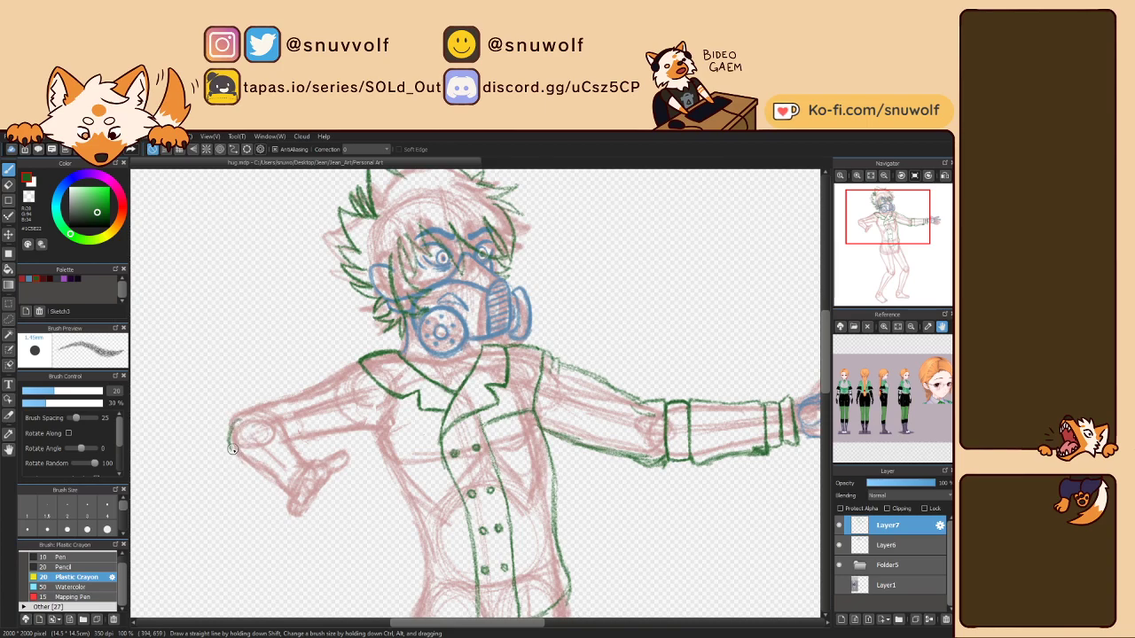
{"action": "mouse_move", "coordinate": [234, 425]}
{"action": "left_mouse_down"}
{"action": "mouse_move", "coordinate": [270, 410]}
{"action": "mouse_move", "coordinate": [240, 417]}
{"action": "mouse_move", "coordinate": [276, 426]}
{"action": "mouse_move", "coordinate": [266, 411]}
{"action": "mouse_move", "coordinate": [283, 431]}
{"action": "mouse_move", "coordinate": [239, 427]}
{"action": "mouse_move", "coordinate": [240, 462]}
{"action": "mouse_move", "coordinate": [283, 430]}
{"action": "left_mouse_up"}
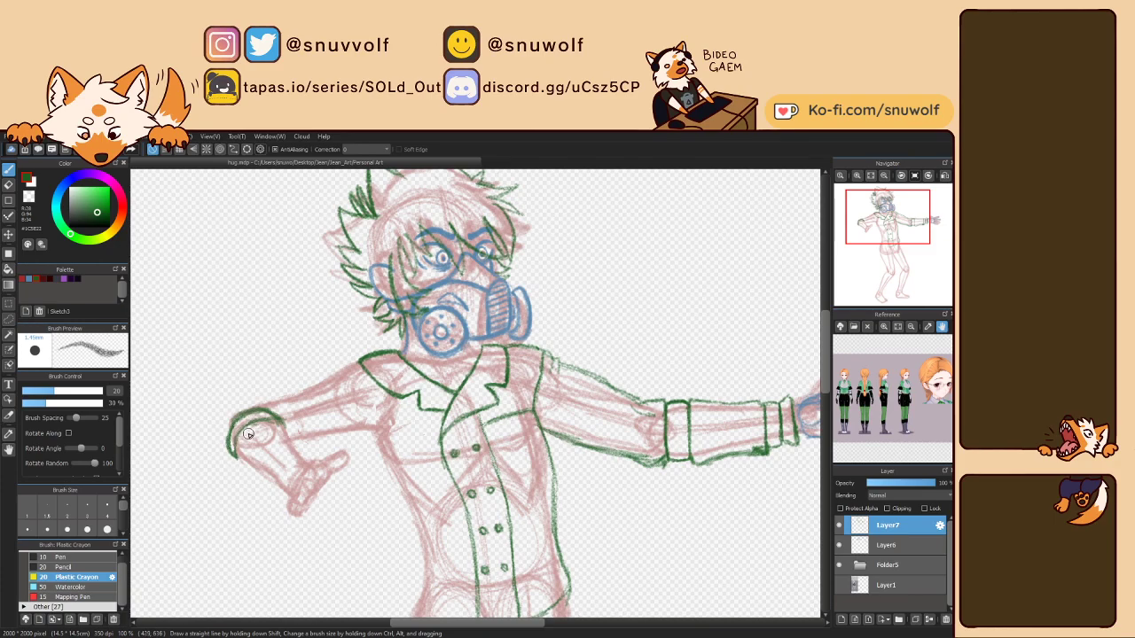
{"action": "left_click_drag", "start_coordinate": [282, 424], "coordinate": [232, 449]}
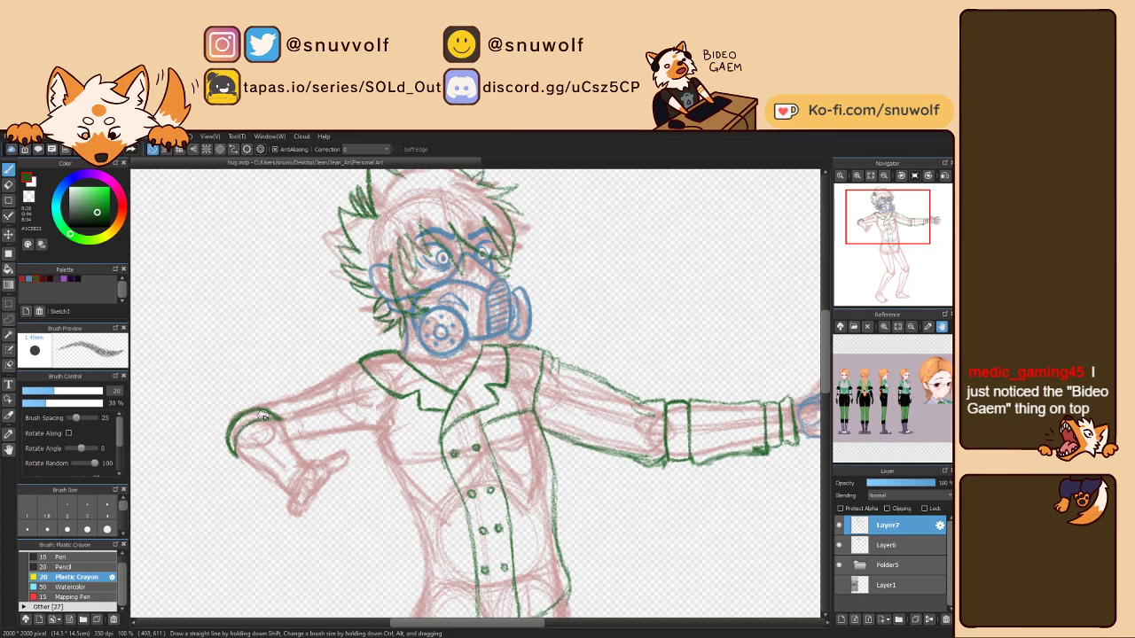
{"action": "mouse_move", "coordinate": [237, 462]}
{"action": "left_mouse_down"}
{"action": "mouse_move", "coordinate": [236, 436]}
{"action": "mouse_move", "coordinate": [257, 417]}
{"action": "mouse_move", "coordinate": [281, 422]}
{"action": "left_mouse_up"}
{"action": "mouse_move", "coordinate": [279, 485]}
{"action": "left_mouse_down"}
{"action": "mouse_move", "coordinate": [300, 460]}
{"action": "mouse_move", "coordinate": [284, 475]}
{"action": "left_mouse_up"}
{"action": "mouse_move", "coordinate": [272, 482]}
{"action": "left_mouse_down"}
{"action": "mouse_move", "coordinate": [282, 492]}
{"action": "mouse_move", "coordinate": [293, 470]}
{"action": "mouse_move", "coordinate": [291, 488]}
{"action": "mouse_move", "coordinate": [305, 467]}
{"action": "mouse_move", "coordinate": [300, 479]}
{"action": "left_mouse_up"}
Show the Layer1 pose picture to examine the bent arm, then hide it again.
{"action": "left_click", "coordinate": [841, 586]}
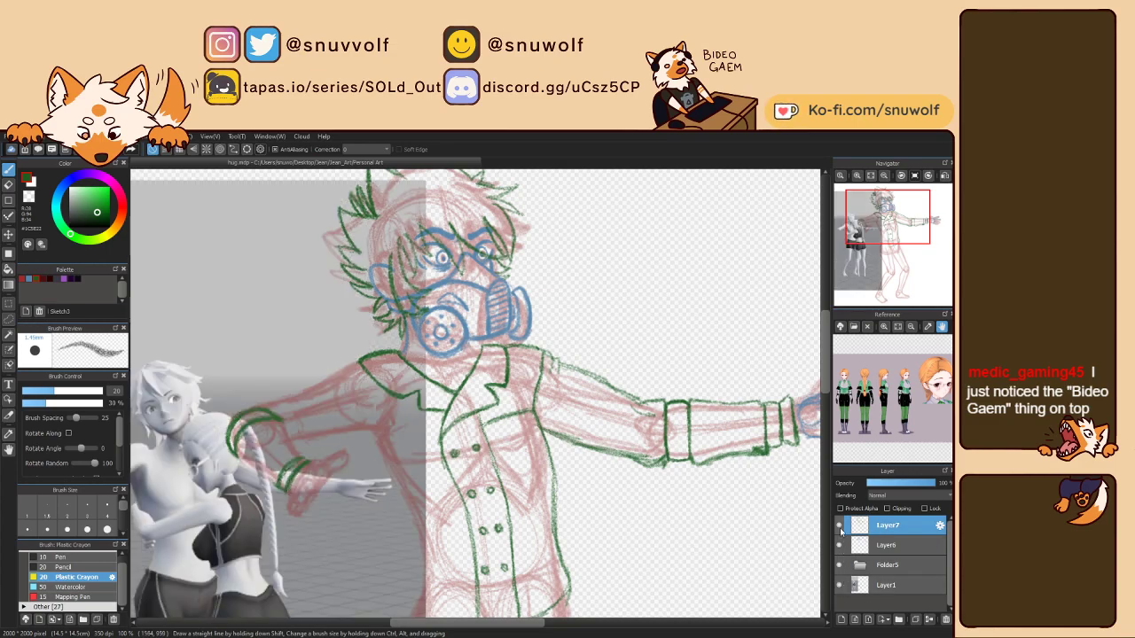
{"action": "left_click_drag", "start_coordinate": [870, 251], "coordinate": [883, 232]}
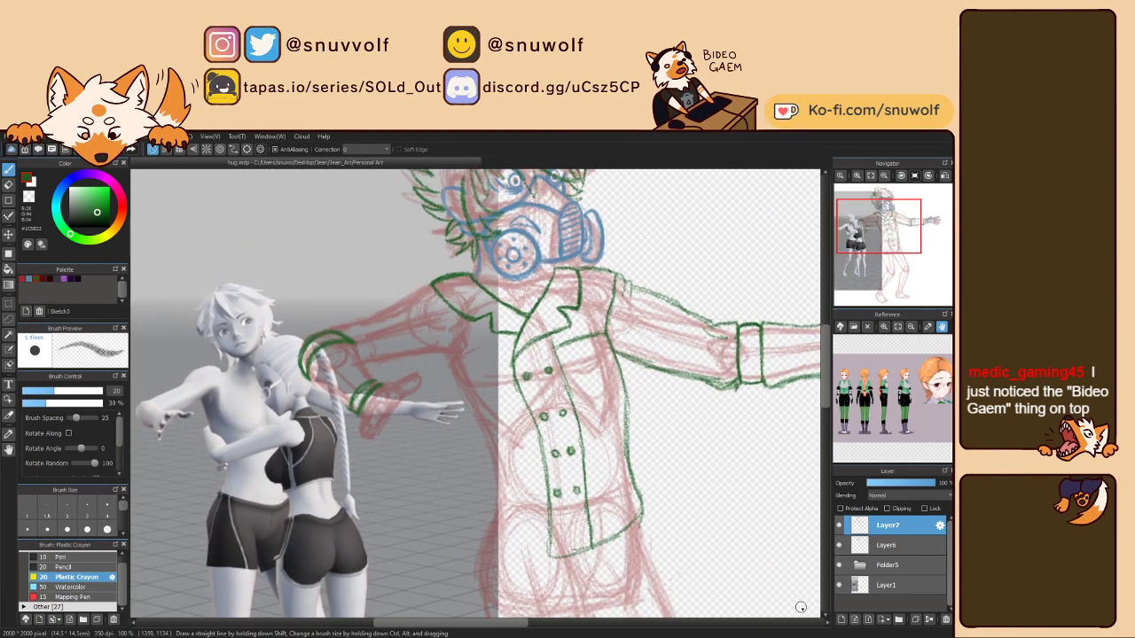
{"action": "left_click", "coordinate": [841, 587]}
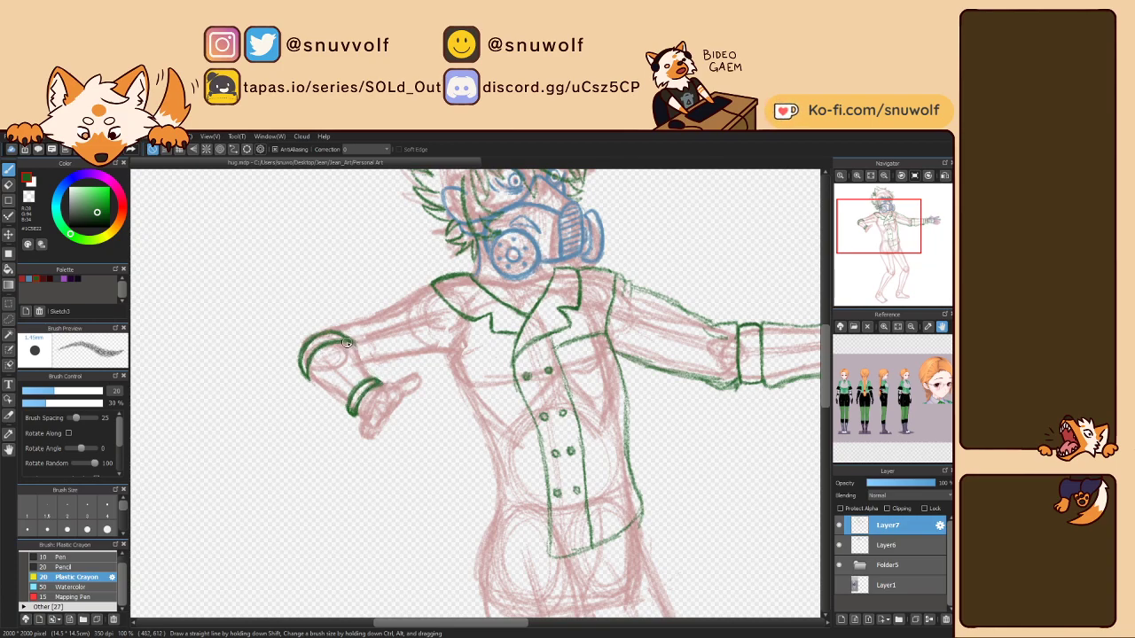
Outline the bent arm's forearm and upper sleeve up to the shoulder, and draw the coat's chest panel beside it.
{"action": "left_click_drag", "start_coordinate": [360, 349], "coordinate": [376, 381]}
{"action": "left_click_drag", "start_coordinate": [313, 382], "coordinate": [344, 403]}
{"action": "mouse_move", "coordinate": [893, 231]}
{"action": "left_click_drag", "start_coordinate": [301, 330], "coordinate": [434, 290]}
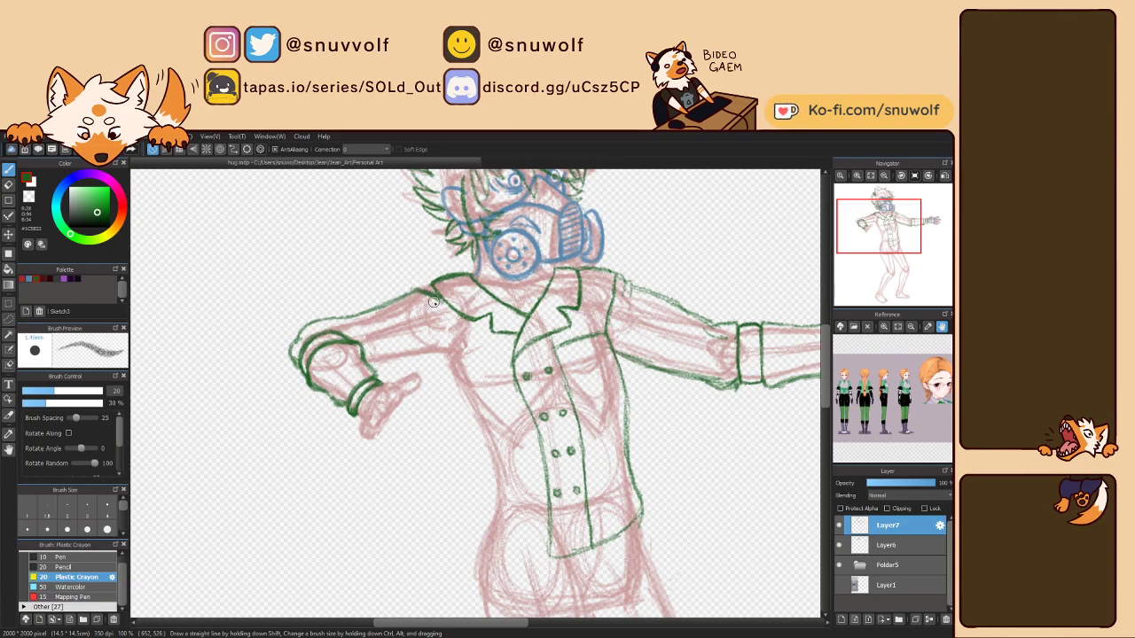
{"action": "left_click_drag", "start_coordinate": [441, 305], "coordinate": [479, 376]}
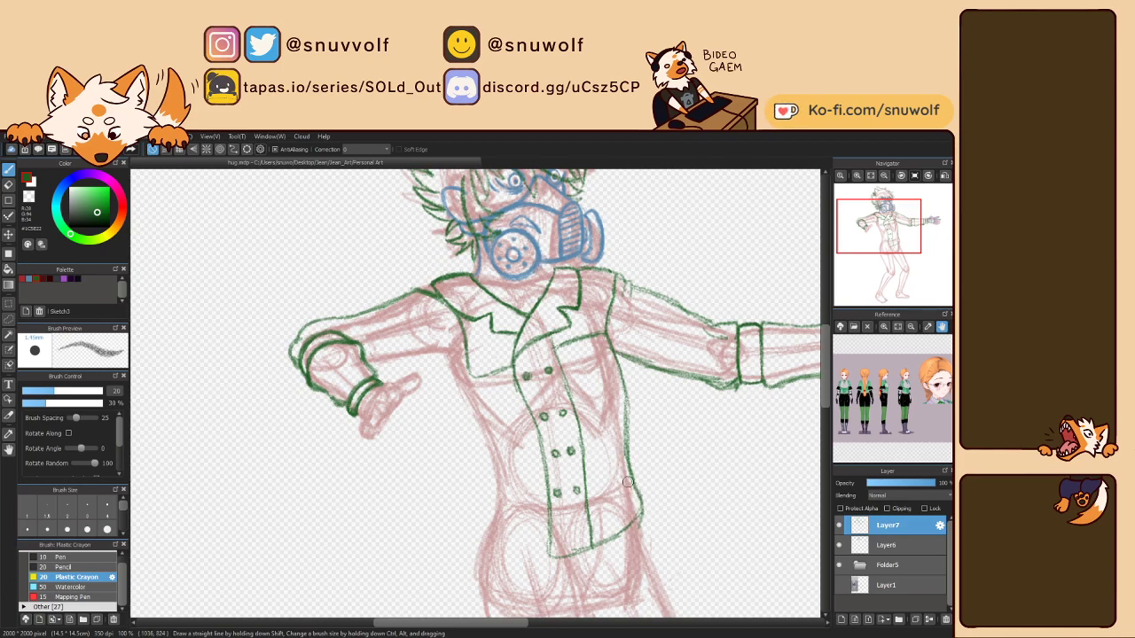
Remove the coat's hem line and the chest seam on the outstretched arm's side.
{"action": "mouse_move", "coordinate": [622, 518]}
{"action": "left_mouse_down"}
{"action": "mouse_move", "coordinate": [608, 546]}
{"action": "mouse_move", "coordinate": [632, 532]}
{"action": "left_mouse_up"}
{"action": "key", "text": "ctrl+z"}
{"action": "key", "text": "ctrl+z"}
{"action": "key", "text": "ctrl+z"}
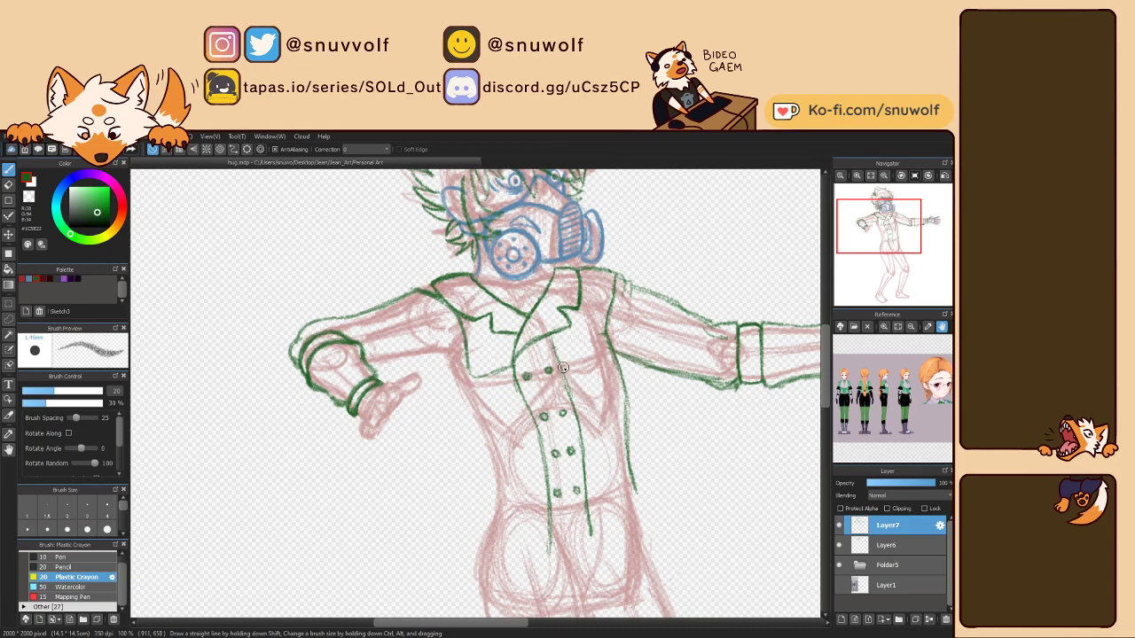
Redraw the chest seam lower on the outstretched arm's side and extend the collar up to the neck.
{"action": "mouse_move", "coordinate": [587, 356]}
{"action": "left_mouse_down"}
{"action": "mouse_move", "coordinate": [612, 356]}
{"action": "mouse_move", "coordinate": [568, 364]}
{"action": "mouse_move", "coordinate": [612, 359]}
{"action": "mouse_move", "coordinate": [602, 364]}
{"action": "left_mouse_up"}
{"action": "key", "text": "ctrl+z"}
{"action": "key", "text": "ctrl+z"}
{"action": "mouse_move", "coordinate": [449, 277]}
{"action": "left_mouse_down"}
{"action": "mouse_move", "coordinate": [432, 282]}
{"action": "mouse_move", "coordinate": [475, 261]}
{"action": "left_mouse_up"}
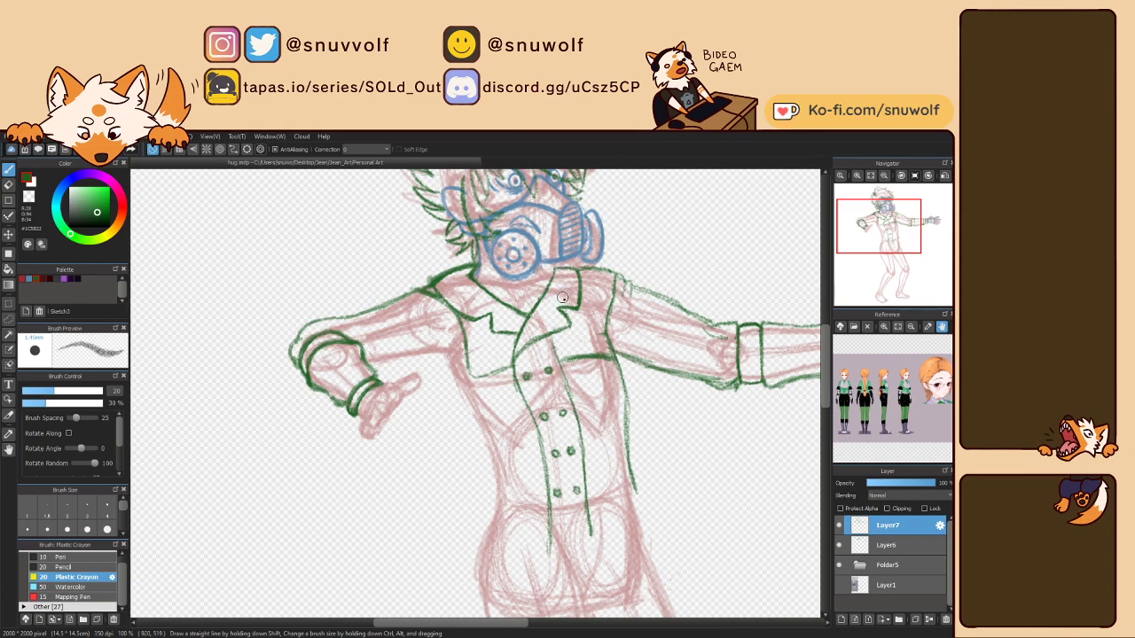
Select Layer6 and the blue sketch colour, and enlarge the brush size list to set the Plastic Crayon to size 10.
{"action": "left_click", "coordinate": [907, 546]}
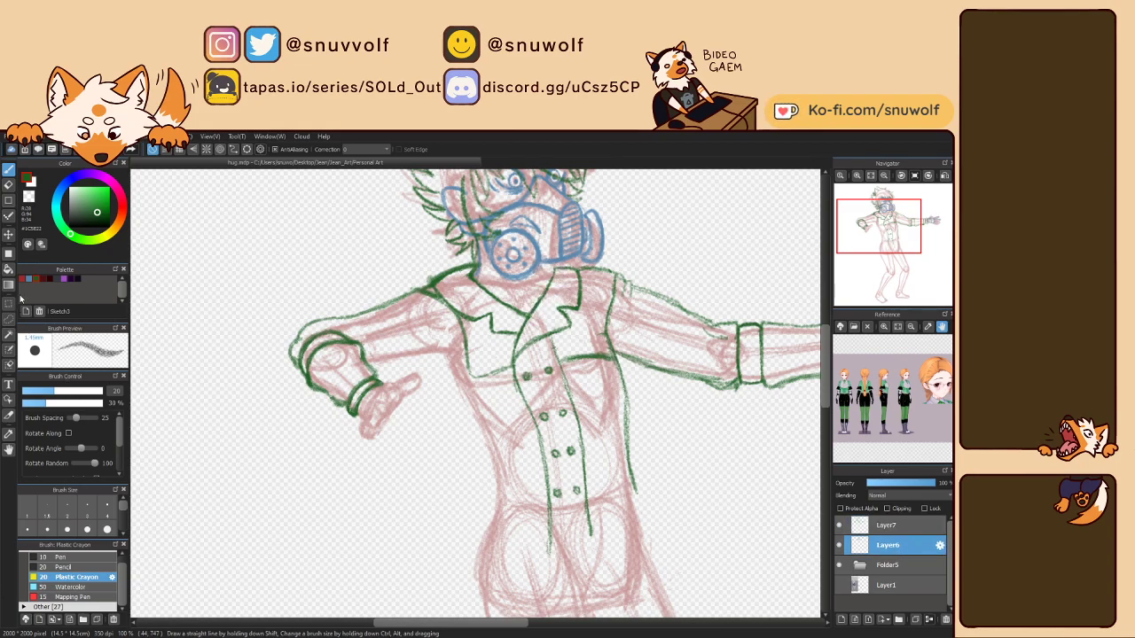
{"action": "left_click", "coordinate": [31, 279]}
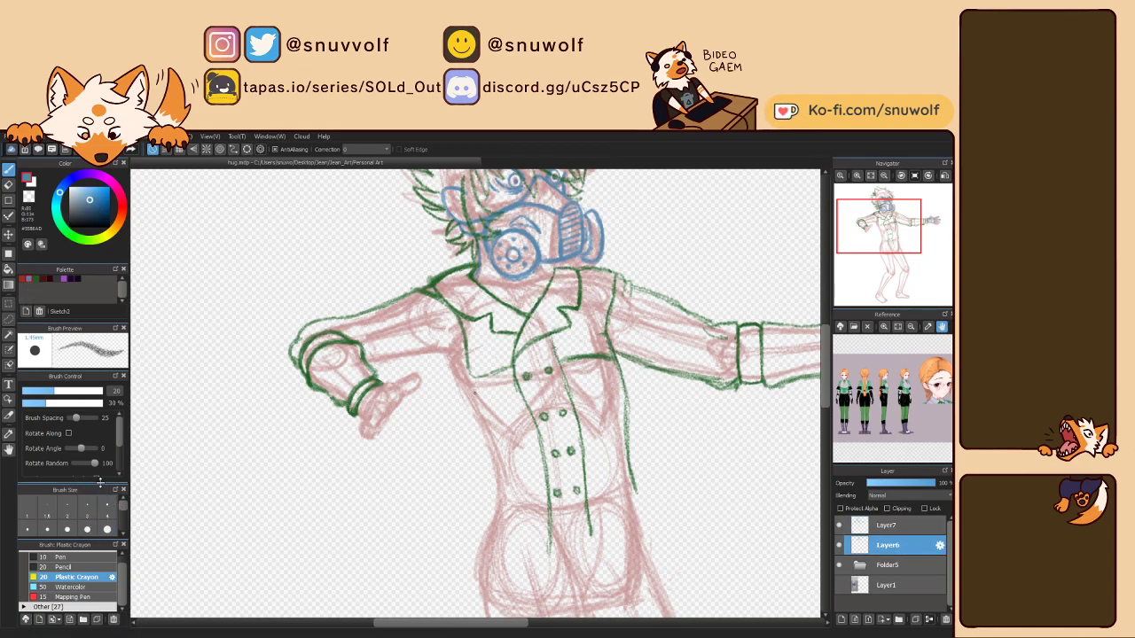
{"action": "mouse_move", "coordinate": [102, 490]}
{"action": "left_mouse_down"}
{"action": "mouse_move", "coordinate": [104, 472]}
{"action": "mouse_move", "coordinate": [97, 511]}
{"action": "mouse_move", "coordinate": [72, 493]}
{"action": "mouse_move", "coordinate": [75, 413]}
{"action": "left_mouse_up"}
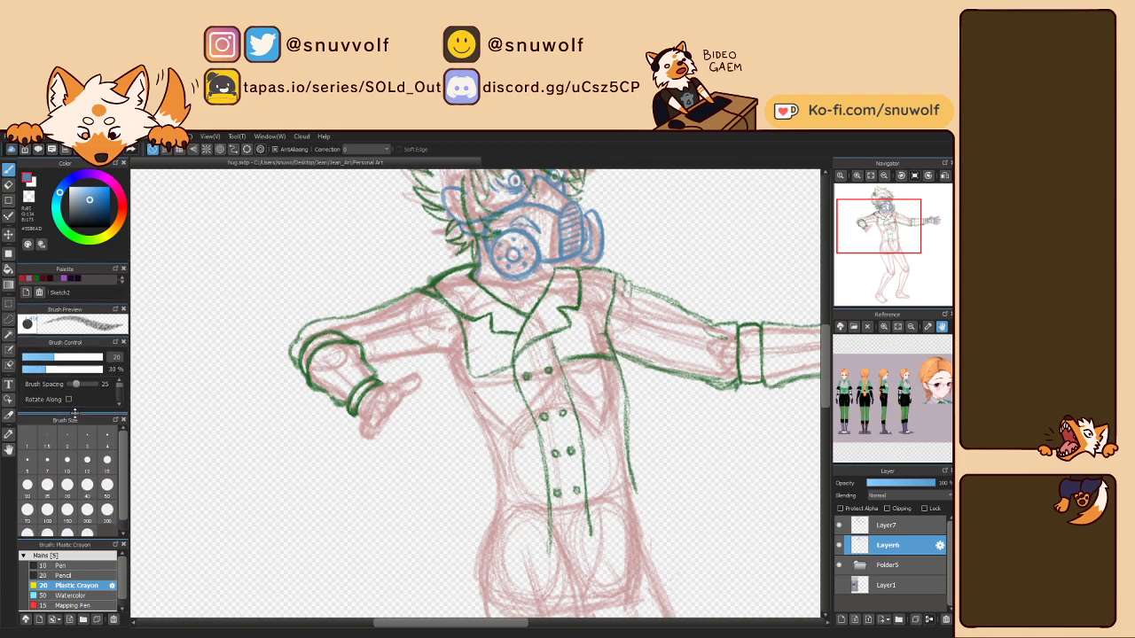
{"action": "left_click_drag", "start_coordinate": [69, 539], "coordinate": [71, 504]}
{"action": "left_click", "coordinate": [74, 459]}
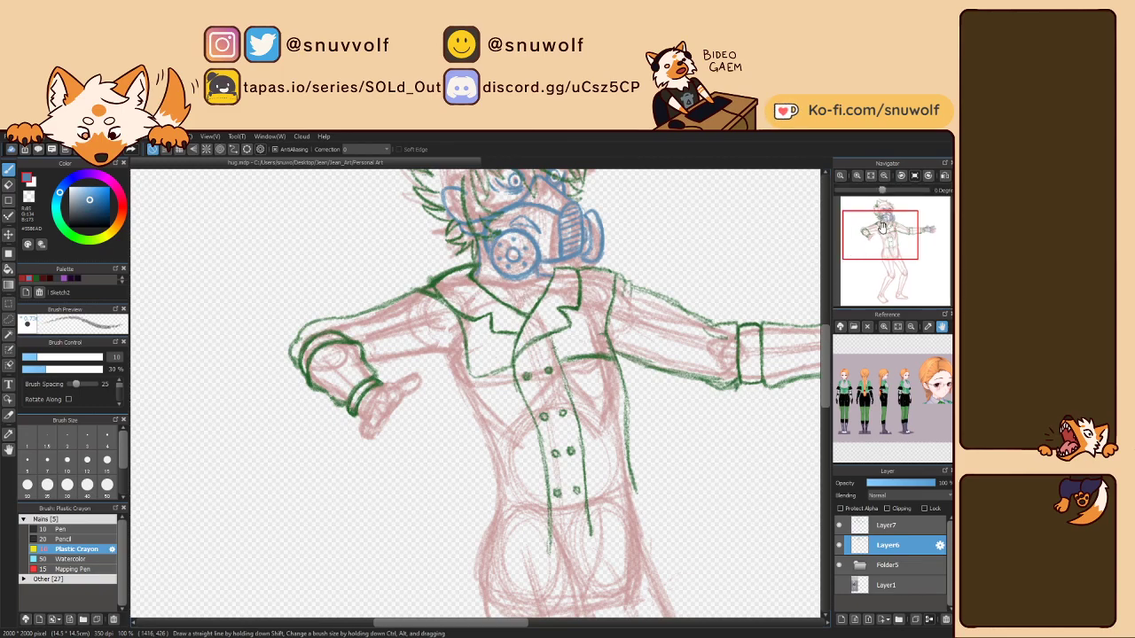
On Layer7 in green at brush size 15, reinforce the chest seam and draw the bent sleeve's underside and adjoining coat side.
{"action": "left_click_drag", "start_coordinate": [882, 228], "coordinate": [888, 216]}
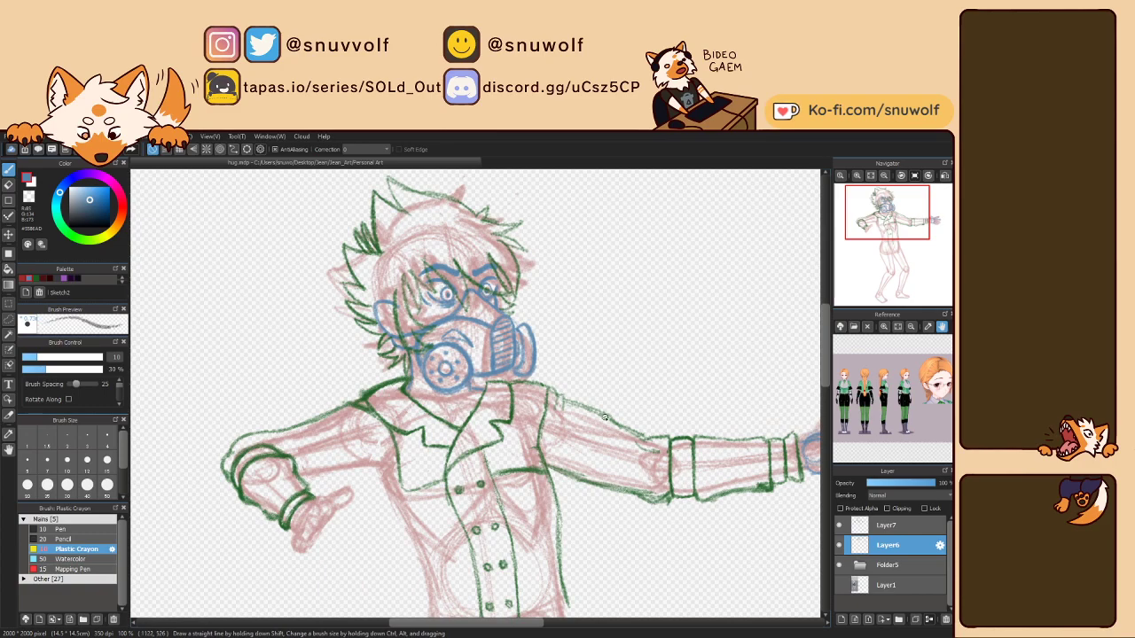
{"action": "left_click", "coordinate": [856, 529]}
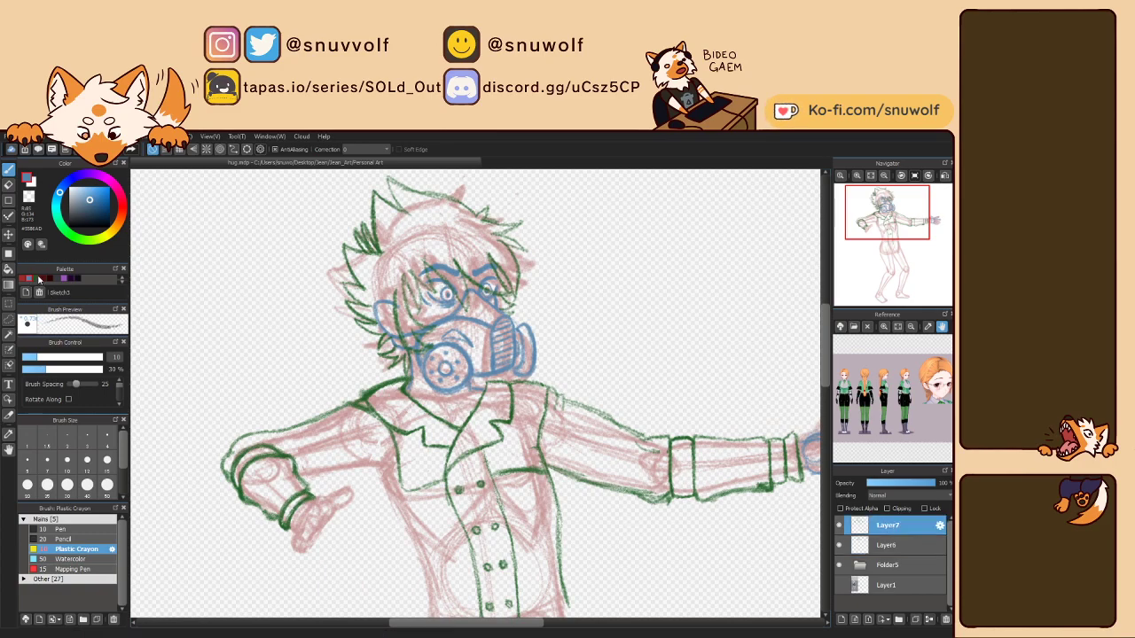
{"action": "left_click", "coordinate": [39, 279]}
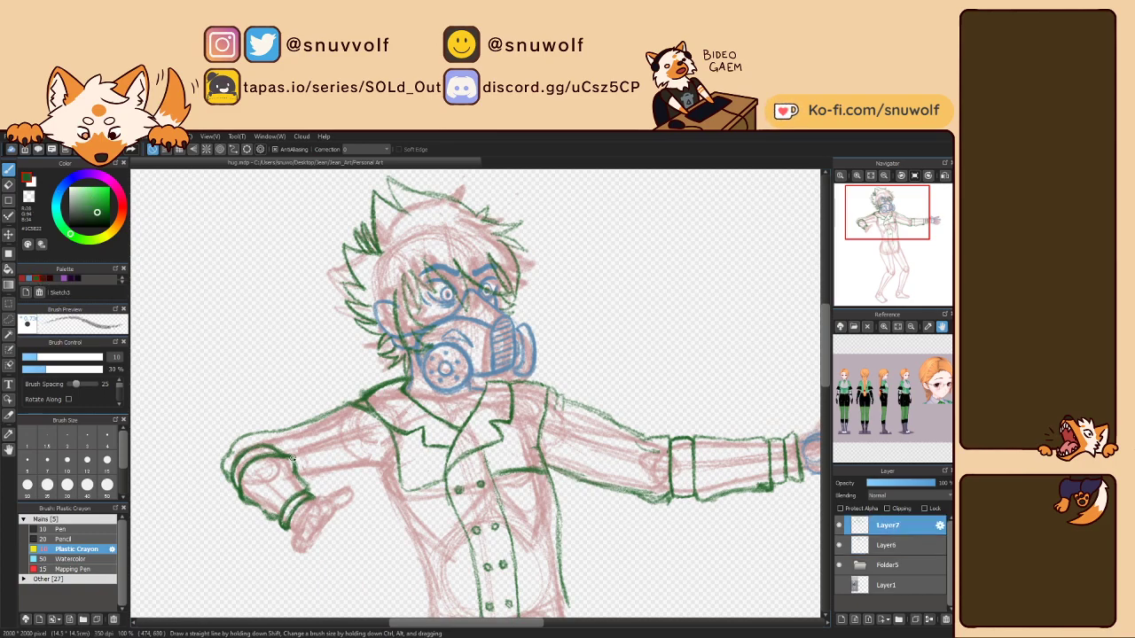
{"action": "left_click_drag", "start_coordinate": [283, 526], "coordinate": [281, 514]}
{"action": "left_click", "coordinate": [107, 462]}
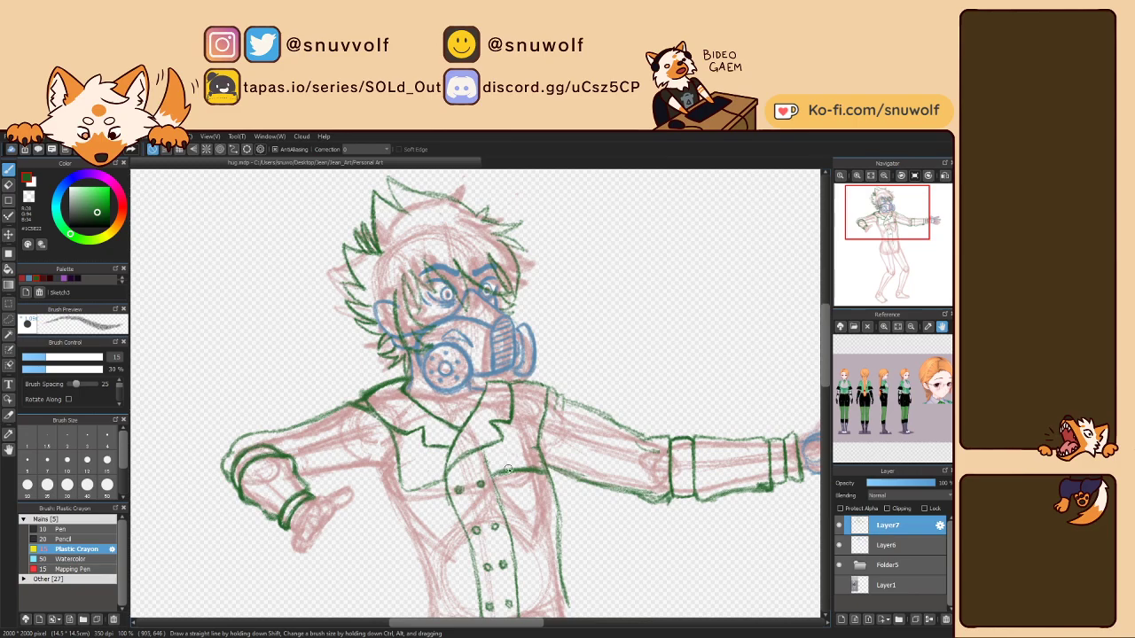
{"action": "left_click_drag", "start_coordinate": [492, 474], "coordinate": [528, 467]}
{"action": "mouse_move", "coordinate": [313, 472]}
{"action": "left_mouse_down"}
{"action": "mouse_move", "coordinate": [369, 457]}
{"action": "mouse_move", "coordinate": [358, 470]}
{"action": "mouse_move", "coordinate": [385, 468]}
{"action": "mouse_move", "coordinate": [373, 489]}
{"action": "mouse_move", "coordinate": [390, 519]}
{"action": "left_mouse_up"}
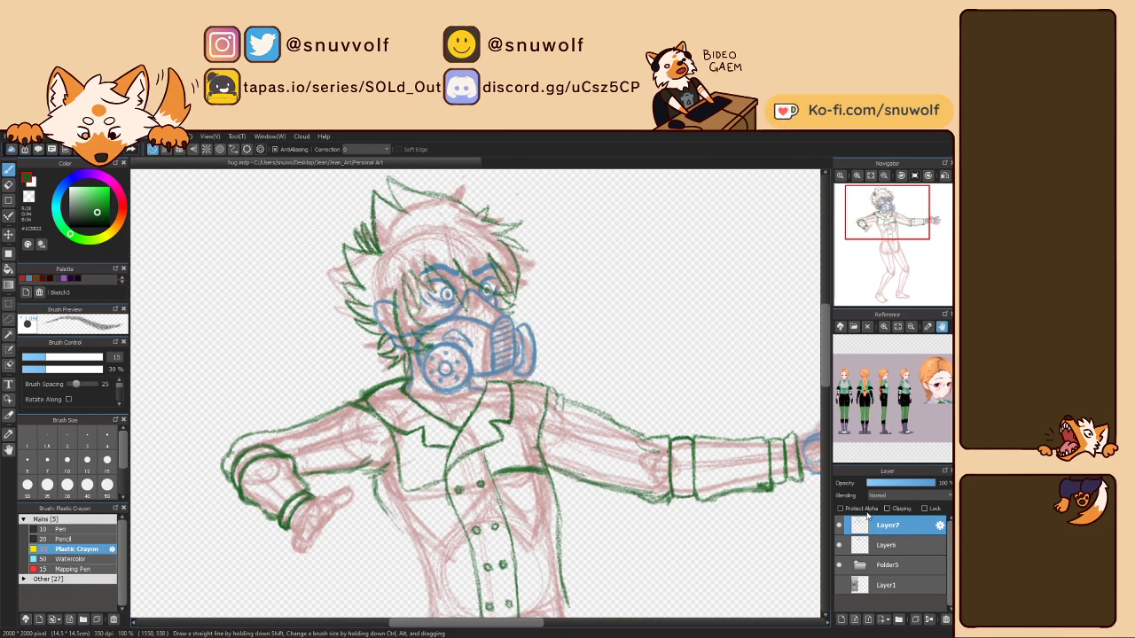
Show the second figure's sketch, Layer3 in Folder5, and make Layer7 the active layer again.
{"action": "left_click", "coordinate": [845, 567]}
{"action": "left_click", "coordinate": [850, 587]}
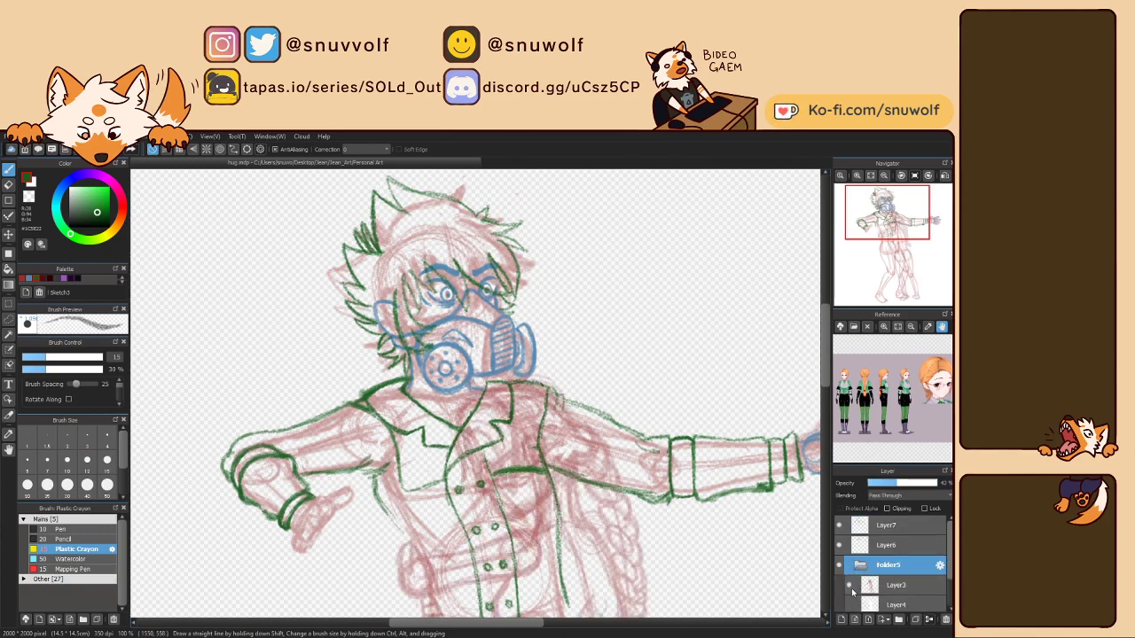
{"action": "left_click", "coordinate": [888, 526]}
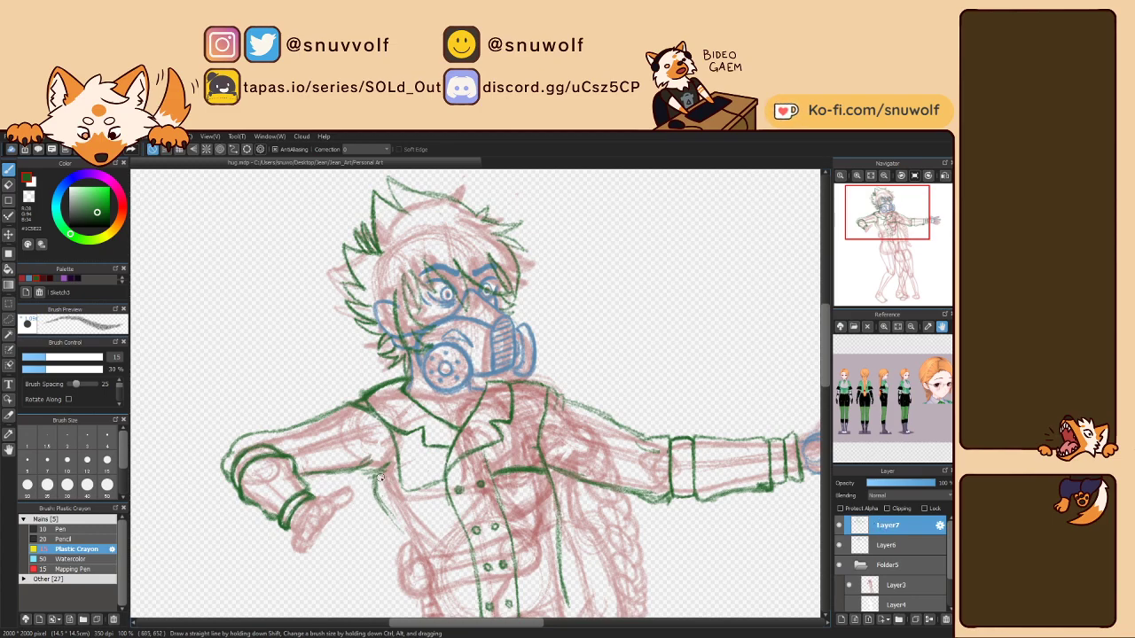
Draw the coat's bent-arm side below the armpit and reinforce the curved seam under the chest in green.
{"action": "mouse_move", "coordinate": [376, 487]}
{"action": "left_mouse_down"}
{"action": "mouse_move", "coordinate": [399, 544]}
{"action": "mouse_move", "coordinate": [427, 555]}
{"action": "mouse_move", "coordinate": [445, 545]}
{"action": "mouse_move", "coordinate": [437, 551]}
{"action": "left_mouse_up"}
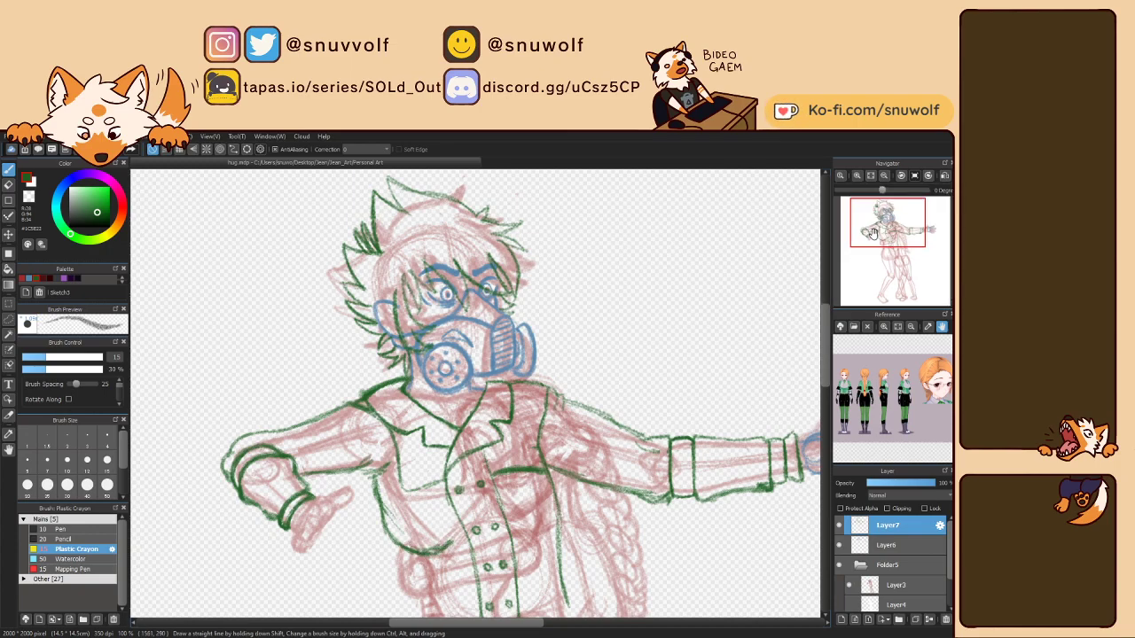
{"action": "left_click_drag", "start_coordinate": [873, 234], "coordinate": [880, 234]}
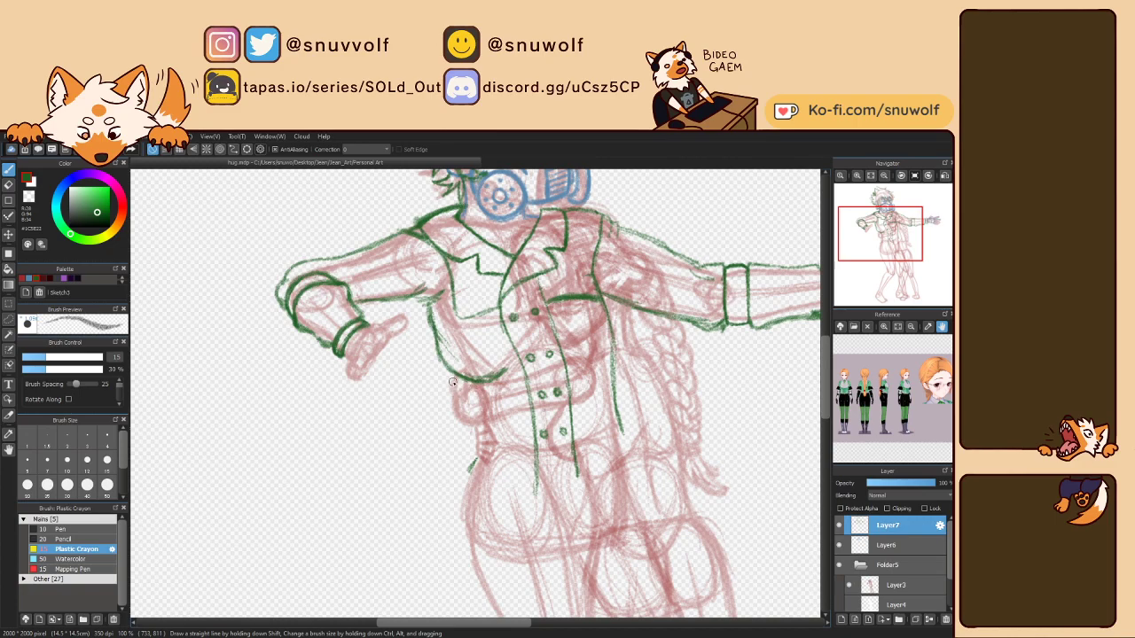
{"action": "mouse_move", "coordinate": [448, 375]}
{"action": "left_mouse_down"}
{"action": "mouse_move", "coordinate": [472, 387]}
{"action": "mouse_move", "coordinate": [494, 380]}
{"action": "left_mouse_up"}
{"action": "left_click_drag", "start_coordinate": [479, 387], "coordinate": [509, 382]}
Try moving Layer3 and Layer4 above Layer7 and reducing their opacity, with Layer3 at about 81%.
{"action": "left_click_drag", "start_coordinate": [891, 603], "coordinate": [892, 545]}
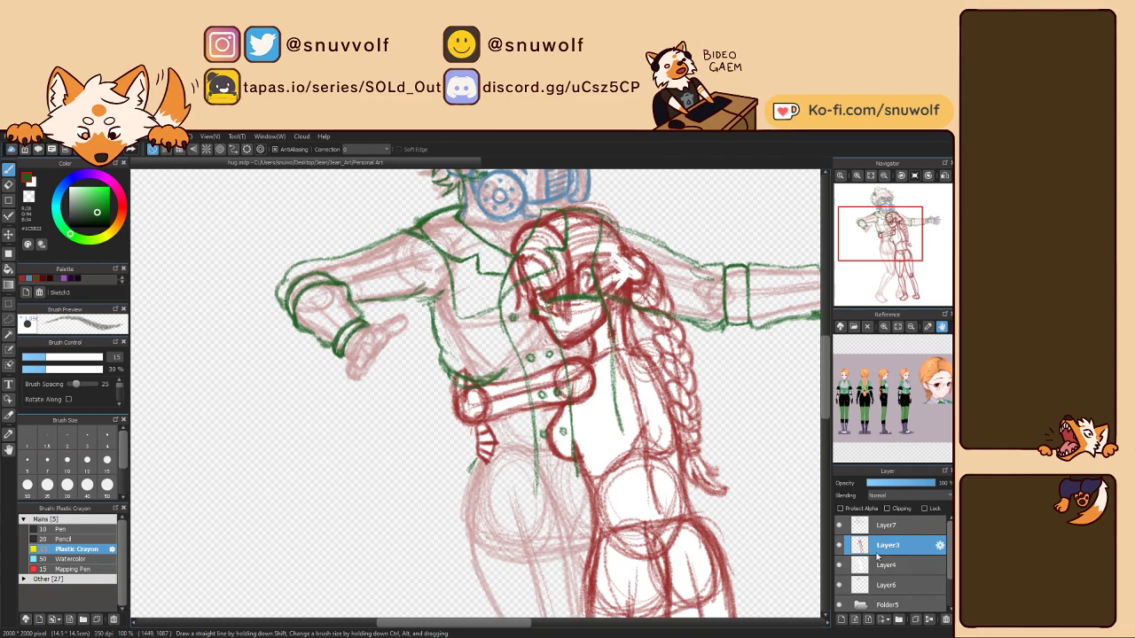
{"action": "mouse_move", "coordinate": [880, 546]}
{"action": "left_mouse_down"}
{"action": "mouse_move", "coordinate": [883, 523]}
{"action": "mouse_move", "coordinate": [879, 539]}
{"action": "left_mouse_up"}
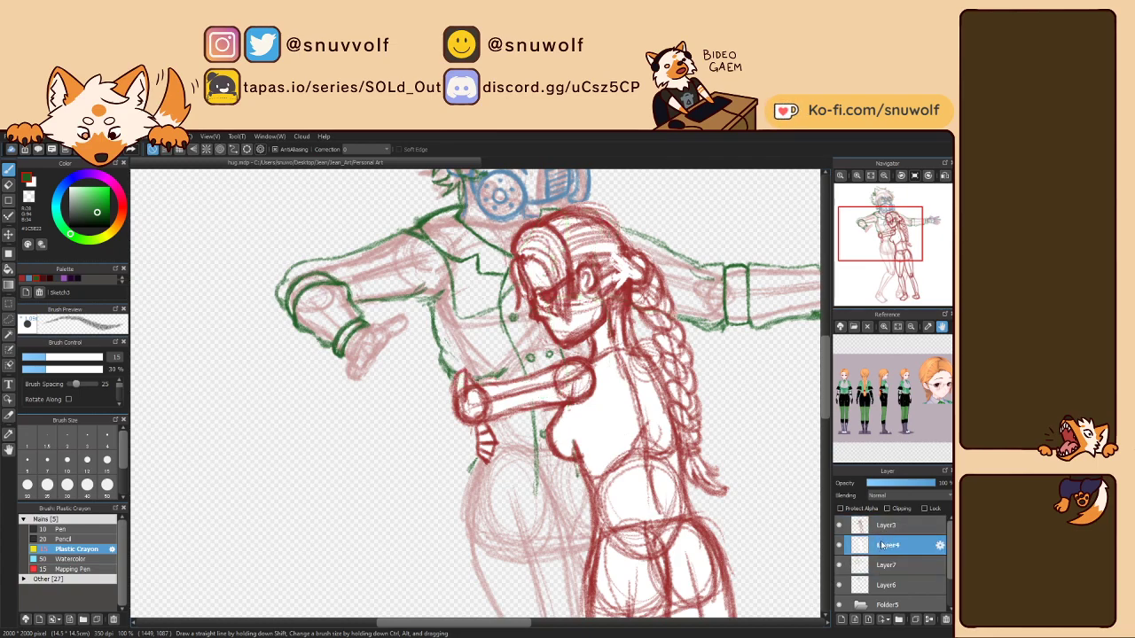
{"action": "left_click", "coordinate": [897, 484]}
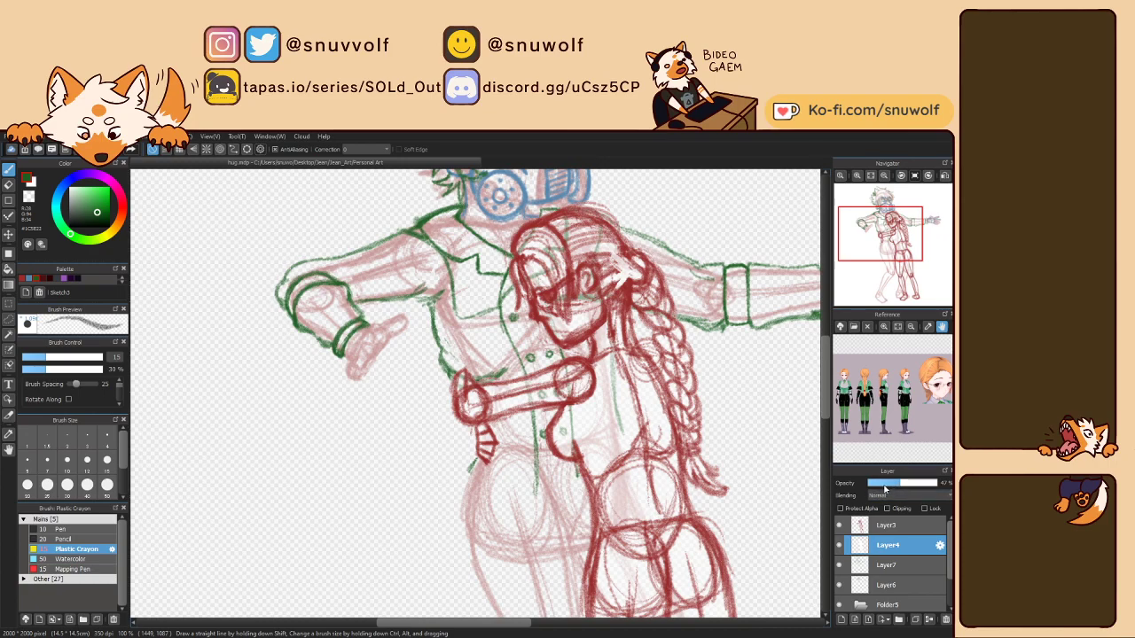
{"action": "left_click", "coordinate": [886, 484]}
{"action": "left_click", "coordinate": [887, 525]}
{"action": "left_click", "coordinate": [906, 484]}
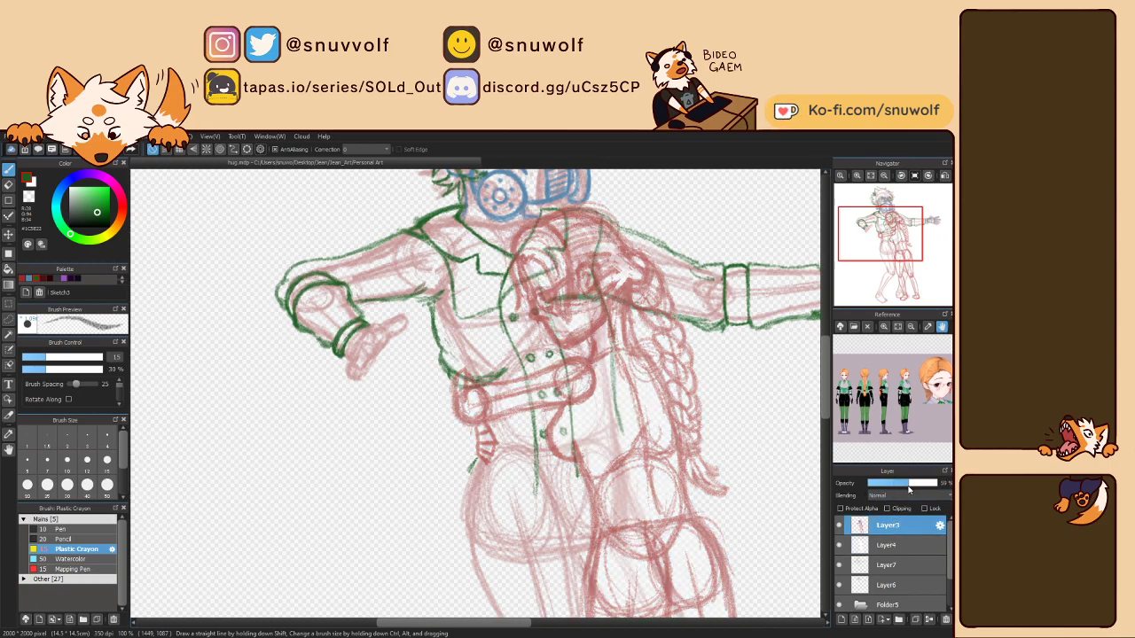
{"action": "left_click", "coordinate": [926, 483]}
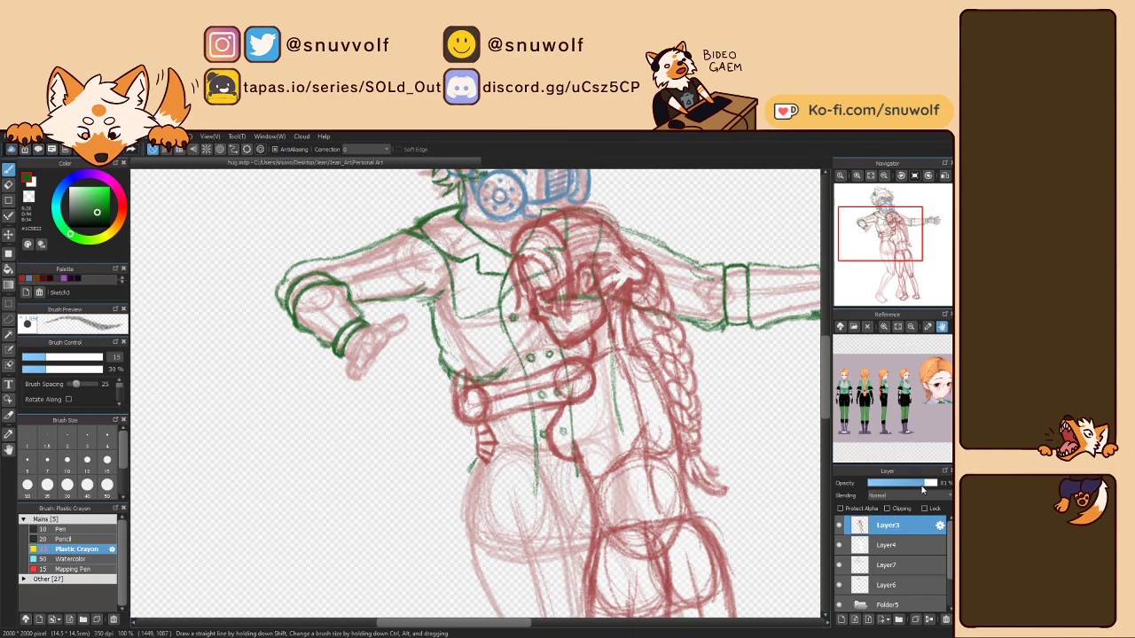
{"action": "left_click", "coordinate": [887, 565]}
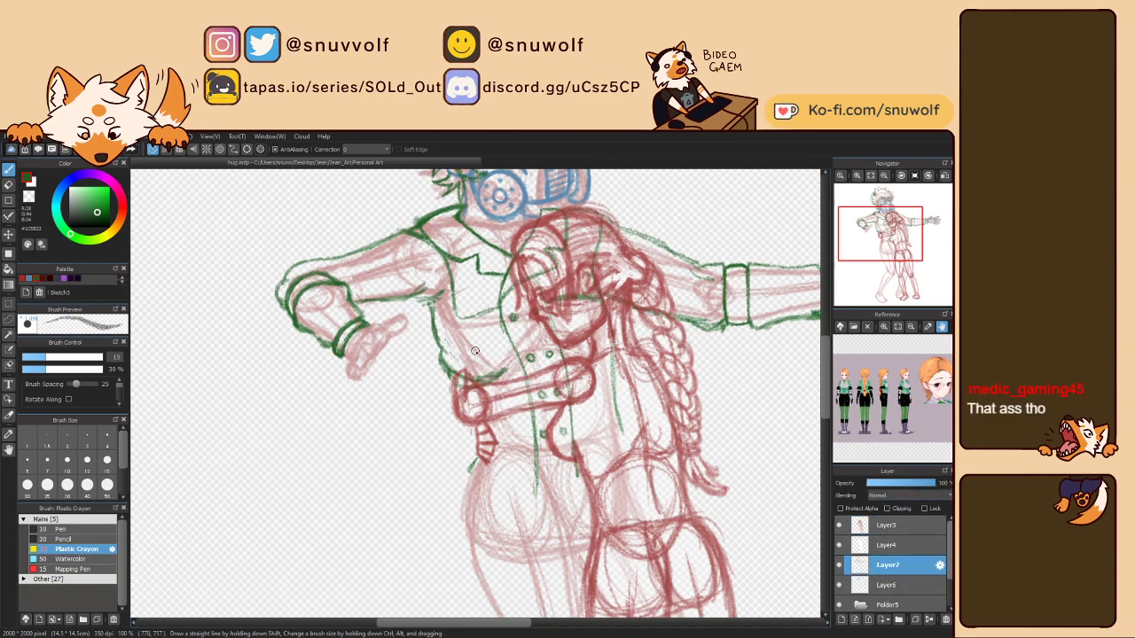
Undo the reordering and opacity changes of Layer3 and Layer4, and return to Layer7 with Folder5 collapsed.
{"action": "key", "text": "ctrl+z"}
{"action": "key", "text": "ctrl+z"}
{"action": "key", "text": "ctrl+z"}
{"action": "key", "text": "ctrl+z"}
{"action": "key", "text": "ctrl+z"}
{"action": "key", "text": "ctrl+z"}
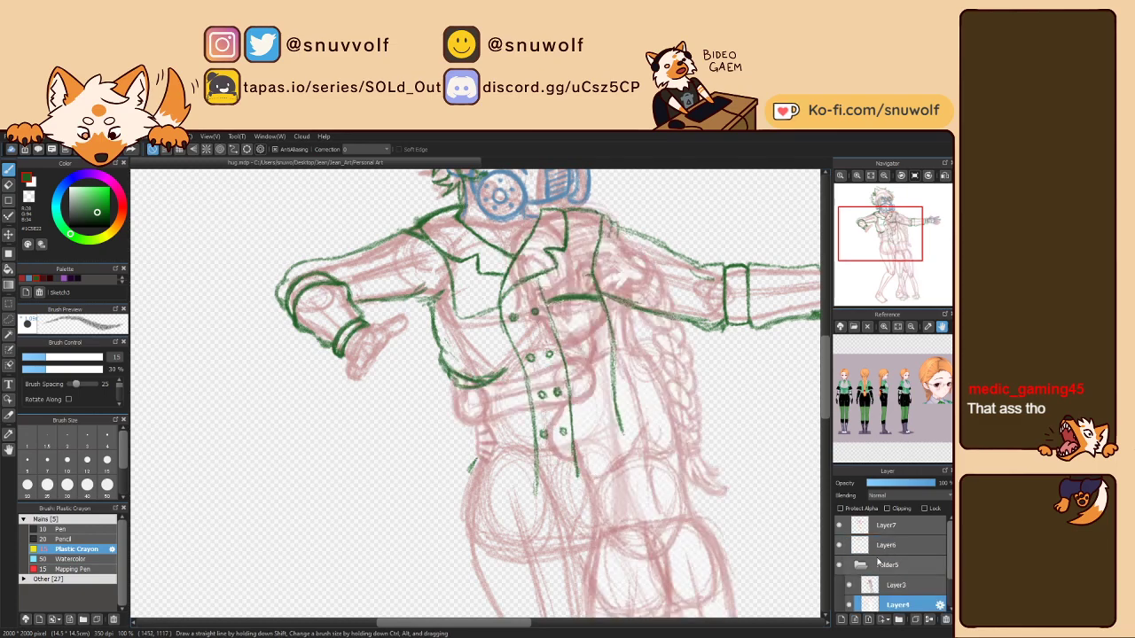
{"action": "key", "text": "ctrl+z"}
{"action": "key", "text": "ctrl+z"}
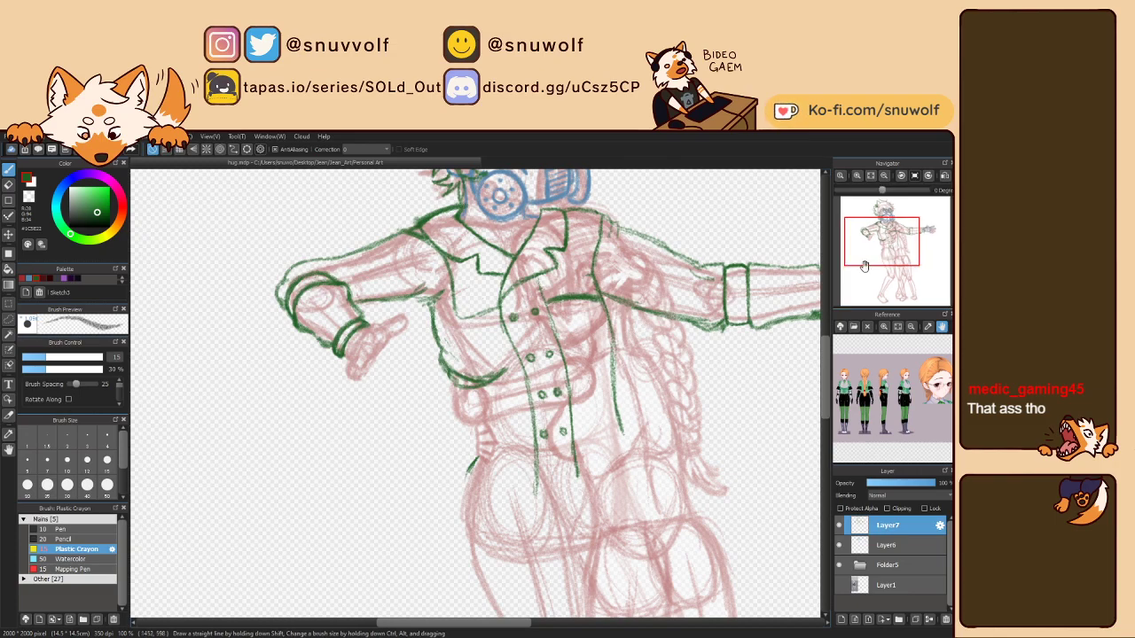
Draw the coat's lower hem across the upper thighs and extend the hip sides and front flap edges down to it.
{"action": "left_click_drag", "start_coordinate": [883, 243], "coordinate": [887, 249]}
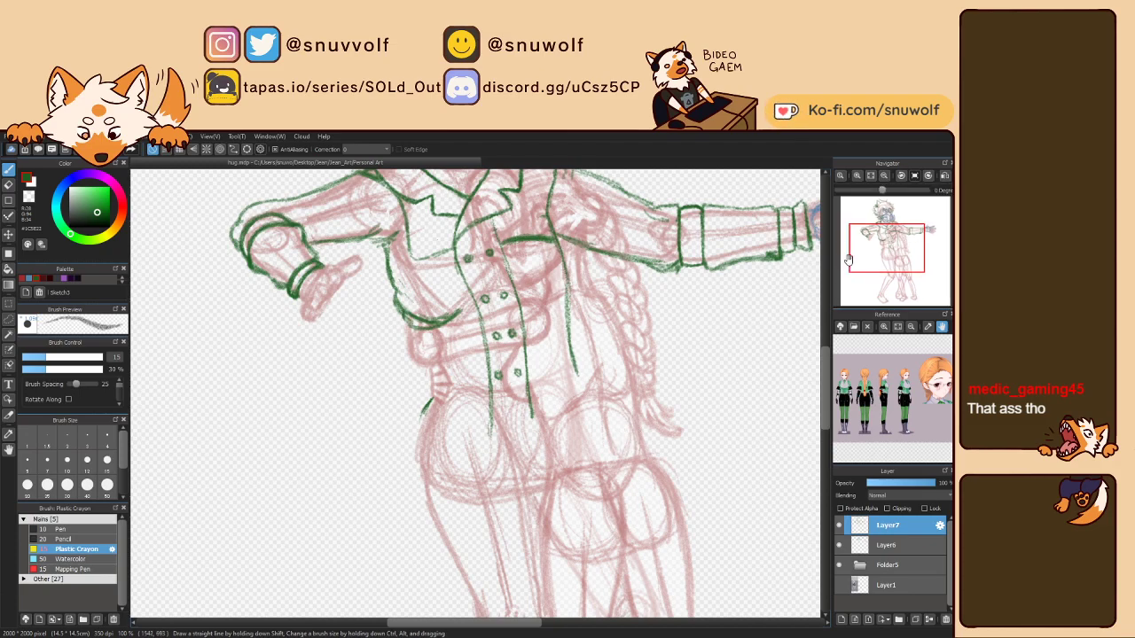
{"action": "left_click_drag", "start_coordinate": [875, 247], "coordinate": [874, 235]}
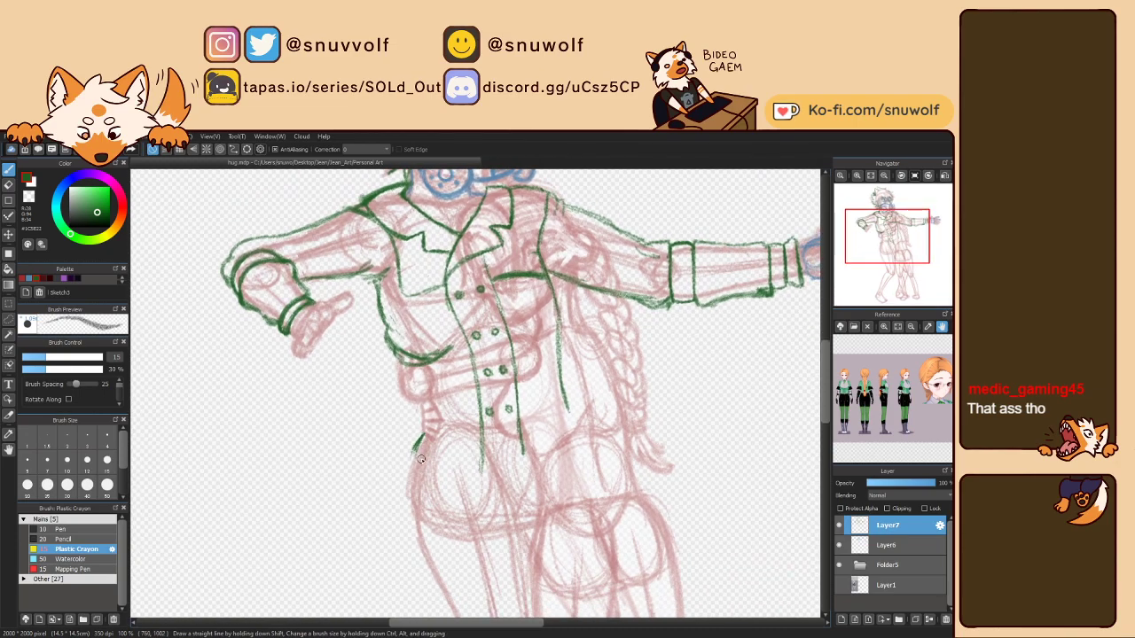
{"action": "mouse_move", "coordinate": [419, 436]}
{"action": "left_mouse_down"}
{"action": "mouse_move", "coordinate": [413, 499]}
{"action": "mouse_move", "coordinate": [499, 492]}
{"action": "mouse_move", "coordinate": [426, 503]}
{"action": "mouse_move", "coordinate": [476, 495]}
{"action": "mouse_move", "coordinate": [401, 493]}
{"action": "mouse_move", "coordinate": [427, 511]}
{"action": "mouse_move", "coordinate": [394, 507]}
{"action": "mouse_move", "coordinate": [472, 511]}
{"action": "mouse_move", "coordinate": [413, 491]}
{"action": "mouse_move", "coordinate": [453, 499]}
{"action": "mouse_move", "coordinate": [482, 494]}
{"action": "mouse_move", "coordinate": [440, 498]}
{"action": "mouse_move", "coordinate": [499, 485]}
{"action": "mouse_move", "coordinate": [468, 496]}
{"action": "mouse_move", "coordinate": [482, 453]}
{"action": "mouse_move", "coordinate": [481, 504]}
{"action": "mouse_move", "coordinate": [569, 472]}
{"action": "left_mouse_up"}
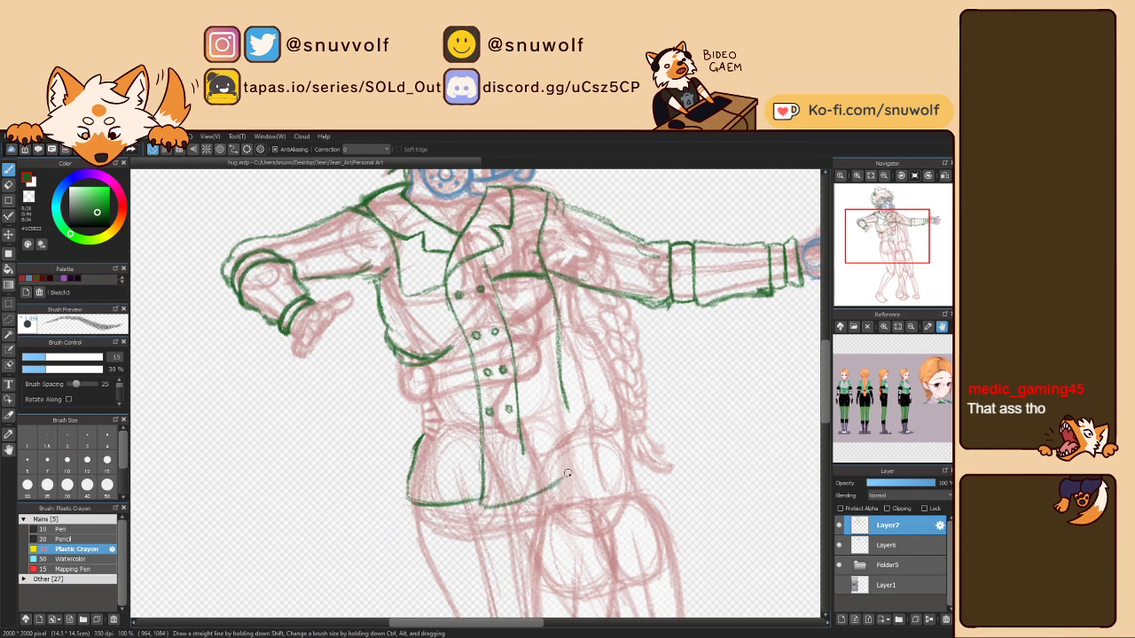
{"action": "mouse_move", "coordinate": [565, 405]}
{"action": "left_mouse_down"}
{"action": "mouse_move", "coordinate": [582, 462]}
{"action": "mouse_move", "coordinate": [546, 488]}
{"action": "left_mouse_up"}
{"action": "left_click_drag", "start_coordinate": [585, 449], "coordinate": [554, 487]}
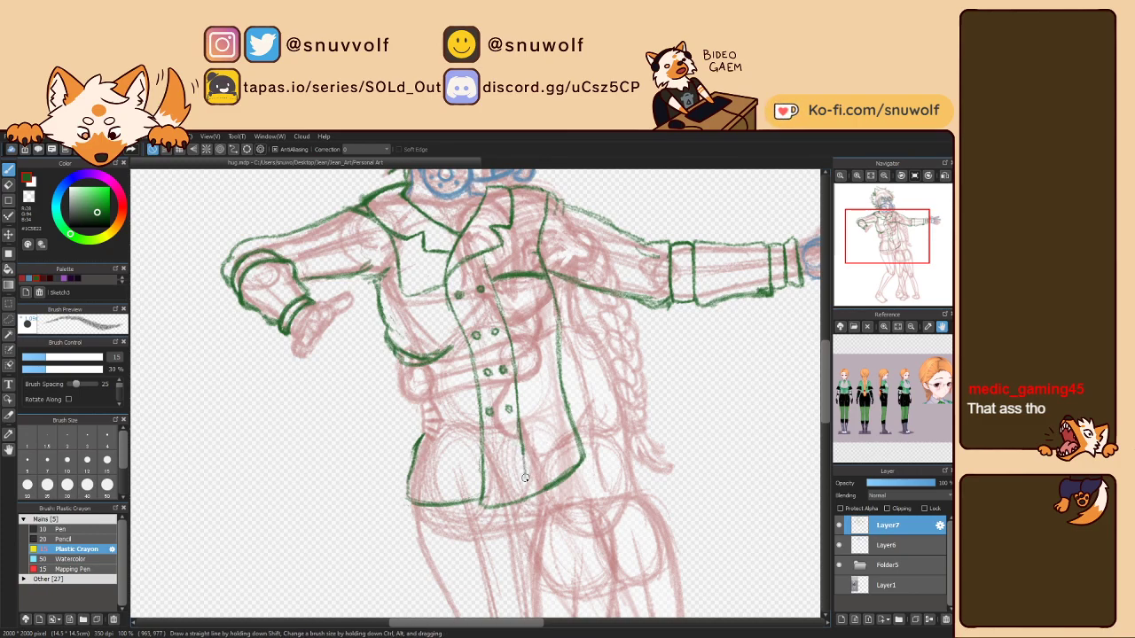
{"action": "left_click_drag", "start_coordinate": [521, 446], "coordinate": [524, 497]}
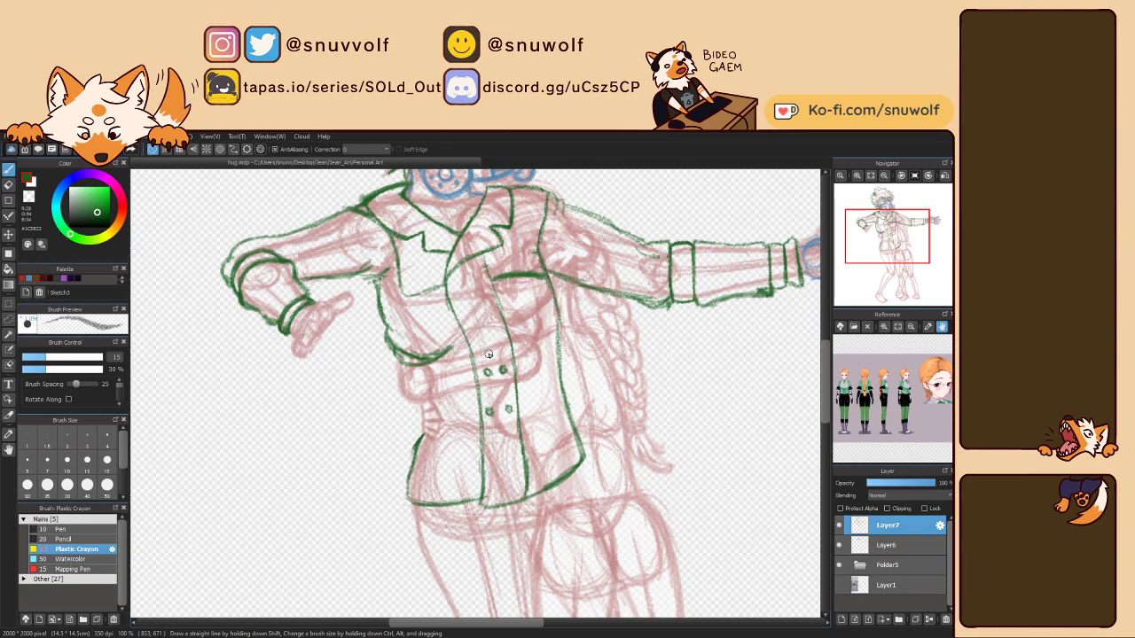
Replace the outlined coat buttons with four evenly spaced rows of paired solid green buttons down the front flap.
{"action": "left_click", "coordinate": [513, 443]}
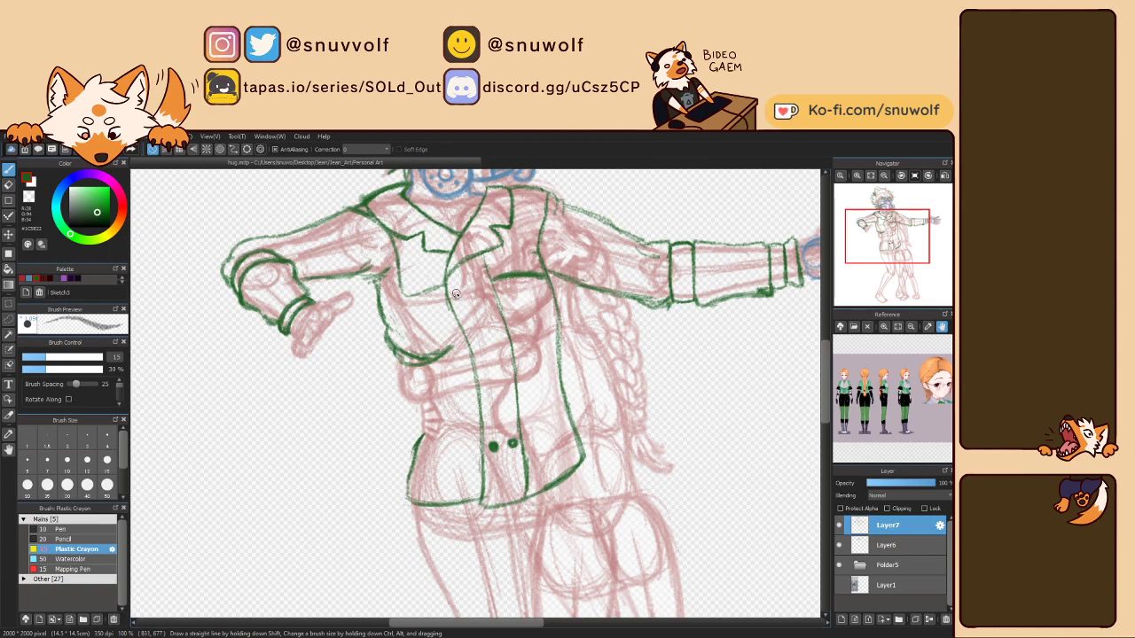
{"action": "left_click", "coordinate": [482, 289]}
{"action": "left_click", "coordinate": [498, 340]}
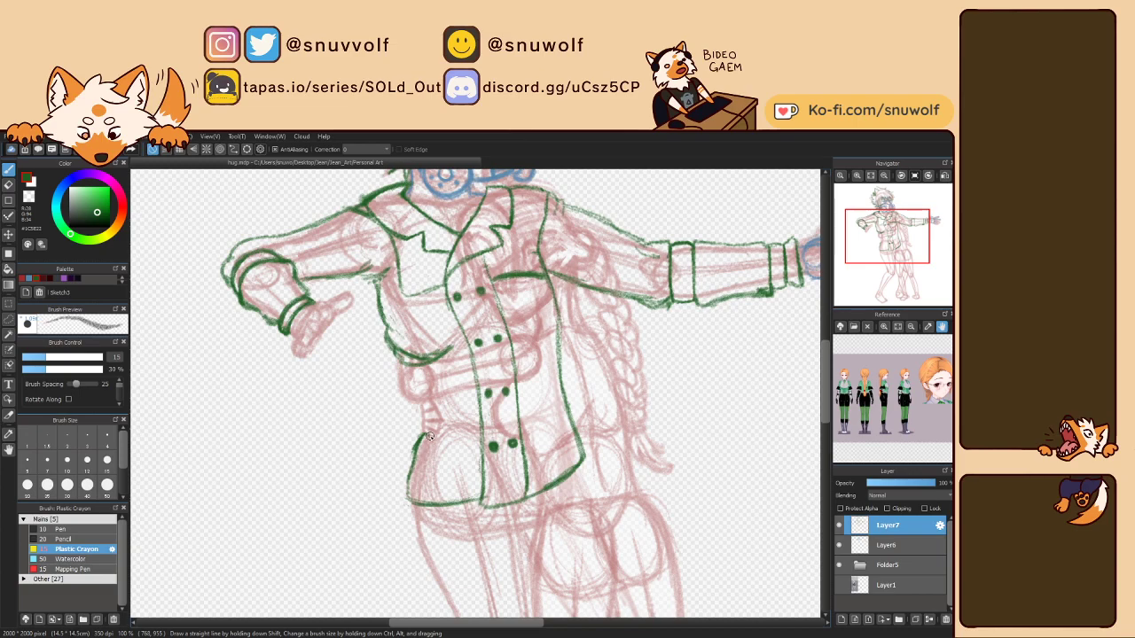
Select Layer6 and the blue sketch colour for work on the bent arm's hand.
{"action": "left_click_drag", "start_coordinate": [892, 245], "coordinate": [891, 237]}
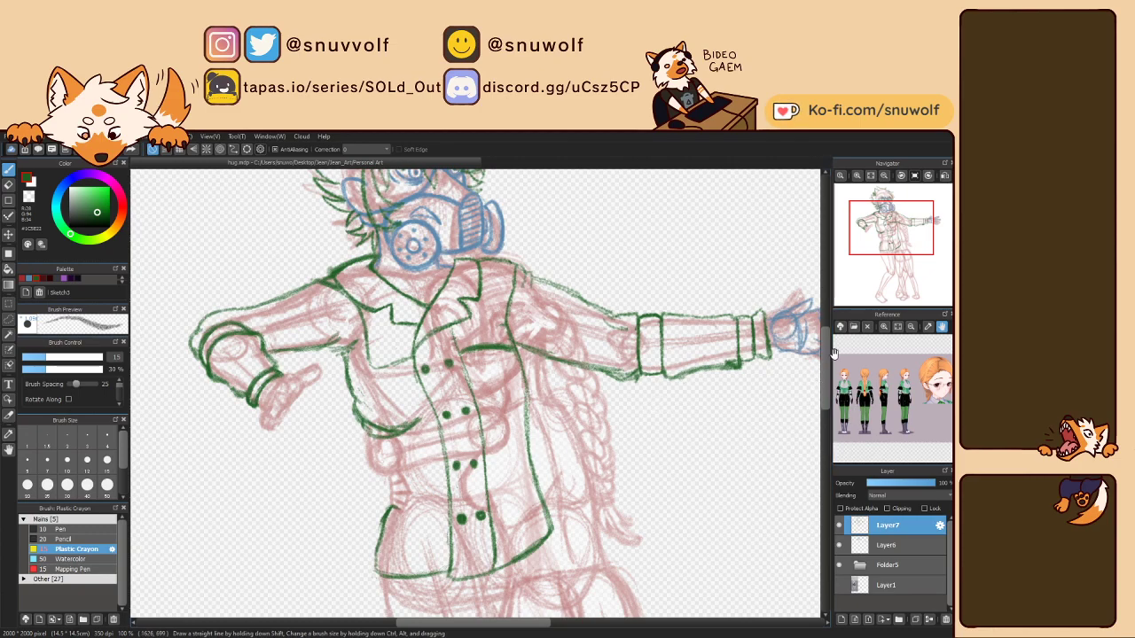
{"action": "left_click_drag", "start_coordinate": [903, 278], "coordinate": [893, 226]}
{"action": "left_click", "coordinate": [883, 547]}
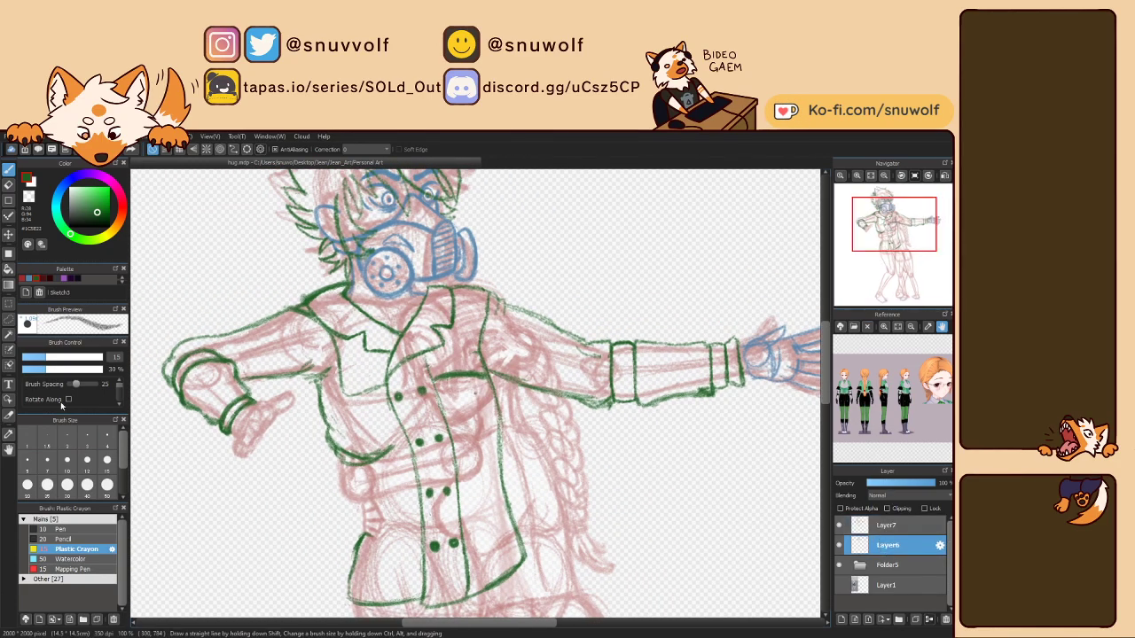
{"action": "left_click", "coordinate": [30, 280]}
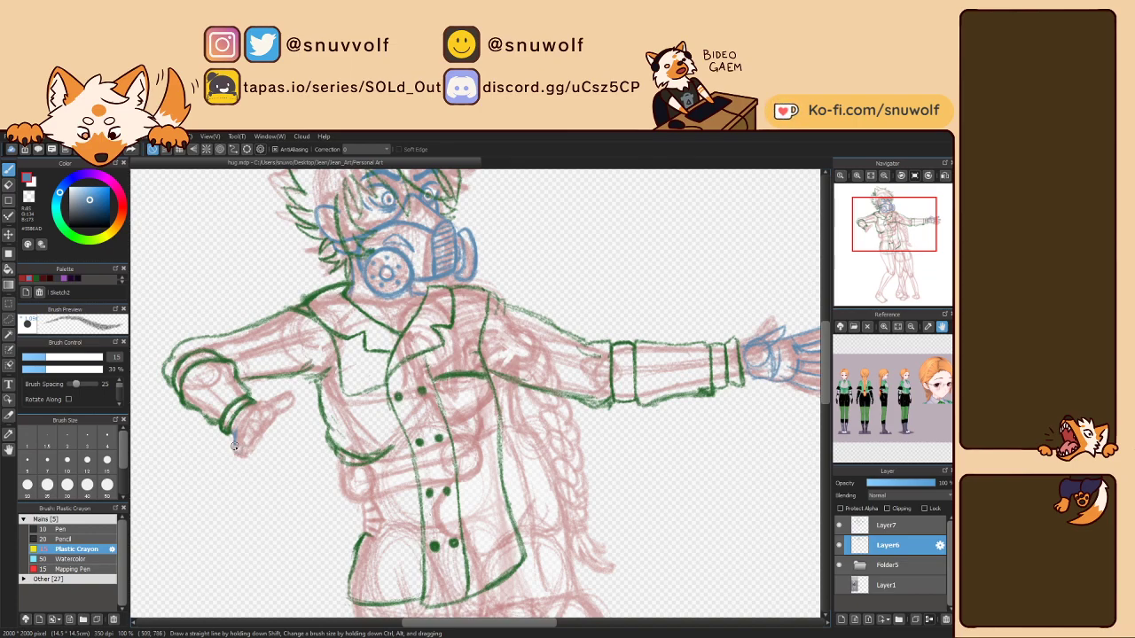
Sketch the curled fingers of the bent arm's hand in blue below the cuff.
{"action": "left_click_drag", "start_coordinate": [243, 453], "coordinate": [252, 457]}
{"action": "mouse_move", "coordinate": [248, 429]}
{"action": "left_mouse_down"}
{"action": "mouse_move", "coordinate": [282, 399]}
{"action": "mouse_move", "coordinate": [264, 410]}
{"action": "mouse_move", "coordinate": [280, 417]}
{"action": "mouse_move", "coordinate": [252, 423]}
{"action": "mouse_move", "coordinate": [261, 452]}
{"action": "left_mouse_up"}
{"action": "left_click_drag", "start_coordinate": [250, 422], "coordinate": [266, 434]}
{"action": "left_click_drag", "start_coordinate": [263, 410], "coordinate": [276, 429]}
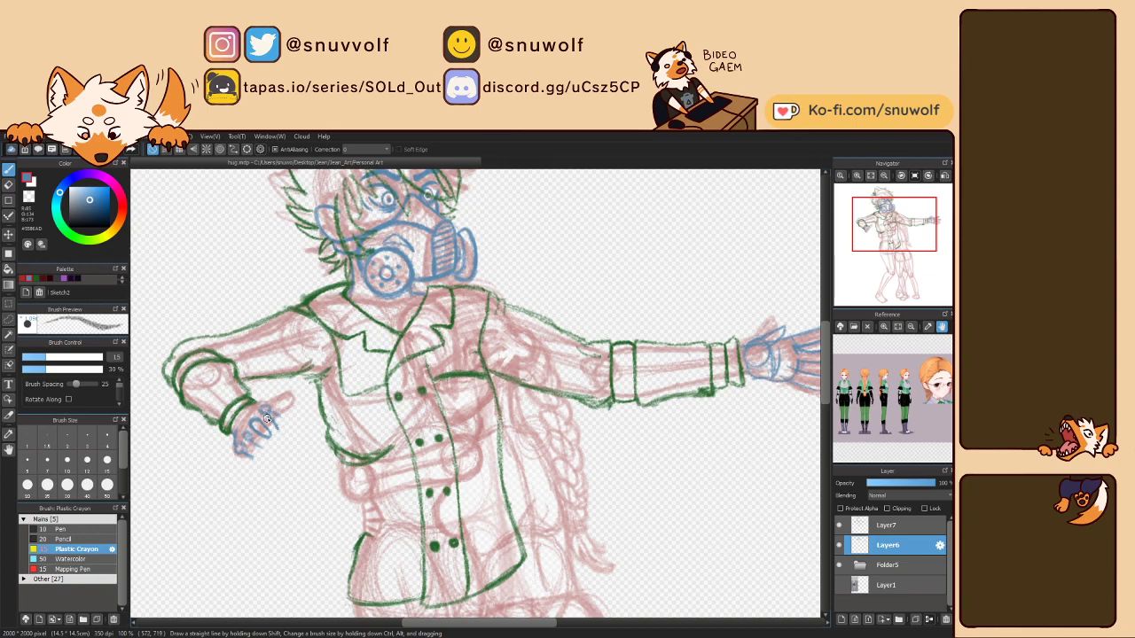
{"action": "left_click_drag", "start_coordinate": [268, 412], "coordinate": [276, 410]}
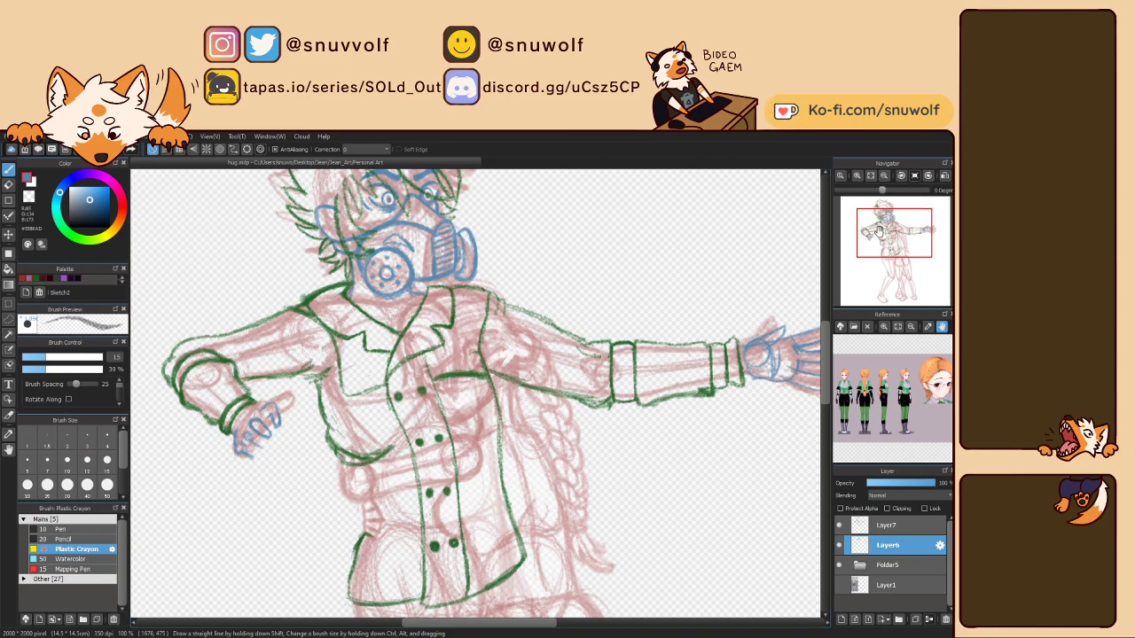
Enlarge the view to 150% and redraw the bent arm's fingers as rounded blue loops along the hand.
{"action": "left_click_drag", "start_coordinate": [898, 216], "coordinate": [877, 236]}
{"action": "left_click", "coordinate": [856, 175]}
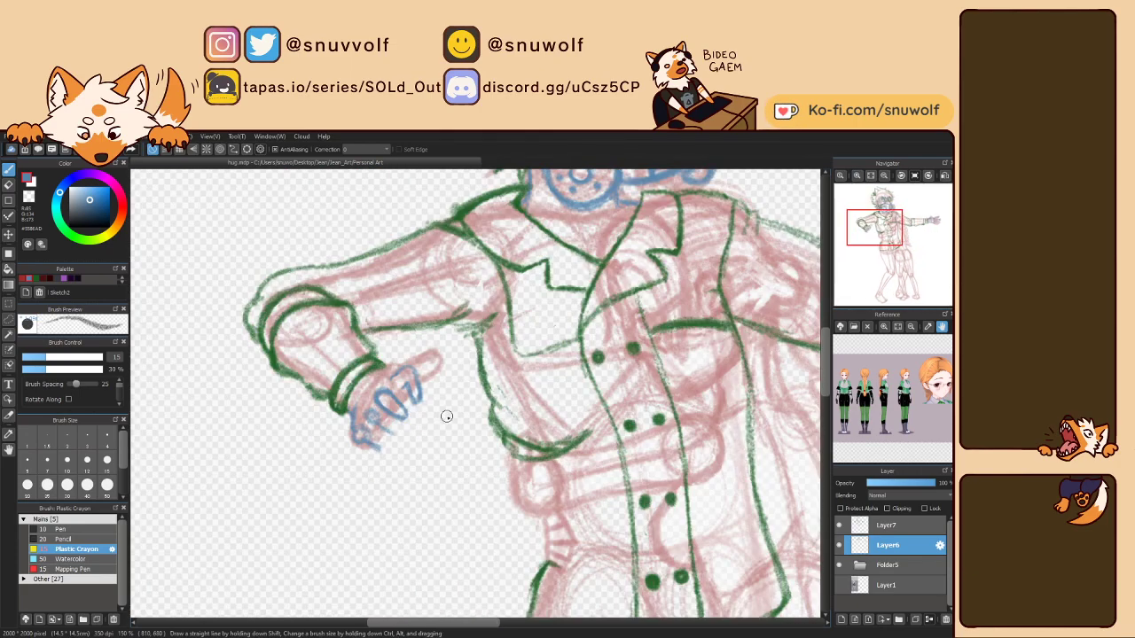
{"action": "key", "text": "Right"}
{"action": "key", "text": "Right"}
{"action": "key", "text": "Right"}
{"action": "key", "text": "Right"}
{"action": "key", "text": "Left"}
{"action": "key", "text": "Left"}
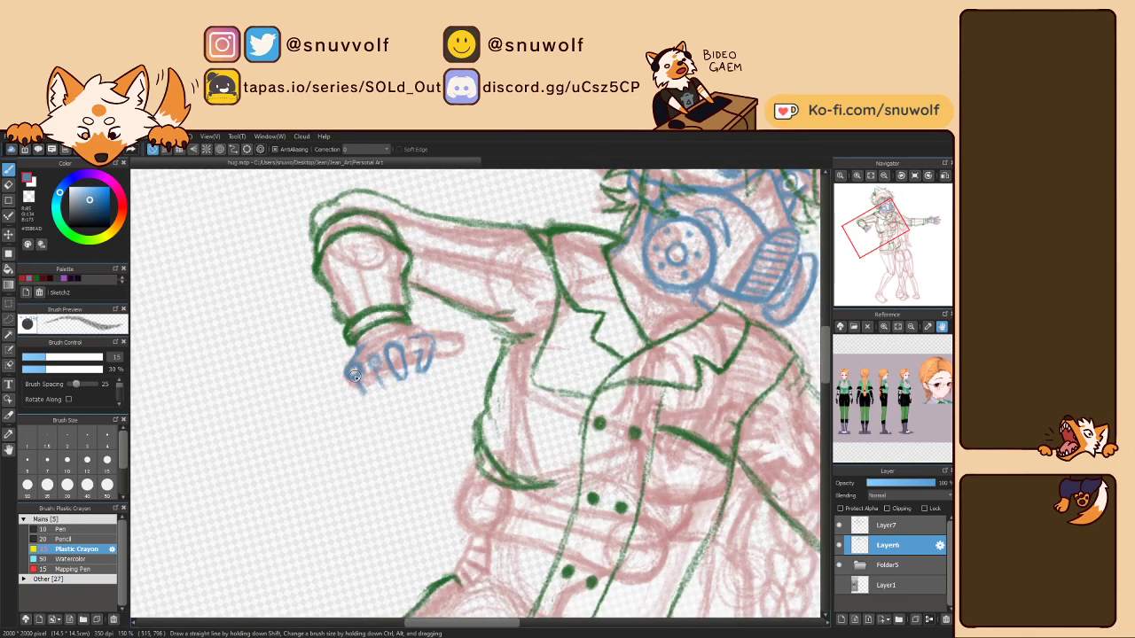
{"action": "left_click_drag", "start_coordinate": [351, 385], "coordinate": [369, 396]}
{"action": "left_click_drag", "start_coordinate": [355, 372], "coordinate": [364, 403]}
{"action": "left_click_drag", "start_coordinate": [350, 381], "coordinate": [362, 399]}
{"action": "mouse_move", "coordinate": [388, 371]}
{"action": "left_mouse_down"}
{"action": "mouse_move", "coordinate": [374, 358]}
{"action": "mouse_move", "coordinate": [362, 369]}
{"action": "left_mouse_up"}
{"action": "left_click_drag", "start_coordinate": [416, 341], "coordinate": [410, 347]}
{"action": "key", "text": "Left"}
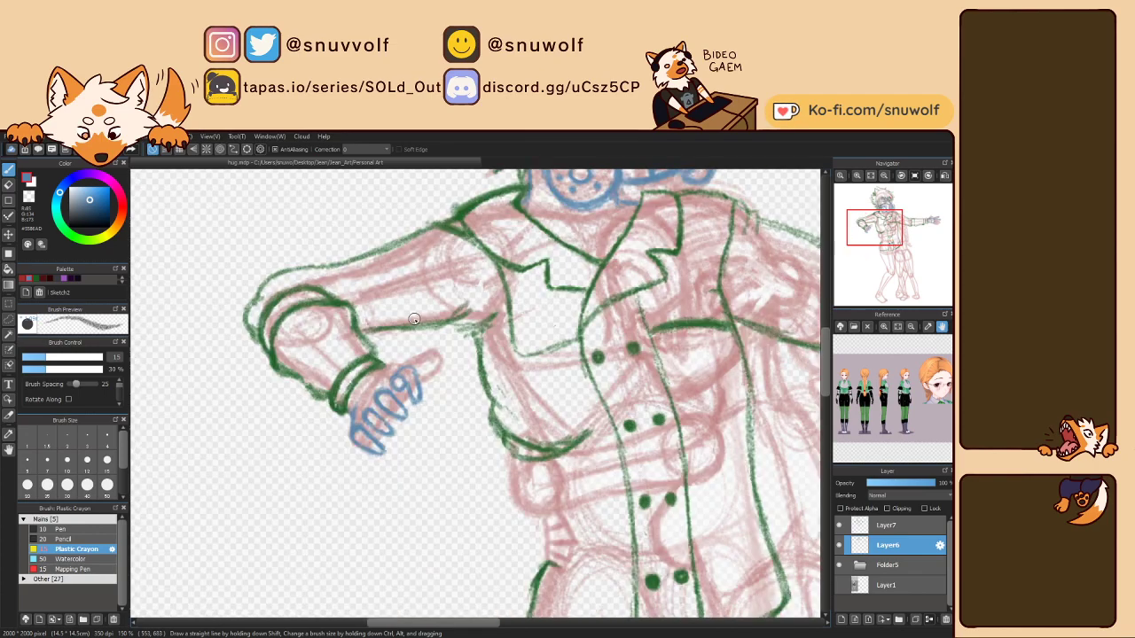
Redraw the finger nearest the thumb on the bent arm's hand and connect the blue finger outlines with knuckle lines.
{"action": "key", "text": "Left"}
{"action": "key", "text": "Right"}
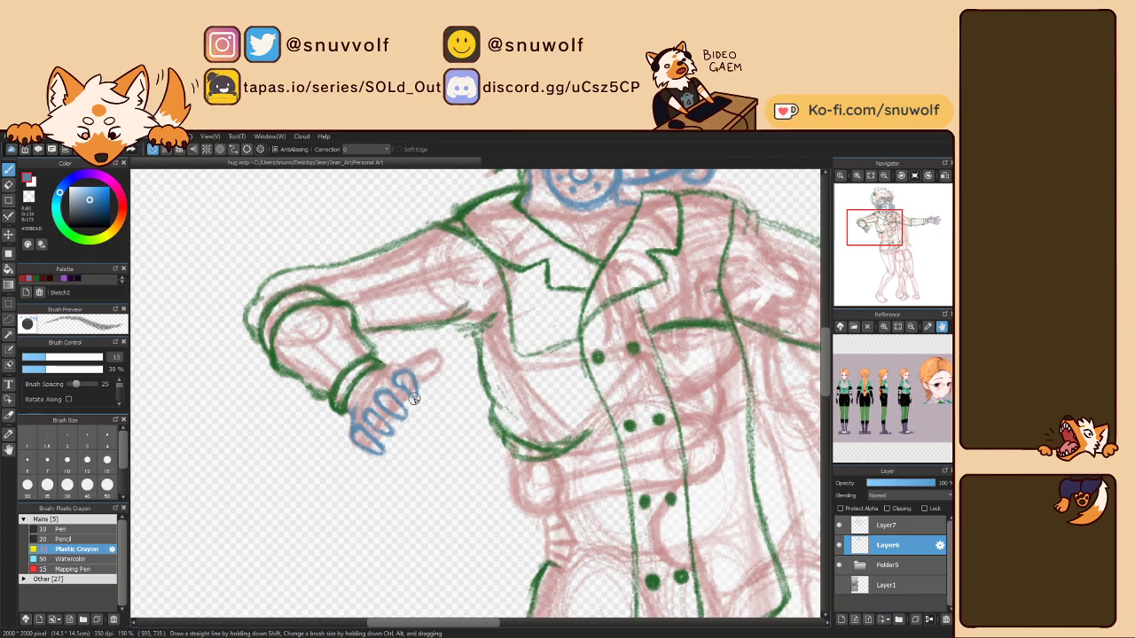
{"action": "key", "text": "Right"}
{"action": "key", "text": "Right"}
{"action": "key", "text": "Right"}
{"action": "key", "text": "Right"}
{"action": "key", "text": "Right"}
{"action": "key", "text": "Right"}
{"action": "key", "text": "Right"}
{"action": "key", "text": "Right"}
{"action": "key", "text": "Right"}
{"action": "key", "text": "Right"}
{"action": "key", "text": "Right"}
{"action": "key", "text": "Right"}
{"action": "key", "text": "Right"}
{"action": "key", "text": "Right"}
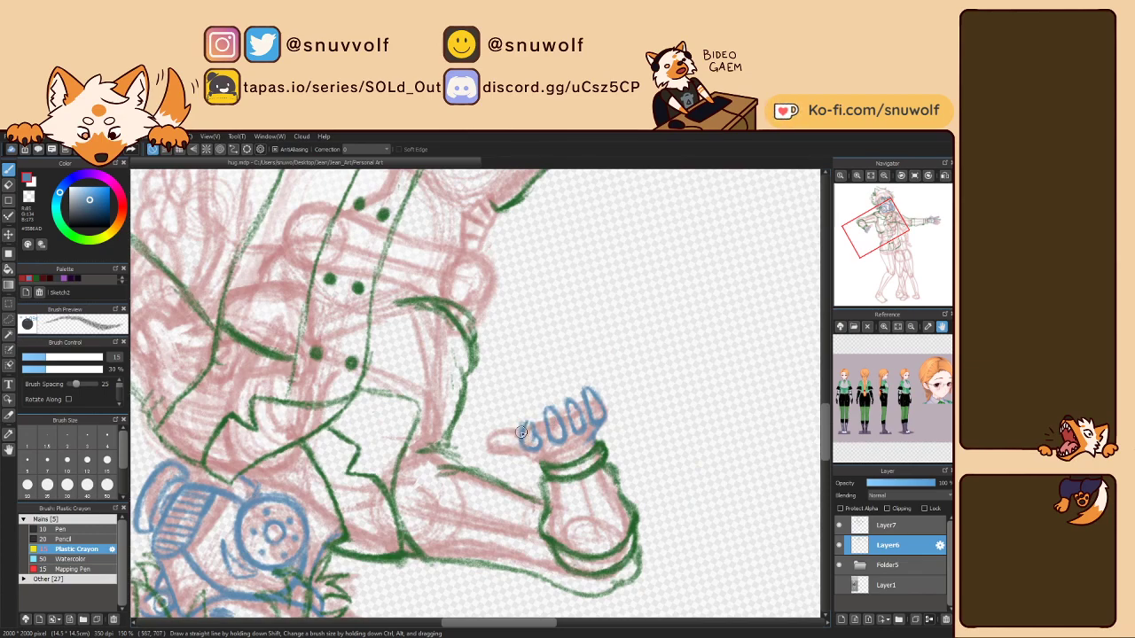
{"action": "left_click_drag", "start_coordinate": [522, 432], "coordinate": [528, 425]}
{"action": "key", "text": "ctrl+z"}
{"action": "left_click_drag", "start_coordinate": [521, 434], "coordinate": [531, 422]}
{"action": "key", "text": "Up"}
{"action": "key", "text": "Left"}
{"action": "key", "text": "Left"}
{"action": "key", "text": "Left"}
{"action": "key", "text": "Left"}
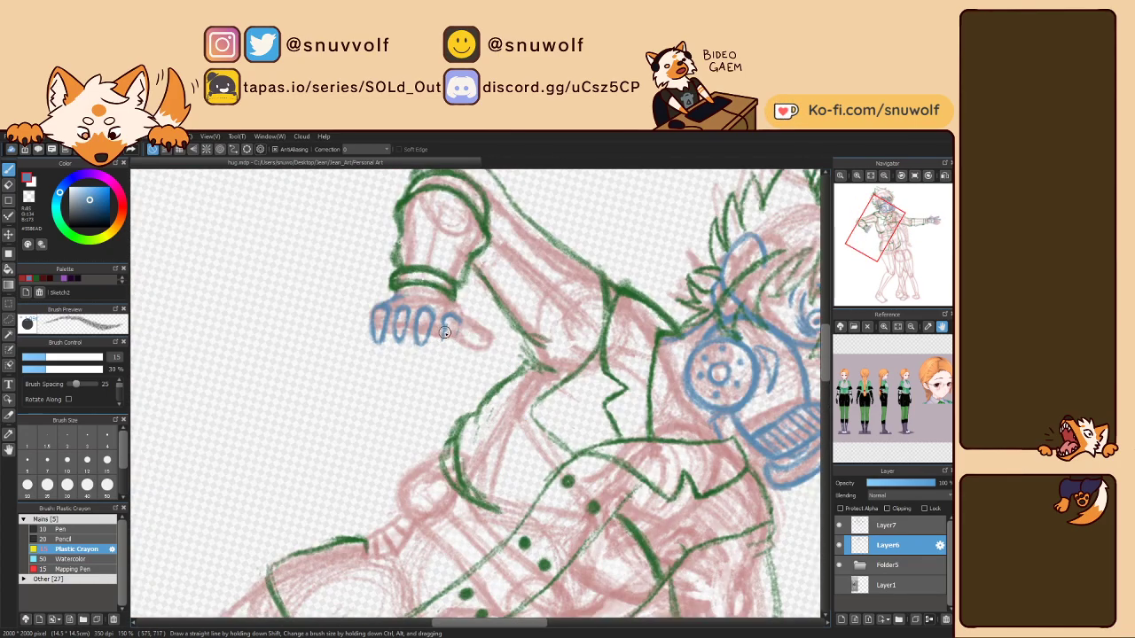
{"action": "mouse_move", "coordinate": [444, 337]}
{"action": "left_mouse_down"}
{"action": "mouse_move", "coordinate": [459, 317]}
{"action": "mouse_move", "coordinate": [447, 348]}
{"action": "left_mouse_up"}
{"action": "left_click_drag", "start_coordinate": [445, 328], "coordinate": [442, 345]}
{"action": "key", "text": "Up"}
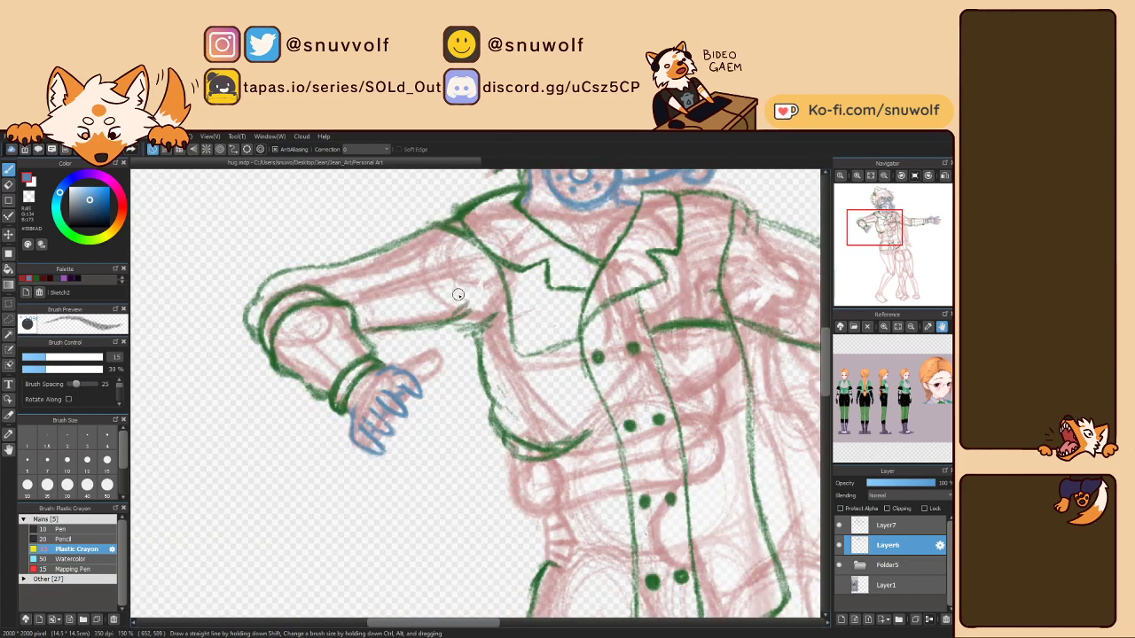
Lasso the blue finger sketch on the bent arm's hand, delete it and clear the selection.
{"action": "key", "text": "l"}
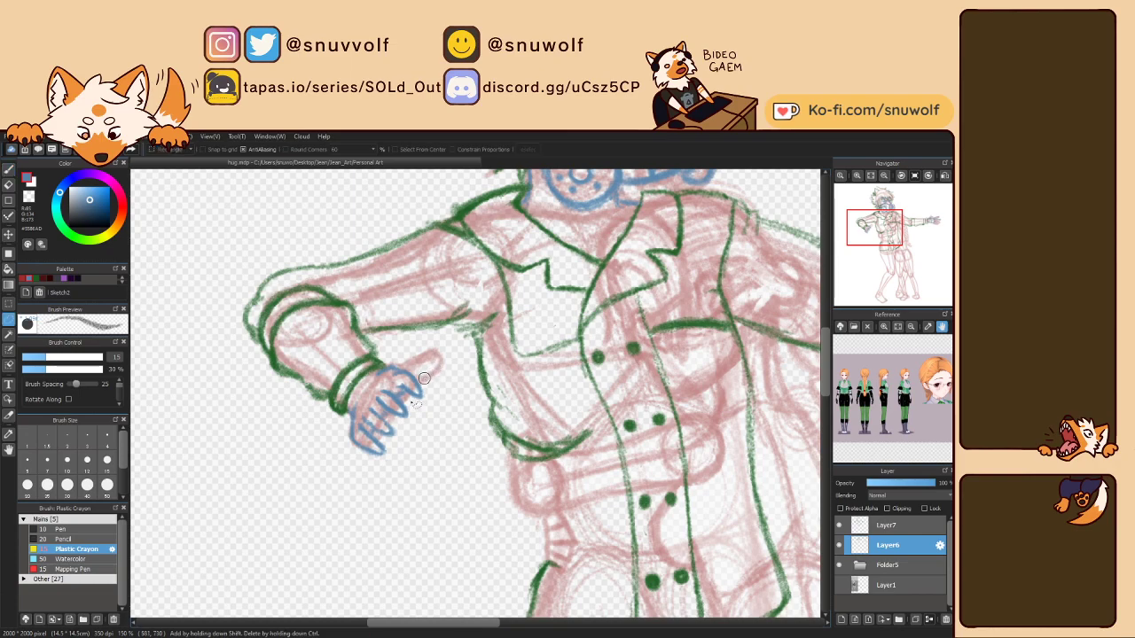
{"action": "left_click_drag", "start_coordinate": [434, 365], "coordinate": [454, 359]}
{"action": "key", "text": "Delete"}
{"action": "key", "text": "ctrl+d"}
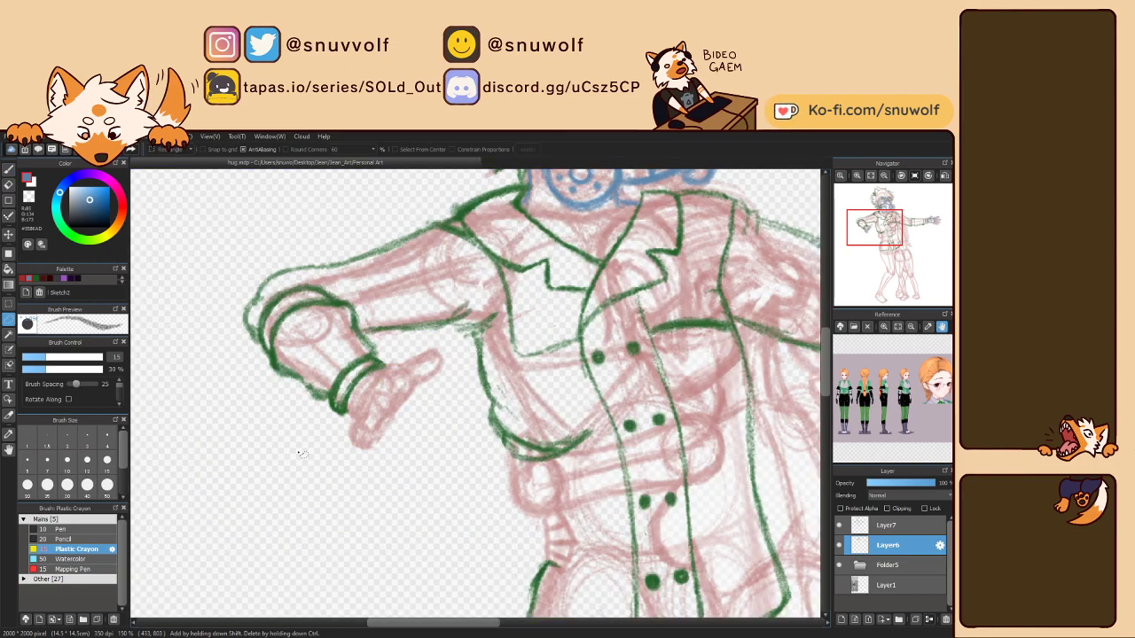
Show the Layer1 pose reference and mark the knuckles and finger direction over the model's bent-arm hand in blue.
{"action": "key", "text": "b"}
{"action": "left_click", "coordinate": [840, 586]}
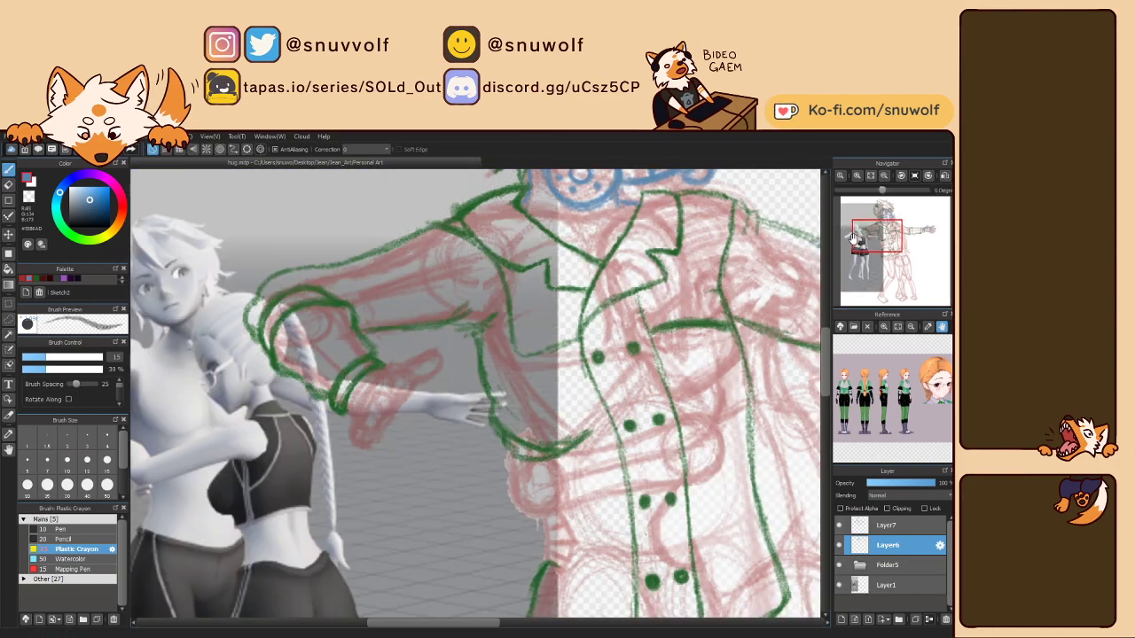
{"action": "left_click_drag", "start_coordinate": [858, 236], "coordinate": [860, 239]}
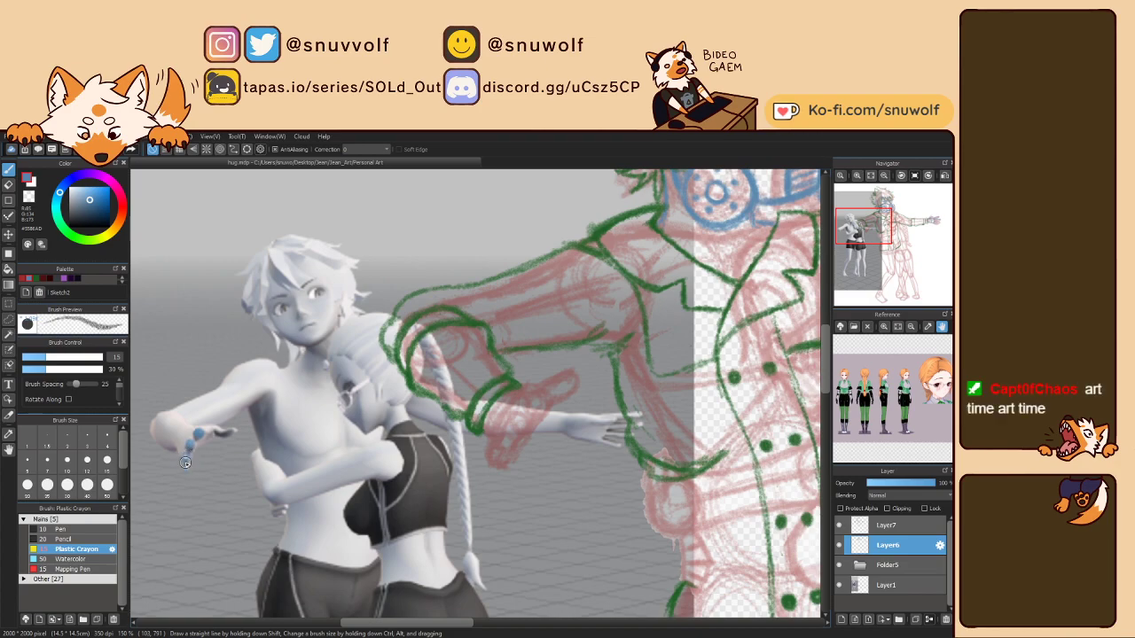
{"action": "left_click", "coordinate": [185, 462]}
{"action": "left_click_drag", "start_coordinate": [208, 431], "coordinate": [235, 433]}
Hide Layer1, sketch matching blue knuckle and finger guides on the character's bent-arm hand, and show the pose reference again.
{"action": "left_click", "coordinate": [839, 588]}
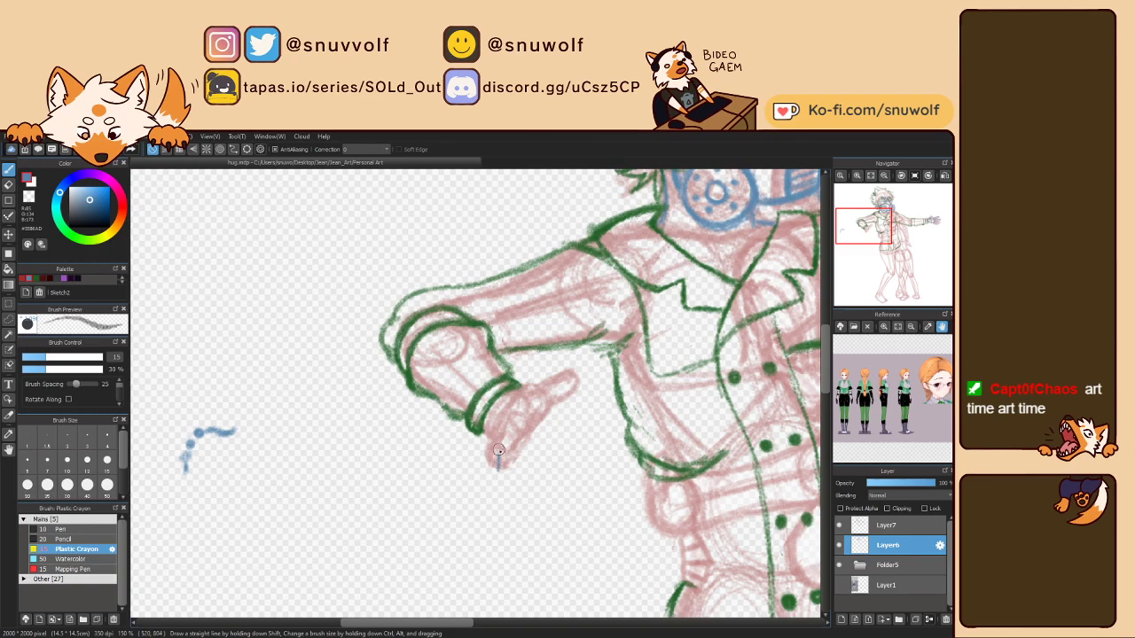
{"action": "left_click_drag", "start_coordinate": [499, 449], "coordinate": [497, 481]}
{"action": "mouse_move", "coordinate": [507, 437]}
{"action": "left_mouse_down"}
{"action": "mouse_move", "coordinate": [501, 452]}
{"action": "mouse_move", "coordinate": [541, 400]}
{"action": "left_mouse_up"}
{"action": "left_click", "coordinate": [838, 564]}
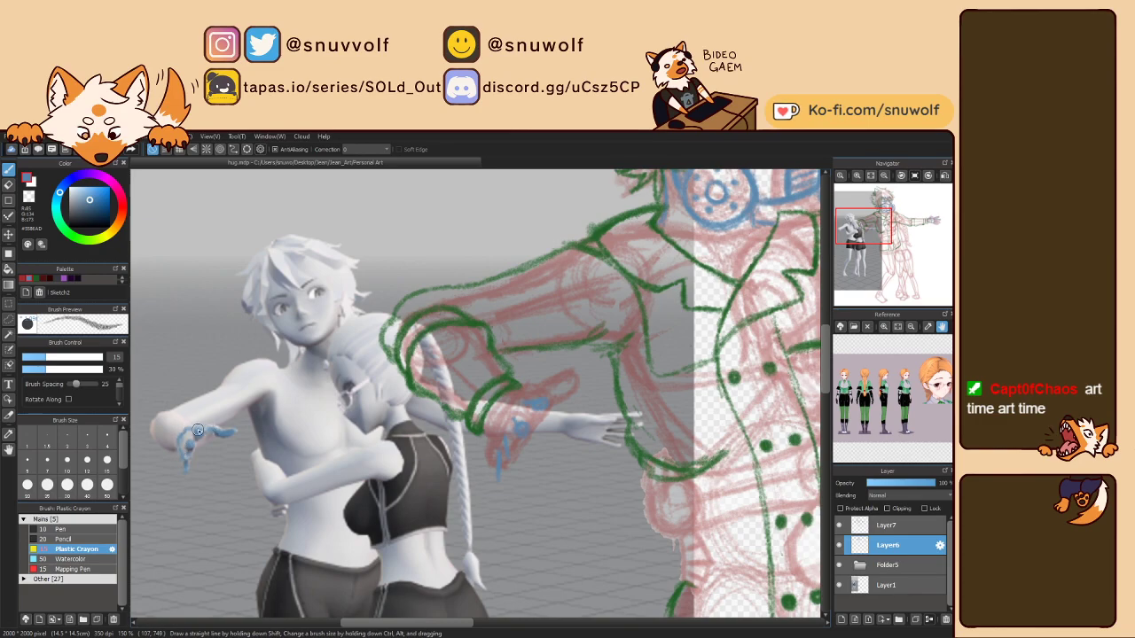
Hide Layer1 and sketch a blue thumb knuckle with a short guide line on the character's bent-arm hand.
{"action": "left_click", "coordinate": [838, 584]}
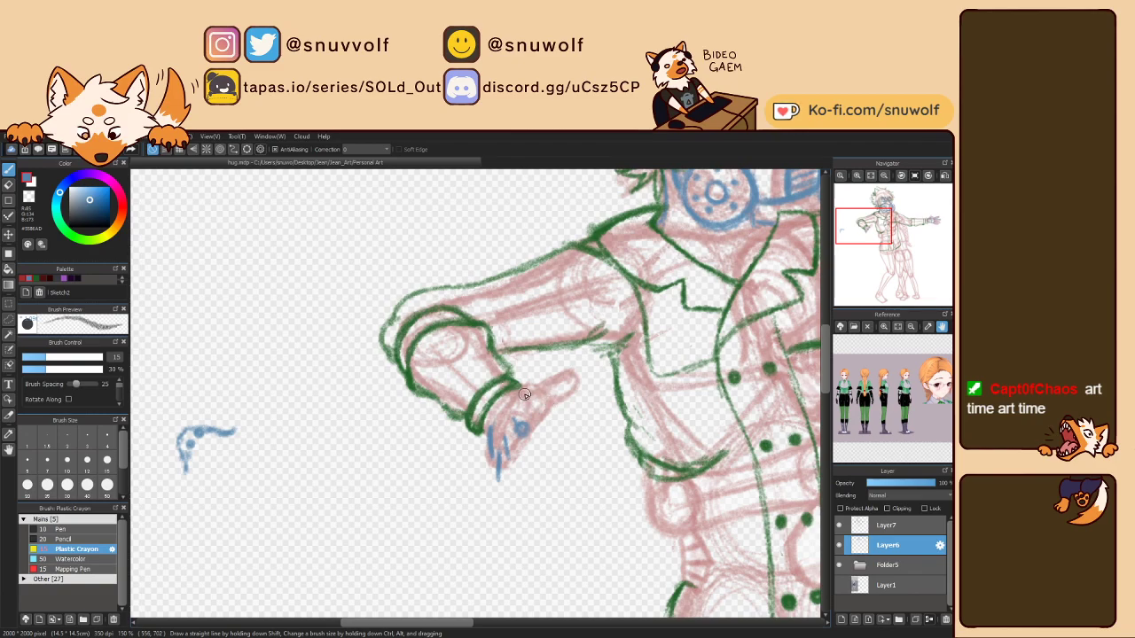
{"action": "left_click_drag", "start_coordinate": [539, 394], "coordinate": [549, 396]}
{"action": "mouse_move", "coordinate": [534, 397]}
{"action": "left_mouse_down"}
{"action": "mouse_move", "coordinate": [557, 402]}
{"action": "mouse_move", "coordinate": [540, 407]}
{"action": "left_mouse_up"}
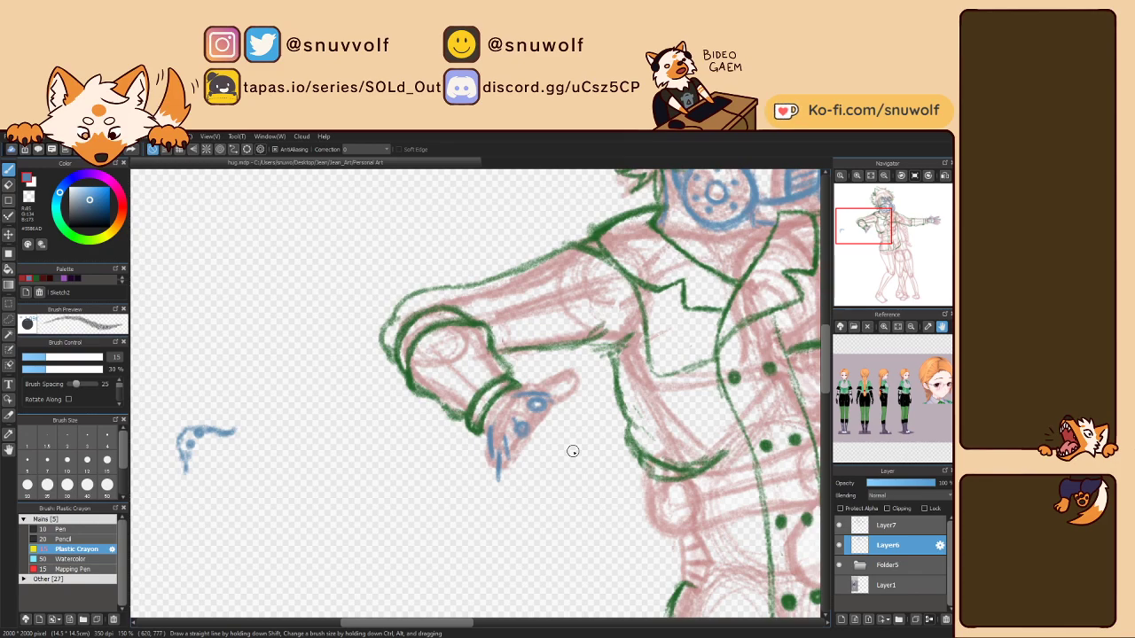
Erase the blue guides on the bent-arm hand, then lasso and delete the blue marks left beside the character.
{"action": "left_click", "coordinate": [885, 177]}
{"action": "left_click", "coordinate": [885, 177]}
{"action": "left_click_drag", "start_coordinate": [890, 229], "coordinate": [866, 235]}
{"action": "scroll", "coordinate": [893, 229], "scroll_direction": "up", "scroll_amount": 4}
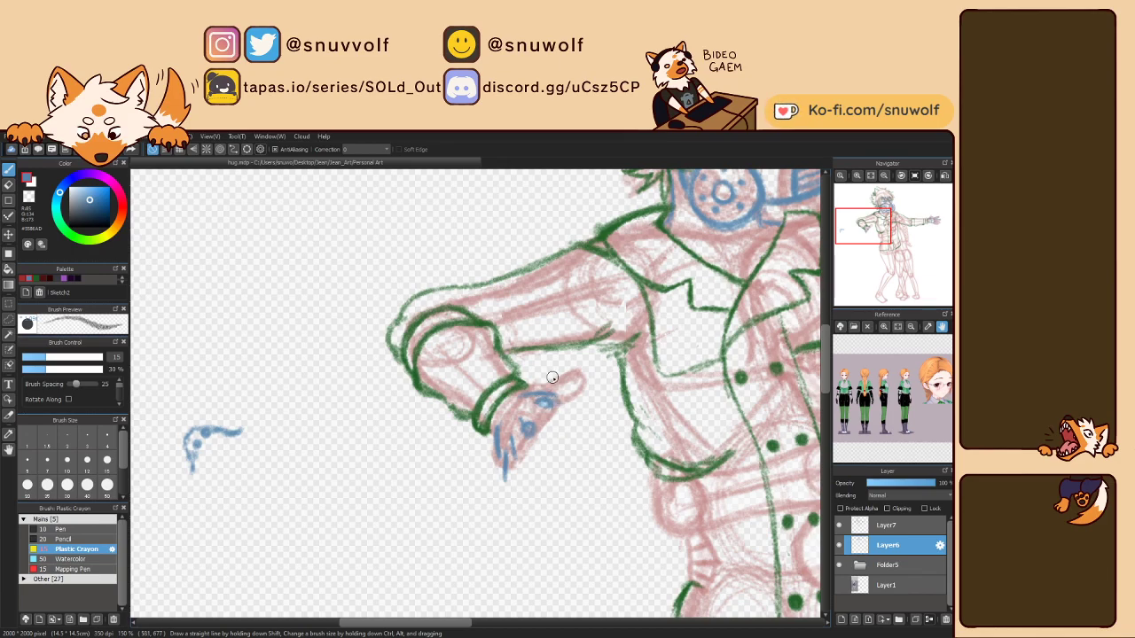
{"action": "left_click_drag", "start_coordinate": [814, 286], "coordinate": [765, 279]}
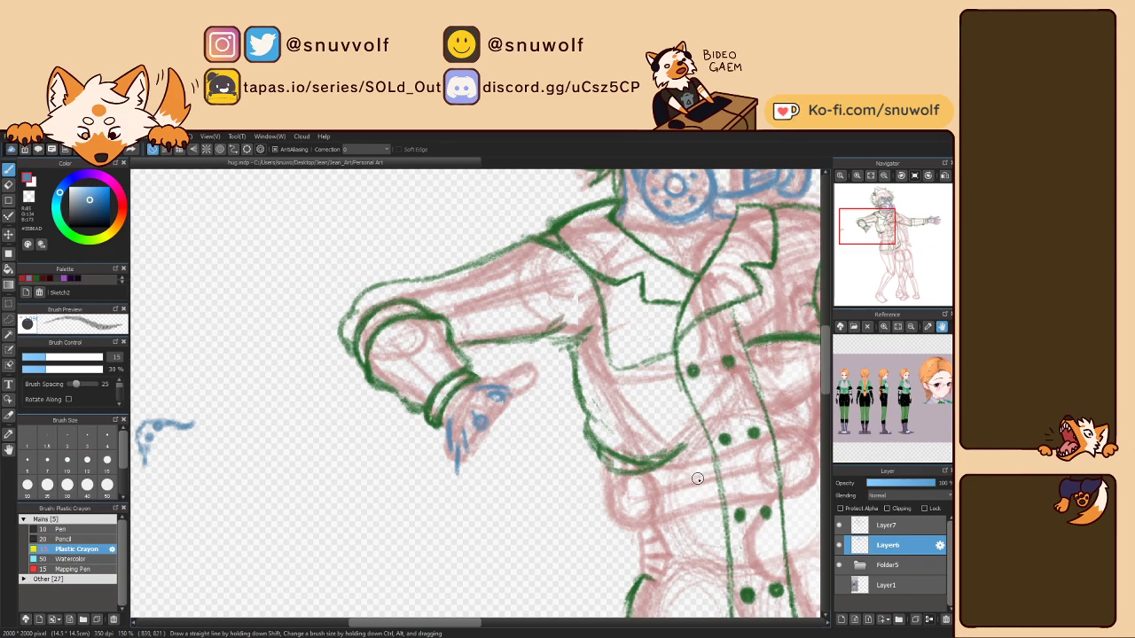
{"action": "mouse_move", "coordinate": [450, 438]}
{"action": "left_mouse_down"}
{"action": "mouse_move", "coordinate": [448, 461]}
{"action": "mouse_move", "coordinate": [510, 383]}
{"action": "mouse_move", "coordinate": [496, 386]}
{"action": "left_mouse_up"}
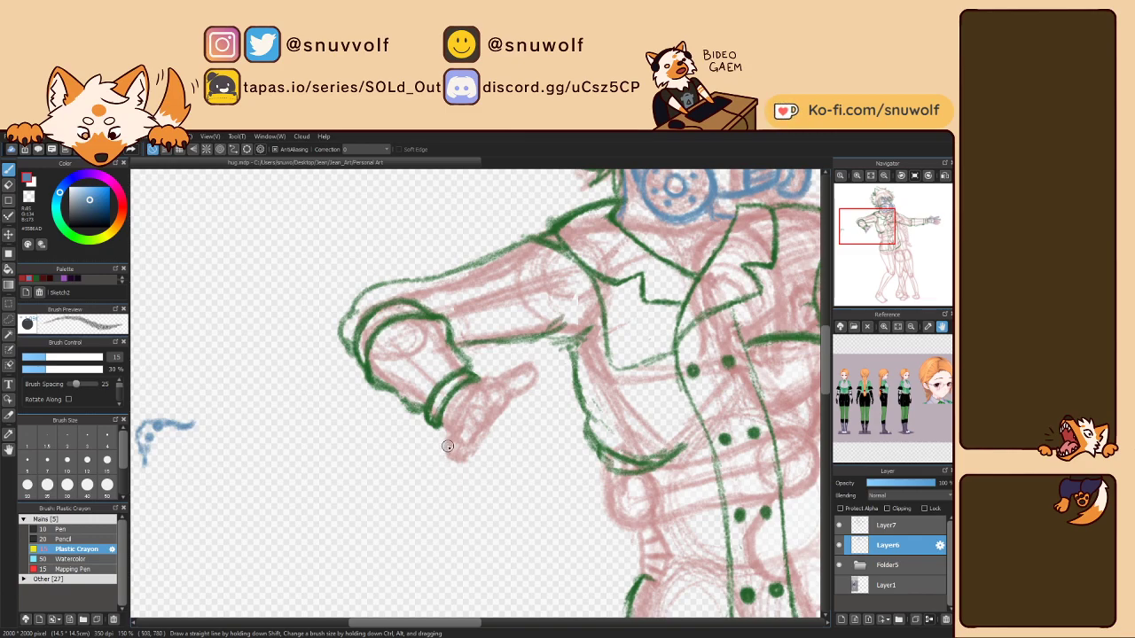
{"action": "key", "text": "l"}
{"action": "mouse_move", "coordinate": [522, 456]}
{"action": "left_mouse_down"}
{"action": "mouse_move", "coordinate": [497, 501]}
{"action": "mouse_move", "coordinate": [507, 502]}
{"action": "left_mouse_up"}
{"action": "mouse_move", "coordinate": [184, 499]}
{"action": "left_mouse_down"}
{"action": "mouse_move", "coordinate": [122, 453]}
{"action": "mouse_move", "coordinate": [158, 529]}
{"action": "left_mouse_up"}
{"action": "key", "text": "Delete"}
{"action": "key", "text": "ctrl+d"}
{"action": "key", "text": "b"}
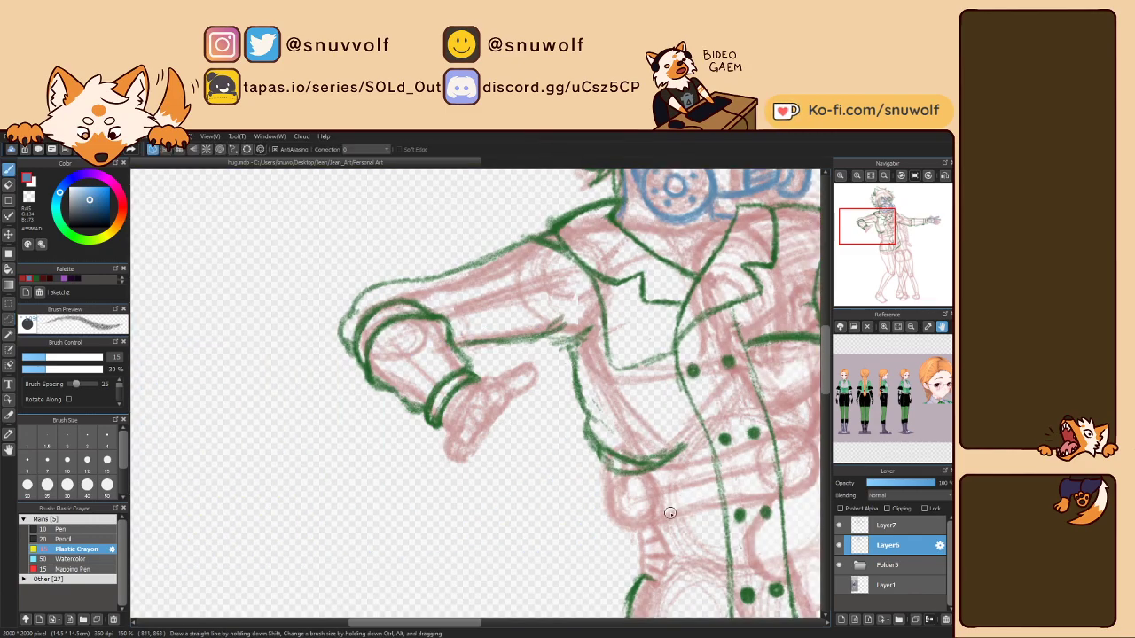
Expand Folder5, make Layer2 the active layer and choose the red Sketch palette colour.
{"action": "left_click", "coordinate": [883, 568]}
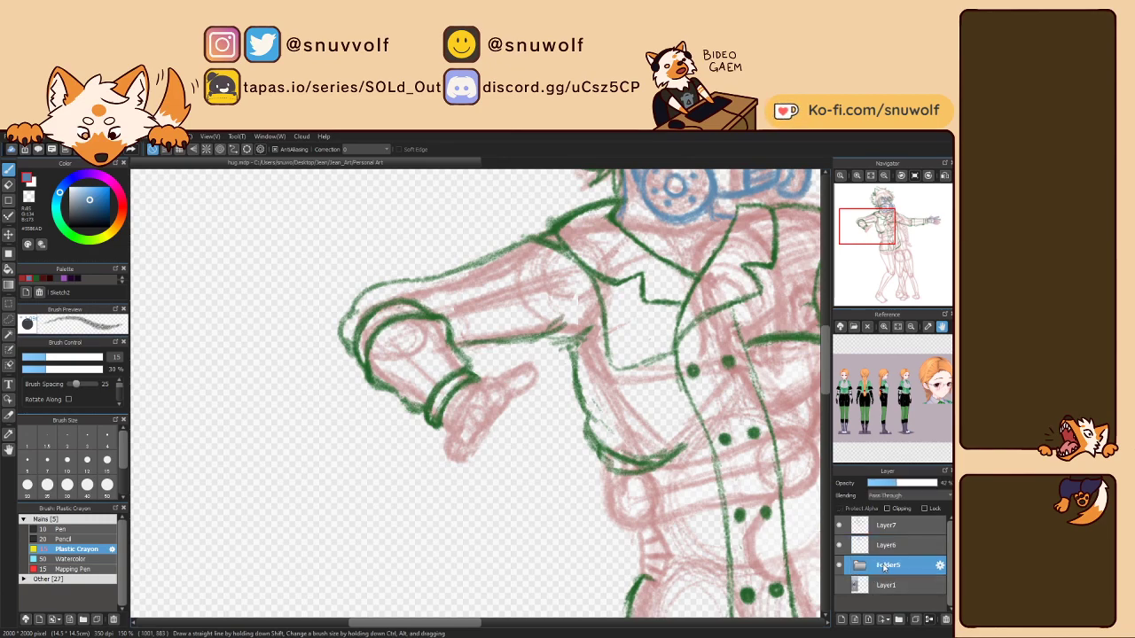
{"action": "left_click", "coordinate": [859, 568]}
{"action": "scroll", "coordinate": [896, 567], "scroll_direction": "down", "scroll_amount": 2}
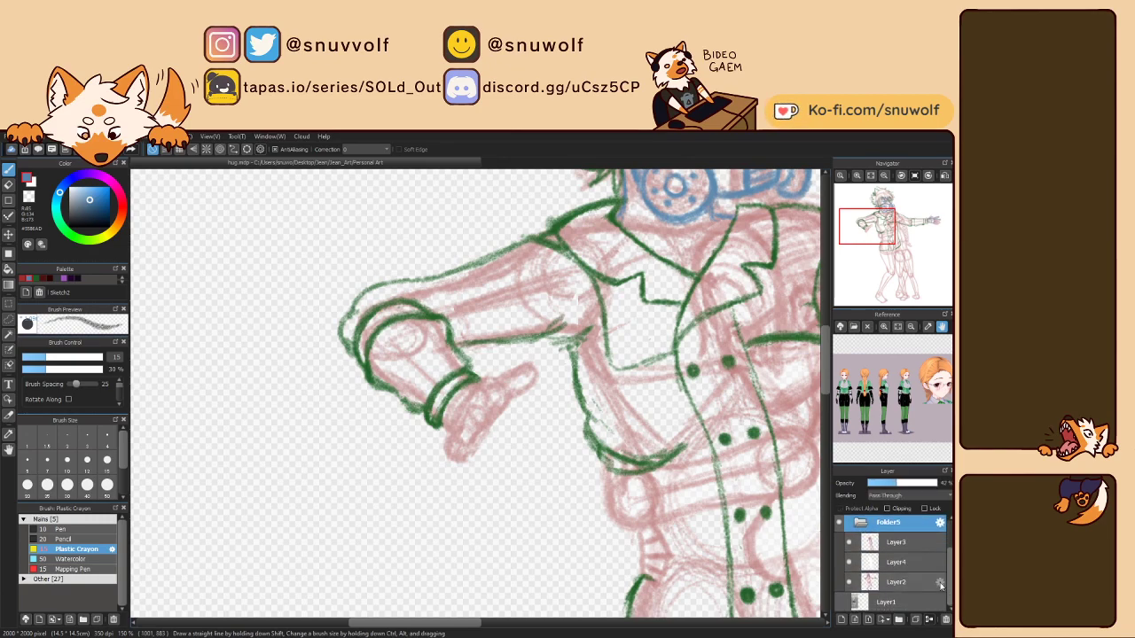
{"action": "left_click", "coordinate": [897, 581]}
{"action": "left_click", "coordinate": [25, 280]}
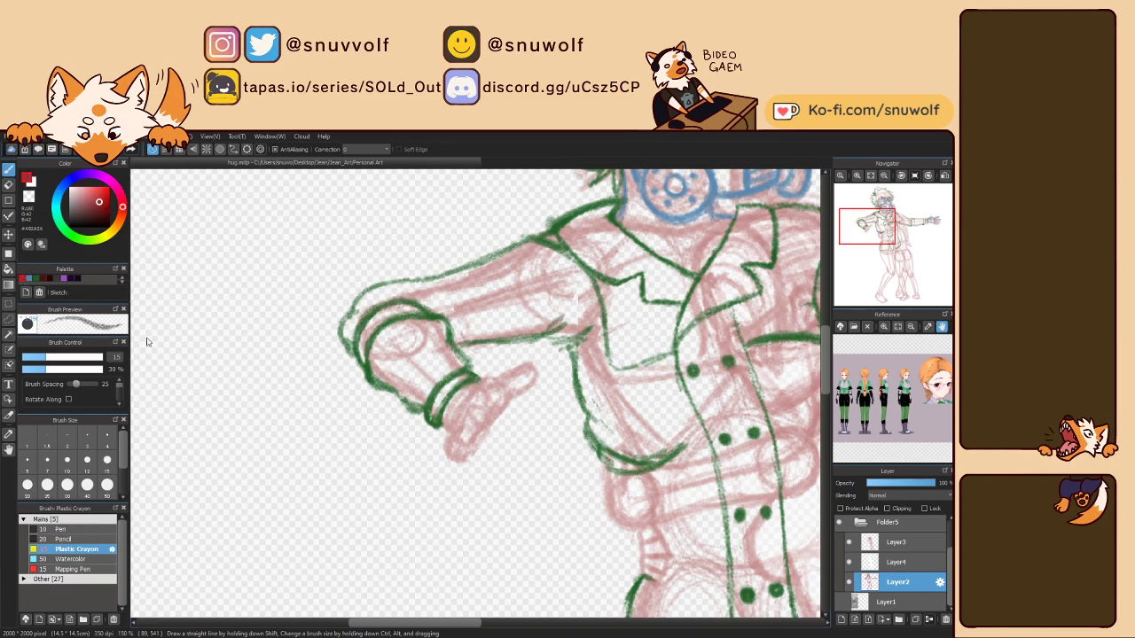
Lasso the red hand sketch on the bent arm, delete it and clear the selection.
{"action": "key", "text": "m"}
{"action": "left_click_drag", "start_coordinate": [476, 481], "coordinate": [444, 450]}
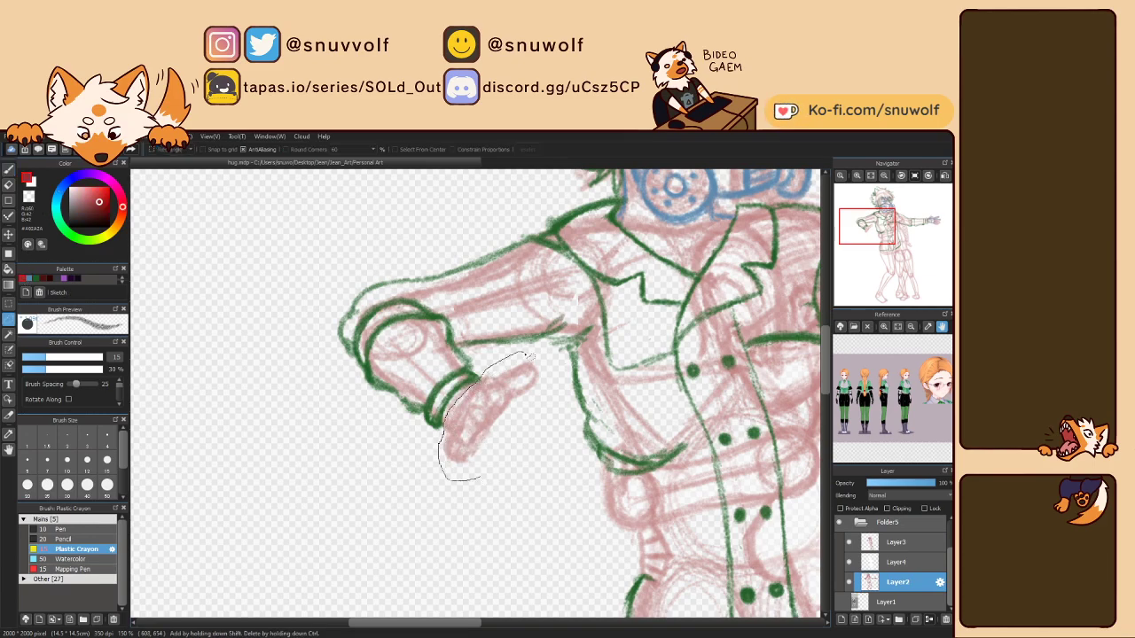
{"action": "left_click_drag", "start_coordinate": [529, 355], "coordinate": [483, 477]}
{"action": "key", "text": "Delete"}
{"action": "key", "text": "ctrl+d"}
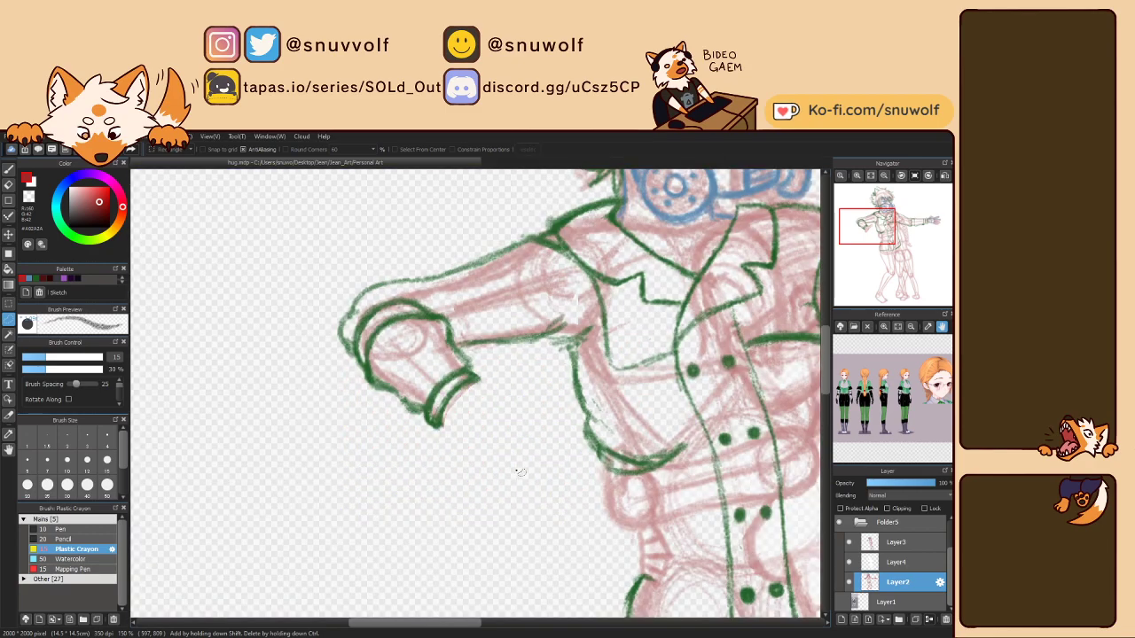
Set the Plastic Crayon to size 20 and sketch a red wrist circle and palm shape beyond the bent arm's cuff.
{"action": "key", "text": "b"}
{"action": "key", "text": "]"}
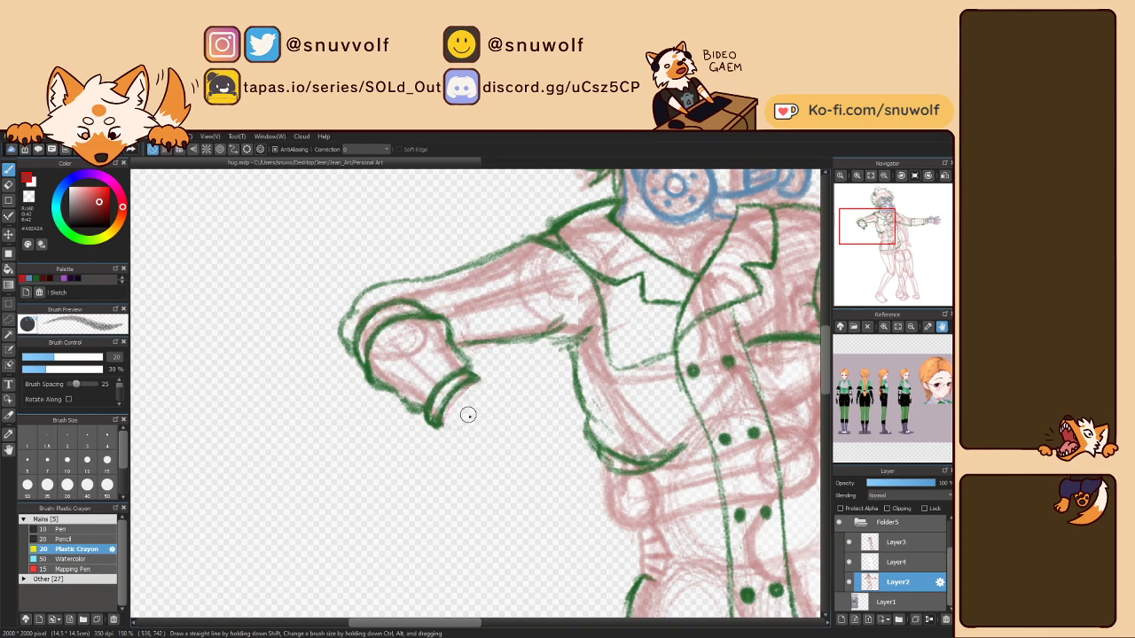
{"action": "mouse_move", "coordinate": [468, 415]}
{"action": "left_mouse_down"}
{"action": "mouse_move", "coordinate": [476, 399]}
{"action": "mouse_move", "coordinate": [463, 442]}
{"action": "left_mouse_up"}
{"action": "left_click_drag", "start_coordinate": [887, 231], "coordinate": [880, 228]}
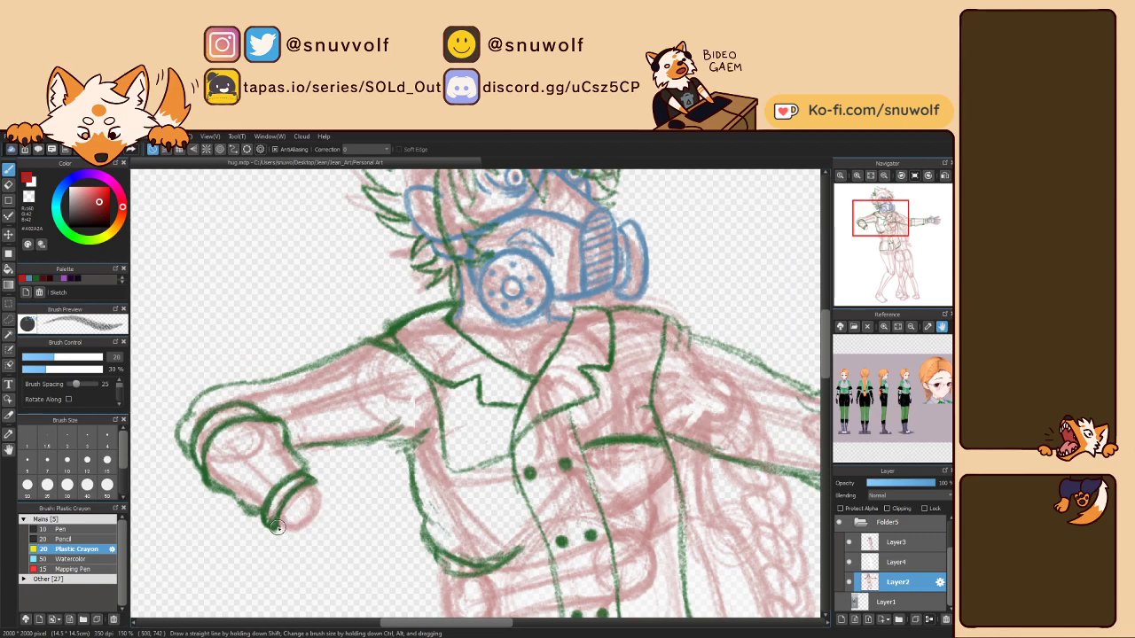
{"action": "left_click_drag", "start_coordinate": [279, 526], "coordinate": [321, 560]}
{"action": "mouse_move", "coordinate": [307, 492]}
{"action": "left_mouse_down"}
{"action": "mouse_move", "coordinate": [348, 530]}
{"action": "mouse_move", "coordinate": [352, 518]}
{"action": "mouse_move", "coordinate": [327, 555]}
{"action": "left_mouse_up"}
{"action": "mouse_move", "coordinate": [344, 511]}
{"action": "left_mouse_down"}
{"action": "mouse_move", "coordinate": [369, 531]}
{"action": "mouse_move", "coordinate": [360, 525]}
{"action": "mouse_move", "coordinate": [347, 561]}
{"action": "mouse_move", "coordinate": [313, 561]}
{"action": "mouse_move", "coordinate": [280, 529]}
{"action": "mouse_move", "coordinate": [306, 575]}
{"action": "mouse_move", "coordinate": [337, 566]}
{"action": "left_mouse_up"}
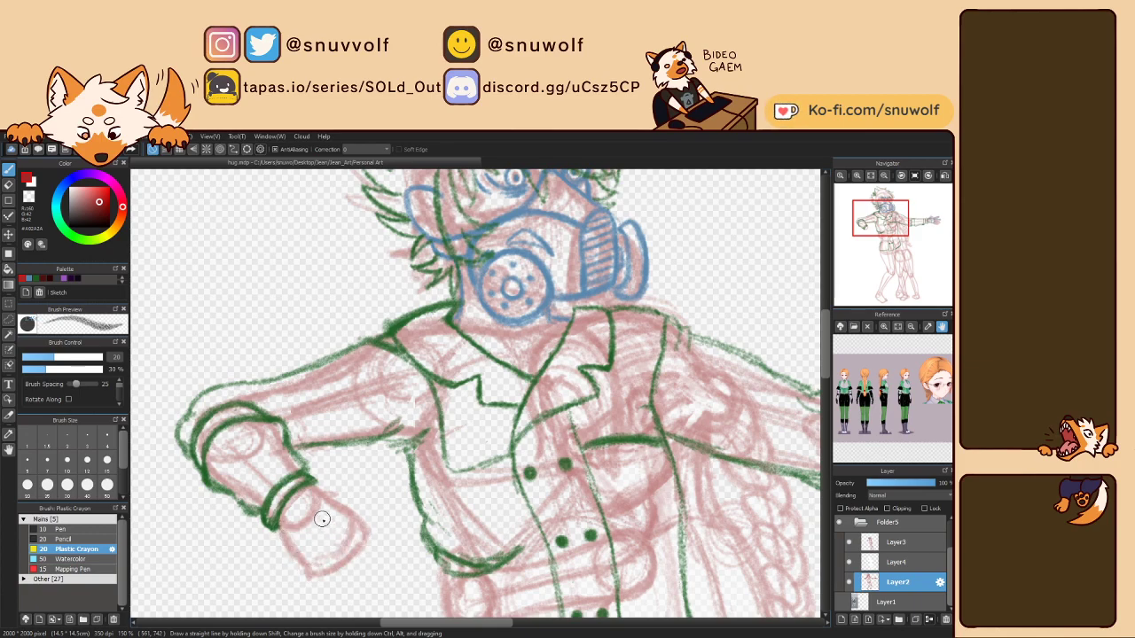
{"action": "left_click_drag", "start_coordinate": [314, 521], "coordinate": [358, 573]}
{"action": "left_click_drag", "start_coordinate": [873, 227], "coordinate": [879, 221]}
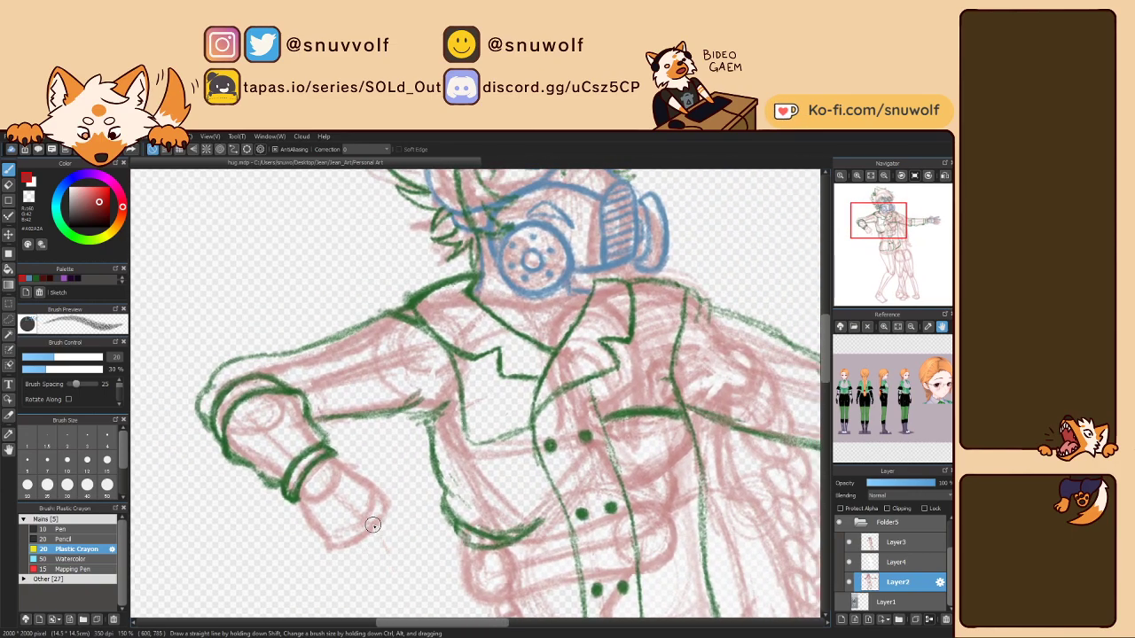
Sketch straight red finger guides from the knuckles, try a thumb line and undo the latest strokes.
{"action": "mouse_move", "coordinate": [374, 525]}
{"action": "left_mouse_down"}
{"action": "mouse_move", "coordinate": [361, 565]}
{"action": "mouse_move", "coordinate": [354, 545]}
{"action": "mouse_move", "coordinate": [390, 519]}
{"action": "mouse_move", "coordinate": [385, 510]}
{"action": "mouse_move", "coordinate": [416, 545]}
{"action": "mouse_move", "coordinate": [364, 569]}
{"action": "mouse_move", "coordinate": [337, 551]}
{"action": "mouse_move", "coordinate": [338, 587]}
{"action": "left_mouse_up"}
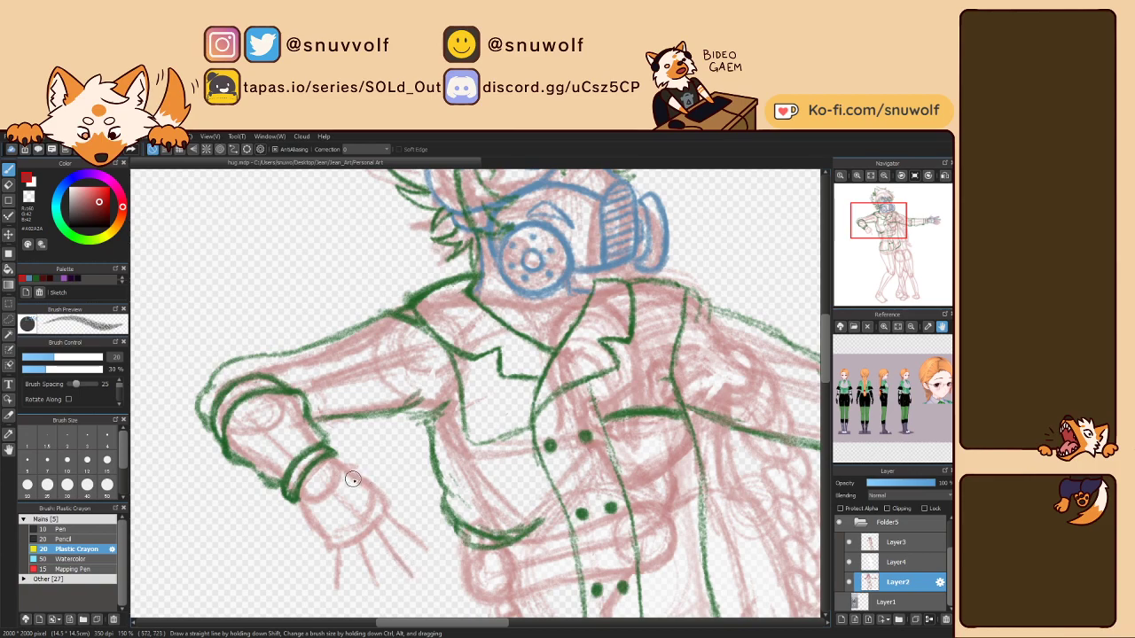
{"action": "mouse_move", "coordinate": [339, 463]}
{"action": "left_mouse_down"}
{"action": "mouse_move", "coordinate": [416, 474]}
{"action": "mouse_move", "coordinate": [392, 458]}
{"action": "mouse_move", "coordinate": [396, 440]}
{"action": "mouse_move", "coordinate": [350, 473]}
{"action": "mouse_move", "coordinate": [376, 470]}
{"action": "mouse_move", "coordinate": [406, 492]}
{"action": "mouse_move", "coordinate": [356, 471]}
{"action": "mouse_move", "coordinate": [404, 493]}
{"action": "left_mouse_up"}
{"action": "key", "text": "ctrl+z"}
{"action": "key", "text": "ctrl+z"}
{"action": "key", "text": "ctrl+z"}
{"action": "key", "text": "ctrl+z"}
{"action": "key", "text": "ctrl+z"}
Rotate the canvas, redraw the red finger guides and add a thumb guide, then check the hand in a mirrored view.
{"action": "key", "text": "Left"}
{"action": "key", "text": "Left"}
{"action": "key", "text": "Left"}
{"action": "key", "text": "Left"}
{"action": "key", "text": "Left"}
{"action": "key", "text": "Left"}
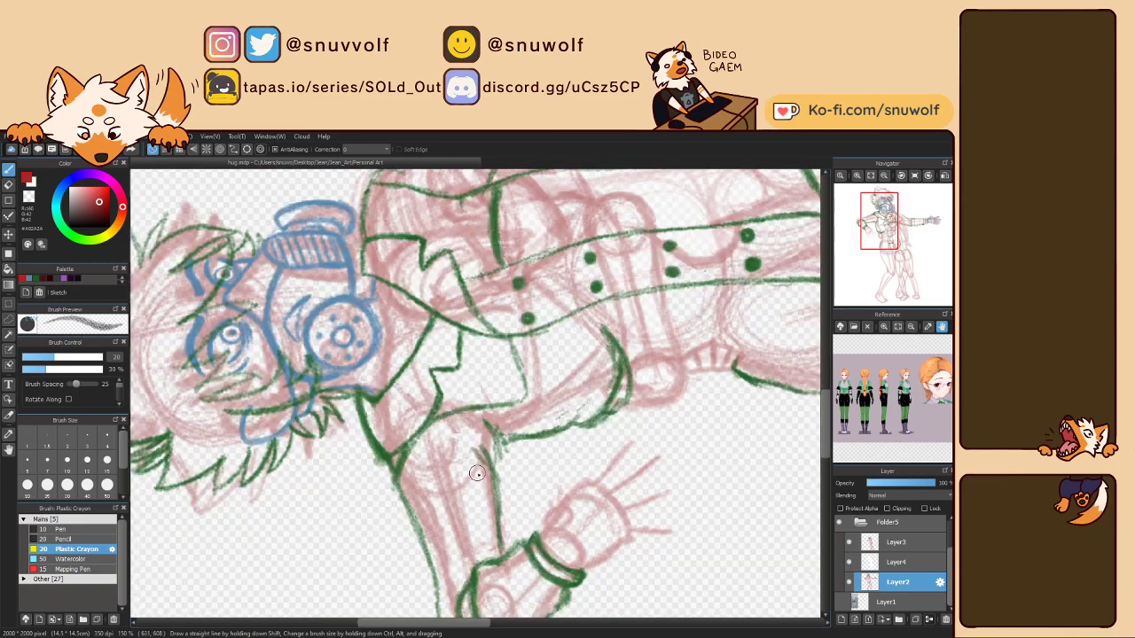
{"action": "left_click_drag", "start_coordinate": [477, 474], "coordinate": [630, 426]}
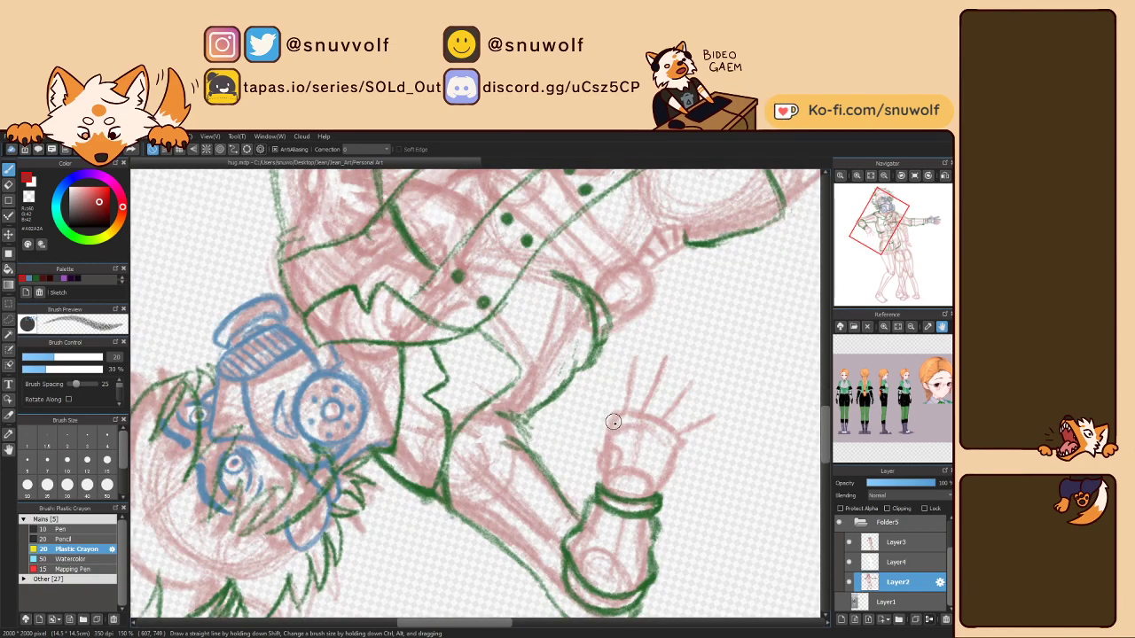
{"action": "mouse_move", "coordinate": [613, 433]}
{"action": "left_mouse_down"}
{"action": "mouse_move", "coordinate": [628, 359]}
{"action": "mouse_move", "coordinate": [629, 399]}
{"action": "mouse_move", "coordinate": [631, 375]}
{"action": "left_mouse_up"}
{"action": "key", "text": "z"}
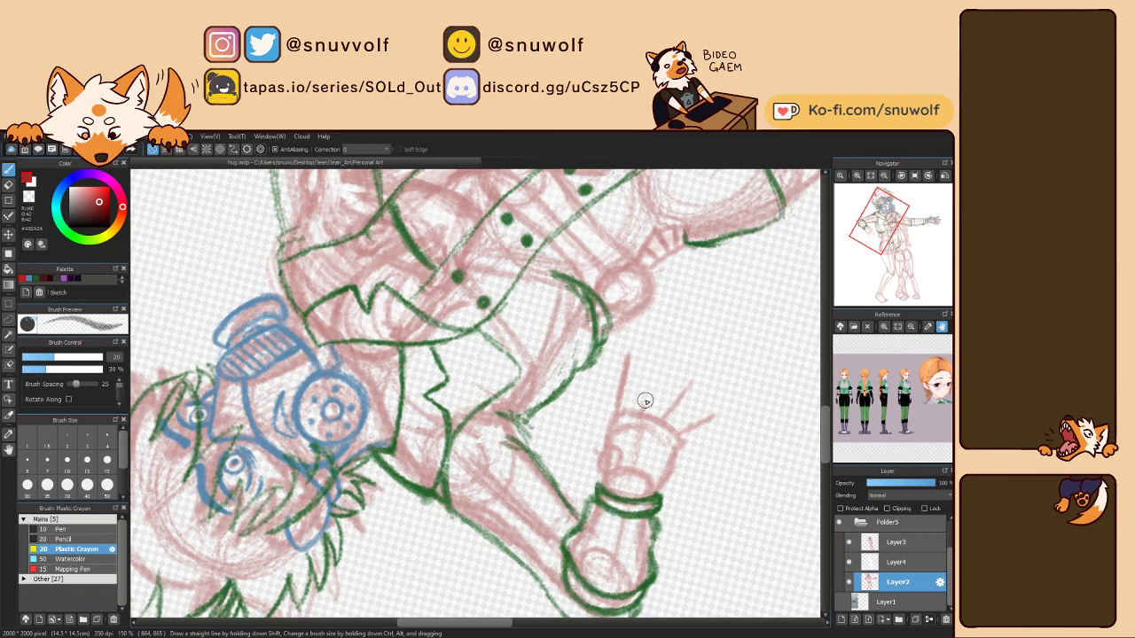
{"action": "mouse_move", "coordinate": [645, 402]}
{"action": "left_mouse_down"}
{"action": "mouse_move", "coordinate": [657, 346]}
{"action": "mouse_move", "coordinate": [652, 364]}
{"action": "mouse_move", "coordinate": [691, 398]}
{"action": "mouse_move", "coordinate": [670, 413]}
{"action": "mouse_move", "coordinate": [688, 378]}
{"action": "left_mouse_up"}
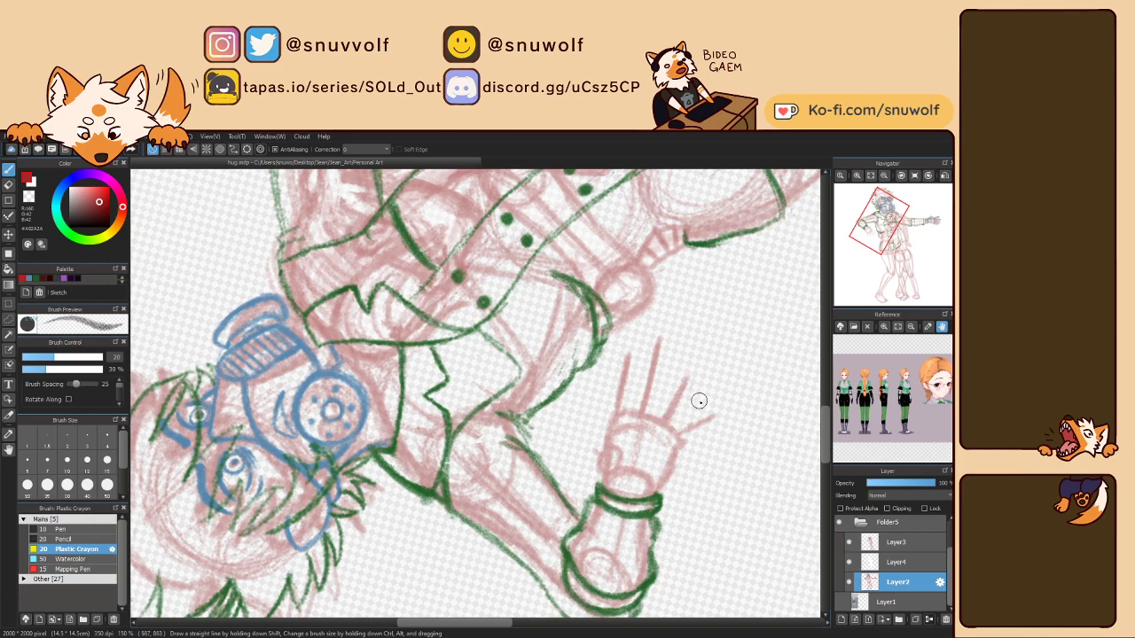
{"action": "left_click_drag", "start_coordinate": [679, 443], "coordinate": [715, 408]}
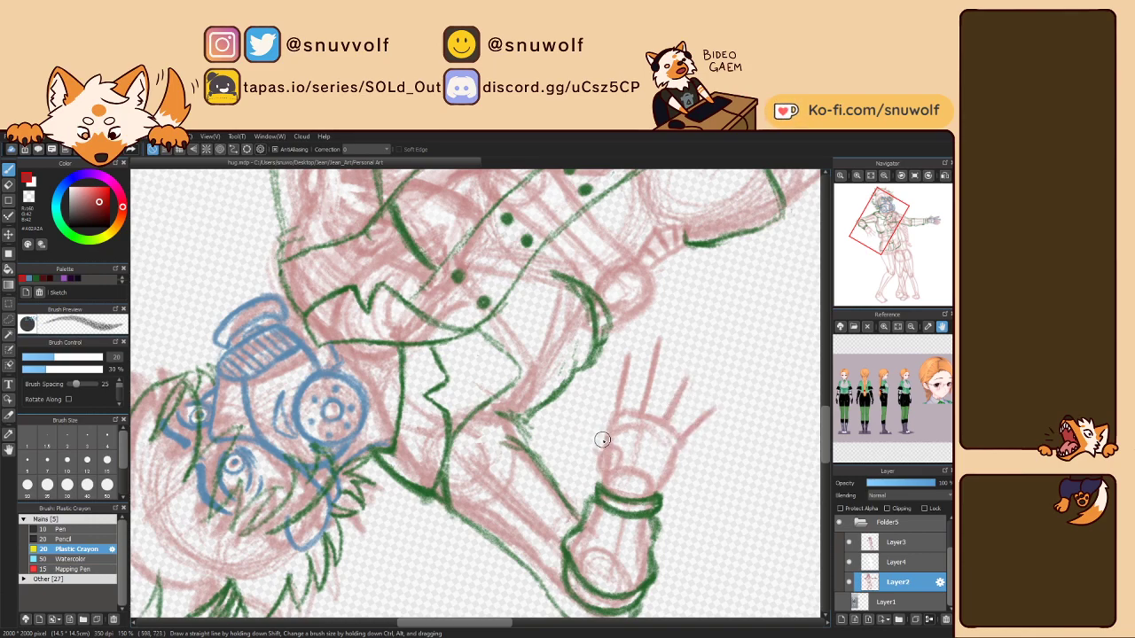
{"action": "key", "text": "Down"}
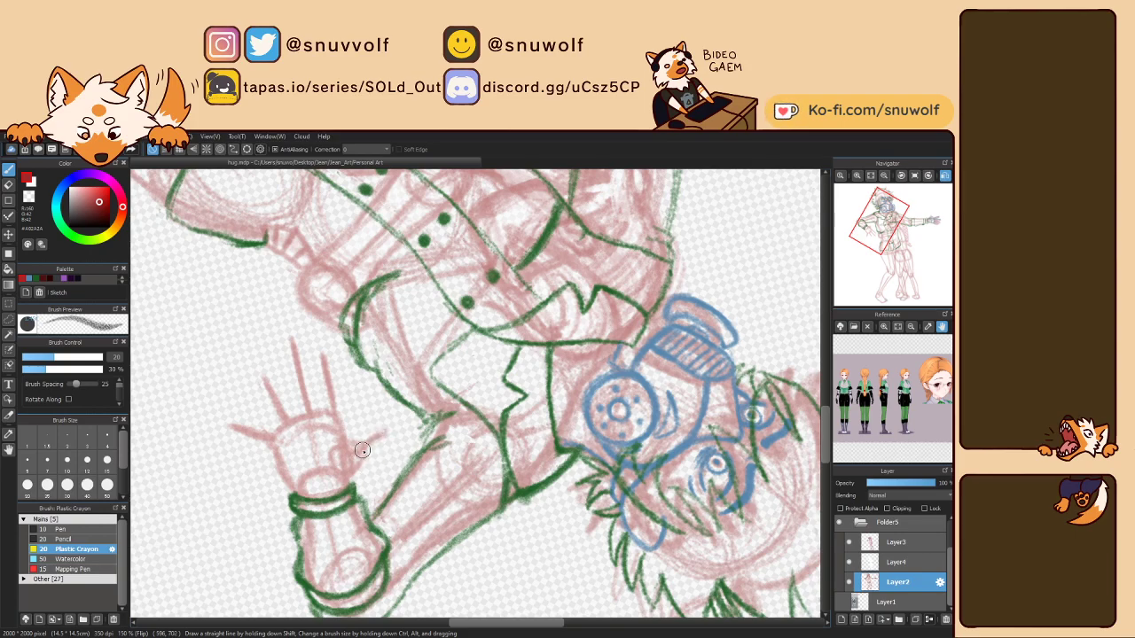
{"action": "key", "text": "Left"}
{"action": "key", "text": "Up"}
{"action": "key", "text": "Down"}
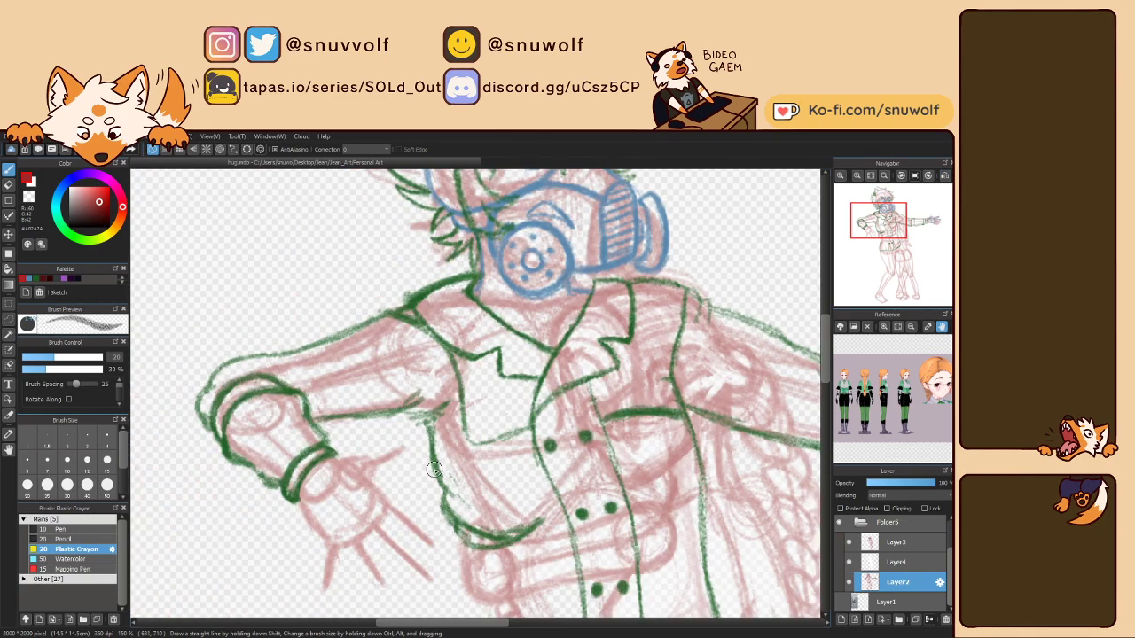
Lasso the new red hand sketch on the bent arm, delete it and clear the selection.
{"action": "key", "text": "u"}
{"action": "mouse_move", "coordinate": [292, 539]}
{"action": "left_mouse_down"}
{"action": "mouse_move", "coordinate": [354, 448]}
{"action": "mouse_move", "coordinate": [398, 439]}
{"action": "left_mouse_up"}
{"action": "left_click_drag", "start_coordinate": [438, 530], "coordinate": [323, 590]}
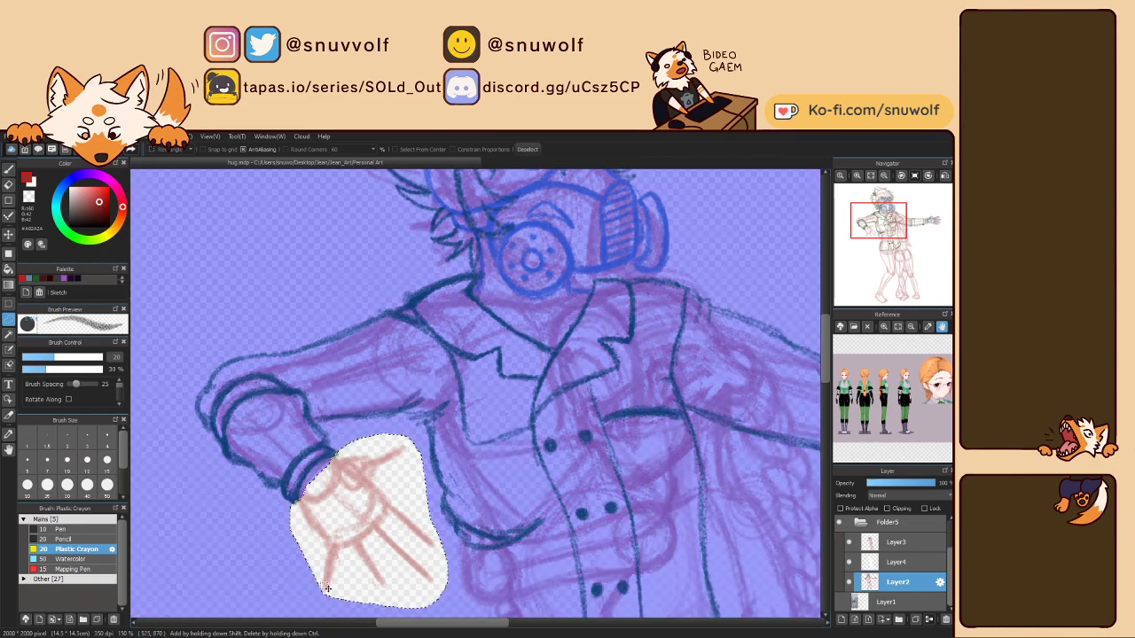
{"action": "key", "text": "Delete"}
{"action": "key", "text": "ctrl+d"}
{"action": "key", "text": "b"}
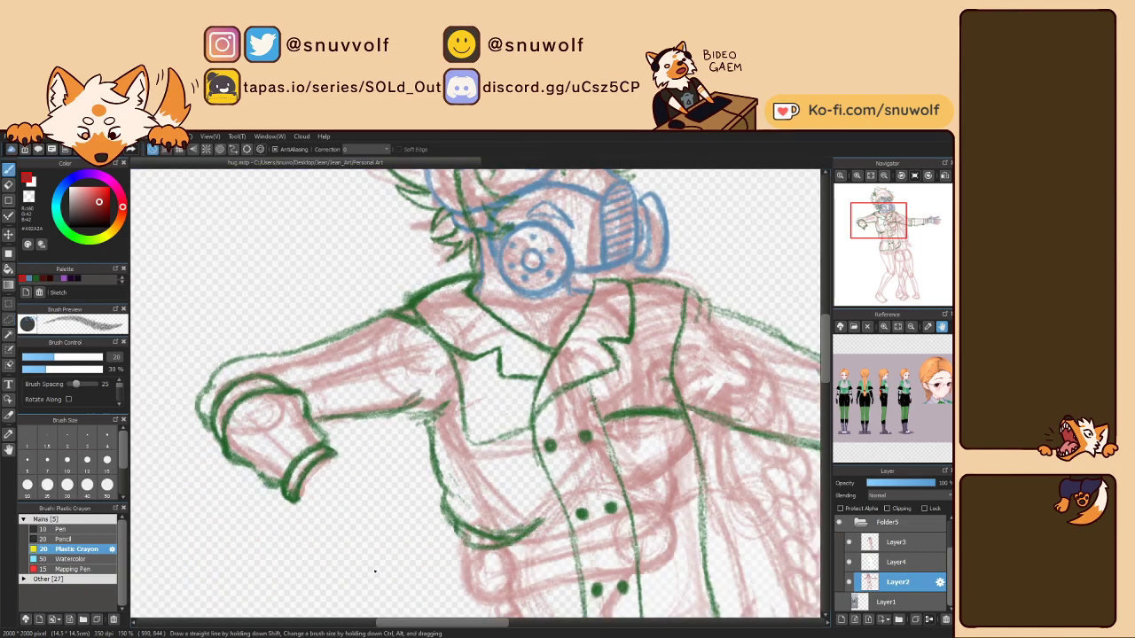
Redraw the red wrist circle at the cuff end of the bent arm on Layer2.
{"action": "left_click_drag", "start_coordinate": [880, 230], "coordinate": [886, 241]}
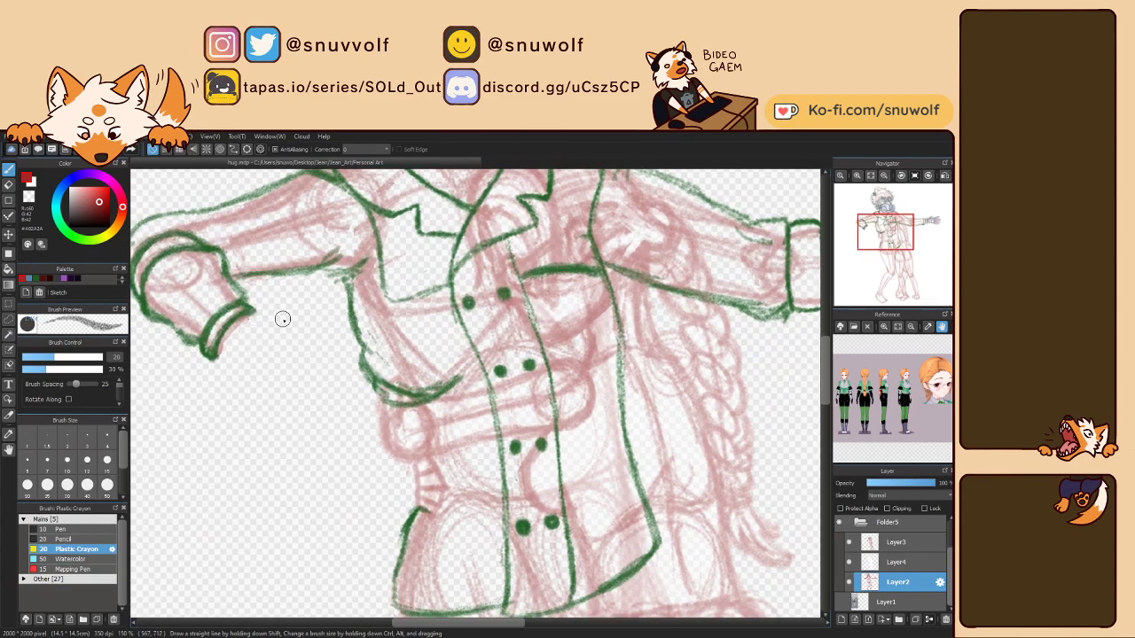
{"action": "mouse_move", "coordinate": [888, 233]}
{"action": "left_mouse_down"}
{"action": "mouse_move", "coordinate": [912, 233]}
{"action": "mouse_move", "coordinate": [883, 223]}
{"action": "left_mouse_up"}
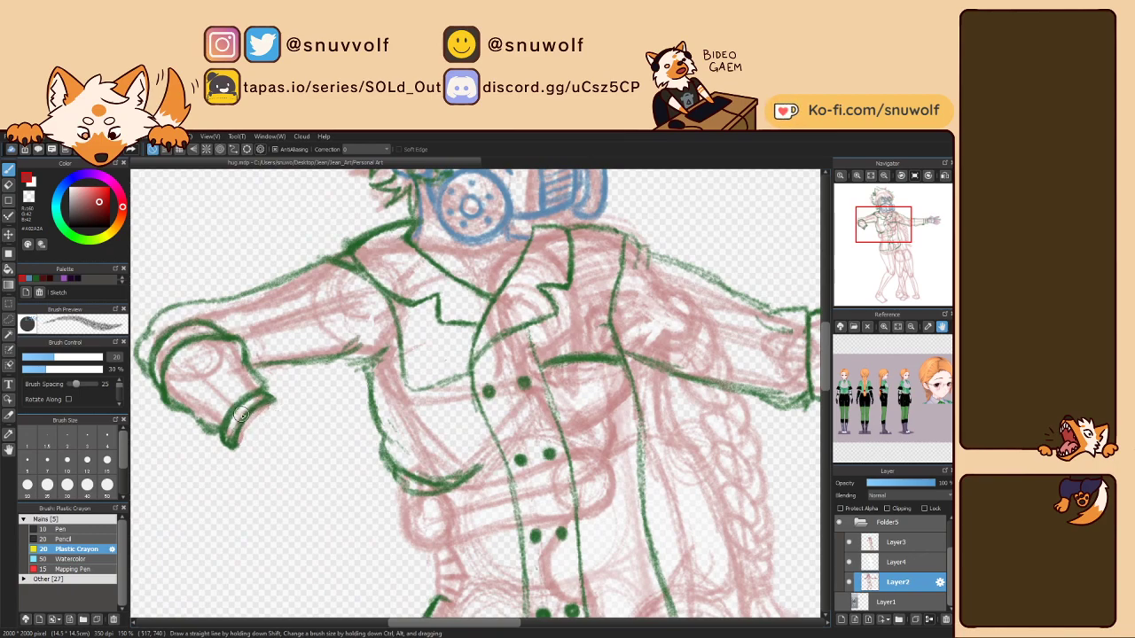
{"action": "left_click_drag", "start_coordinate": [241, 414], "coordinate": [264, 440]}
{"action": "left_click_drag", "start_coordinate": [240, 421], "coordinate": [265, 428]}
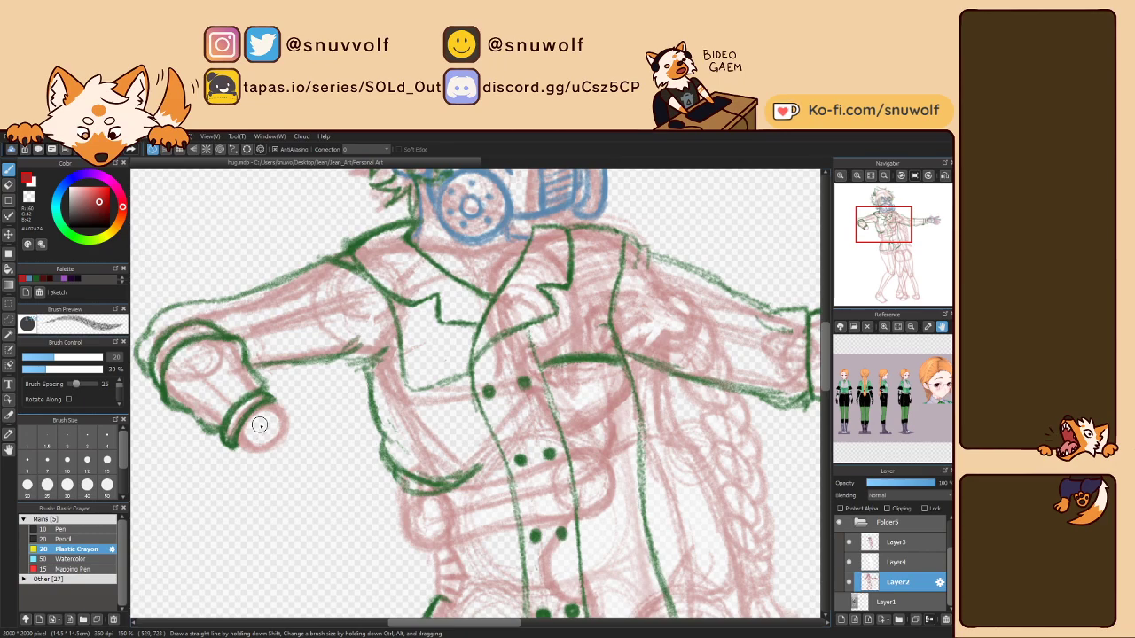
Hide Layer7, which holds the green coat sketch, keeping Layer2 active.
{"action": "left_click", "coordinate": [872, 236]}
{"action": "left_click_drag", "start_coordinate": [874, 236], "coordinate": [876, 238]}
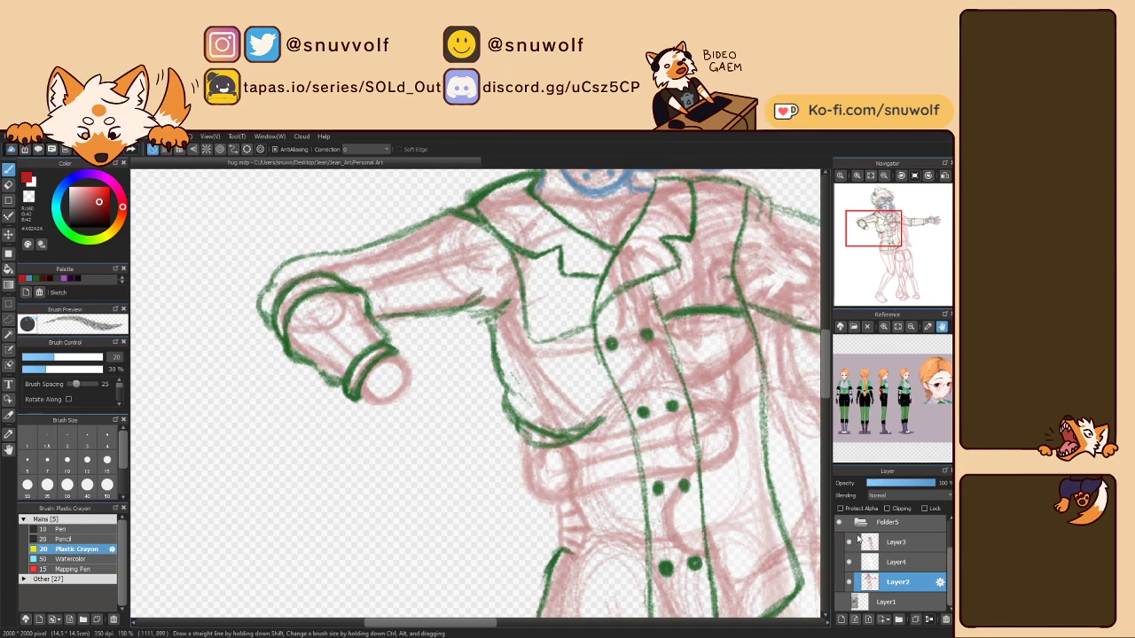
{"action": "left_click_drag", "start_coordinate": [949, 574], "coordinate": [952, 546]}
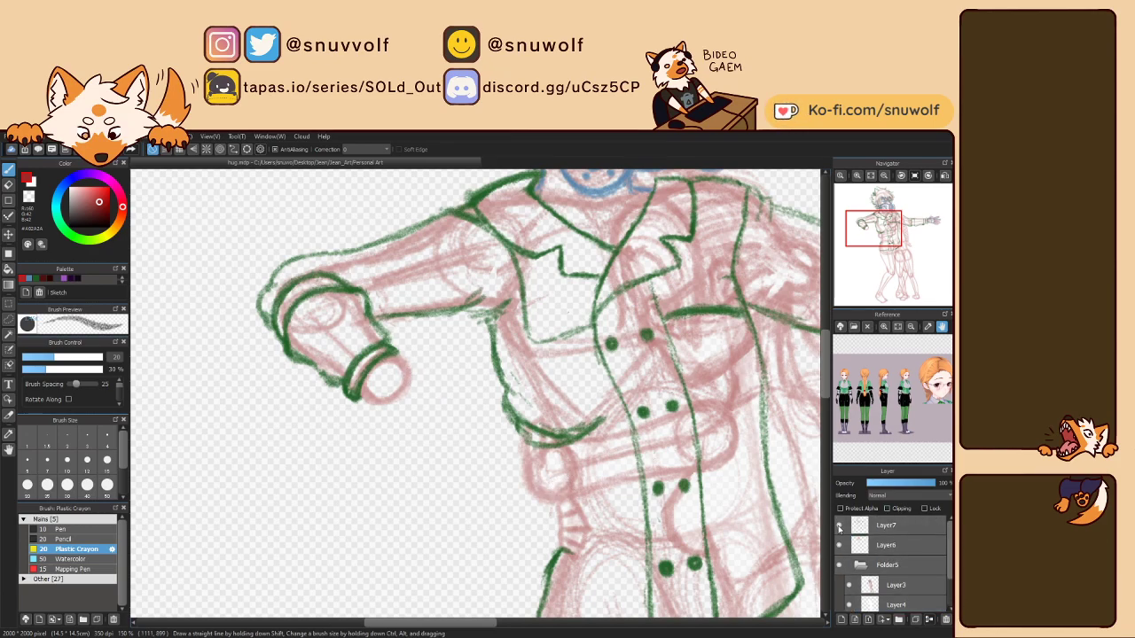
{"action": "left_click", "coordinate": [838, 526]}
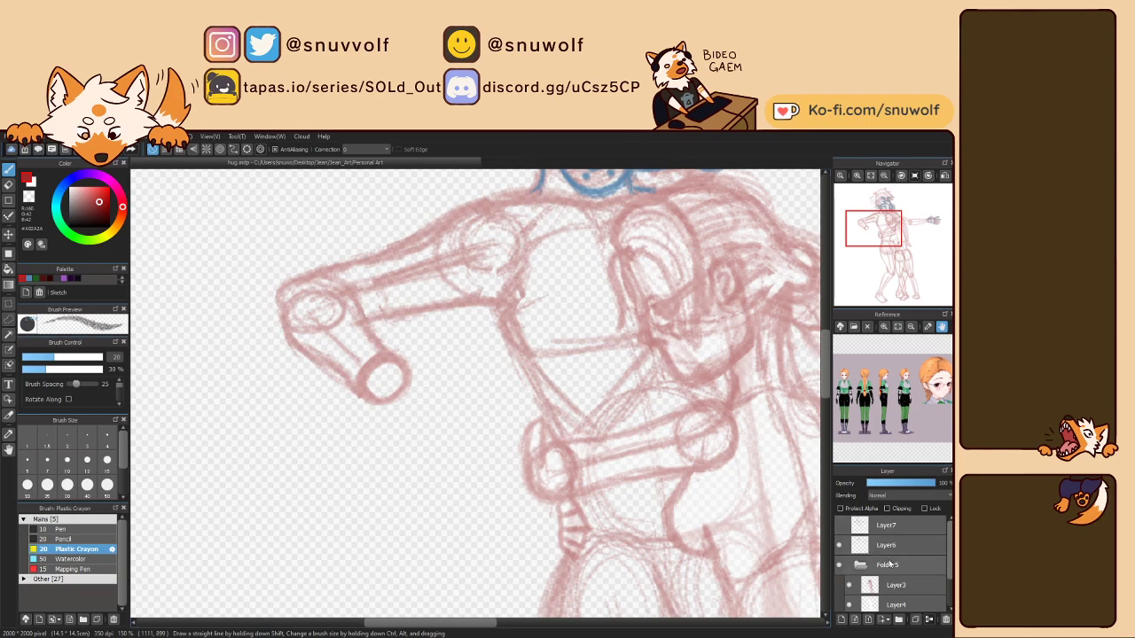
{"action": "scroll", "coordinate": [905, 585], "scroll_direction": "down", "scroll_amount": 2}
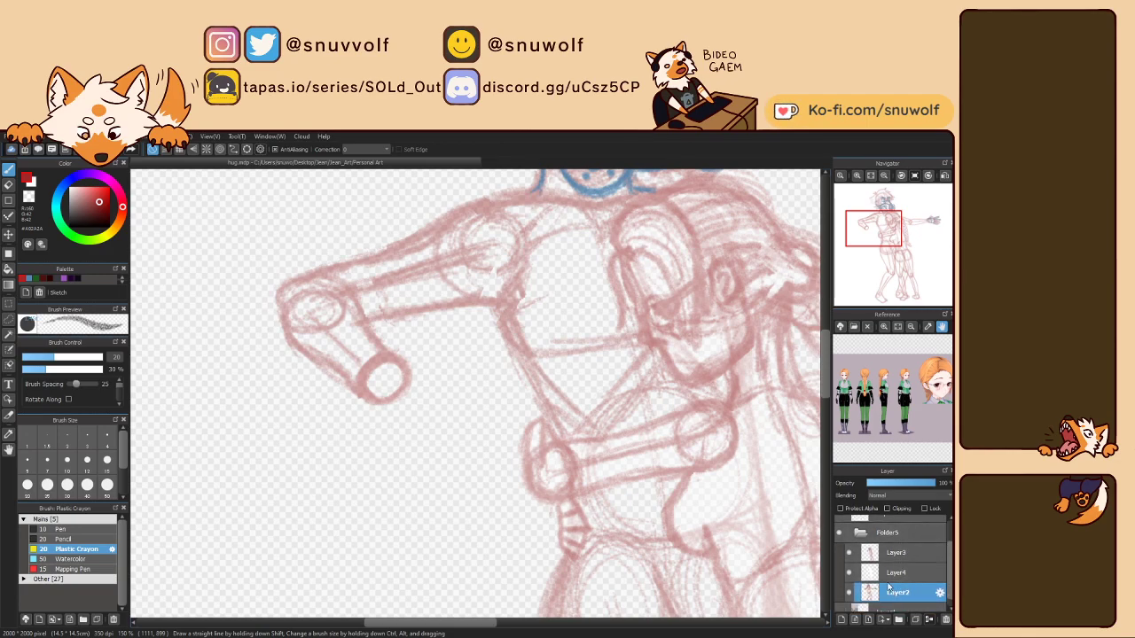
{"action": "scroll", "coordinate": [508, 376], "scroll_direction": "down", "scroll_amount": 2}
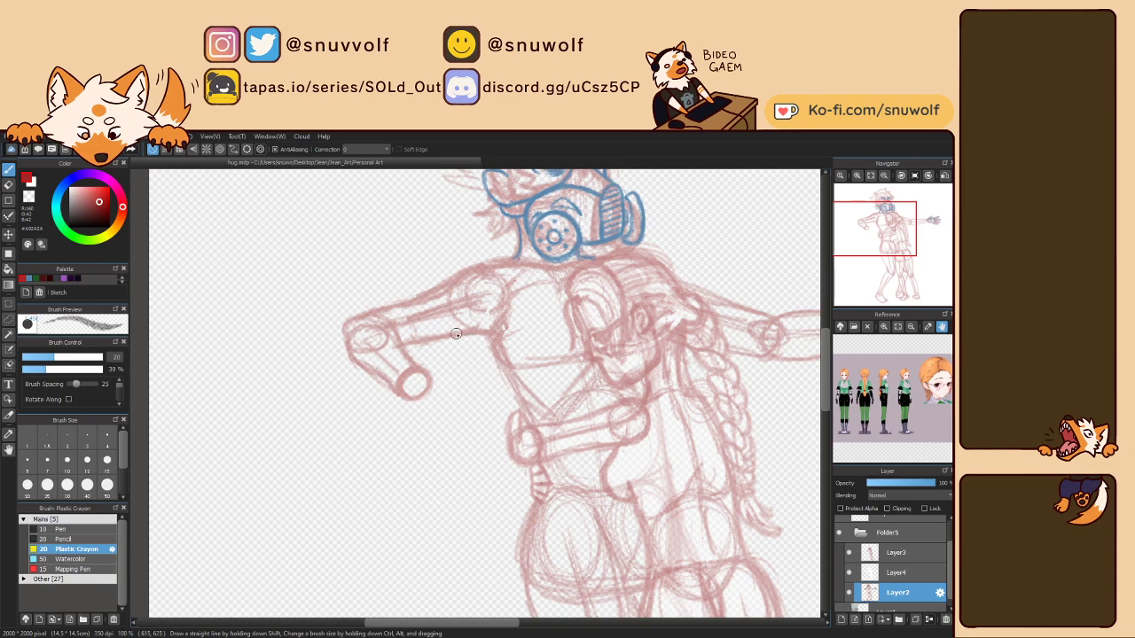
Lasso the masked character's red bent arm, try repositioning and skewing it with a transform, then delete it and clear the selection.
{"action": "key", "text": "m"}
{"action": "mouse_move", "coordinate": [485, 348]}
{"action": "left_mouse_down"}
{"action": "mouse_move", "coordinate": [497, 329]}
{"action": "mouse_move", "coordinate": [493, 282]}
{"action": "mouse_move", "coordinate": [355, 284]}
{"action": "mouse_move", "coordinate": [418, 461]}
{"action": "left_mouse_up"}
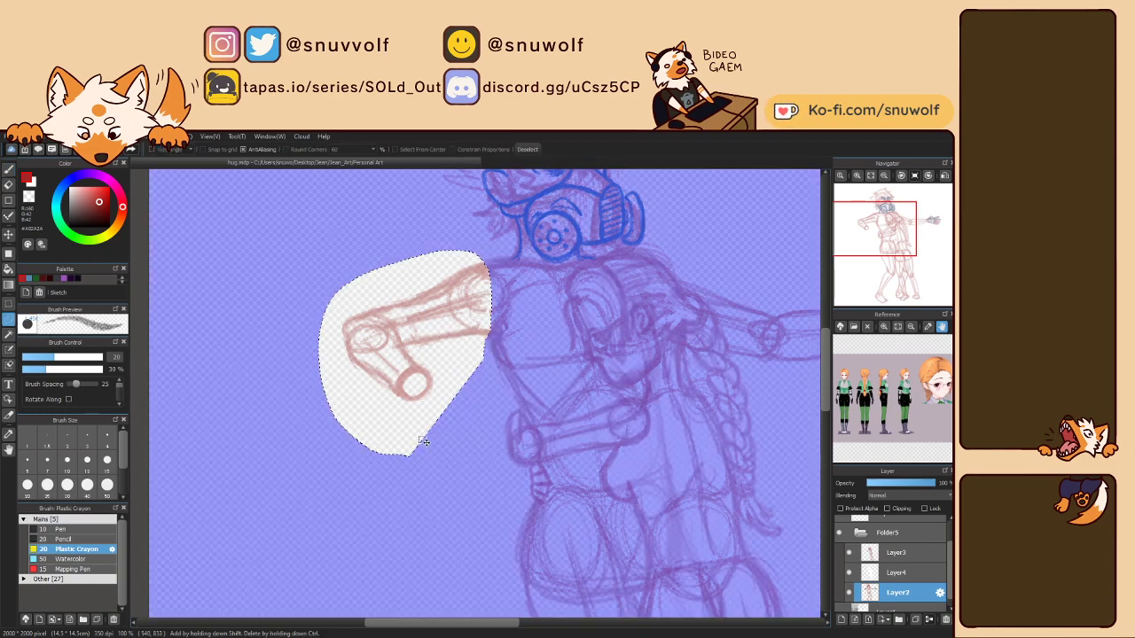
{"action": "key", "text": "ctrl+t"}
{"action": "left_click_drag", "start_coordinate": [546, 375], "coordinate": [559, 357]}
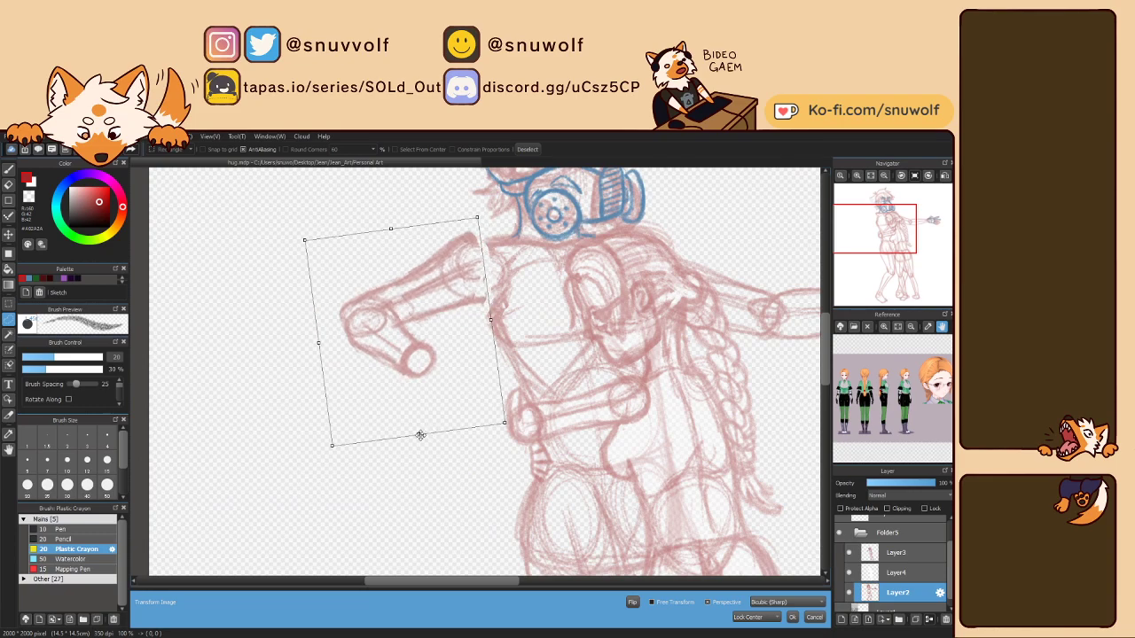
{"action": "left_click_drag", "start_coordinate": [420, 434], "coordinate": [384, 467]}
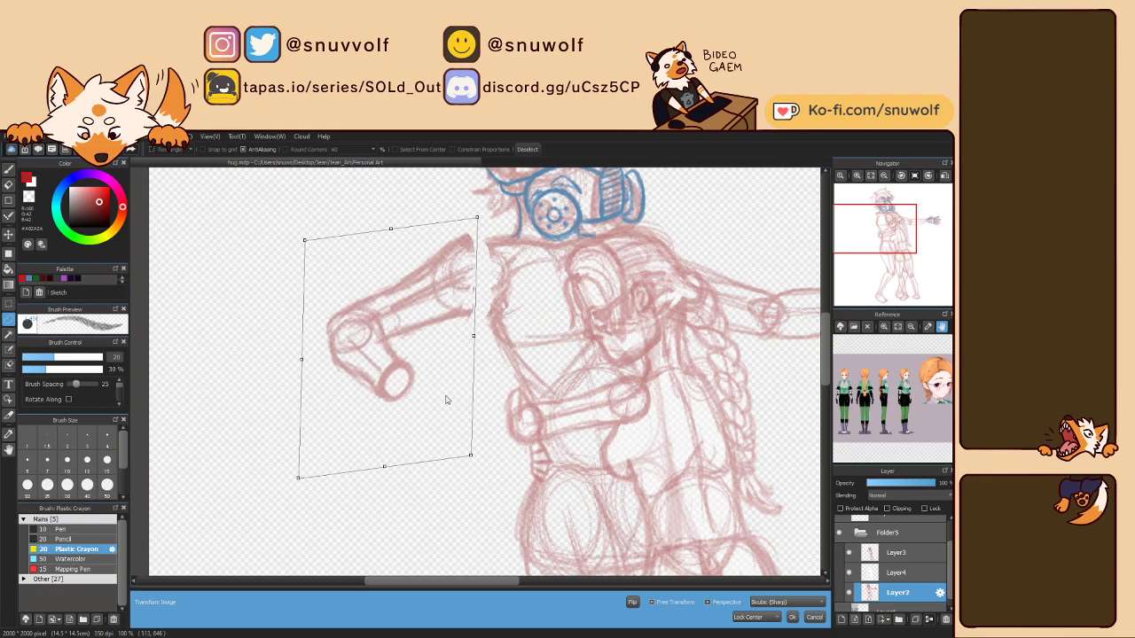
{"action": "key", "text": "Return"}
{"action": "key", "text": "Delete"}
{"action": "key", "text": "ctrl+d"}
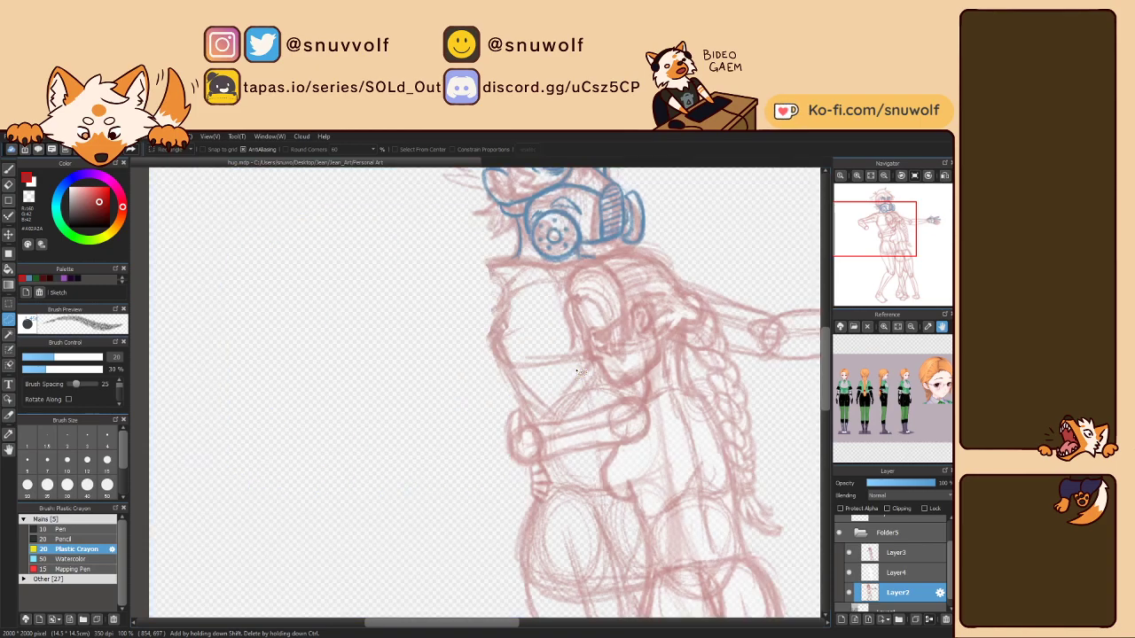
Sketch a new red shoulder circle and a downward upper-arm line for the masked character's missing arm on Layer2.
{"action": "key", "text": "b"}
{"action": "left_click_drag", "start_coordinate": [741, 262], "coordinate": [636, 335]}
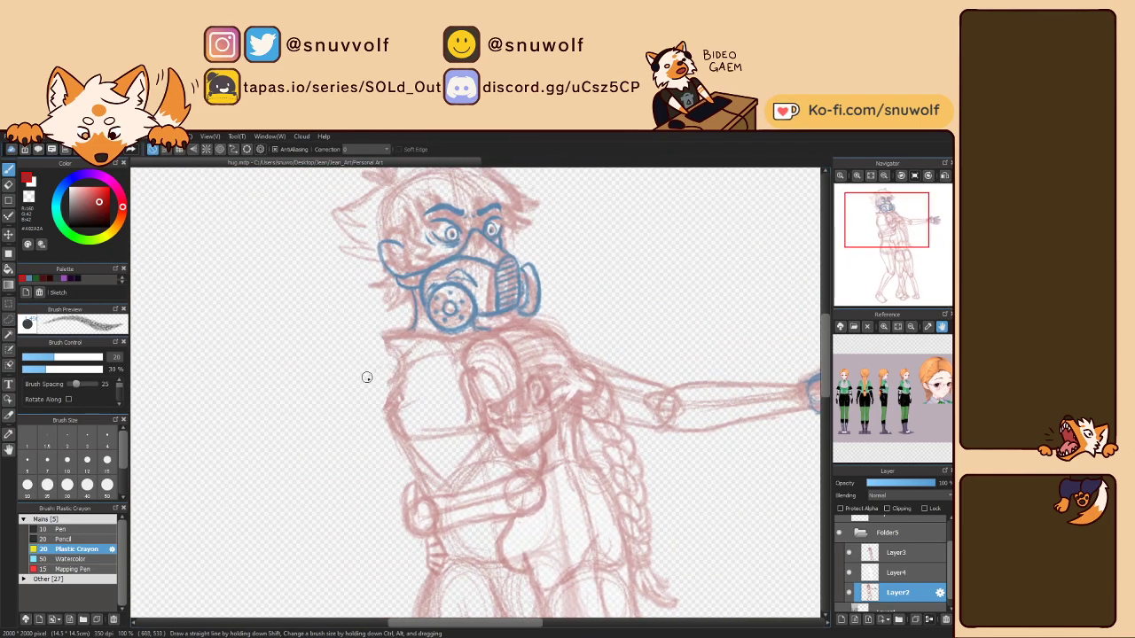
{"action": "mouse_move", "coordinate": [388, 379]}
{"action": "left_mouse_down"}
{"action": "mouse_move", "coordinate": [411, 349]}
{"action": "mouse_move", "coordinate": [364, 373]}
{"action": "mouse_move", "coordinate": [352, 393]}
{"action": "mouse_move", "coordinate": [378, 364]}
{"action": "mouse_move", "coordinate": [296, 460]}
{"action": "left_mouse_up"}
{"action": "key", "text": "ctrl+z"}
{"action": "key", "text": "ctrl+z"}
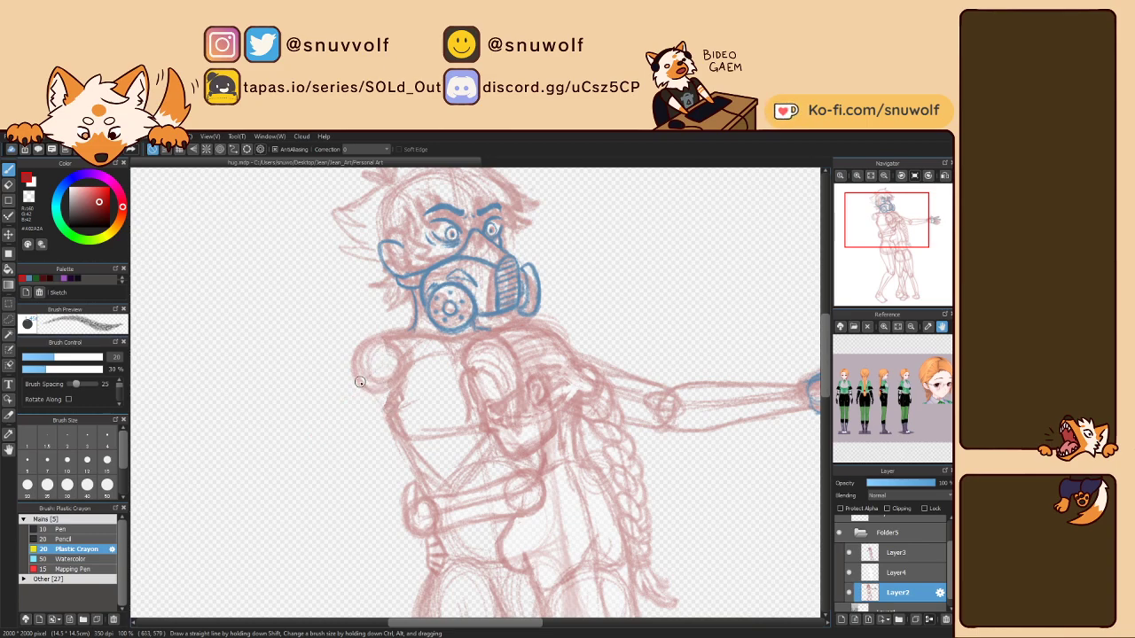
{"action": "mouse_move", "coordinate": [351, 375]}
{"action": "left_mouse_down"}
{"action": "mouse_move", "coordinate": [370, 342]}
{"action": "mouse_move", "coordinate": [393, 375]}
{"action": "mouse_move", "coordinate": [331, 413]}
{"action": "mouse_move", "coordinate": [360, 383]}
{"action": "mouse_move", "coordinate": [289, 465]}
{"action": "mouse_move", "coordinate": [292, 483]}
{"action": "mouse_move", "coordinate": [311, 428]}
{"action": "mouse_move", "coordinate": [374, 379]}
{"action": "mouse_move", "coordinate": [322, 450]}
{"action": "left_mouse_up"}
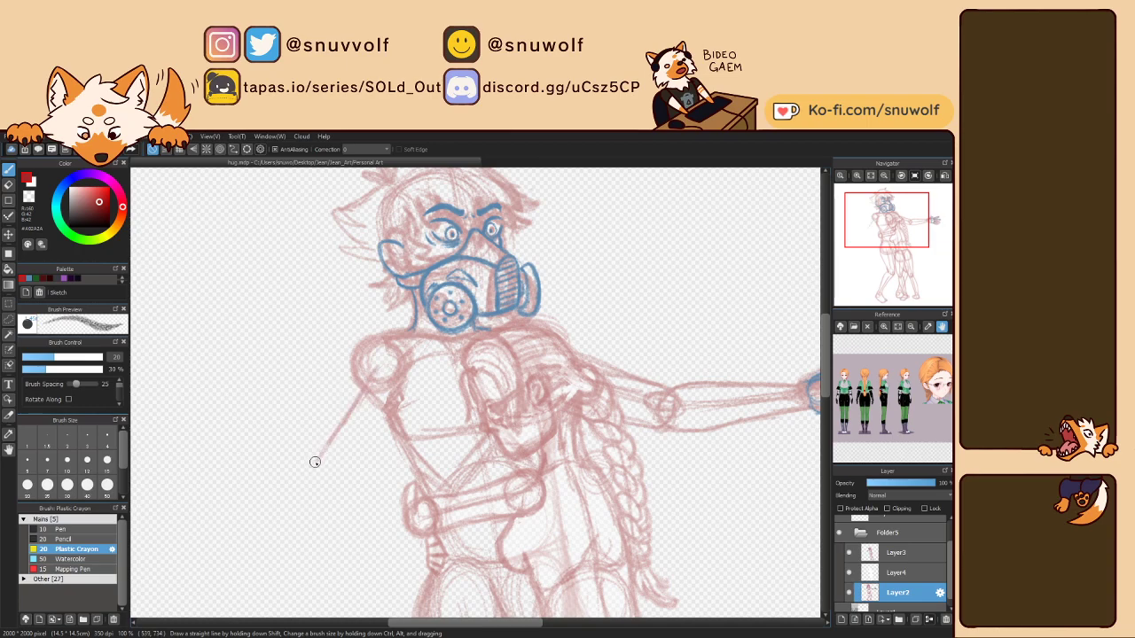
Sketch the lowered arm's elbow circle, forearm and hand with fingers, and check the full pose in a mirrored view.
{"action": "left_click_drag", "start_coordinate": [306, 456], "coordinate": [303, 460]}
{"action": "left_click_drag", "start_coordinate": [282, 518], "coordinate": [306, 472]}
{"action": "mouse_move", "coordinate": [275, 525]}
{"action": "left_mouse_down"}
{"action": "mouse_move", "coordinate": [298, 456]}
{"action": "mouse_move", "coordinate": [333, 454]}
{"action": "mouse_move", "coordinate": [297, 540]}
{"action": "mouse_move", "coordinate": [357, 462]}
{"action": "mouse_move", "coordinate": [356, 488]}
{"action": "mouse_move", "coordinate": [296, 523]}
{"action": "mouse_move", "coordinate": [262, 523]}
{"action": "mouse_move", "coordinate": [273, 543]}
{"action": "mouse_move", "coordinate": [286, 521]}
{"action": "mouse_move", "coordinate": [258, 550]}
{"action": "left_mouse_up"}
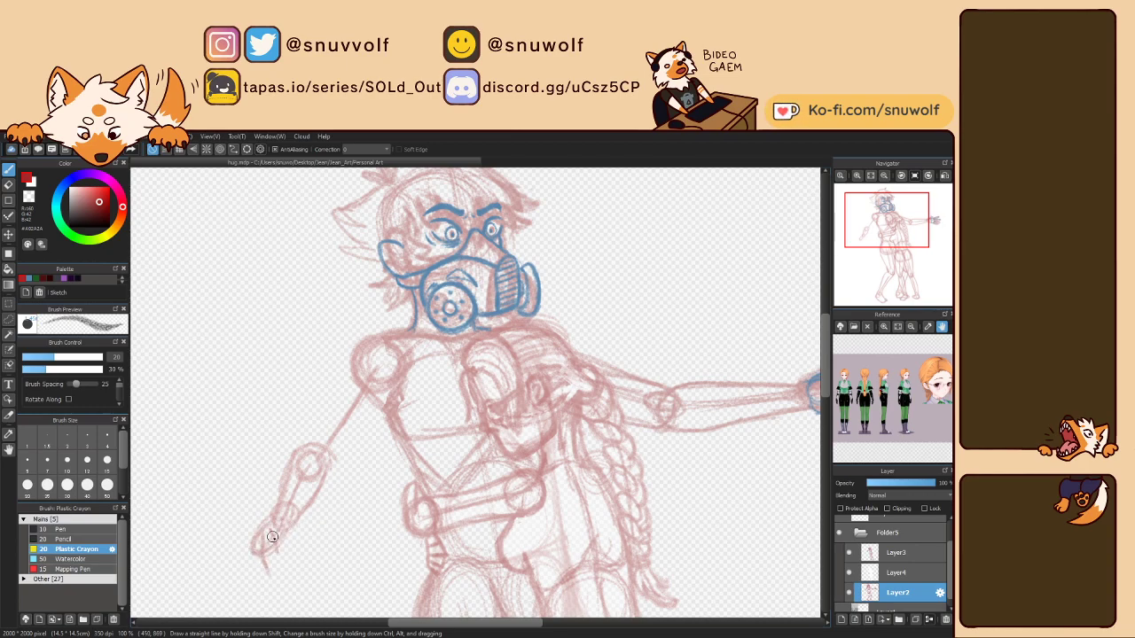
{"action": "left_click_drag", "start_coordinate": [270, 536], "coordinate": [256, 555]}
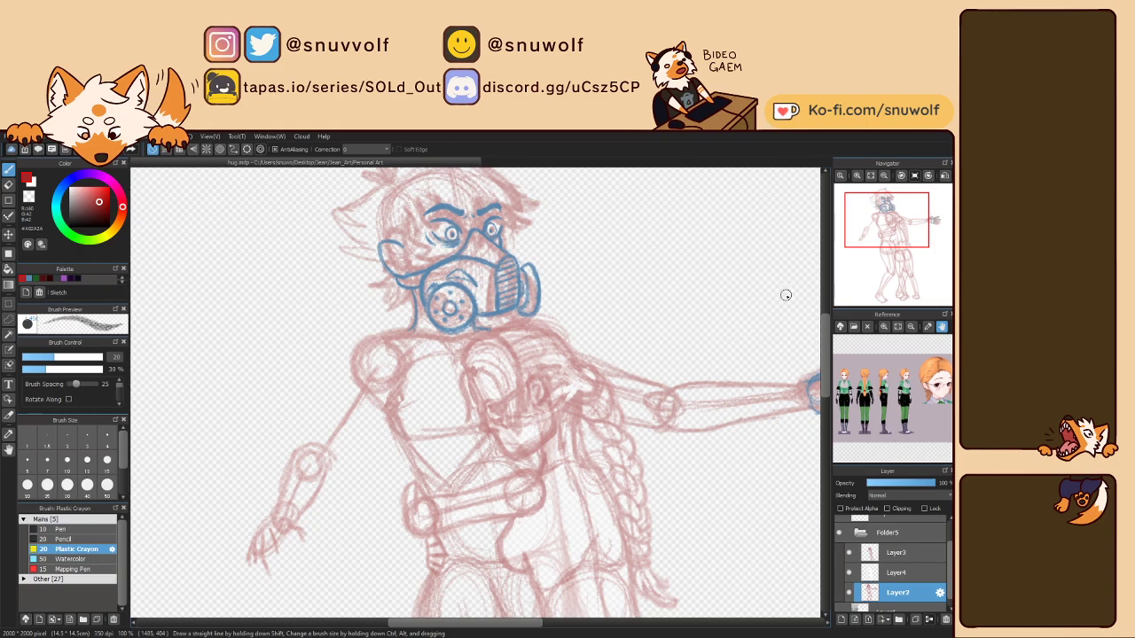
{"action": "left_click", "coordinate": [879, 232]}
{"action": "left_click_drag", "start_coordinate": [879, 232], "coordinate": [880, 230]}
{"action": "left_click", "coordinate": [870, 176]}
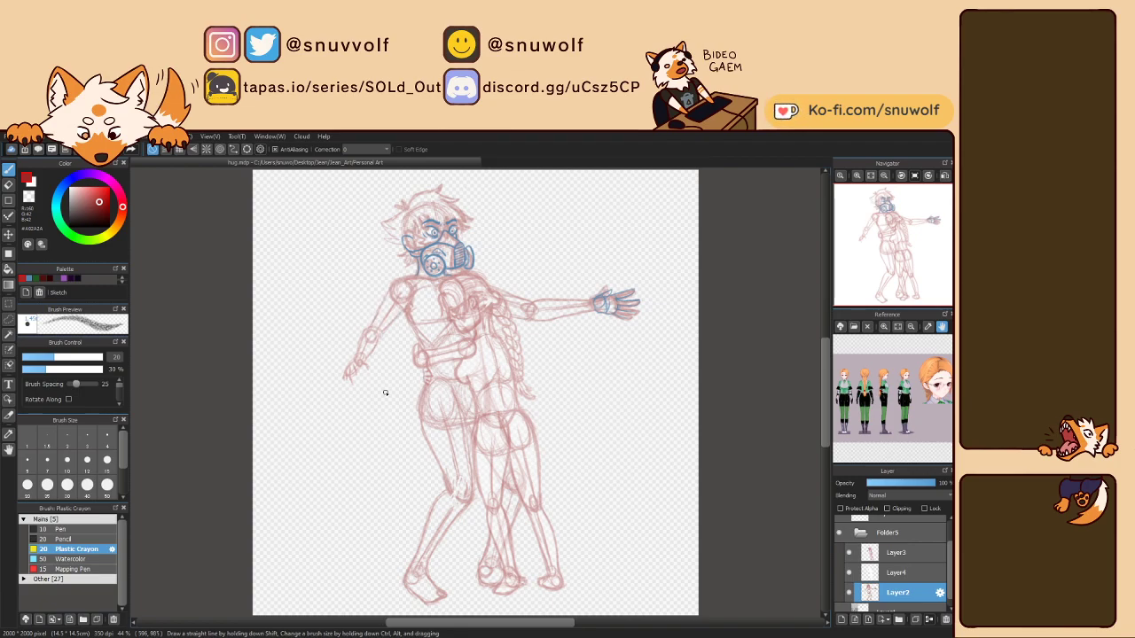
{"action": "key", "text": "h"}
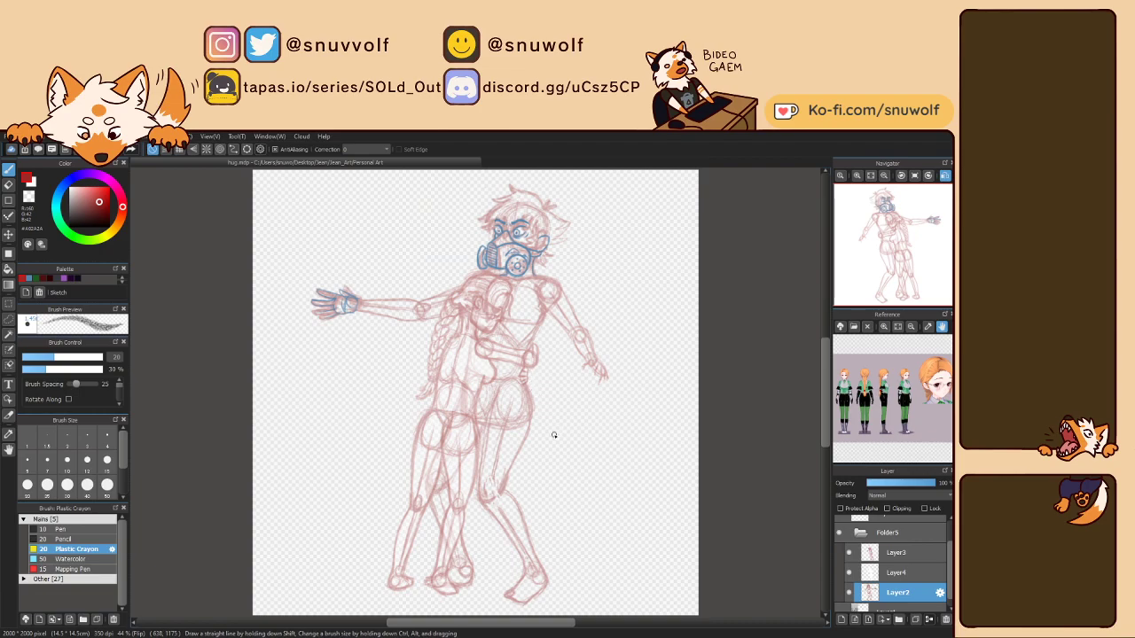
{"action": "key", "text": "h"}
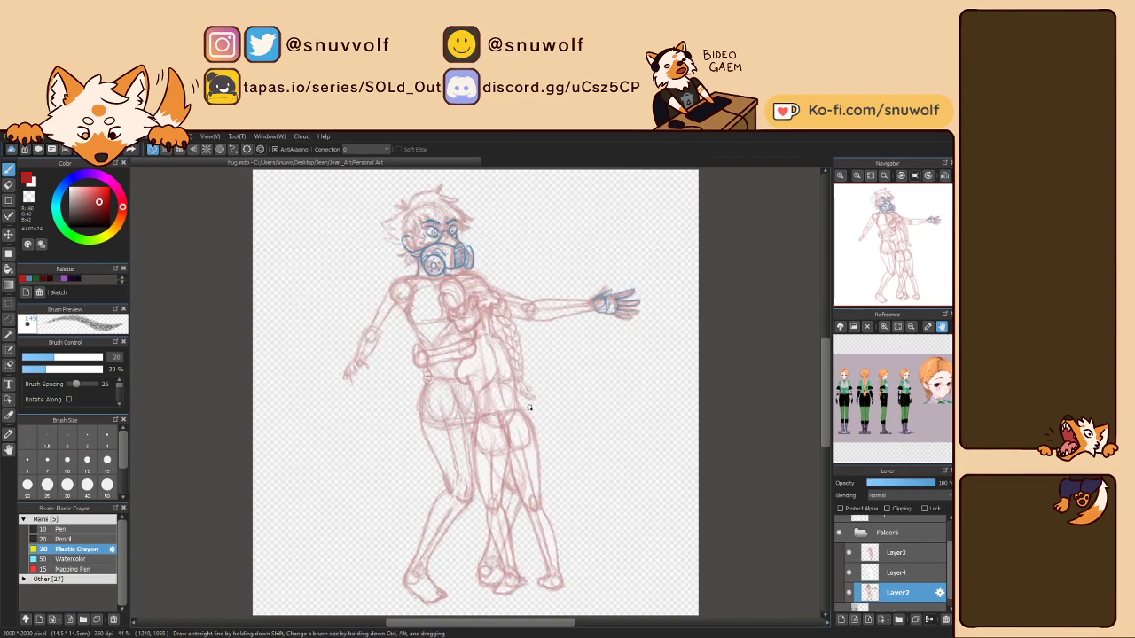
Undo the lowered arm and hand strokes back to the shoulder circle.
{"action": "key", "text": "ctrl+z"}
{"action": "key", "text": "ctrl+z"}
{"action": "key", "text": "ctrl+z"}
{"action": "key", "text": "ctrl+z"}
{"action": "key", "text": "ctrl+z"}
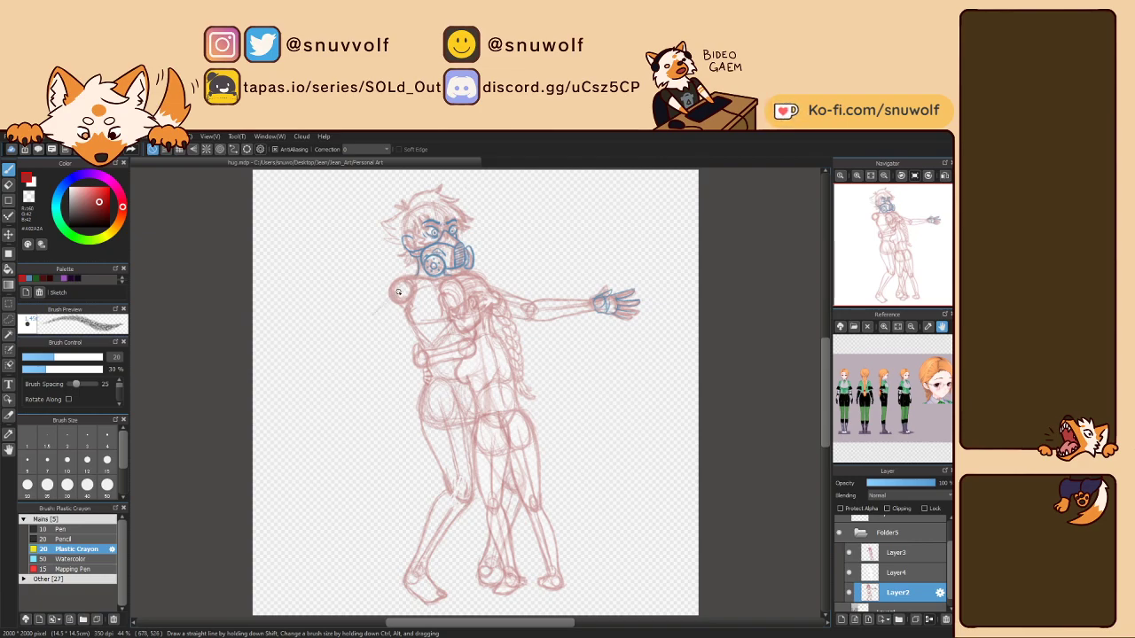
{"action": "key", "text": "ctrl+z"}
Sketch a raised bent arm skeleton outward from the shoulder, with red elbow and wrist circles joined by lines.
{"action": "mouse_move", "coordinate": [366, 317]}
{"action": "left_mouse_down"}
{"action": "mouse_move", "coordinate": [355, 323]}
{"action": "mouse_move", "coordinate": [363, 314]}
{"action": "left_mouse_up"}
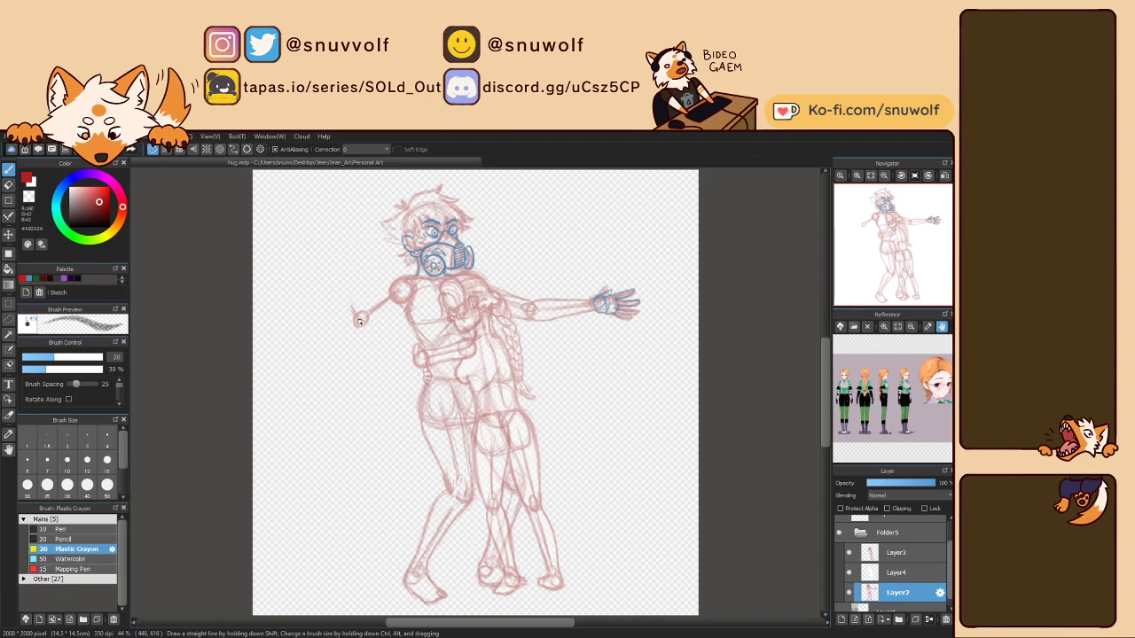
{"action": "left_click_drag", "start_coordinate": [356, 314], "coordinate": [349, 302]}
{"action": "key", "text": "ctrl+z"}
Draw the red upper-arm outlines between the shoulder and elbow circles of the raised arm.
{"action": "left_click", "coordinate": [857, 176]}
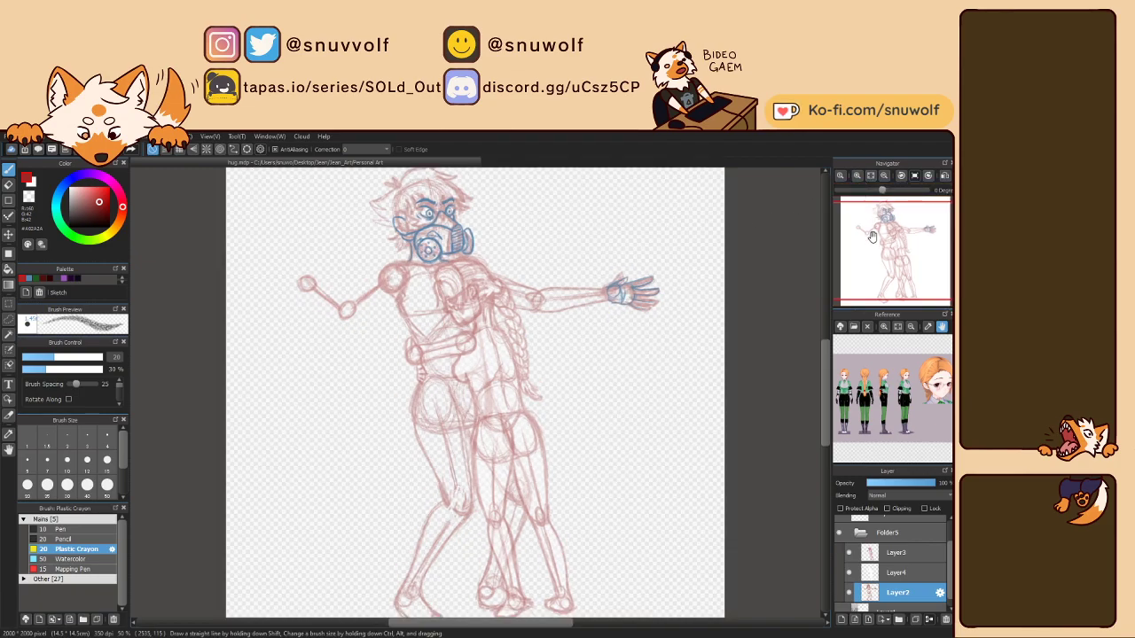
{"action": "left_click_drag", "start_coordinate": [870, 231], "coordinate": [879, 240]}
{"action": "scroll", "coordinate": [878, 240], "scroll_direction": "up", "scroll_amount": 3}
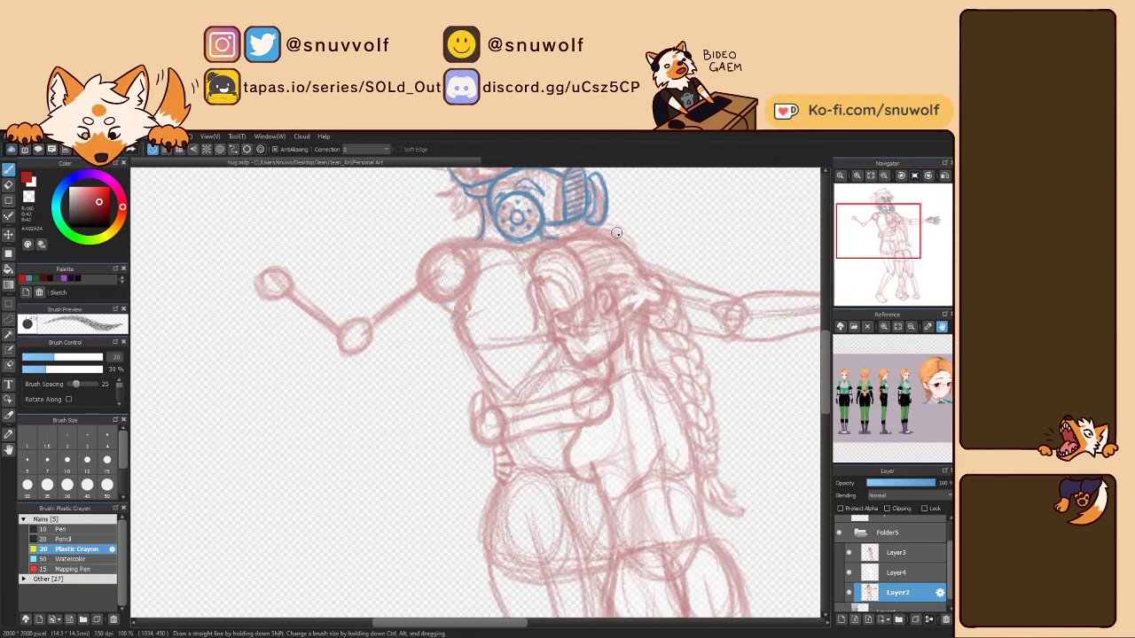
{"action": "left_click_drag", "start_coordinate": [340, 333], "coordinate": [430, 257]}
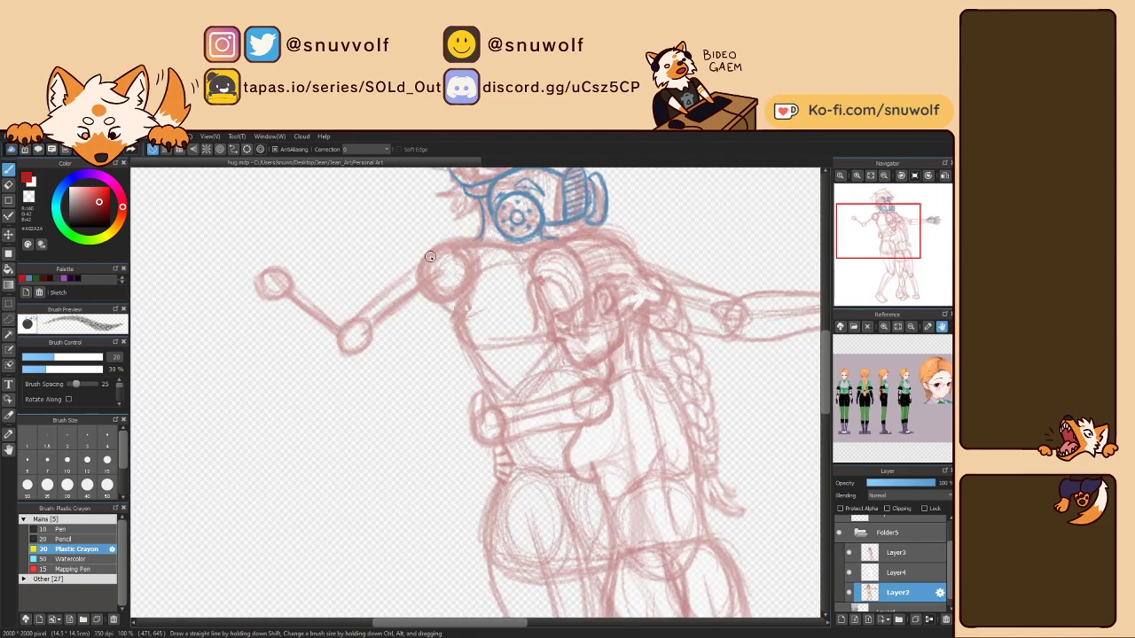
{"action": "mouse_move", "coordinate": [340, 339]}
{"action": "left_mouse_down"}
{"action": "mouse_move", "coordinate": [376, 350]}
{"action": "mouse_move", "coordinate": [351, 358]}
{"action": "mouse_move", "coordinate": [443, 310]}
{"action": "mouse_move", "coordinate": [384, 345]}
{"action": "mouse_move", "coordinate": [448, 309]}
{"action": "left_mouse_up"}
{"action": "mouse_move", "coordinate": [335, 344]}
{"action": "left_mouse_down"}
{"action": "mouse_move", "coordinate": [414, 278]}
{"action": "mouse_move", "coordinate": [385, 288]}
{"action": "mouse_move", "coordinate": [436, 250]}
{"action": "left_mouse_up"}
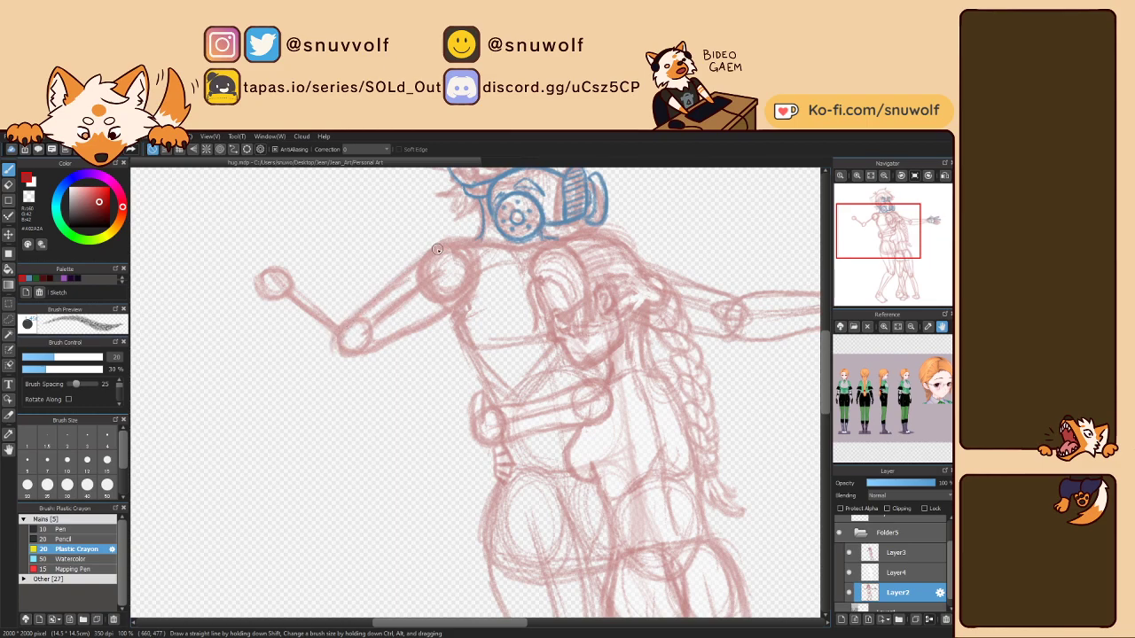
Outline the raised forearm between the elbow and wrist circles in a mirrored view, and restore the normal orientation.
{"action": "key", "text": "Down"}
{"action": "mouse_move", "coordinate": [580, 330]}
{"action": "left_mouse_down"}
{"action": "mouse_move", "coordinate": [604, 362]}
{"action": "mouse_move", "coordinate": [592, 363]}
{"action": "mouse_move", "coordinate": [659, 318]}
{"action": "mouse_move", "coordinate": [636, 344]}
{"action": "mouse_move", "coordinate": [699, 281]}
{"action": "left_mouse_up"}
{"action": "mouse_move", "coordinate": [585, 326]}
{"action": "left_mouse_down"}
{"action": "mouse_move", "coordinate": [674, 266]}
{"action": "mouse_move", "coordinate": [690, 291]}
{"action": "mouse_move", "coordinate": [700, 272]}
{"action": "left_mouse_up"}
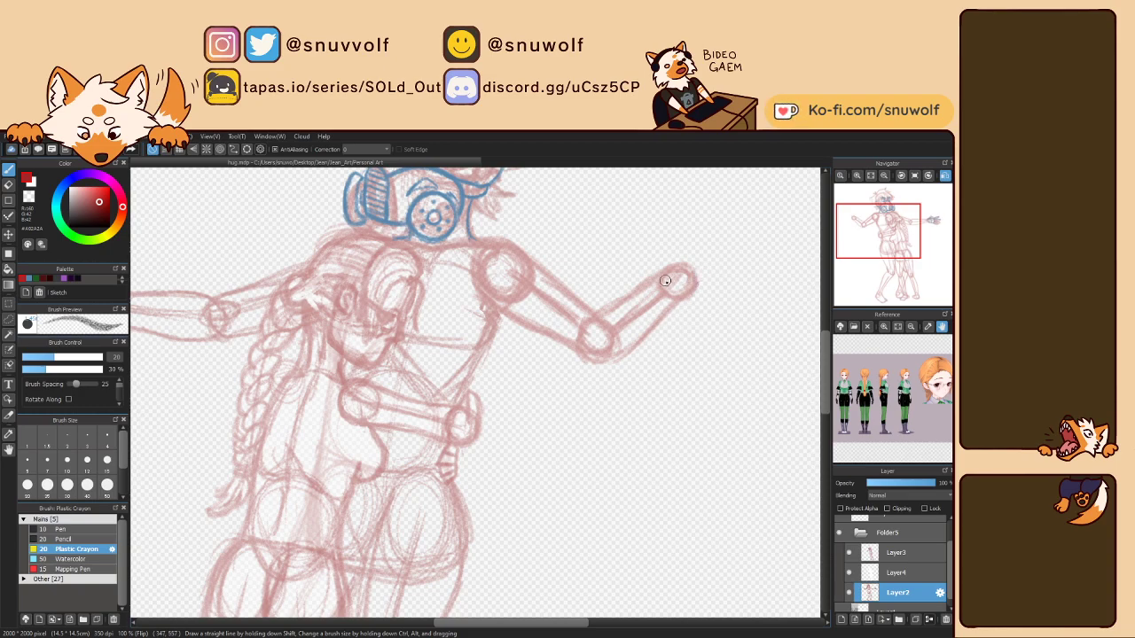
{"action": "key", "text": "h"}
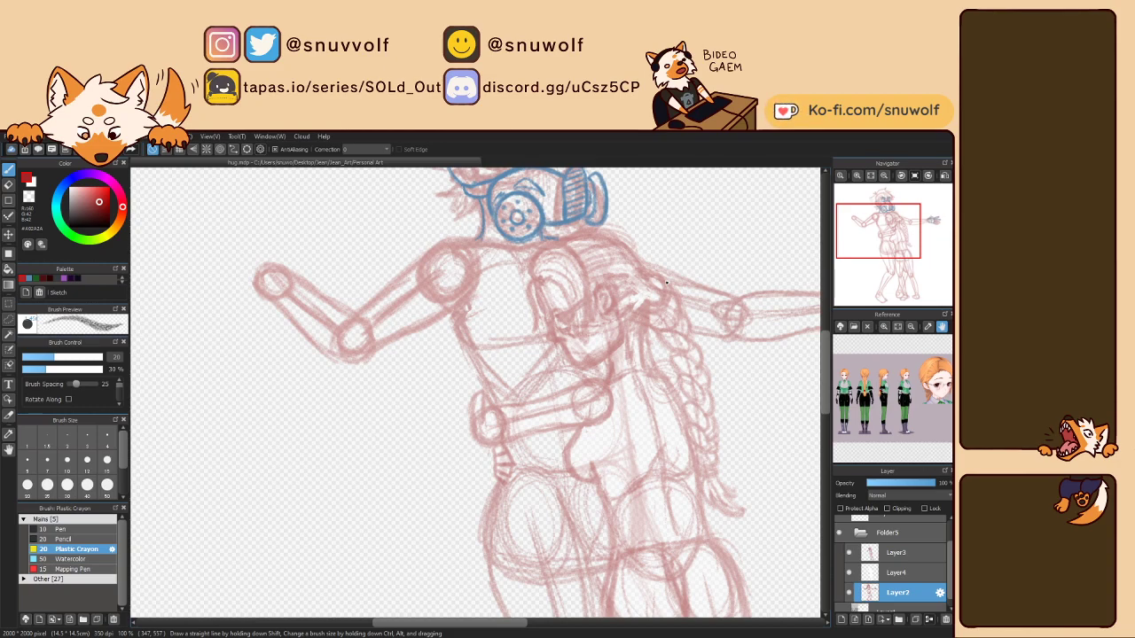
Lasso the raised forearm, rotate it about the elbow to a flatter angle, stretch it slightly outward and apply the transform.
{"action": "left_click", "coordinate": [841, 176]}
{"action": "left_click", "coordinate": [841, 176]}
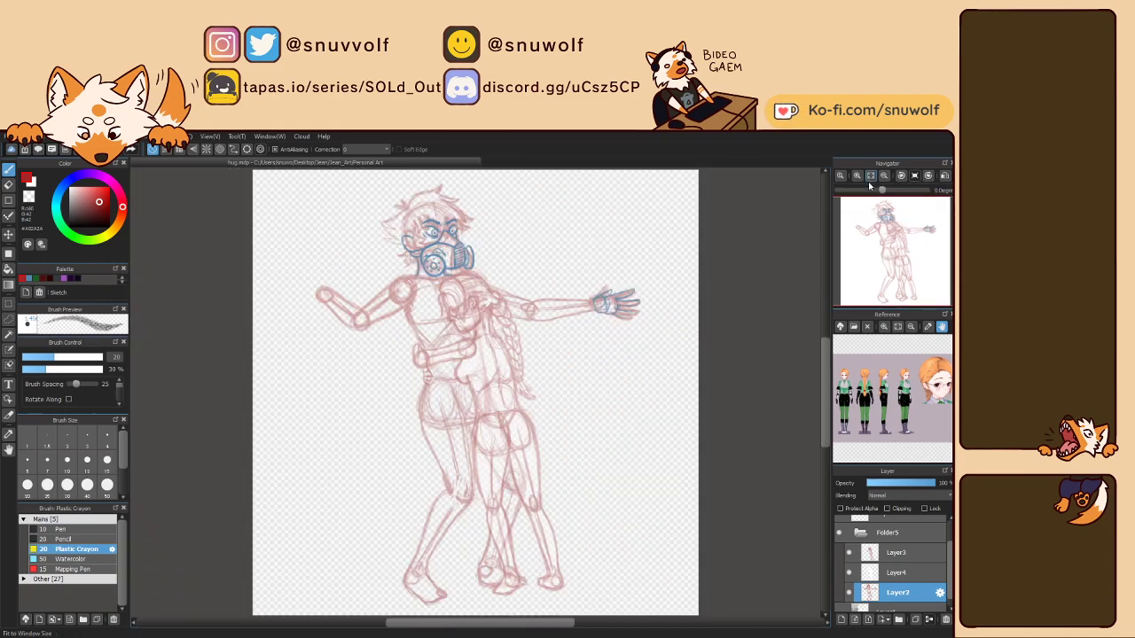
{"action": "left_click", "coordinate": [858, 175]}
{"action": "left_click", "coordinate": [858, 176]}
{"action": "mouse_move", "coordinate": [884, 229]}
{"action": "left_mouse_down"}
{"action": "mouse_move", "coordinate": [910, 234]}
{"action": "mouse_move", "coordinate": [887, 230]}
{"action": "left_mouse_up"}
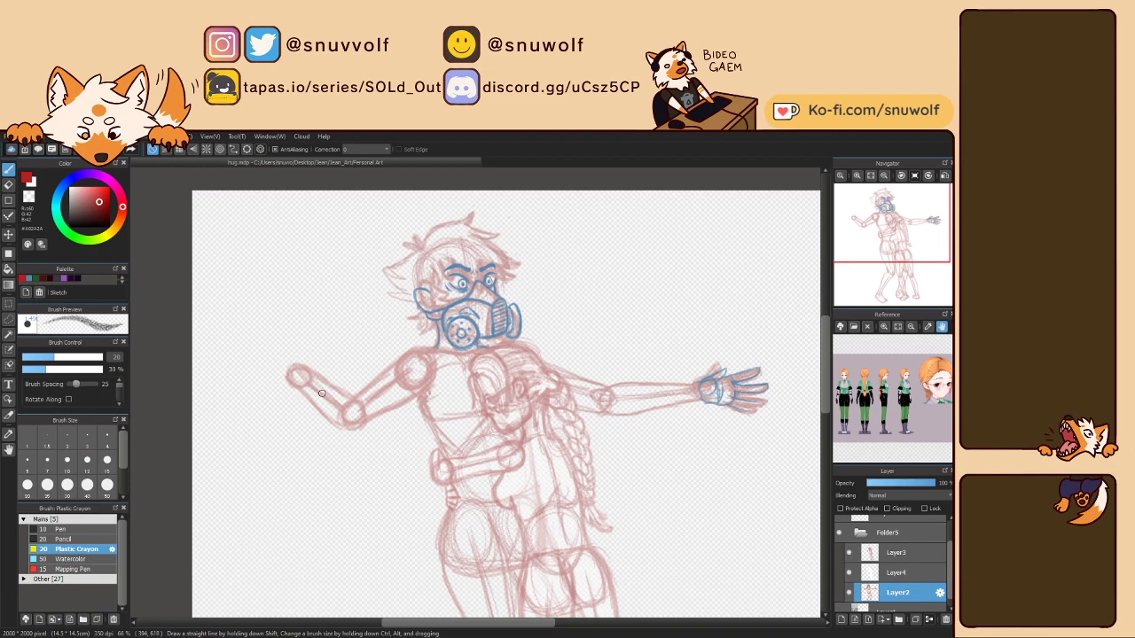
{"action": "key", "text": "m"}
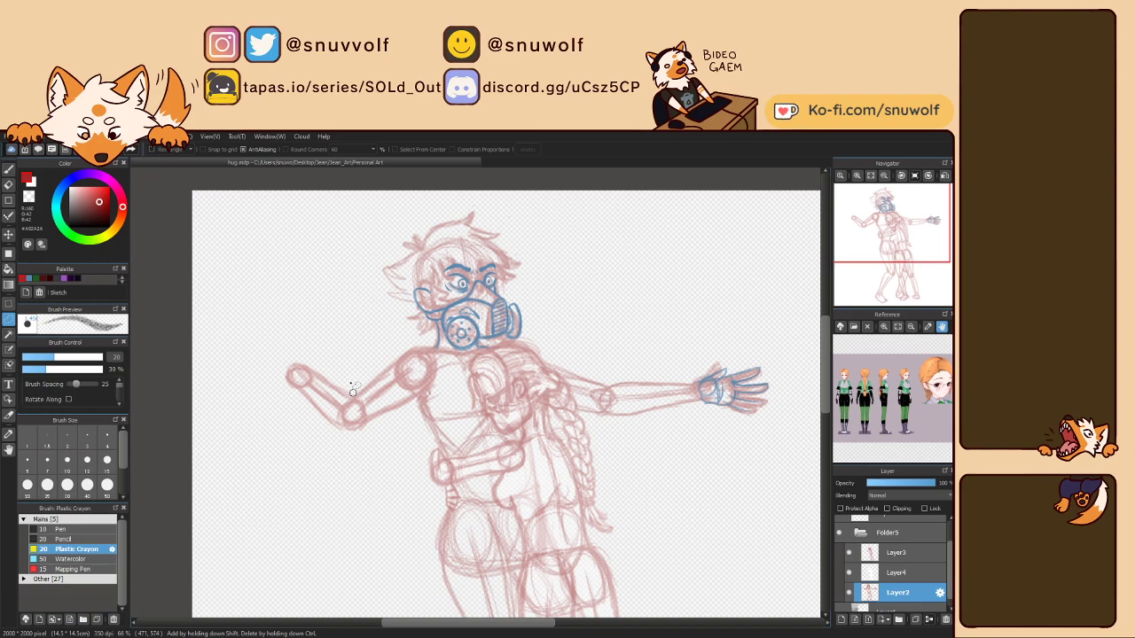
{"action": "mouse_move", "coordinate": [364, 401]}
{"action": "left_mouse_down"}
{"action": "mouse_move", "coordinate": [270, 422]}
{"action": "mouse_move", "coordinate": [336, 368]}
{"action": "mouse_move", "coordinate": [412, 342]}
{"action": "mouse_move", "coordinate": [407, 333]}
{"action": "mouse_move", "coordinate": [347, 397]}
{"action": "left_mouse_up"}
{"action": "key", "text": "ctrl+t"}
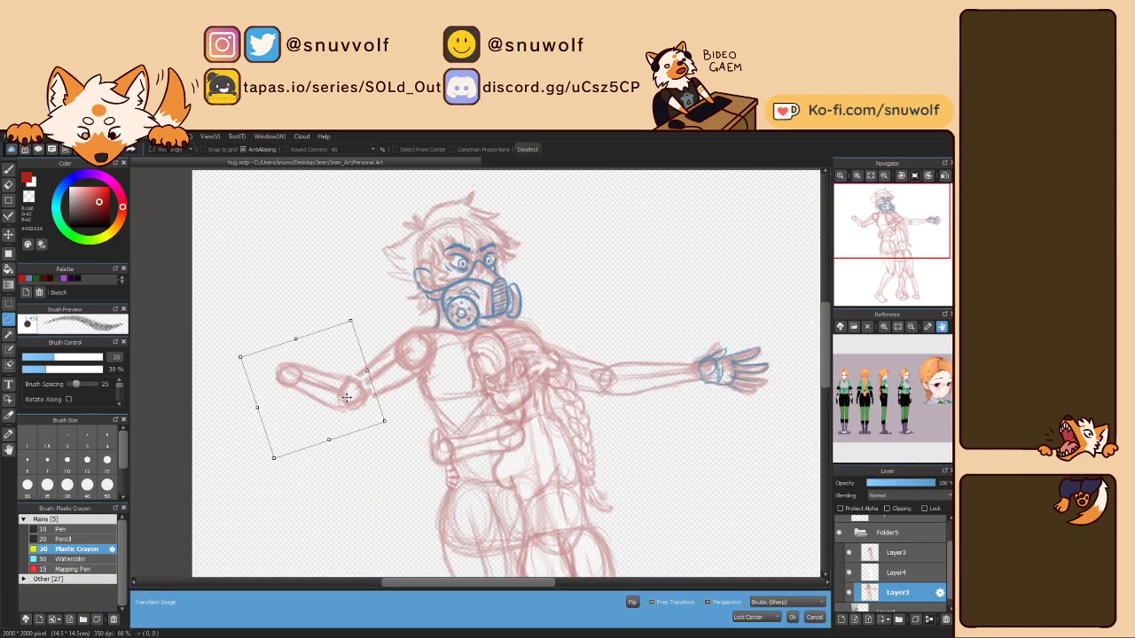
{"action": "left_click_drag", "start_coordinate": [239, 357], "coordinate": [220, 349]}
{"action": "left_click_drag", "start_coordinate": [272, 460], "coordinate": [273, 451]}
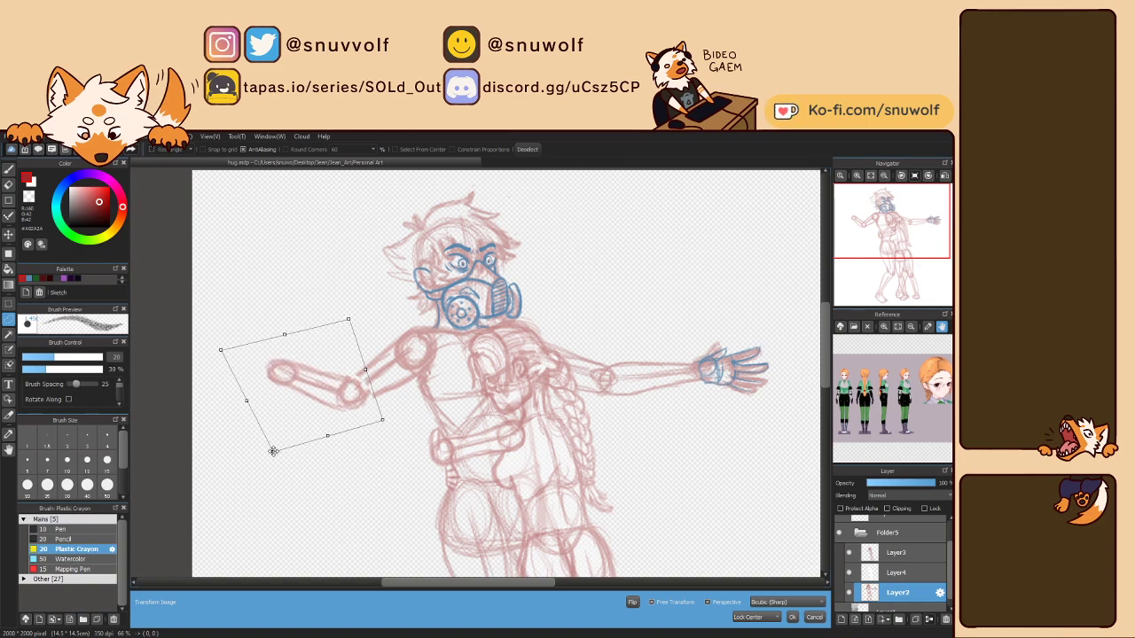
{"action": "left_click_drag", "start_coordinate": [382, 419], "coordinate": [387, 416]}
{"action": "left_click_drag", "start_coordinate": [345, 319], "coordinate": [348, 319]}
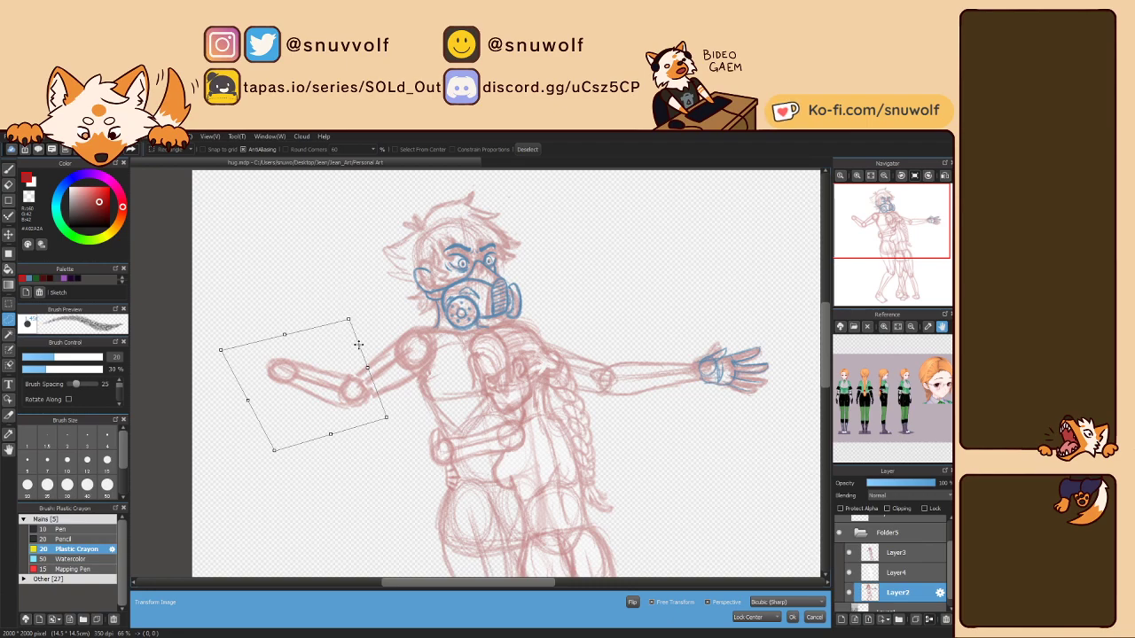
{"action": "left_click", "coordinate": [793, 620]}
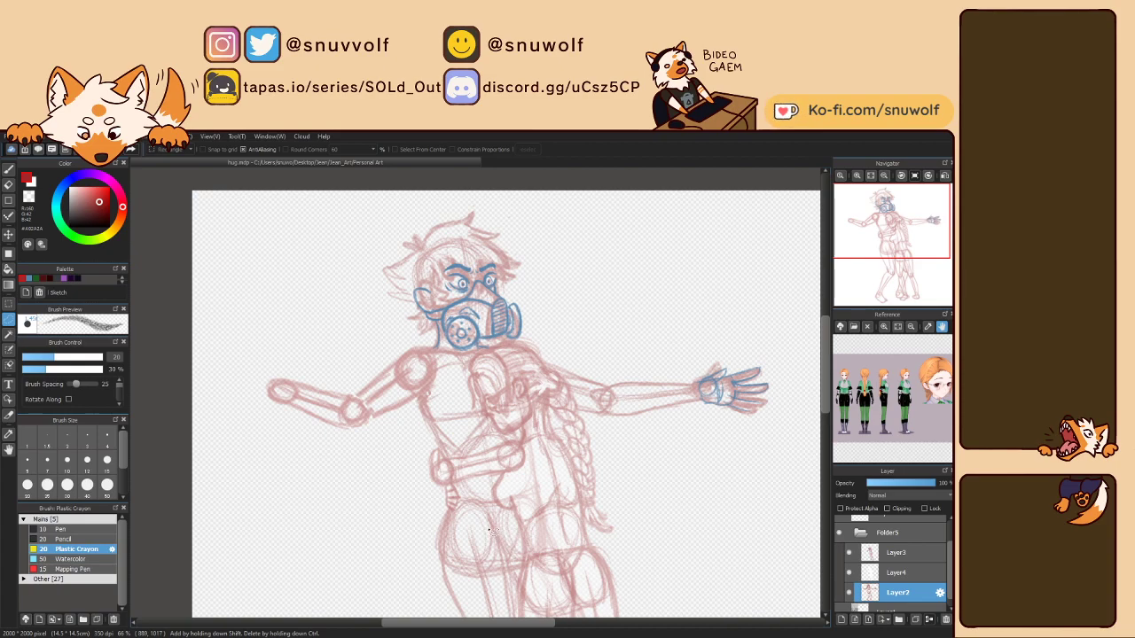
Undo the raised-arm edits and the earlier arm and hand deletions to restore the original bent arm with its hand sketch.
{"action": "key", "text": "ctrl+z"}
{"action": "key", "text": "ctrl+z"}
{"action": "key", "text": "ctrl+z"}
{"action": "key", "text": "ctrl+z"}
{"action": "key", "text": "ctrl+z"}
{"action": "key", "text": "ctrl+z"}
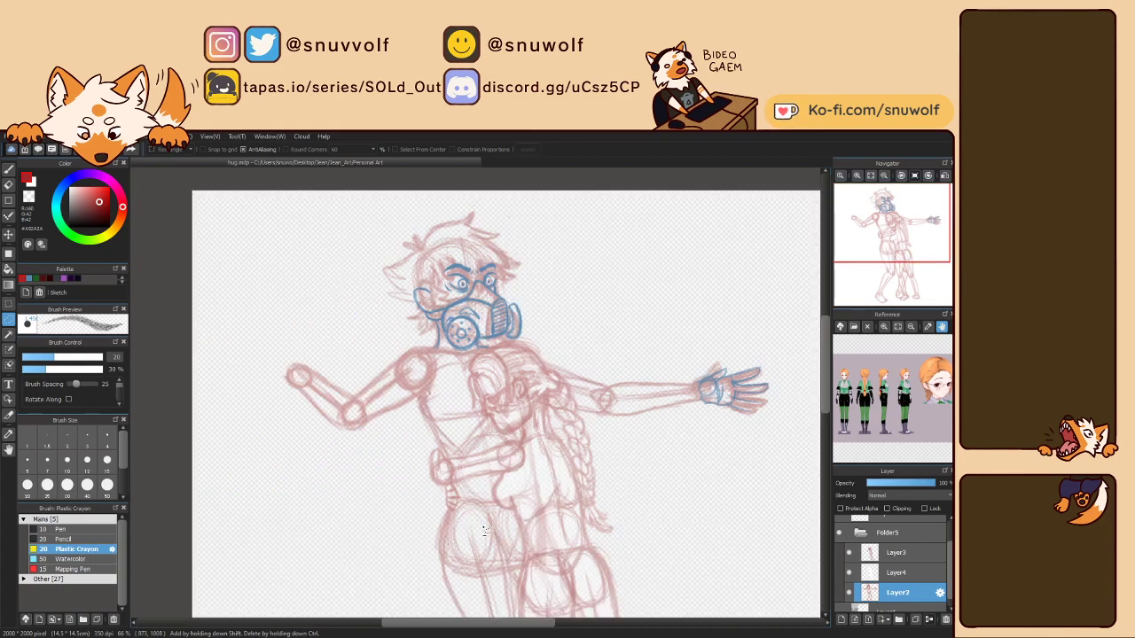
{"action": "key", "text": "ctrl+z"}
{"action": "key", "text": "ctrl+z"}
{"action": "key", "text": "ctrl+z"}
{"action": "key", "text": "ctrl+z"}
{"action": "key", "text": "ctrl+z"}
{"action": "key", "text": "ctrl+z"}
{"action": "key", "text": "ctrl+z"}
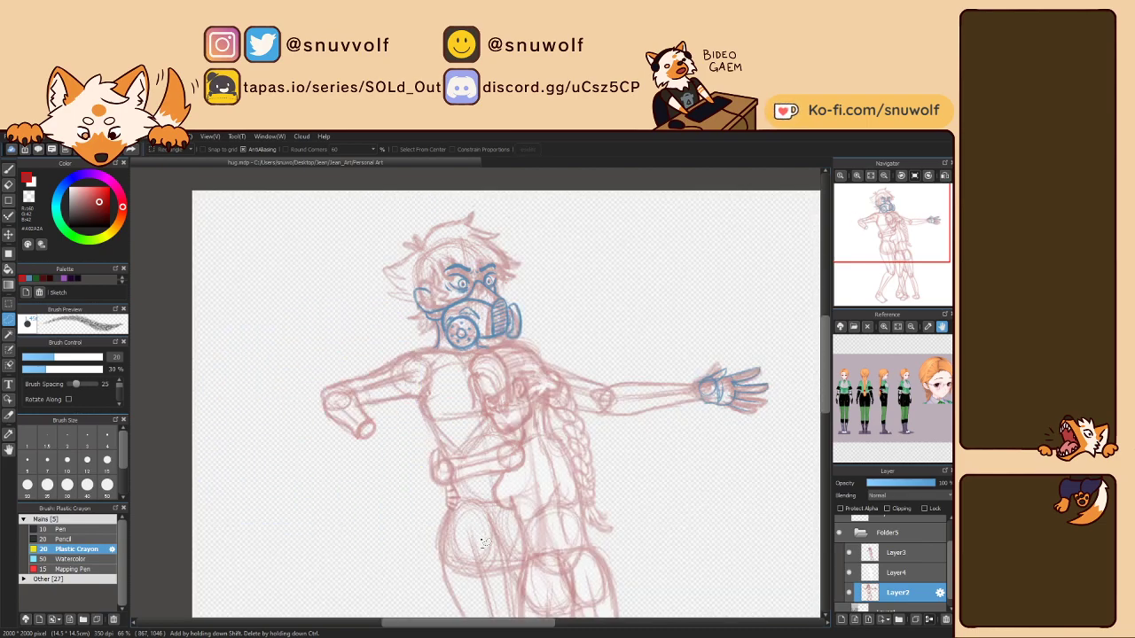
{"action": "key", "text": "ctrl+z"}
{"action": "key", "text": "ctrl+z"}
{"action": "key", "text": "ctrl+z"}
{"action": "key", "text": "ctrl+z"}
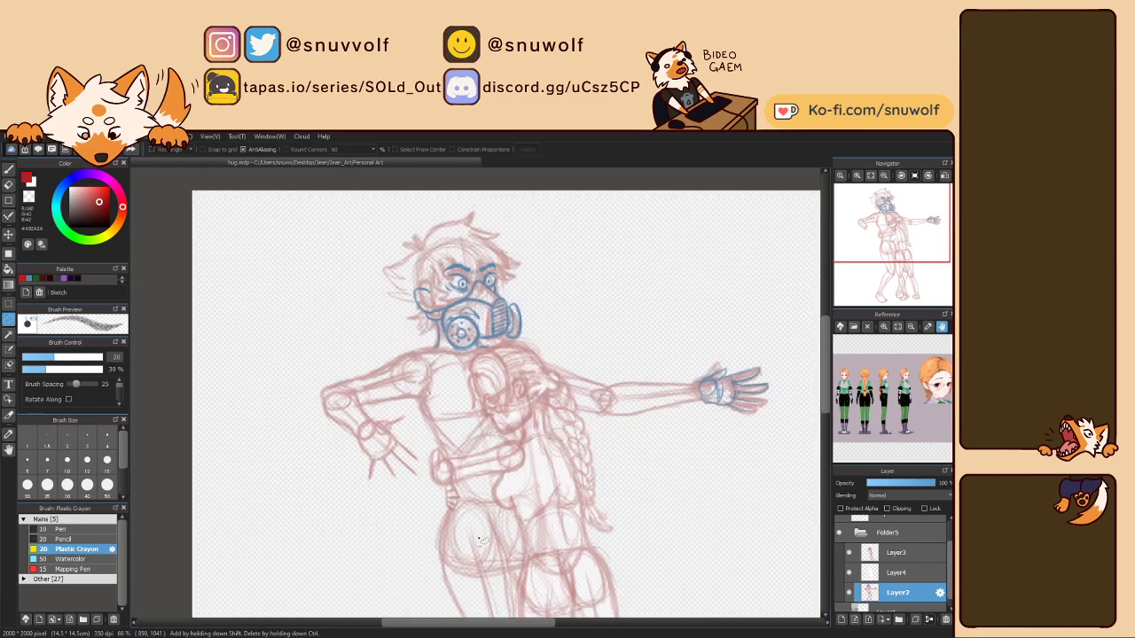
{"action": "key", "text": "ctrl+z"}
{"action": "key", "text": "ctrl+z"}
{"action": "key", "text": "ctrl+z"}
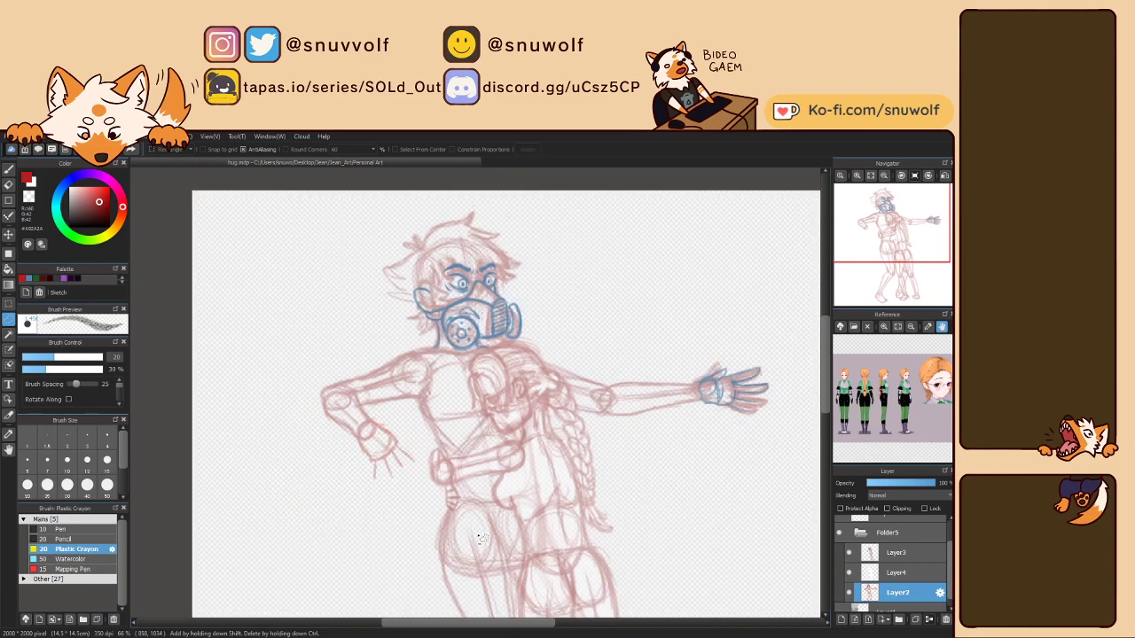
Remove the red hand sketch from the bent arm and redraw the wrist circle at the forearm's end.
{"action": "key", "text": "b"}
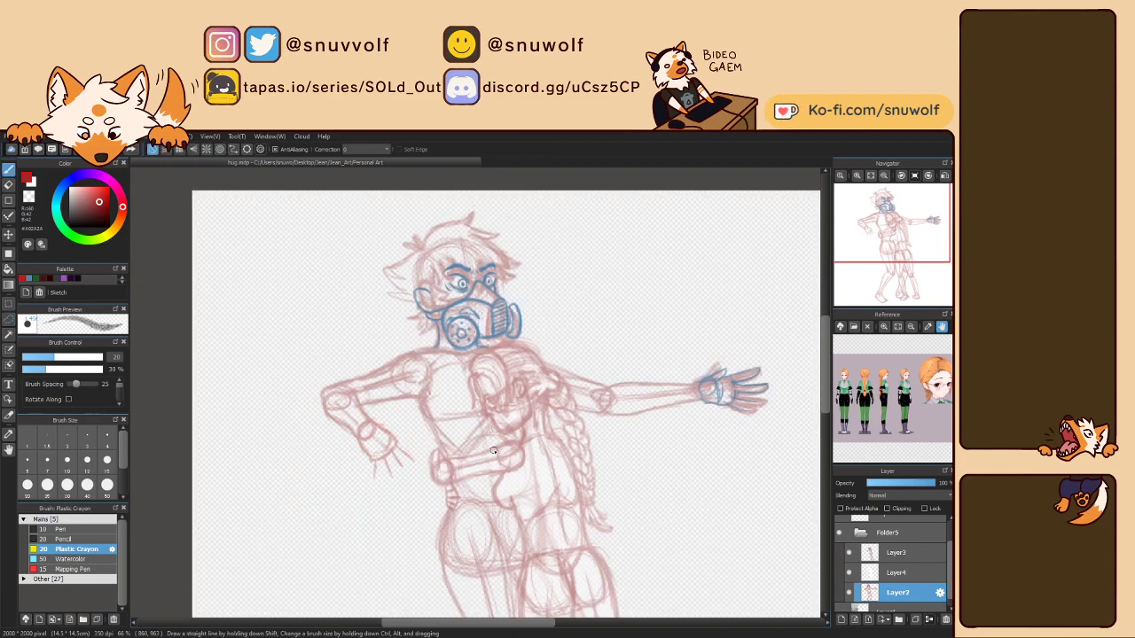
{"action": "left_click_drag", "start_coordinate": [888, 243], "coordinate": [867, 218]}
{"action": "scroll", "coordinate": [864, 249], "scroll_direction": "up", "scroll_amount": 1}
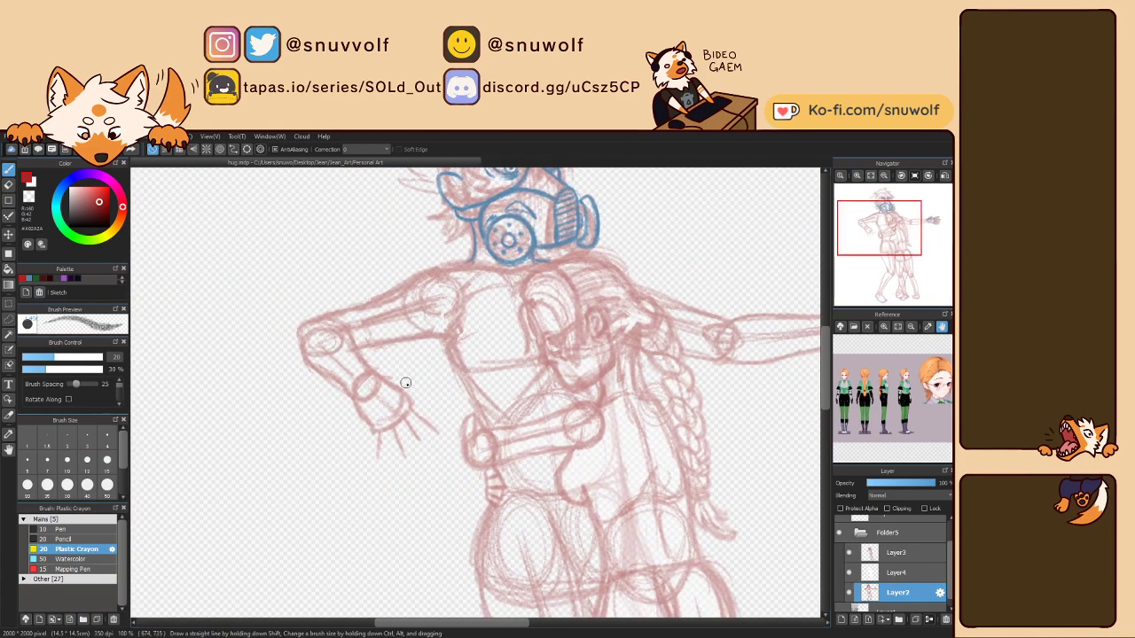
{"action": "mouse_move", "coordinate": [388, 377]}
{"action": "left_mouse_down"}
{"action": "mouse_move", "coordinate": [352, 422]}
{"action": "mouse_move", "coordinate": [413, 384]}
{"action": "mouse_move", "coordinate": [369, 442]}
{"action": "mouse_move", "coordinate": [426, 406]}
{"action": "mouse_move", "coordinate": [401, 440]}
{"action": "mouse_move", "coordinate": [427, 428]}
{"action": "left_mouse_up"}
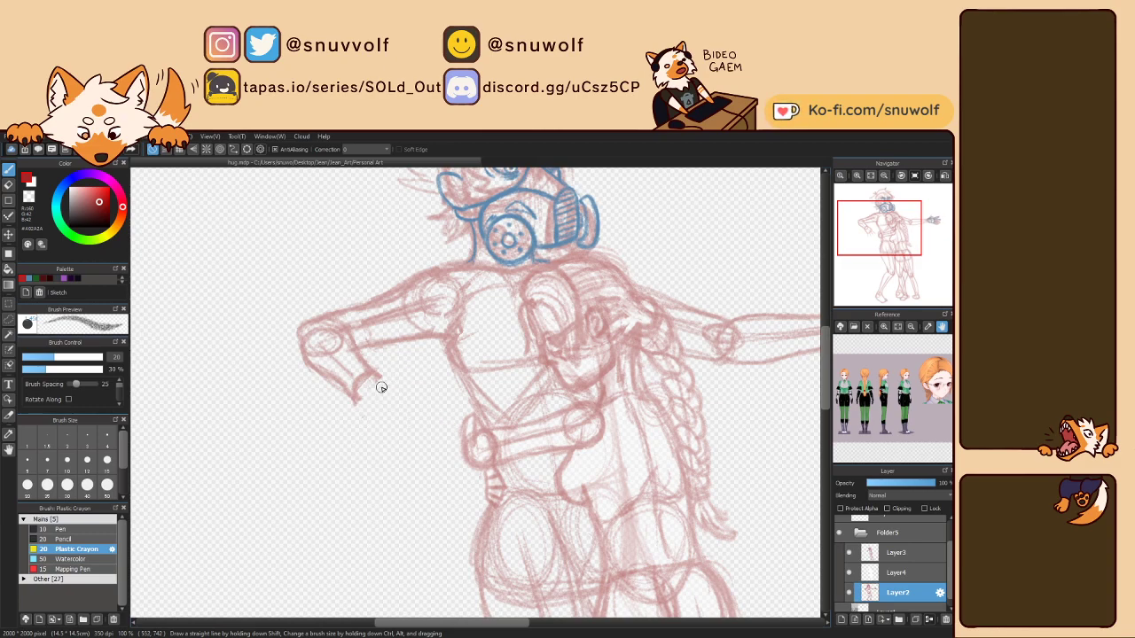
{"action": "mouse_move", "coordinate": [359, 400]}
{"action": "left_mouse_down"}
{"action": "mouse_move", "coordinate": [376, 386]}
{"action": "mouse_move", "coordinate": [357, 390]}
{"action": "mouse_move", "coordinate": [366, 380]}
{"action": "left_mouse_up"}
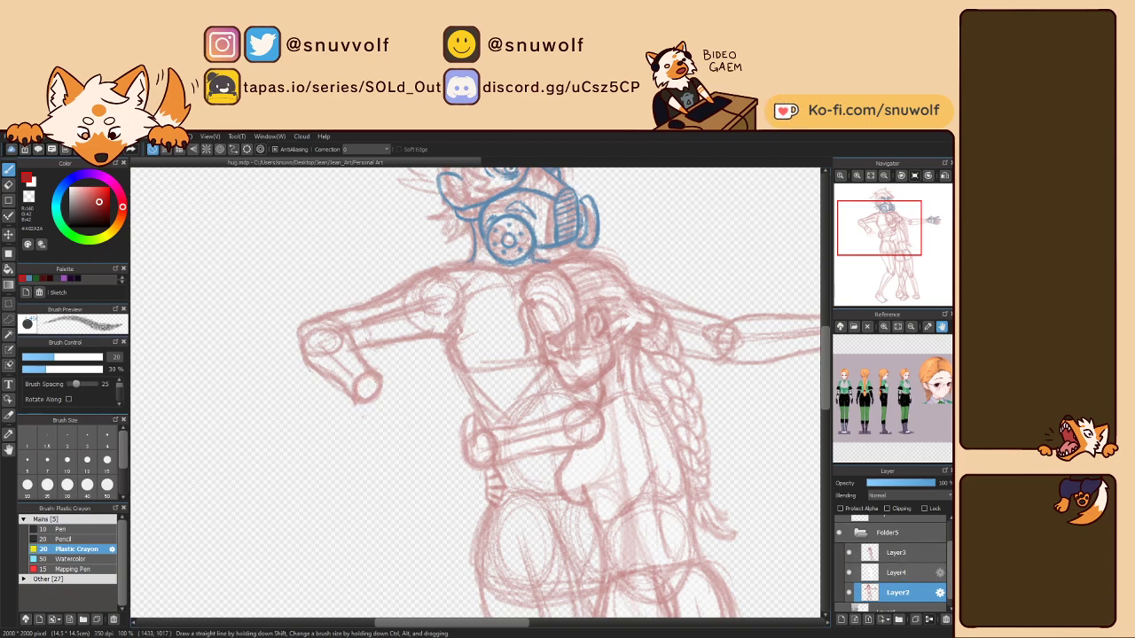
Briefly show the 3D reference image to check the masked character's arm pose, and hide it again.
{"action": "scroll", "coordinate": [891, 568], "scroll_direction": "down", "scroll_amount": 1}
{"action": "left_click", "coordinate": [839, 602]}
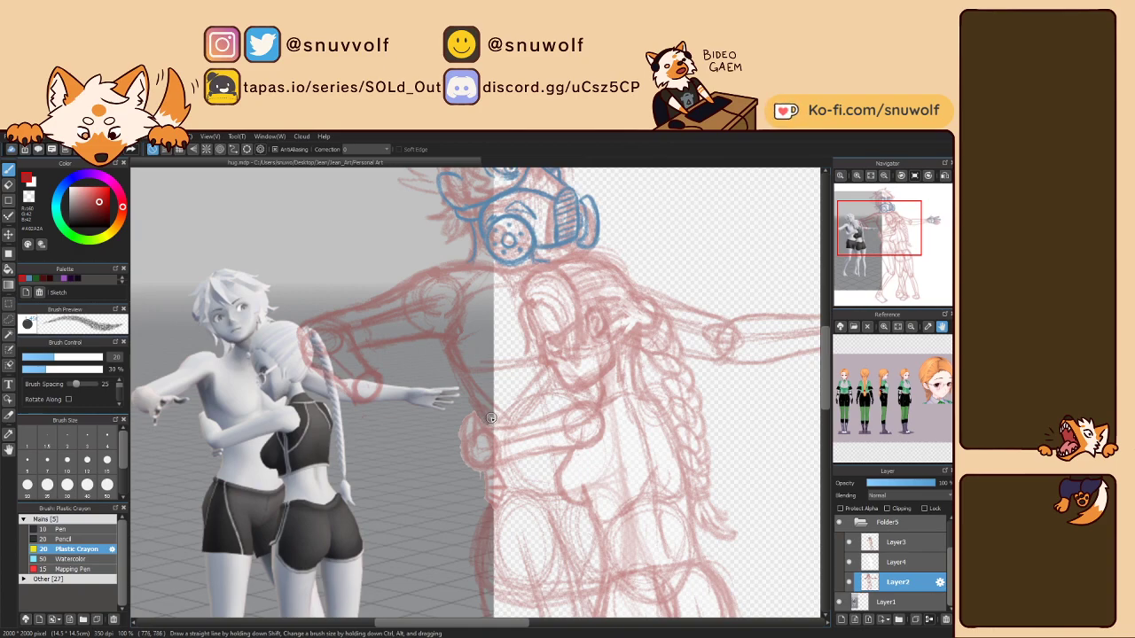
{"action": "left_click", "coordinate": [839, 603]}
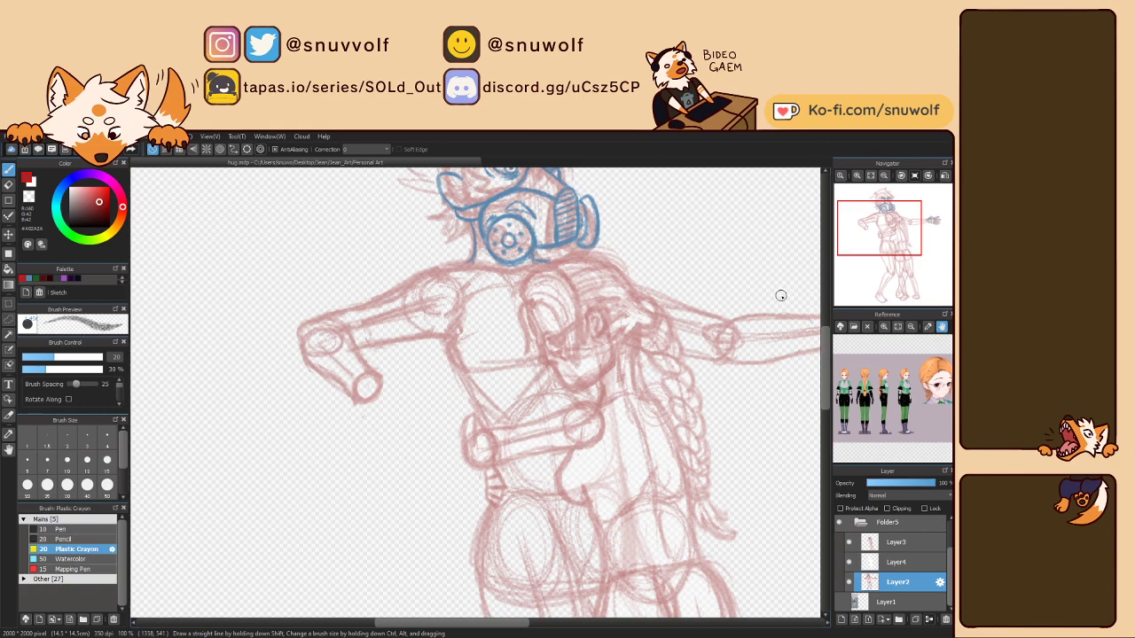
{"action": "left_click_drag", "start_coordinate": [889, 236], "coordinate": [894, 231]}
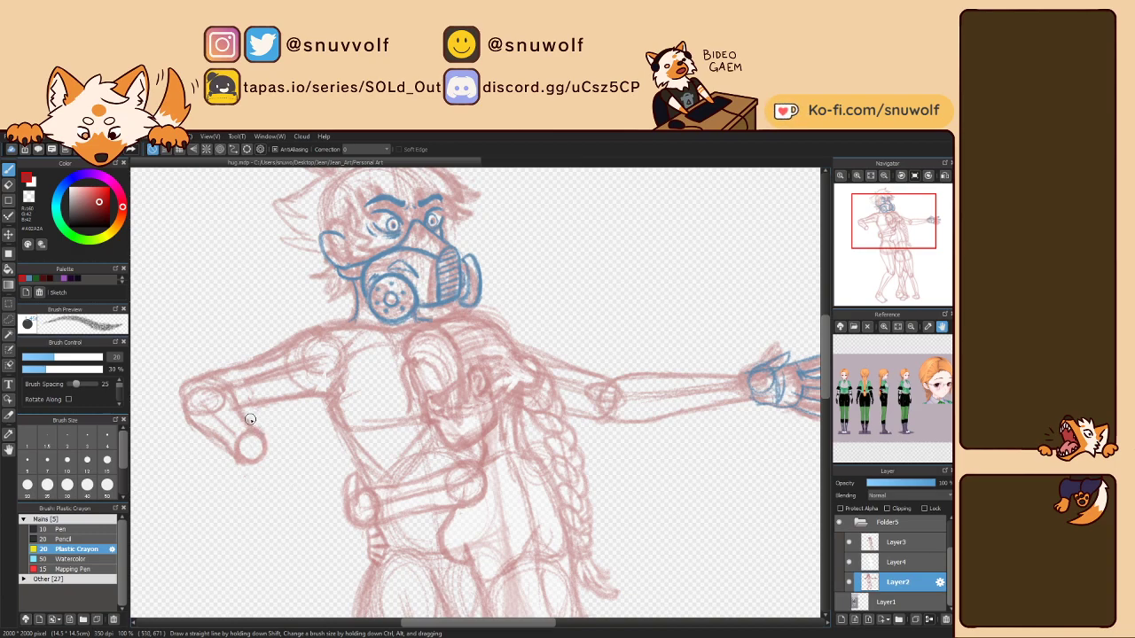
Lasso the elbow and forearm of the masked character's bent arm, delete them and clear the selection.
{"action": "key", "text": "m"}
{"action": "mouse_move", "coordinate": [255, 477]}
{"action": "left_mouse_down"}
{"action": "mouse_move", "coordinate": [171, 413]}
{"action": "mouse_move", "coordinate": [188, 385]}
{"action": "mouse_move", "coordinate": [226, 376]}
{"action": "mouse_move", "coordinate": [282, 438]}
{"action": "left_mouse_up"}
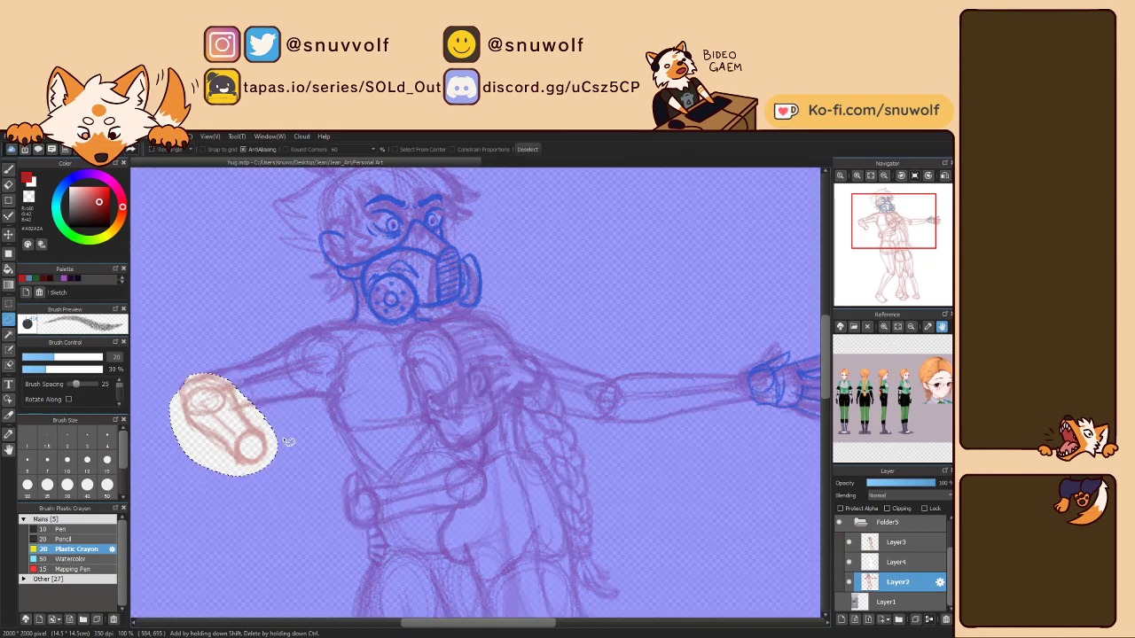
{"action": "key", "text": "Delete"}
{"action": "key", "text": "ctrl+d"}
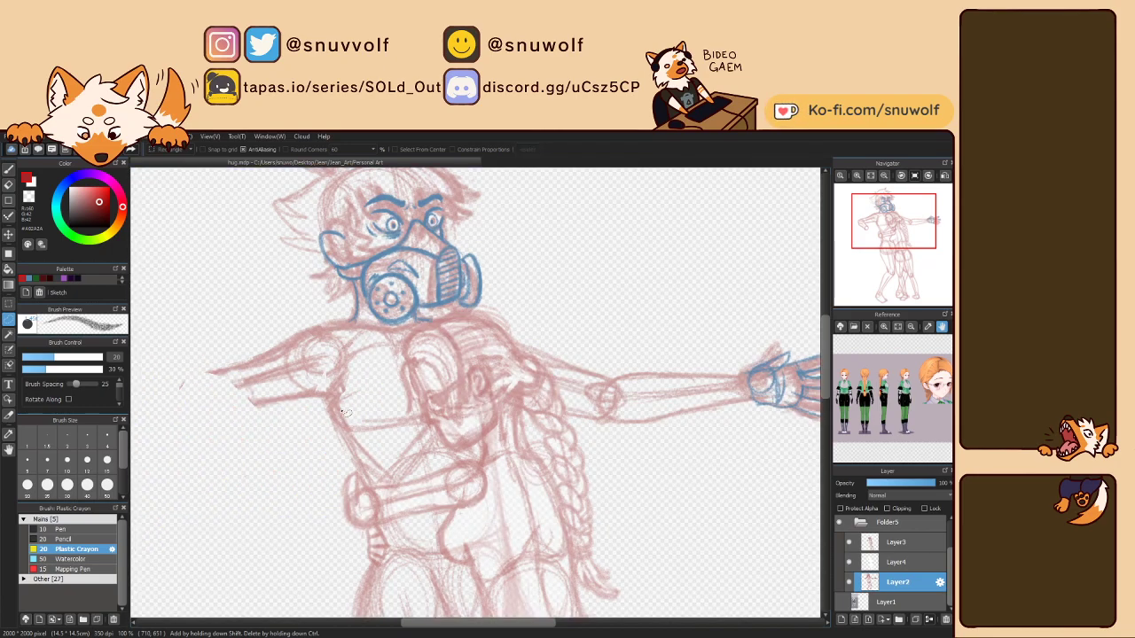
Sketch a new elbow circle at the upper arm's open end and connect it to the shoulder with arm outlines.
{"action": "key", "text": "b"}
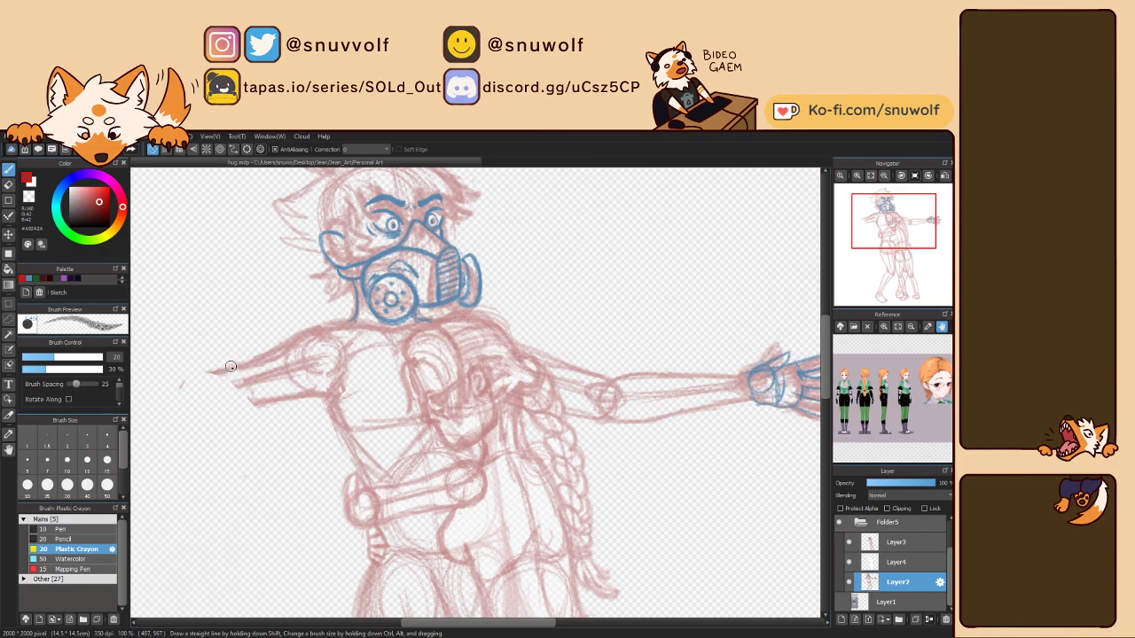
{"action": "mouse_move", "coordinate": [229, 369]}
{"action": "left_mouse_down"}
{"action": "mouse_move", "coordinate": [190, 381]}
{"action": "mouse_move", "coordinate": [186, 405]}
{"action": "mouse_move", "coordinate": [209, 388]}
{"action": "mouse_move", "coordinate": [185, 409]}
{"action": "left_mouse_up"}
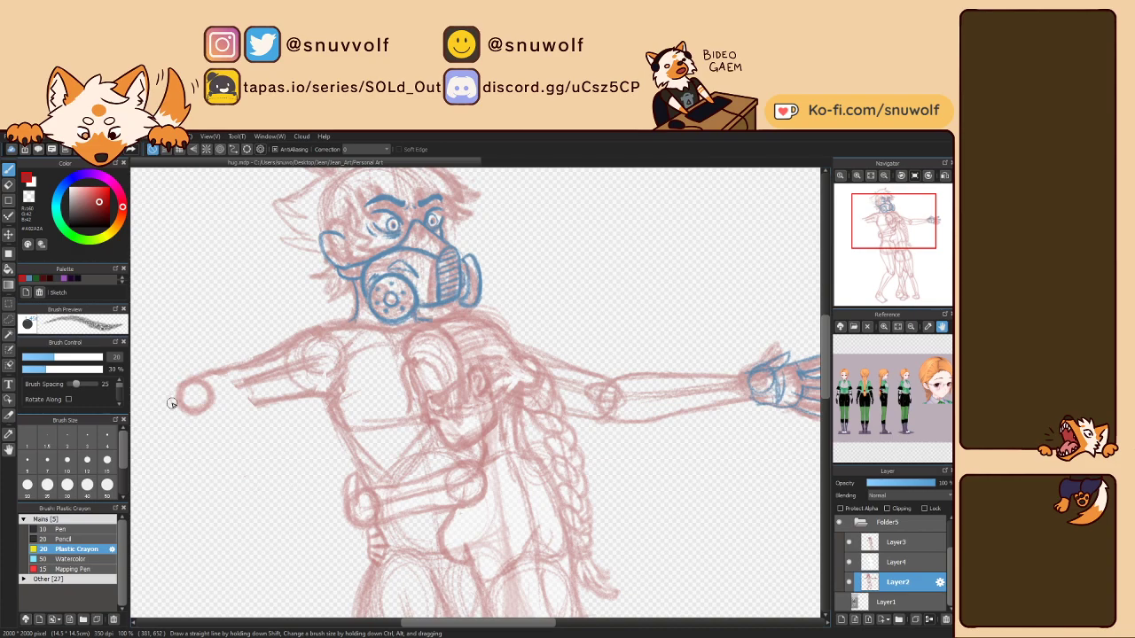
{"action": "left_click_drag", "start_coordinate": [203, 409], "coordinate": [210, 387]}
{"action": "mouse_move", "coordinate": [190, 401]}
{"action": "left_mouse_down"}
{"action": "mouse_move", "coordinate": [221, 413]}
{"action": "mouse_move", "coordinate": [279, 399]}
{"action": "left_mouse_up"}
{"action": "mouse_move", "coordinate": [181, 401]}
{"action": "left_mouse_down"}
{"action": "mouse_move", "coordinate": [227, 412]}
{"action": "mouse_move", "coordinate": [207, 412]}
{"action": "mouse_move", "coordinate": [254, 375]}
{"action": "mouse_move", "coordinate": [209, 388]}
{"action": "mouse_move", "coordinate": [220, 402]}
{"action": "mouse_move", "coordinate": [197, 380]}
{"action": "mouse_move", "coordinate": [241, 396]}
{"action": "left_mouse_up"}
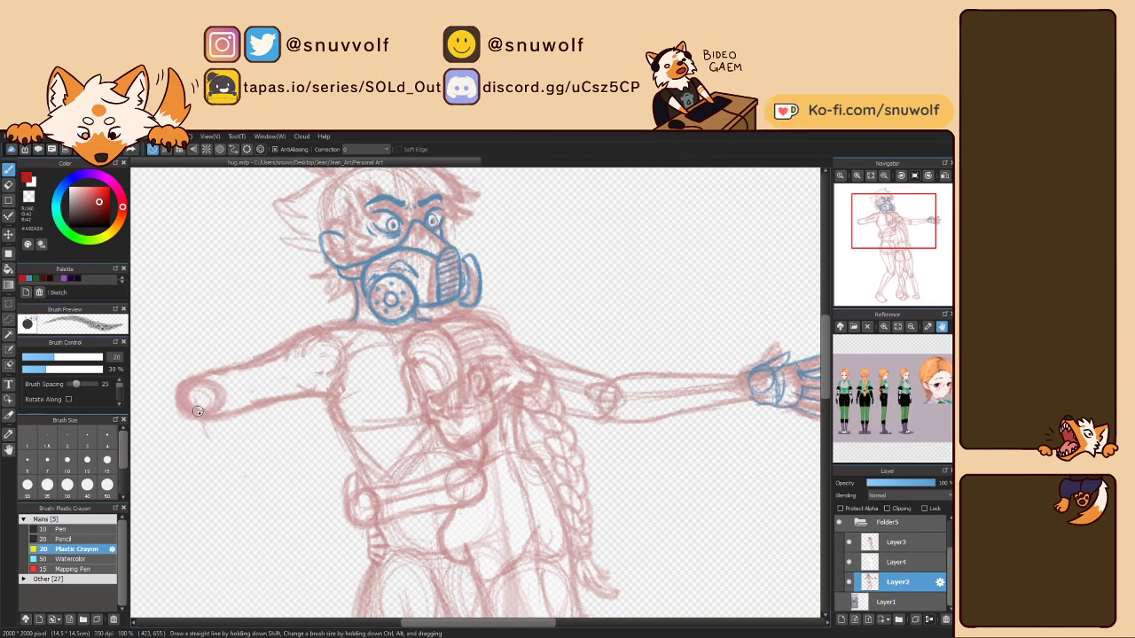
In a mirrored view, lasso the upper arm, rotate it downward, adjust its shape, apply the transform and restore the normal orientation.
{"action": "key", "text": "h"}
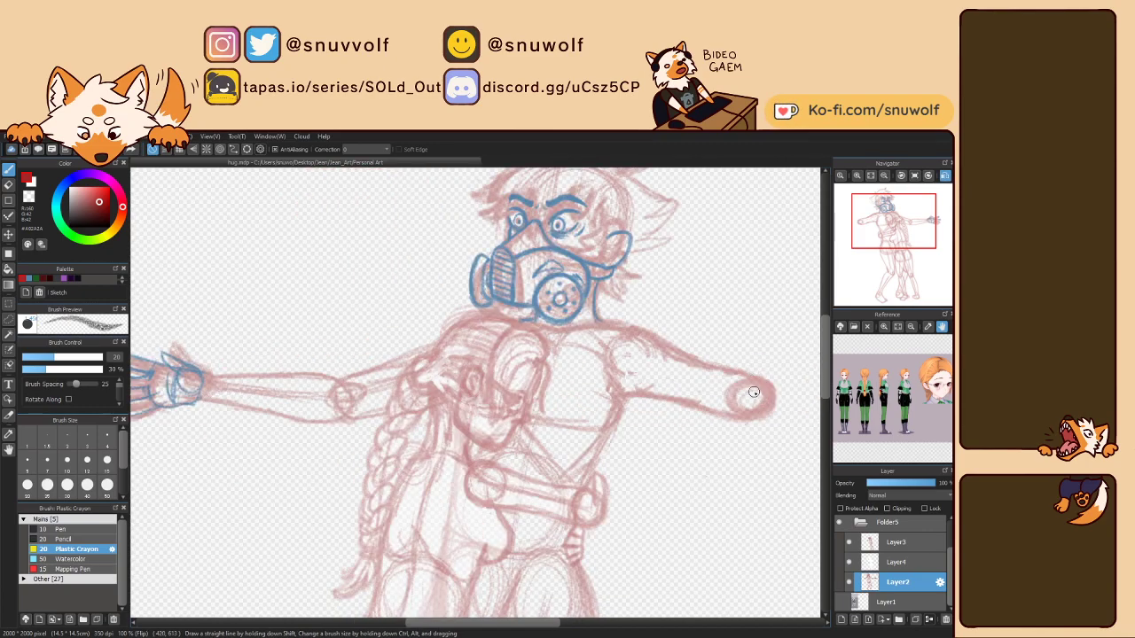
{"action": "key", "text": "m"}
{"action": "mouse_move", "coordinate": [621, 350]}
{"action": "left_mouse_down"}
{"action": "mouse_move", "coordinate": [788, 398]}
{"action": "mouse_move", "coordinate": [659, 468]}
{"action": "left_mouse_up"}
{"action": "key", "text": "ctrl+t"}
{"action": "left_click_drag", "start_coordinate": [787, 476], "coordinate": [756, 487]}
{"action": "left_click_drag", "start_coordinate": [712, 385], "coordinate": [698, 399]}
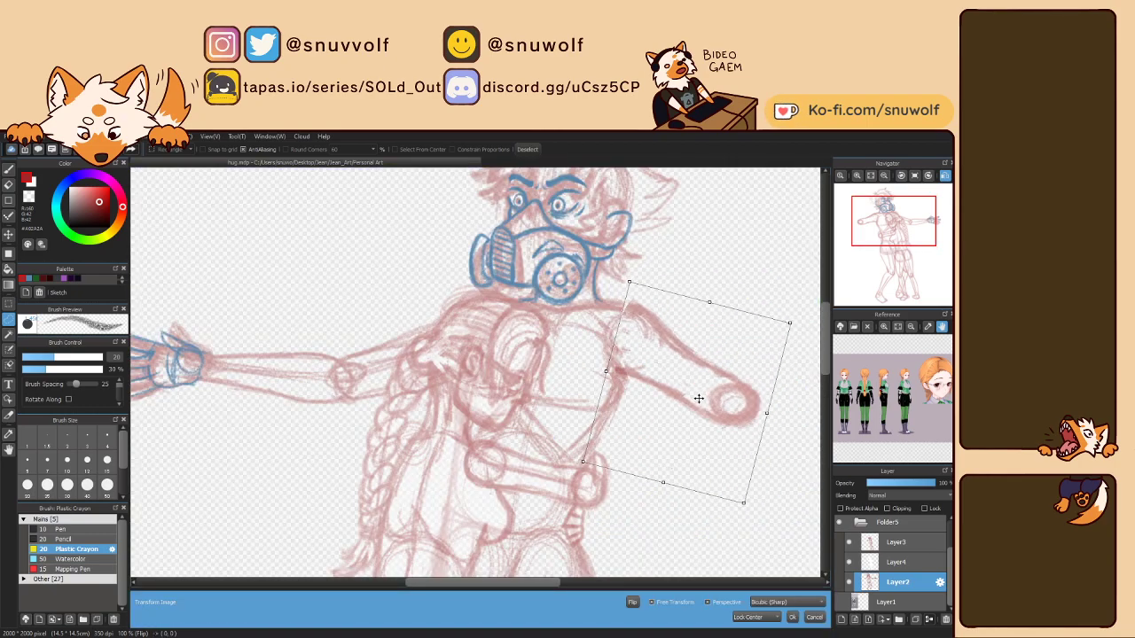
{"action": "left_click_drag", "start_coordinate": [748, 503], "coordinate": [727, 510]}
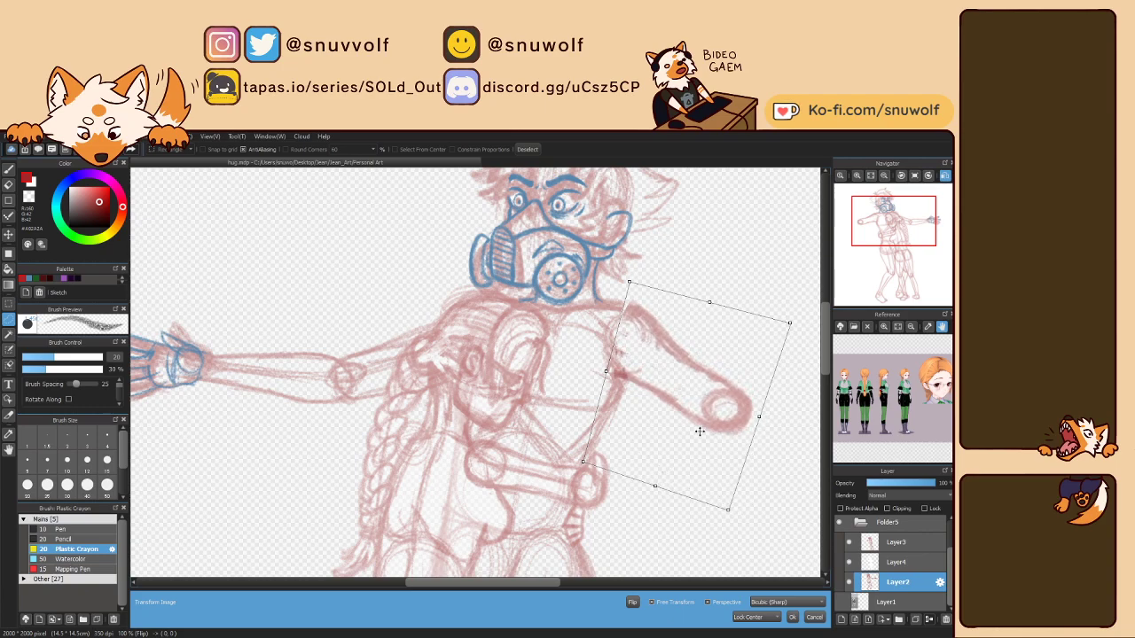
{"action": "left_click_drag", "start_coordinate": [629, 282], "coordinate": [623, 281]}
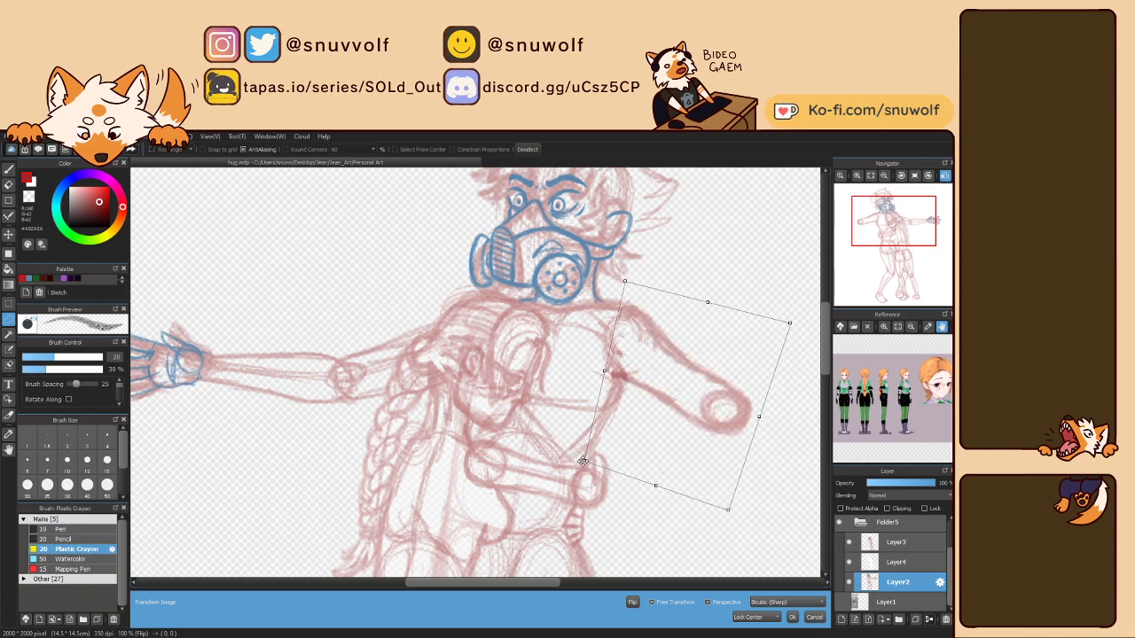
{"action": "left_click_drag", "start_coordinate": [584, 461], "coordinate": [590, 462]}
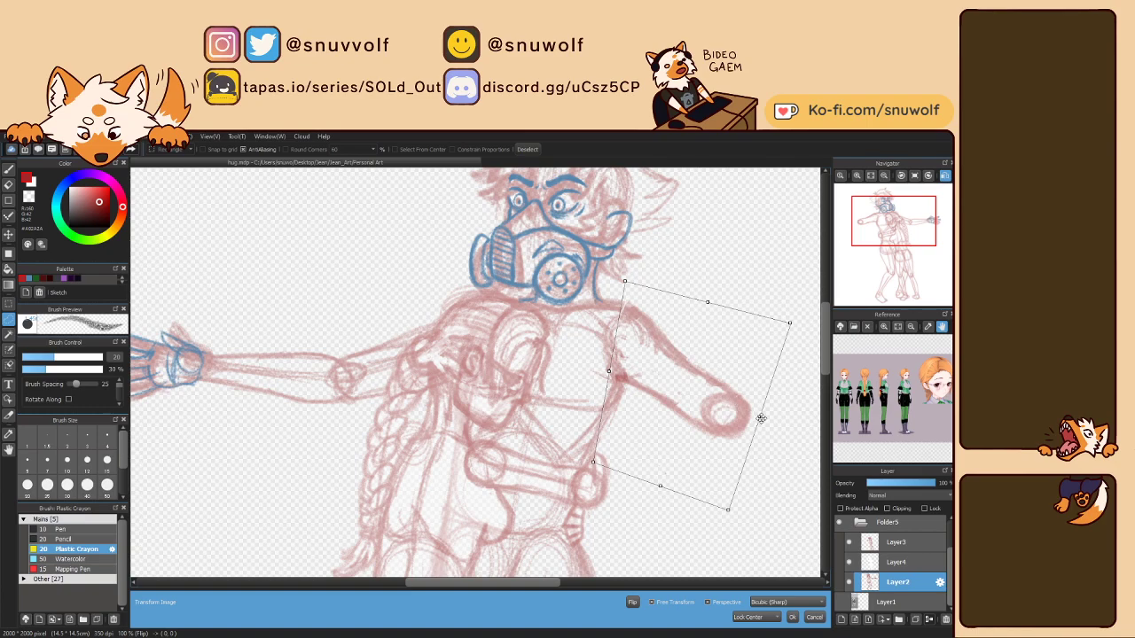
{"action": "left_click_drag", "start_coordinate": [760, 418], "coordinate": [771, 410]}
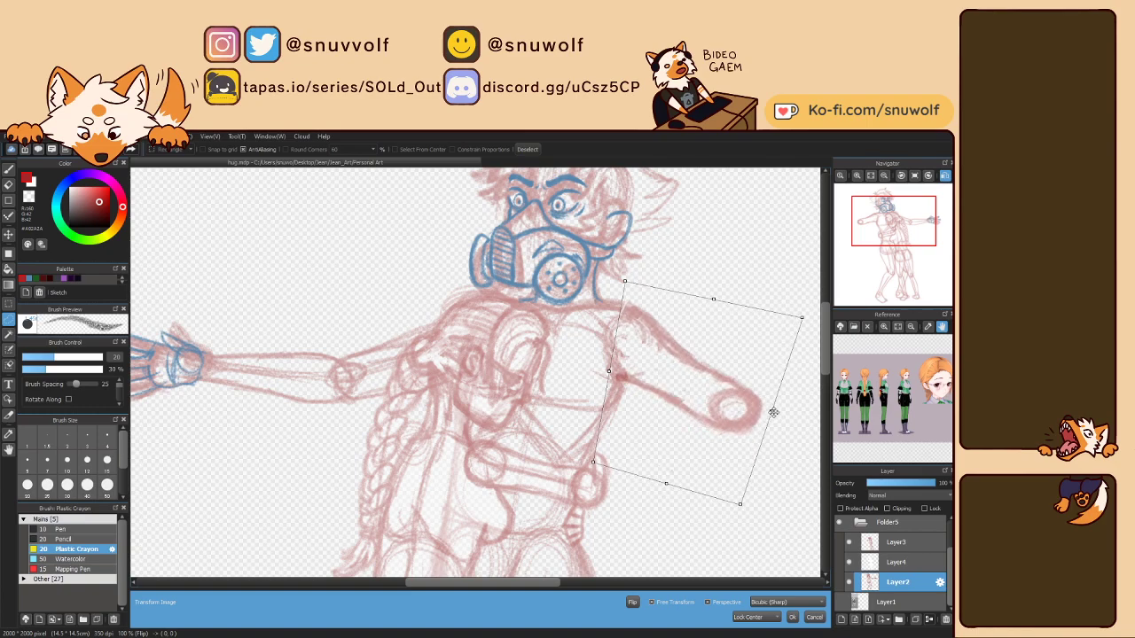
{"action": "left_click", "coordinate": [792, 621]}
{"action": "key", "text": "h"}
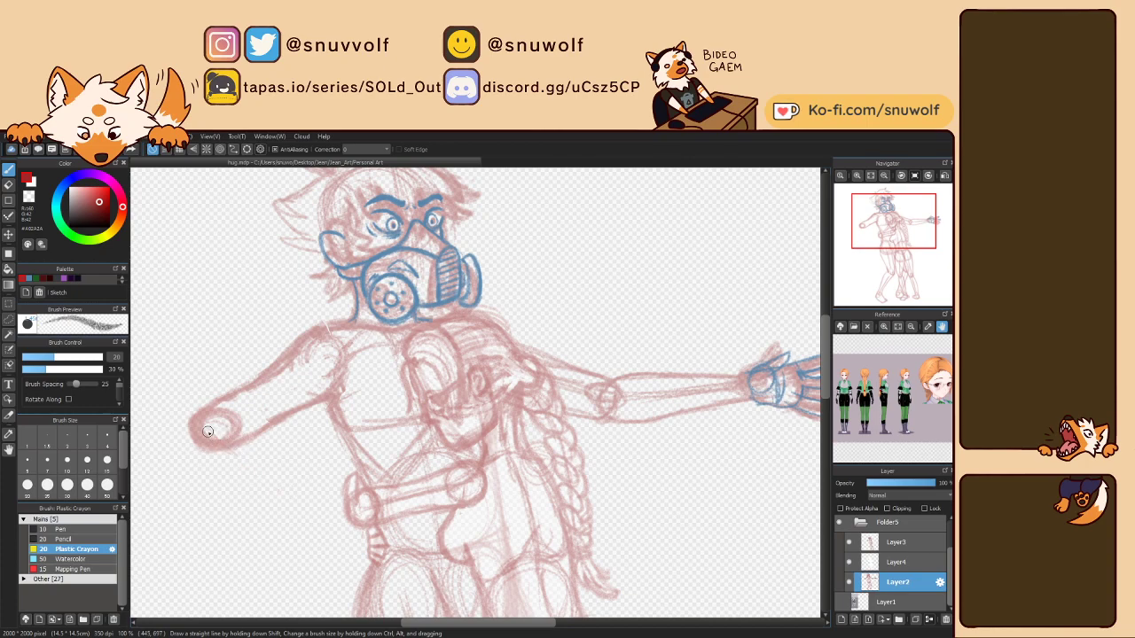
{"action": "mouse_move", "coordinate": [233, 453]}
{"action": "left_mouse_down"}
{"action": "mouse_move", "coordinate": [194, 420]}
{"action": "mouse_move", "coordinate": [212, 477]}
{"action": "mouse_move", "coordinate": [193, 425]}
{"action": "mouse_move", "coordinate": [197, 448]}
{"action": "mouse_move", "coordinate": [212, 413]}
{"action": "left_mouse_up"}
{"action": "key", "text": "ctrl+z"}
{"action": "key", "text": "ctrl+z"}
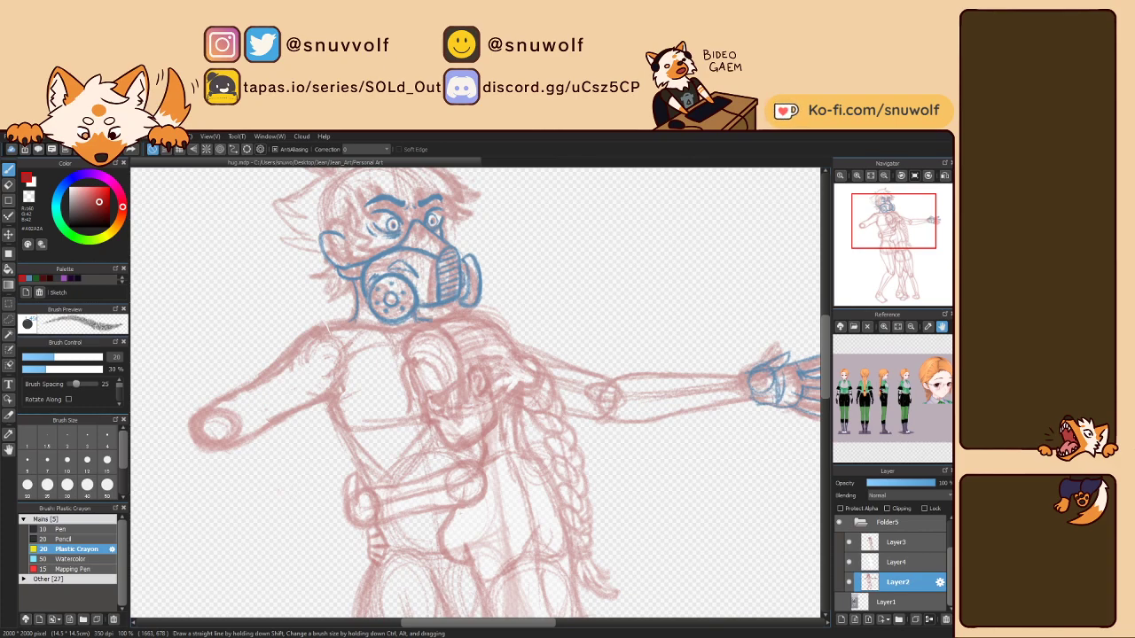
Compare the lowered arm with the 3D reference image, and hide the reference with the red body sketch layer selected.
{"action": "left_click", "coordinate": [839, 604]}
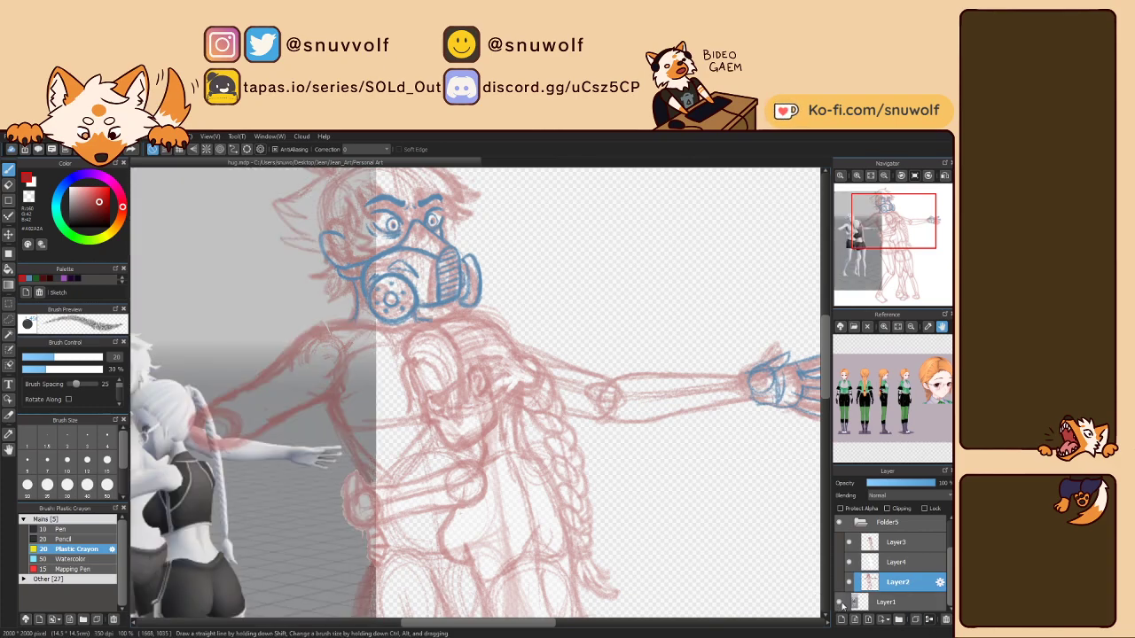
{"action": "left_click", "coordinate": [874, 238]}
{"action": "mouse_move", "coordinate": [874, 238]}
{"action": "left_mouse_down"}
{"action": "mouse_move", "coordinate": [896, 241]}
{"action": "mouse_move", "coordinate": [878, 235]}
{"action": "left_mouse_up"}
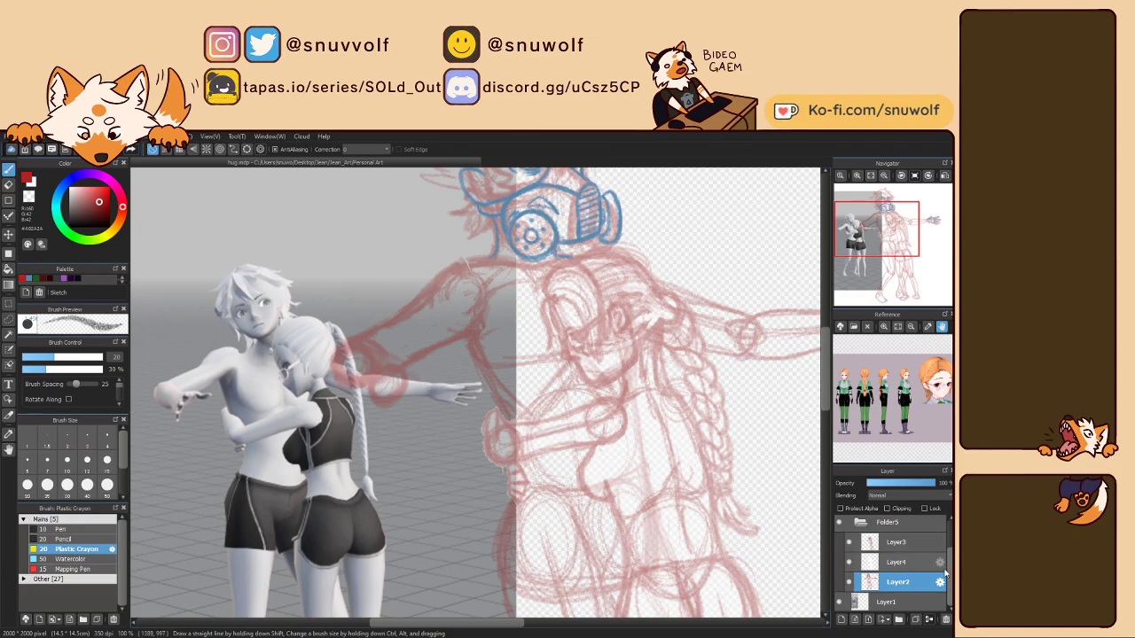
{"action": "scroll", "coordinate": [945, 575], "scroll_direction": "up", "scroll_amount": 2}
{"action": "left_click", "coordinate": [841, 526]}
{"action": "left_click", "coordinate": [841, 526]}
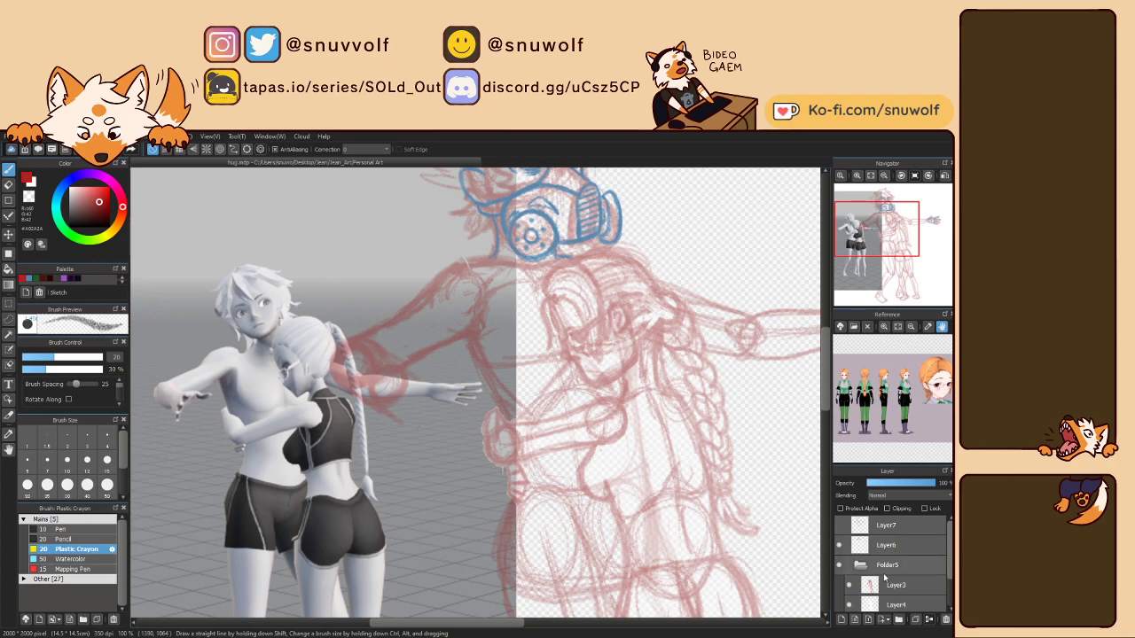
{"action": "scroll", "coordinate": [895, 567], "scroll_direction": "down", "scroll_amount": 2}
{"action": "left_click", "coordinate": [897, 582]}
{"action": "left_click", "coordinate": [839, 602]}
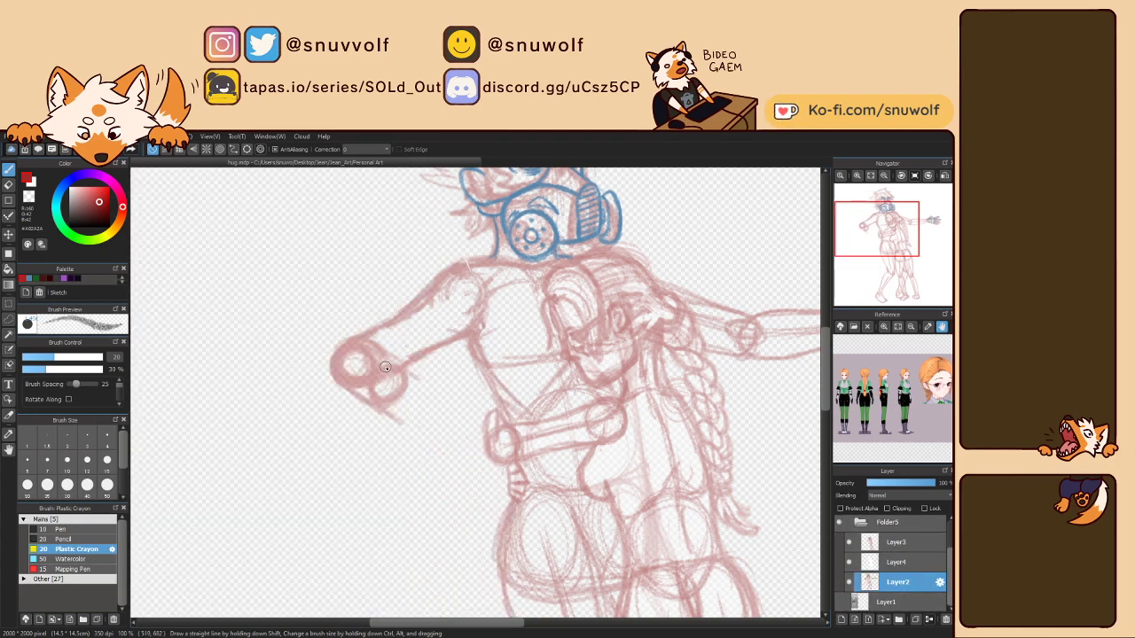
Rework the elbow and short forearm of the bent arm into one continuous rounded outline.
{"action": "left_click_drag", "start_coordinate": [344, 379], "coordinate": [331, 347]}
{"action": "mouse_move", "coordinate": [384, 361]}
{"action": "left_mouse_down"}
{"action": "mouse_move", "coordinate": [415, 383]}
{"action": "mouse_move", "coordinate": [413, 398]}
{"action": "mouse_move", "coordinate": [352, 388]}
{"action": "mouse_move", "coordinate": [333, 373]}
{"action": "mouse_move", "coordinate": [336, 359]}
{"action": "left_mouse_up"}
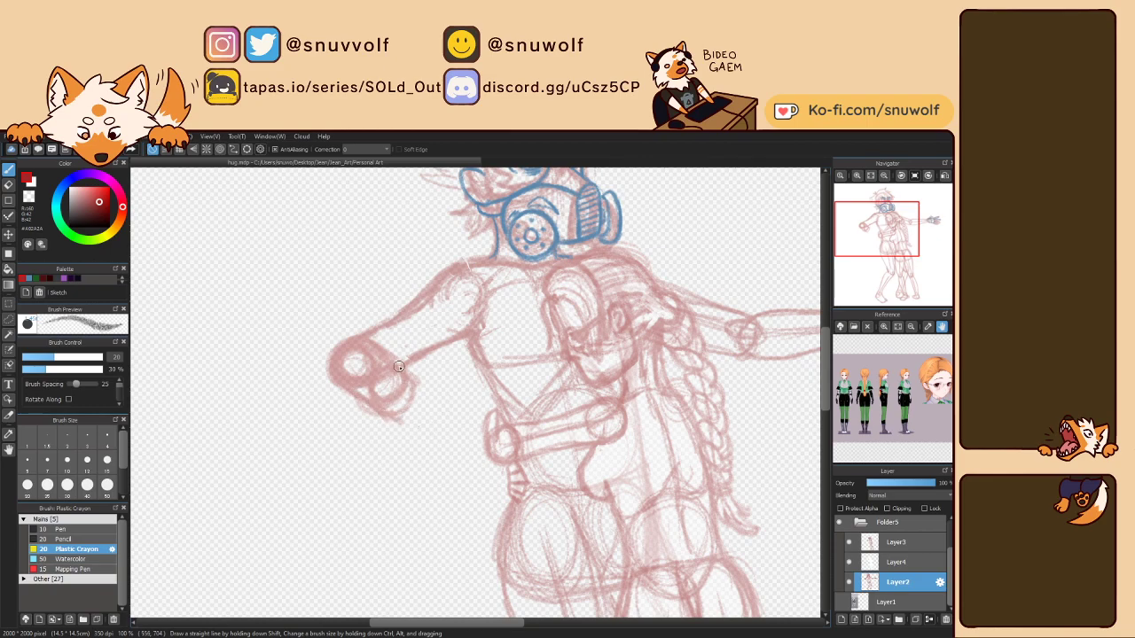
{"action": "mouse_move", "coordinate": [384, 414]}
{"action": "left_mouse_down"}
{"action": "mouse_move", "coordinate": [399, 416]}
{"action": "mouse_move", "coordinate": [386, 389]}
{"action": "mouse_move", "coordinate": [346, 373]}
{"action": "mouse_move", "coordinate": [374, 386]}
{"action": "left_mouse_up"}
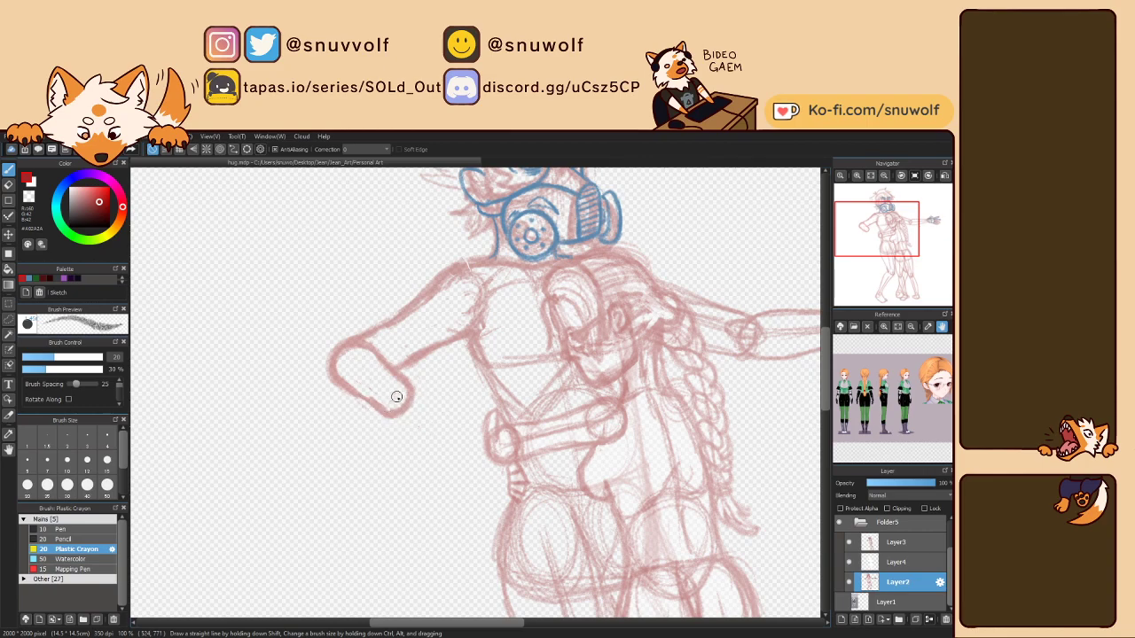
Draw a wrist circle at the forearm's end and block in a tapered hand shape hanging from it.
{"action": "mouse_move", "coordinate": [396, 396]}
{"action": "left_mouse_down"}
{"action": "mouse_move", "coordinate": [389, 409]}
{"action": "mouse_move", "coordinate": [396, 403]}
{"action": "left_mouse_up"}
{"action": "left_click_drag", "start_coordinate": [399, 390], "coordinate": [390, 406]}
{"action": "mouse_move", "coordinate": [429, 405]}
{"action": "left_mouse_down"}
{"action": "mouse_move", "coordinate": [418, 431]}
{"action": "mouse_move", "coordinate": [423, 423]}
{"action": "left_mouse_up"}
{"action": "key", "text": "ctrl+z"}
{"action": "mouse_move", "coordinate": [404, 440]}
{"action": "left_mouse_down"}
{"action": "mouse_move", "coordinate": [394, 417]}
{"action": "mouse_move", "coordinate": [400, 432]}
{"action": "left_mouse_up"}
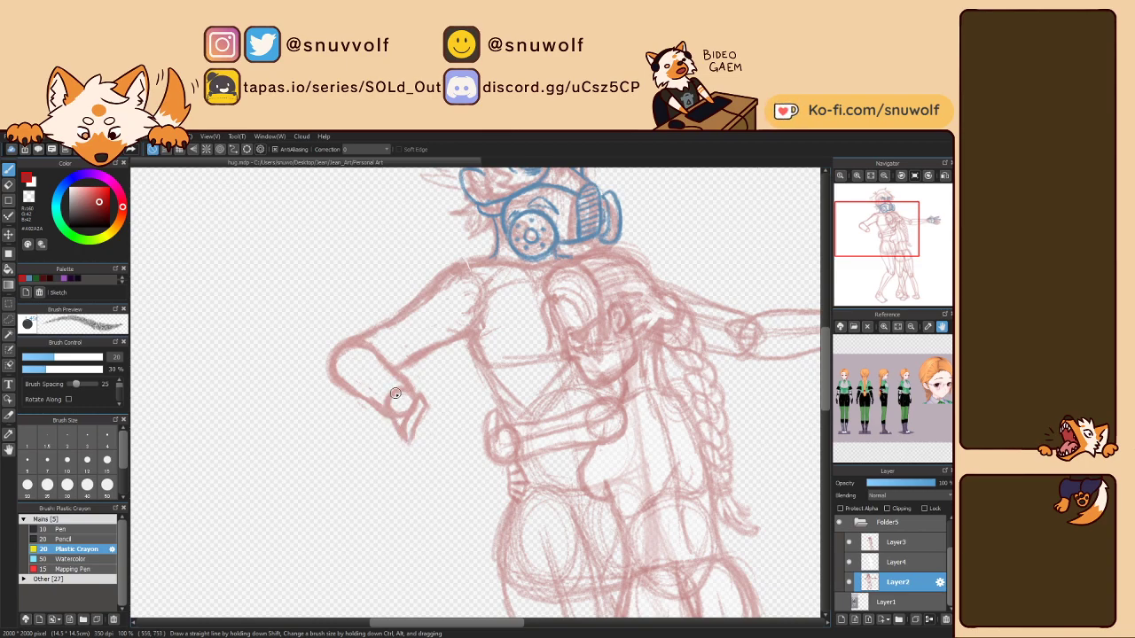
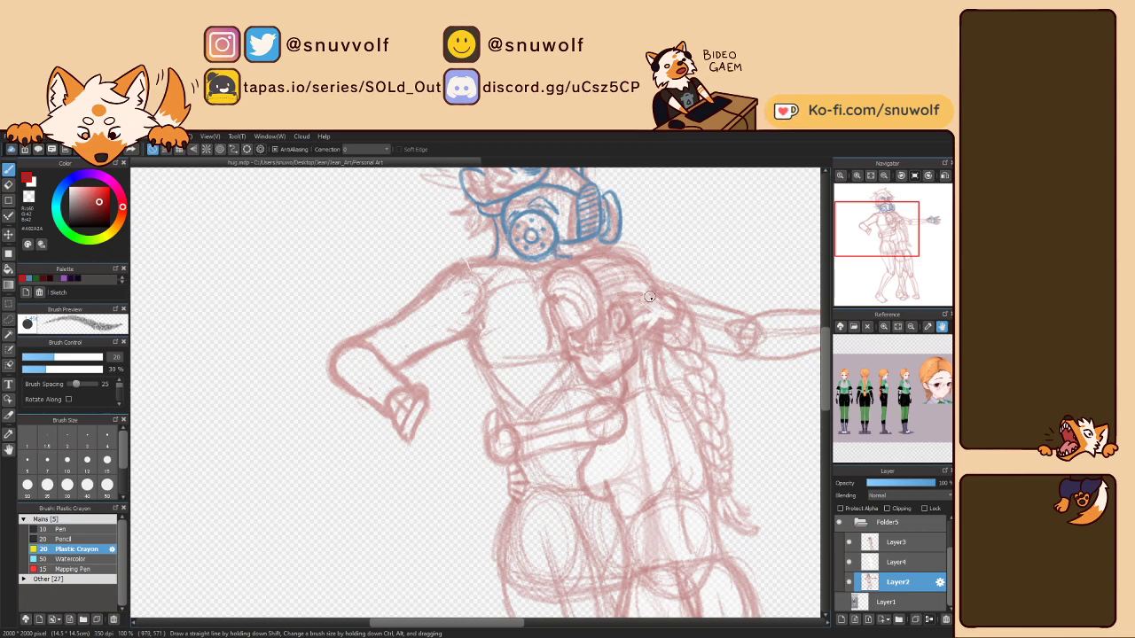
Sketch the spread fingers of the bent arm's hand, working at 150% zoom partly in a mirrored view.
{"action": "left_click", "coordinate": [857, 176]}
{"action": "left_click", "coordinate": [879, 244]}
{"action": "left_click_drag", "start_coordinate": [878, 243], "coordinate": [879, 240]}
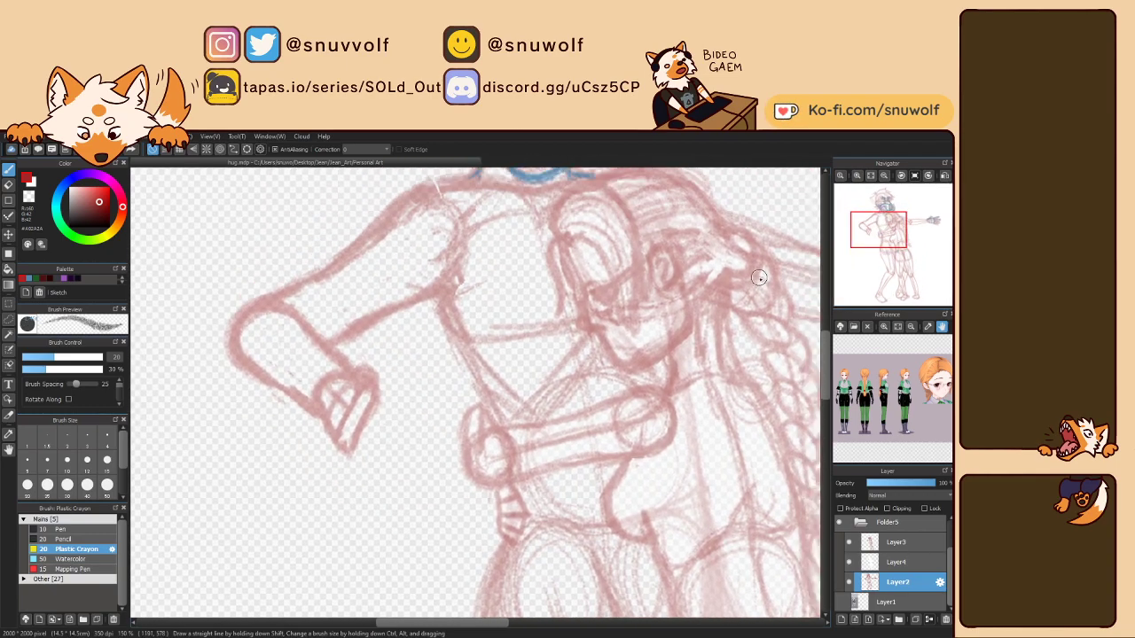
{"action": "key", "text": "Down"}
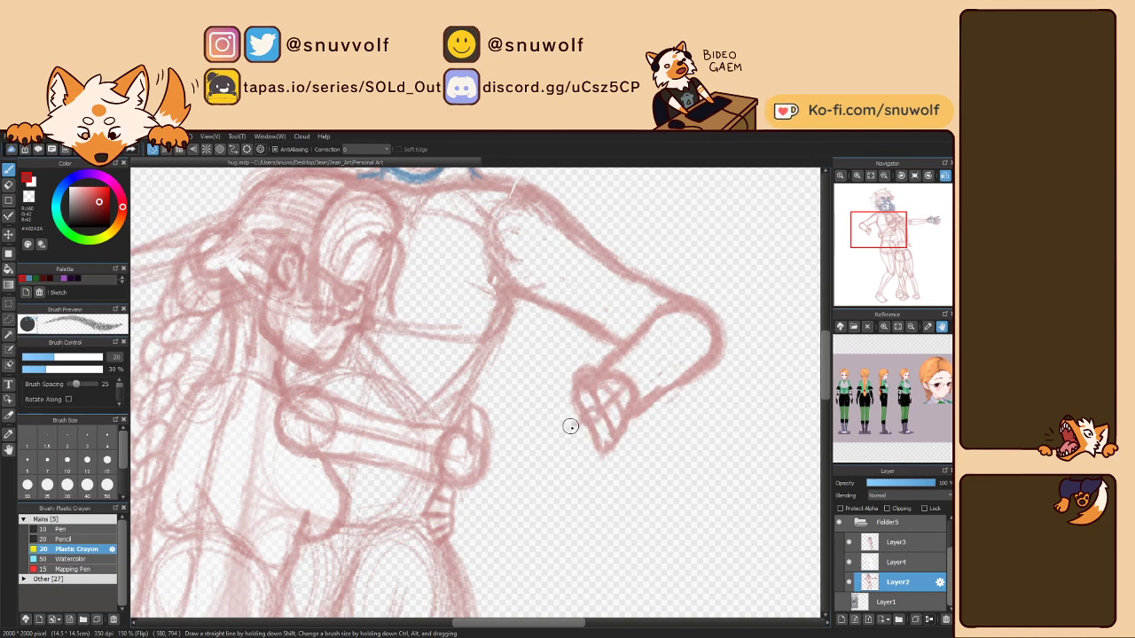
{"action": "left_click_drag", "start_coordinate": [560, 434], "coordinate": [583, 419]}
{"action": "left_click_drag", "start_coordinate": [616, 444], "coordinate": [592, 463]}
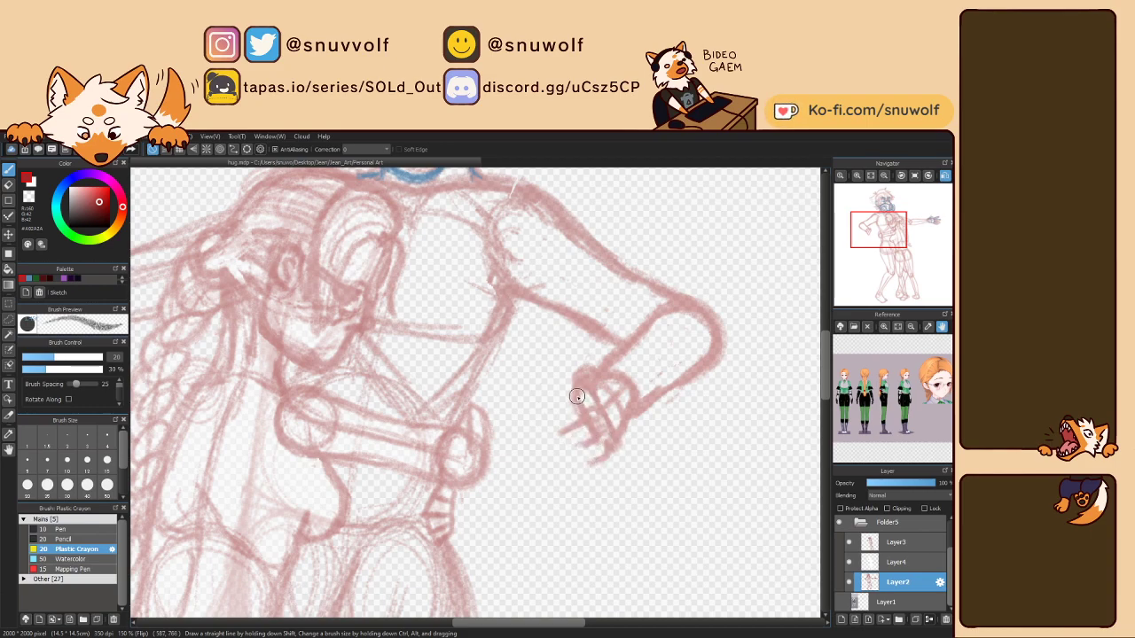
{"action": "left_click_drag", "start_coordinate": [578, 400], "coordinate": [561, 410]}
{"action": "key", "text": "h"}
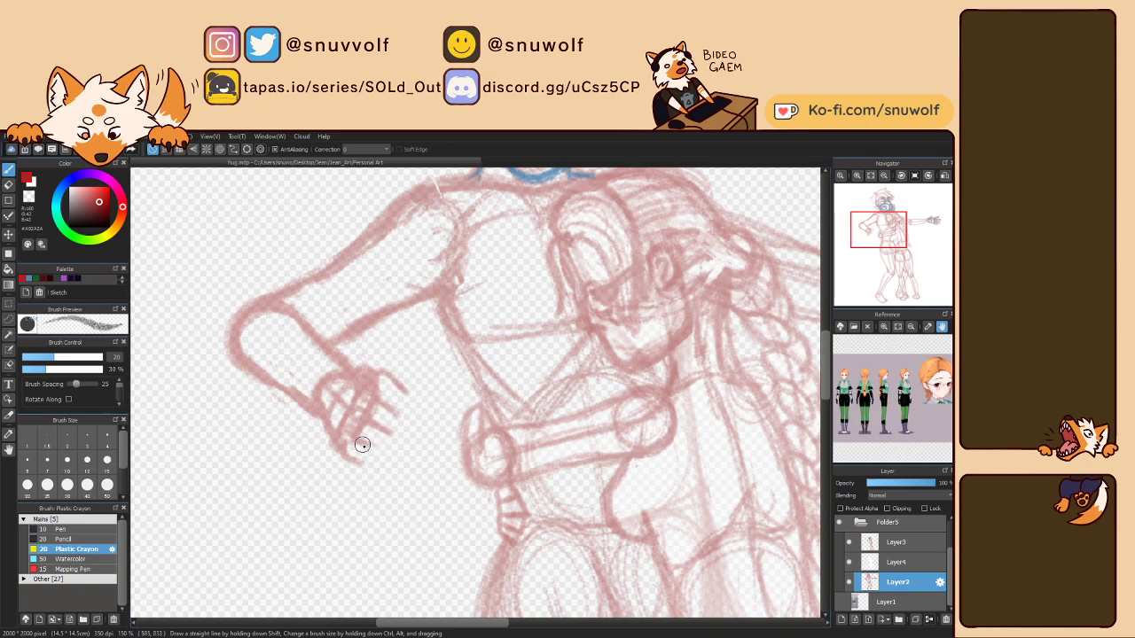
{"action": "mouse_move", "coordinate": [379, 427]}
{"action": "left_mouse_down"}
{"action": "mouse_move", "coordinate": [393, 431]}
{"action": "mouse_move", "coordinate": [380, 406]}
{"action": "mouse_move", "coordinate": [398, 413]}
{"action": "left_mouse_up"}
Redraw the inner forearm line between the elbow crease and the wrist.
{"action": "left_click_drag", "start_coordinate": [927, 233], "coordinate": [882, 231]}
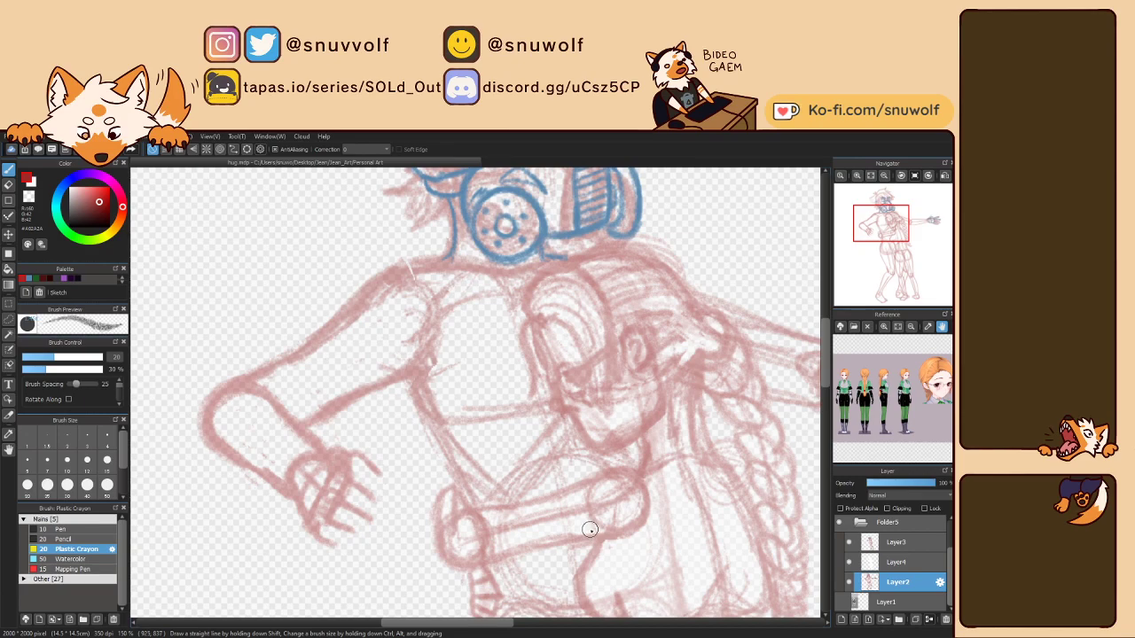
{"action": "scroll", "coordinate": [950, 535], "scroll_direction": "up", "scroll_amount": 2}
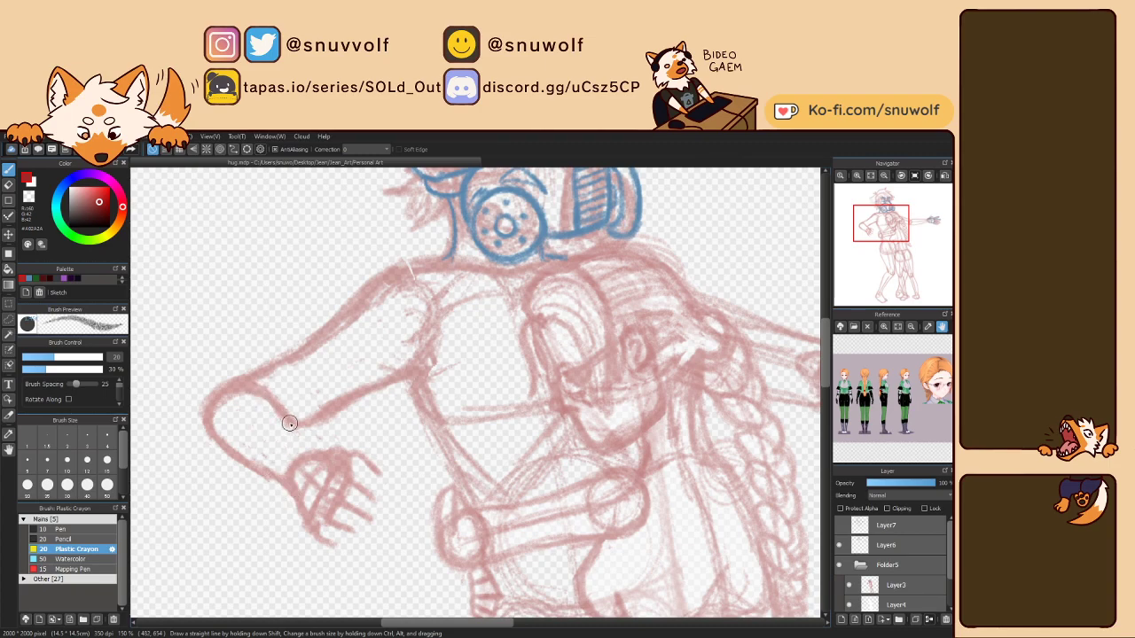
{"action": "left_click_drag", "start_coordinate": [287, 416], "coordinate": [312, 449]}
Redraw the upper arm's outer contour as a curve from the shoulder around the elbow, undoing unwanted strokes.
{"action": "key", "text": "Left"}
{"action": "key", "text": "Left"}
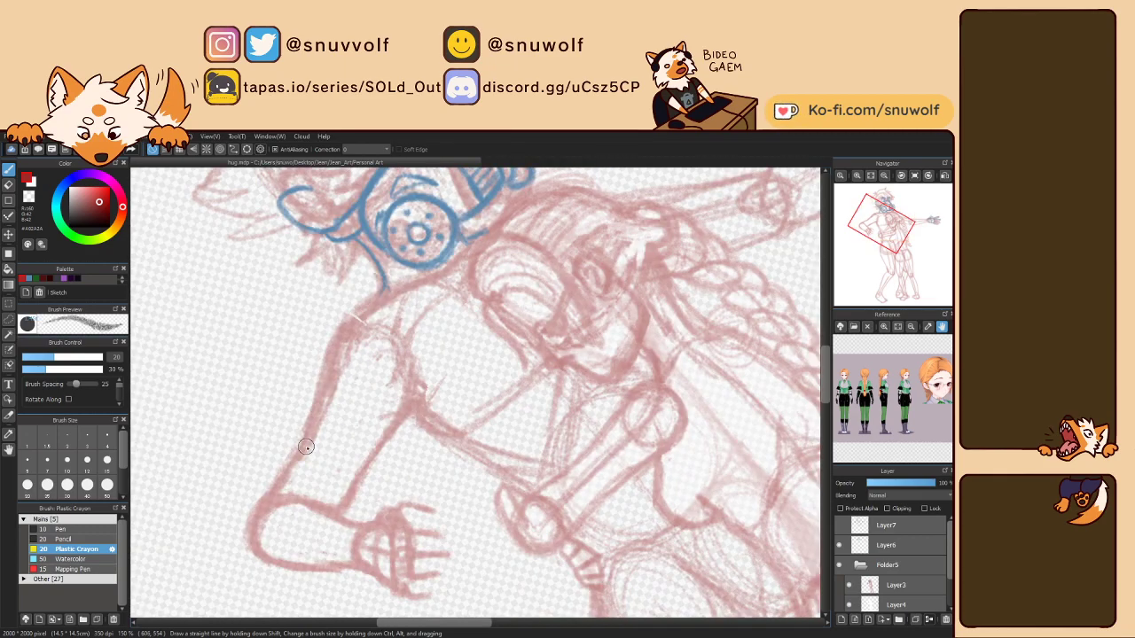
{"action": "mouse_move", "coordinate": [312, 464]}
{"action": "left_mouse_down"}
{"action": "mouse_move", "coordinate": [309, 430]}
{"action": "mouse_move", "coordinate": [293, 479]}
{"action": "mouse_move", "coordinate": [258, 514]}
{"action": "mouse_move", "coordinate": [253, 555]}
{"action": "mouse_move", "coordinate": [272, 551]}
{"action": "mouse_move", "coordinate": [256, 508]}
{"action": "mouse_move", "coordinate": [255, 544]}
{"action": "mouse_move", "coordinate": [290, 502]}
{"action": "mouse_move", "coordinate": [271, 493]}
{"action": "mouse_move", "coordinate": [284, 501]}
{"action": "mouse_move", "coordinate": [256, 510]}
{"action": "mouse_move", "coordinate": [255, 557]}
{"action": "mouse_move", "coordinate": [311, 499]}
{"action": "mouse_move", "coordinate": [294, 488]}
{"action": "mouse_move", "coordinate": [307, 504]}
{"action": "mouse_move", "coordinate": [275, 507]}
{"action": "mouse_move", "coordinate": [357, 550]}
{"action": "mouse_move", "coordinate": [260, 505]}
{"action": "mouse_move", "coordinate": [255, 525]}
{"action": "mouse_move", "coordinate": [299, 426]}
{"action": "mouse_move", "coordinate": [277, 473]}
{"action": "mouse_move", "coordinate": [358, 338]}
{"action": "mouse_move", "coordinate": [297, 409]}
{"action": "mouse_move", "coordinate": [291, 446]}
{"action": "mouse_move", "coordinate": [331, 366]}
{"action": "mouse_move", "coordinate": [278, 473]}
{"action": "mouse_move", "coordinate": [313, 424]}
{"action": "mouse_move", "coordinate": [294, 451]}
{"action": "mouse_move", "coordinate": [293, 427]}
{"action": "mouse_move", "coordinate": [279, 438]}
{"action": "mouse_move", "coordinate": [293, 399]}
{"action": "mouse_move", "coordinate": [248, 508]}
{"action": "mouse_move", "coordinate": [258, 483]}
{"action": "mouse_move", "coordinate": [253, 545]}
{"action": "mouse_move", "coordinate": [259, 555]}
{"action": "left_mouse_up"}
{"action": "key", "text": "ctrl+z"}
{"action": "key", "text": "ctrl+z"}
{"action": "key", "text": "Right"}
{"action": "key", "text": "Right"}
{"action": "key", "text": "Left"}
{"action": "key", "text": "ctrl+z"}
{"action": "key", "text": "ctrl+z"}
{"action": "key", "text": "ctrl+z"}
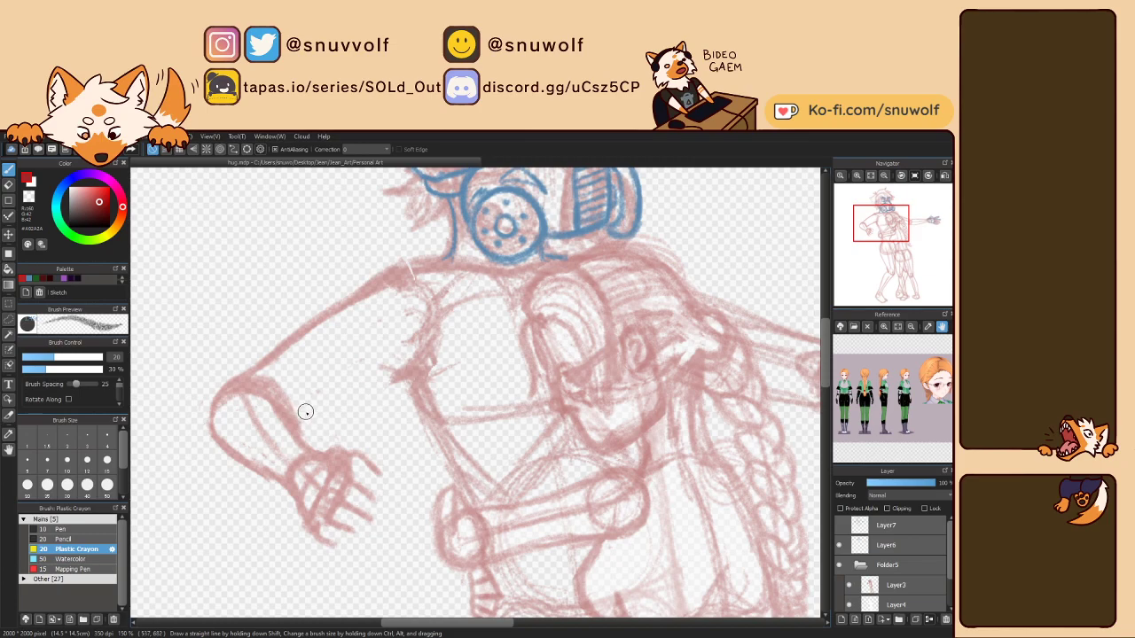
{"action": "mouse_move", "coordinate": [305, 411]}
{"action": "left_mouse_down"}
{"action": "mouse_move", "coordinate": [332, 393]}
{"action": "mouse_move", "coordinate": [296, 415]}
{"action": "mouse_move", "coordinate": [410, 365]}
{"action": "left_mouse_up"}
{"action": "left_click_drag", "start_coordinate": [310, 402], "coordinate": [381, 376]}
{"action": "key", "text": "Left"}
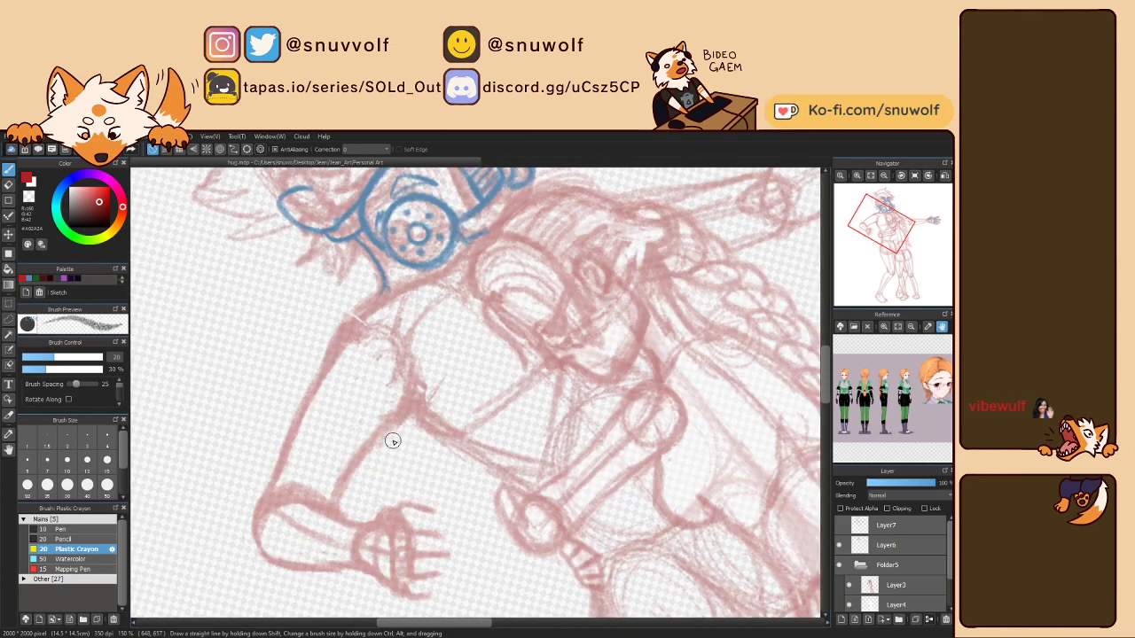
{"action": "key", "text": "ctrl+z"}
{"action": "key", "text": "ctrl+z"}
{"action": "key", "text": "ctrl+z"}
{"action": "key", "text": "ctrl+z"}
{"action": "key", "text": "ctrl+z"}
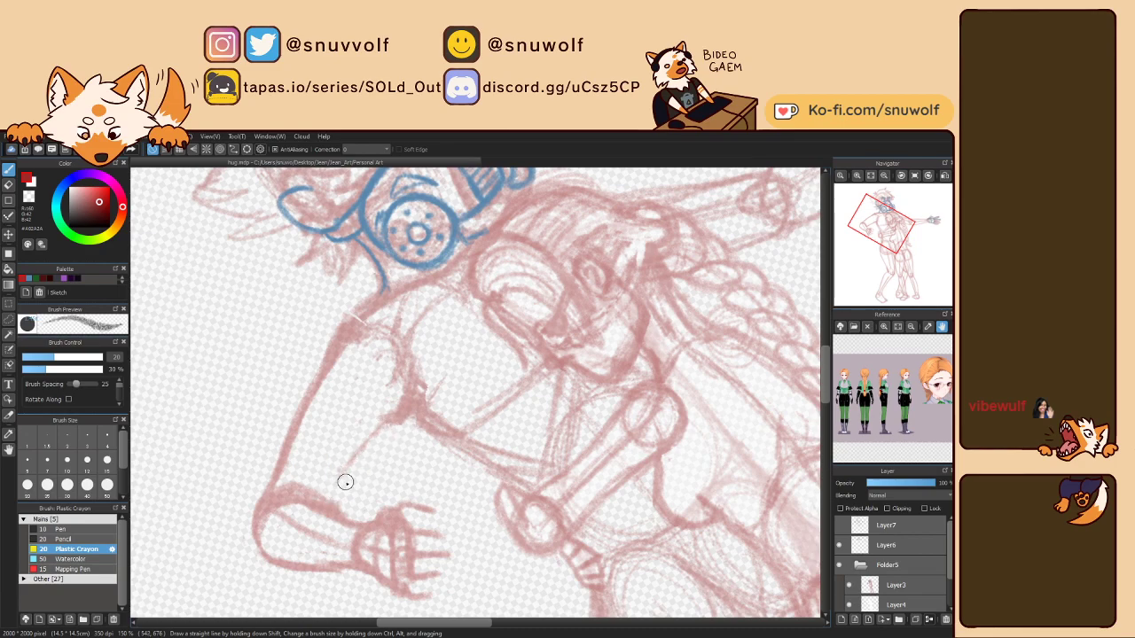
Redraw the underside of the upper arm from the elbow crease up to the armpit in the rotated view.
{"action": "left_click_drag", "start_coordinate": [329, 499], "coordinate": [387, 419]}
{"action": "left_click_drag", "start_coordinate": [356, 460], "coordinate": [377, 433]}
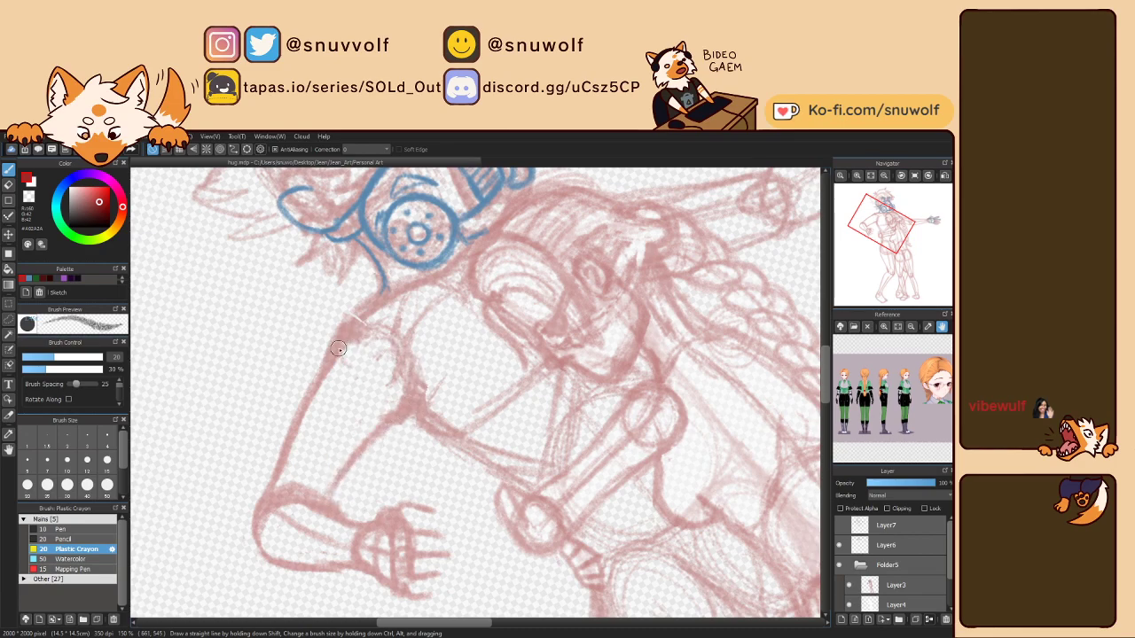
Add construction guides to the red bent arm: shoulder and elbow joint circles and a centre line along the upper arm.
{"action": "mouse_move", "coordinate": [379, 319]}
{"action": "left_mouse_down"}
{"action": "mouse_move", "coordinate": [388, 390]}
{"action": "mouse_move", "coordinate": [411, 376]}
{"action": "mouse_move", "coordinate": [392, 390]}
{"action": "left_mouse_up"}
{"action": "key", "text": "Right"}
{"action": "key", "text": "Right"}
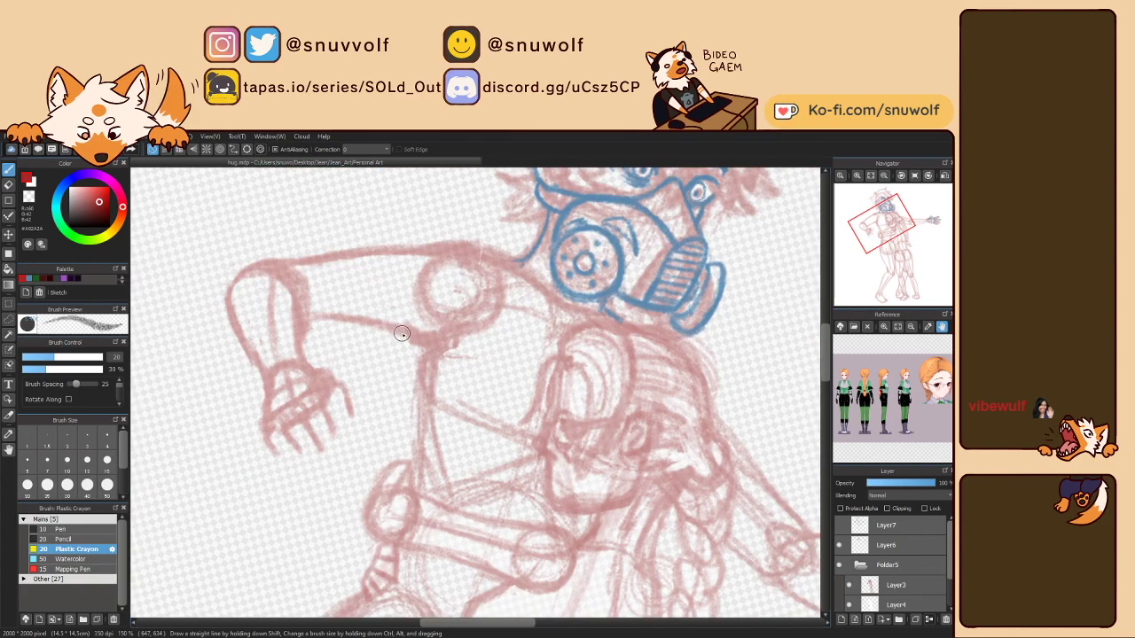
{"action": "key", "text": "Left"}
{"action": "left_click_drag", "start_coordinate": [277, 386], "coordinate": [417, 315]}
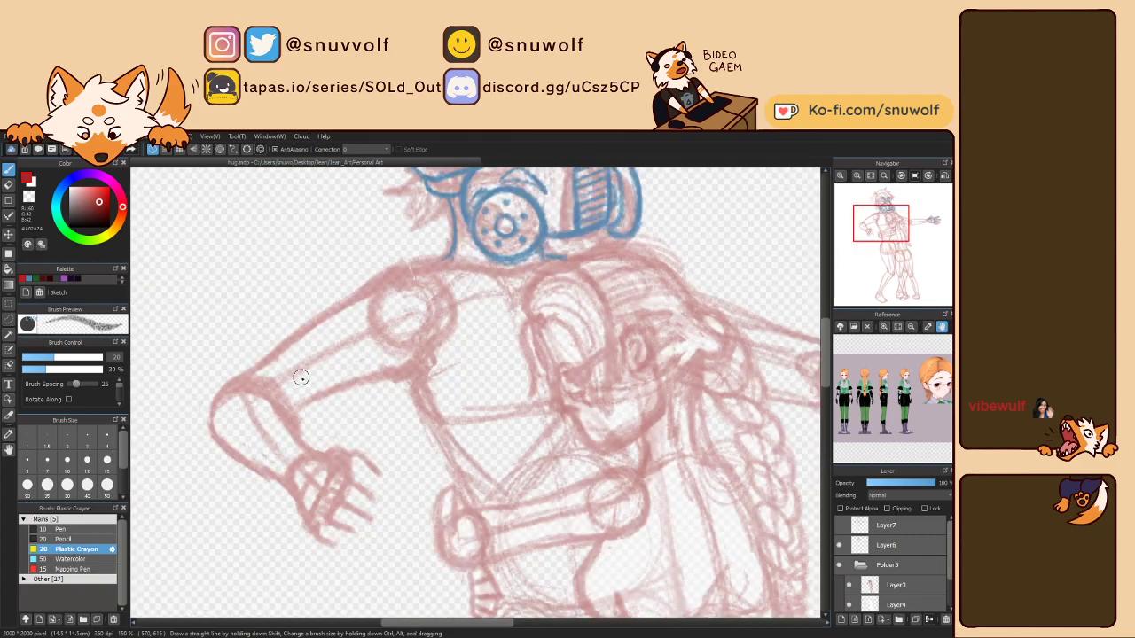
{"action": "left_click_drag", "start_coordinate": [263, 406], "coordinate": [293, 421]}
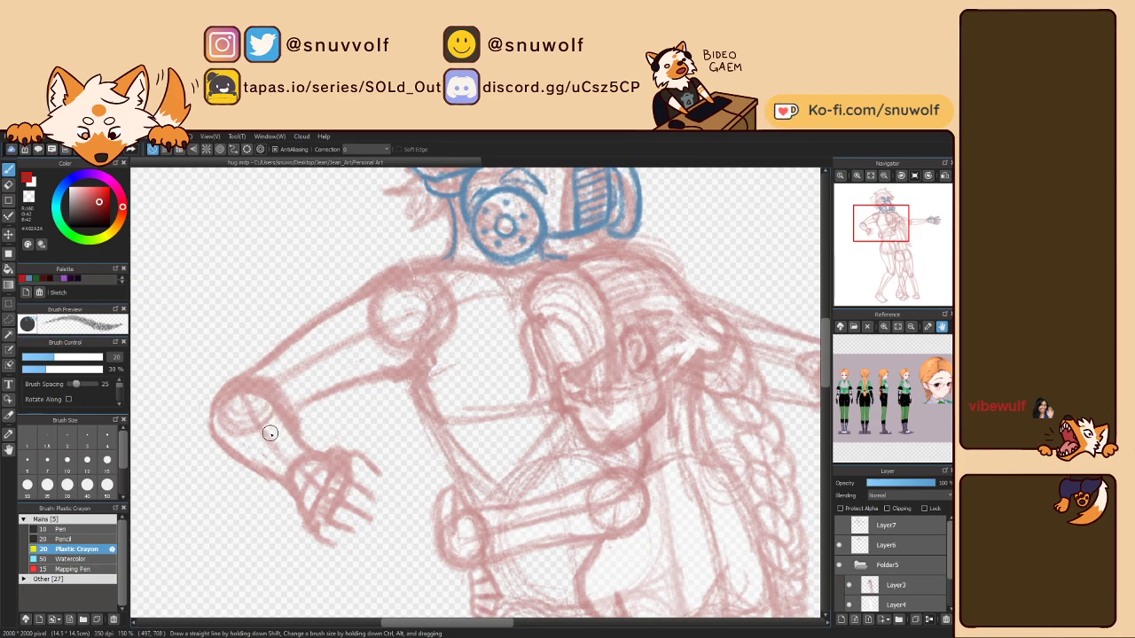
Show and activate Layer7, choose the dark green colour, and delete the outdated coat sleeve over the bent arm with a lasso selection.
{"action": "left_click", "coordinate": [838, 528]}
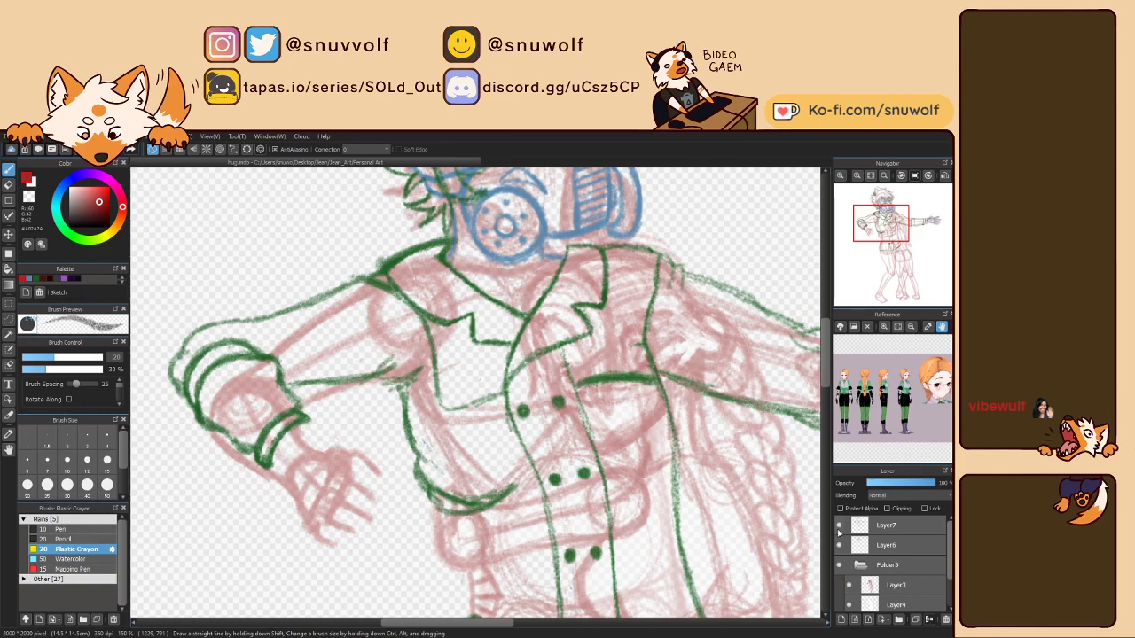
{"action": "left_click", "coordinate": [895, 527]}
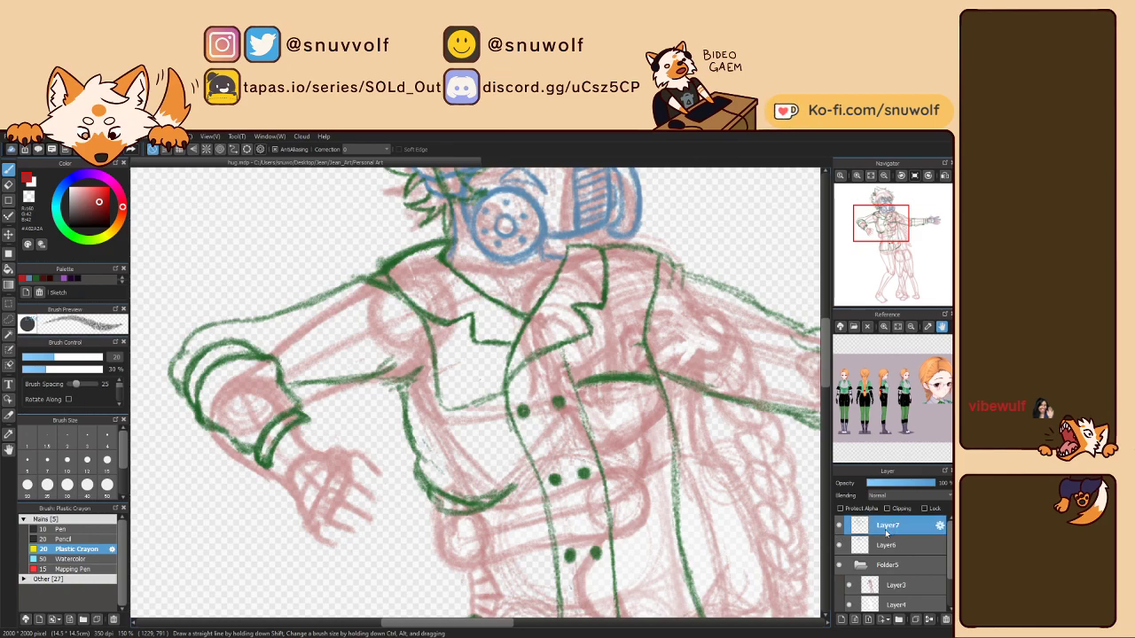
{"action": "left_click", "coordinate": [37, 280]}
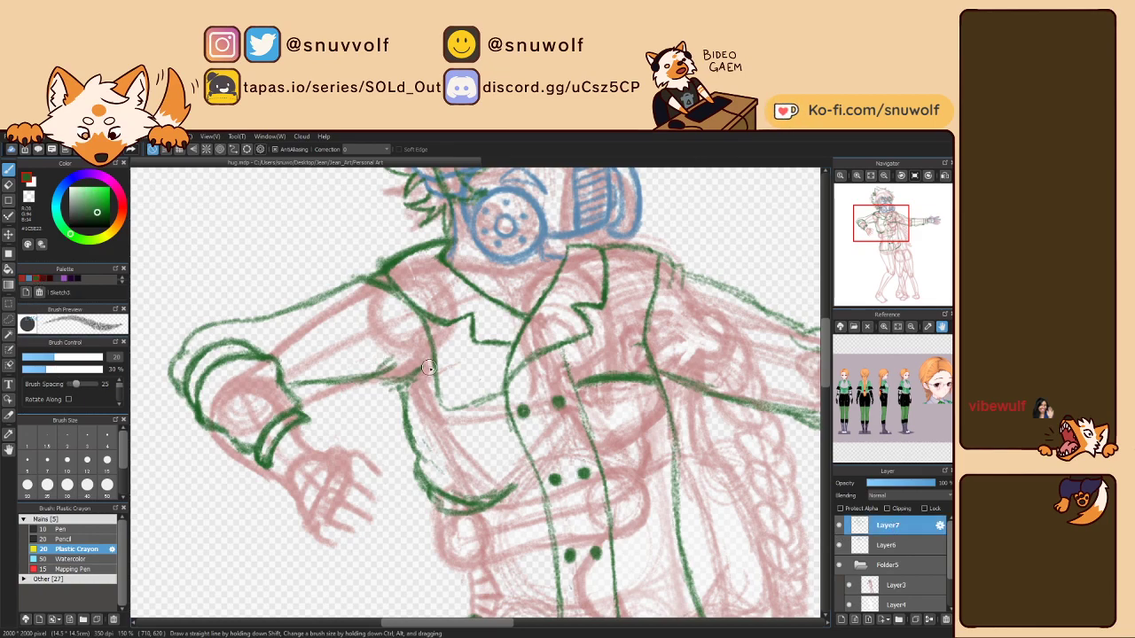
{"action": "key", "text": "m"}
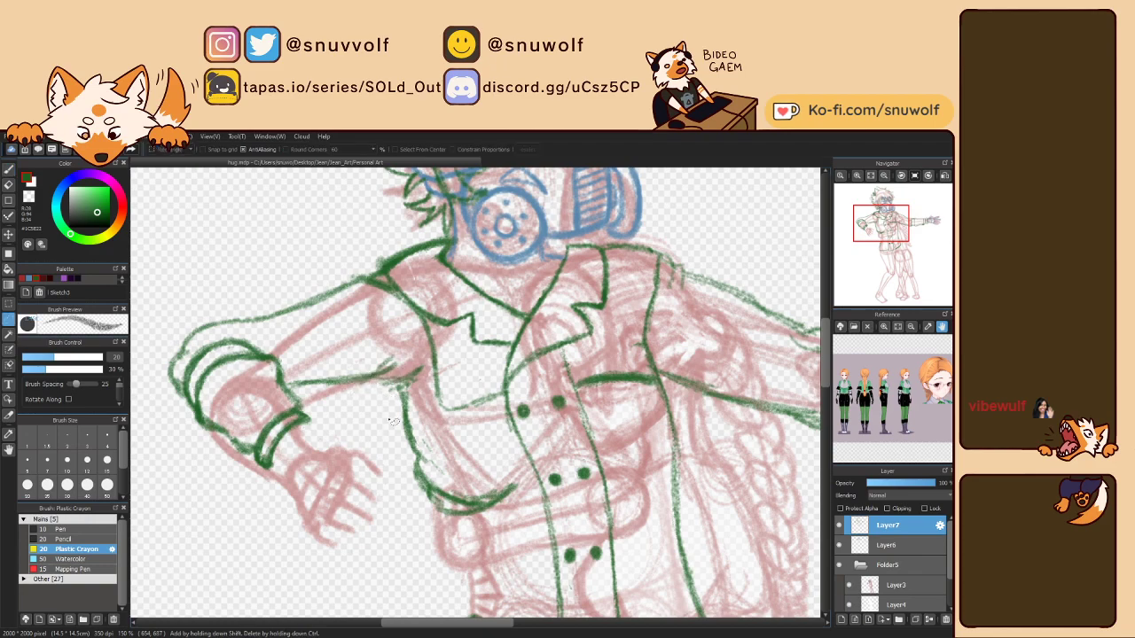
{"action": "mouse_move", "coordinate": [415, 390]}
{"action": "left_mouse_down"}
{"action": "mouse_move", "coordinate": [420, 342]}
{"action": "mouse_move", "coordinate": [387, 293]}
{"action": "left_mouse_up"}
{"action": "mouse_move", "coordinate": [340, 254]}
{"action": "left_mouse_down"}
{"action": "mouse_move", "coordinate": [179, 307]}
{"action": "mouse_move", "coordinate": [174, 471]}
{"action": "mouse_move", "coordinate": [283, 514]}
{"action": "left_mouse_up"}
{"action": "key", "text": "Delete"}
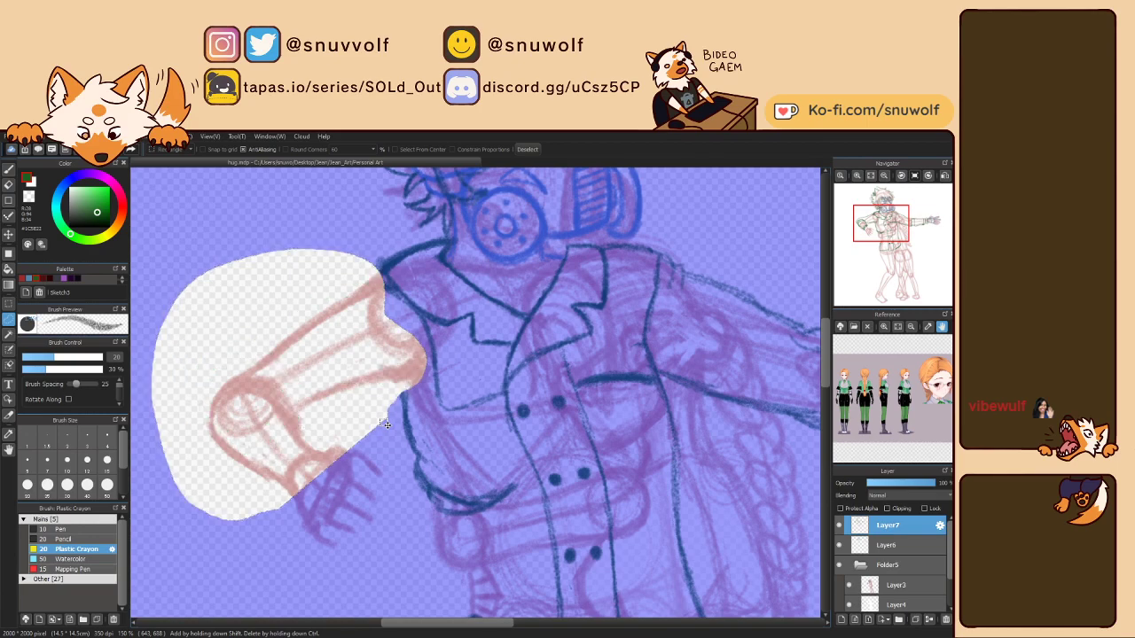
{"action": "key", "text": "ctrl+d"}
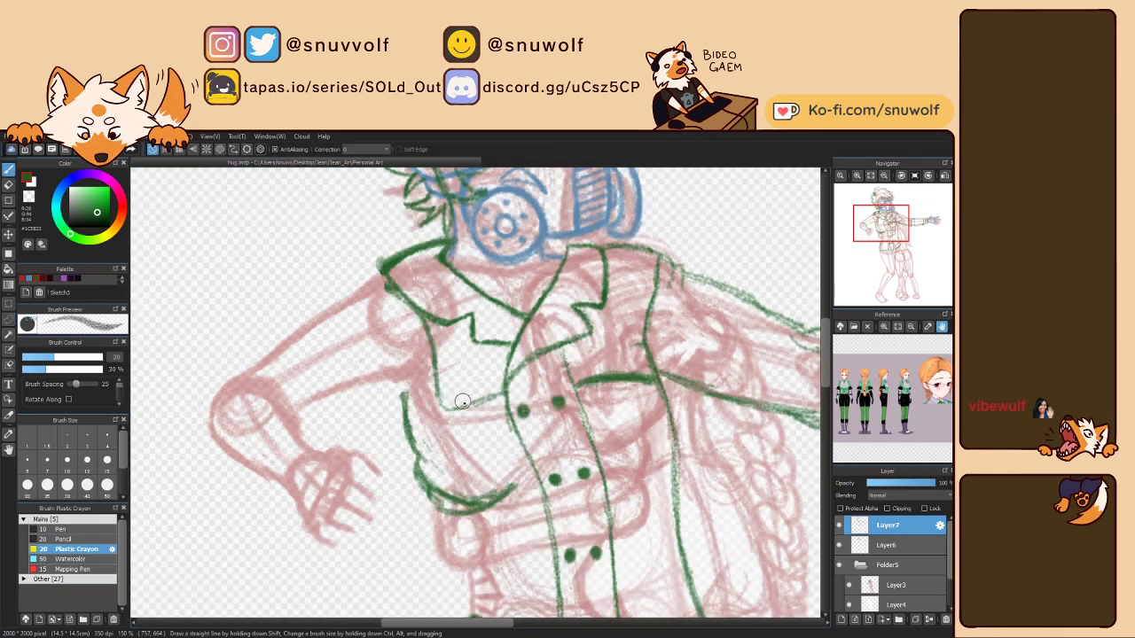
With the brush at size 15, retrace the coat's shoulder seam and sketch green band curves at the bent arm's wrist and elbow.
{"action": "key", "text": "p"}
{"action": "left_click", "coordinate": [107, 460]}
{"action": "mouse_move", "coordinate": [385, 266]}
{"action": "left_mouse_down"}
{"action": "mouse_move", "coordinate": [372, 278]}
{"action": "mouse_move", "coordinate": [465, 333]}
{"action": "left_mouse_up"}
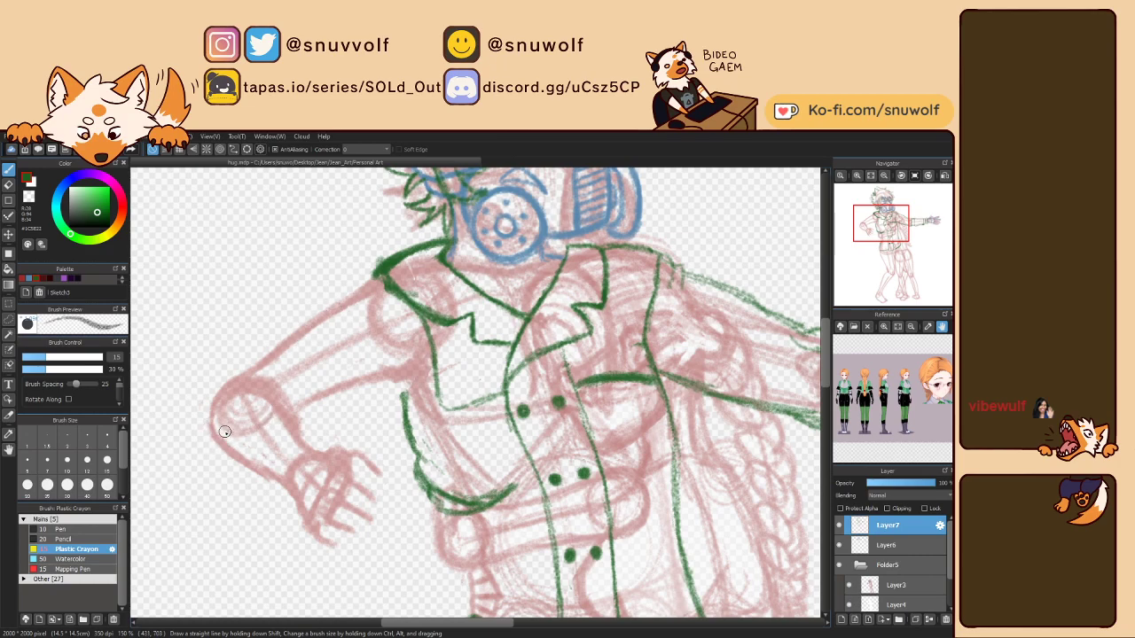
{"action": "mouse_move", "coordinate": [277, 479]}
{"action": "left_mouse_down"}
{"action": "mouse_move", "coordinate": [302, 439]}
{"action": "mouse_move", "coordinate": [271, 475]}
{"action": "left_mouse_up"}
{"action": "mouse_move", "coordinate": [279, 488]}
{"action": "left_mouse_down"}
{"action": "mouse_move", "coordinate": [306, 461]}
{"action": "mouse_move", "coordinate": [289, 480]}
{"action": "mouse_move", "coordinate": [306, 454]}
{"action": "mouse_move", "coordinate": [298, 439]}
{"action": "mouse_move", "coordinate": [311, 438]}
{"action": "mouse_move", "coordinate": [314, 450]}
{"action": "mouse_move", "coordinate": [298, 439]}
{"action": "mouse_move", "coordinate": [302, 447]}
{"action": "left_mouse_up"}
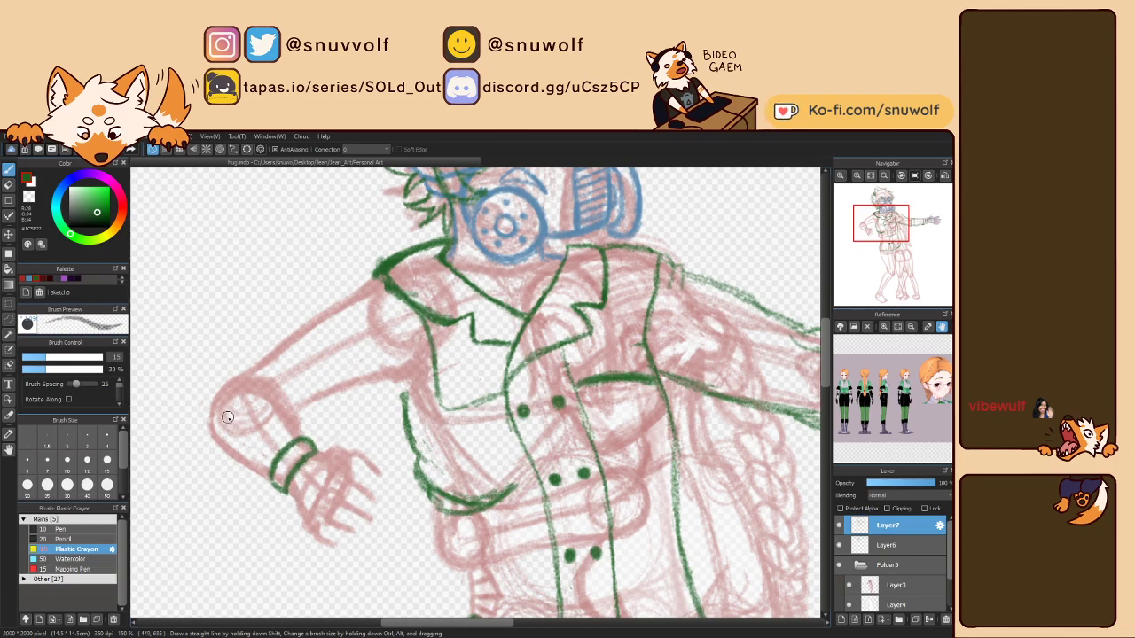
{"action": "mouse_move", "coordinate": [215, 436]}
{"action": "left_mouse_down"}
{"action": "mouse_move", "coordinate": [218, 413]}
{"action": "mouse_move", "coordinate": [245, 401]}
{"action": "mouse_move", "coordinate": [287, 411]}
{"action": "mouse_move", "coordinate": [282, 424]}
{"action": "left_mouse_up"}
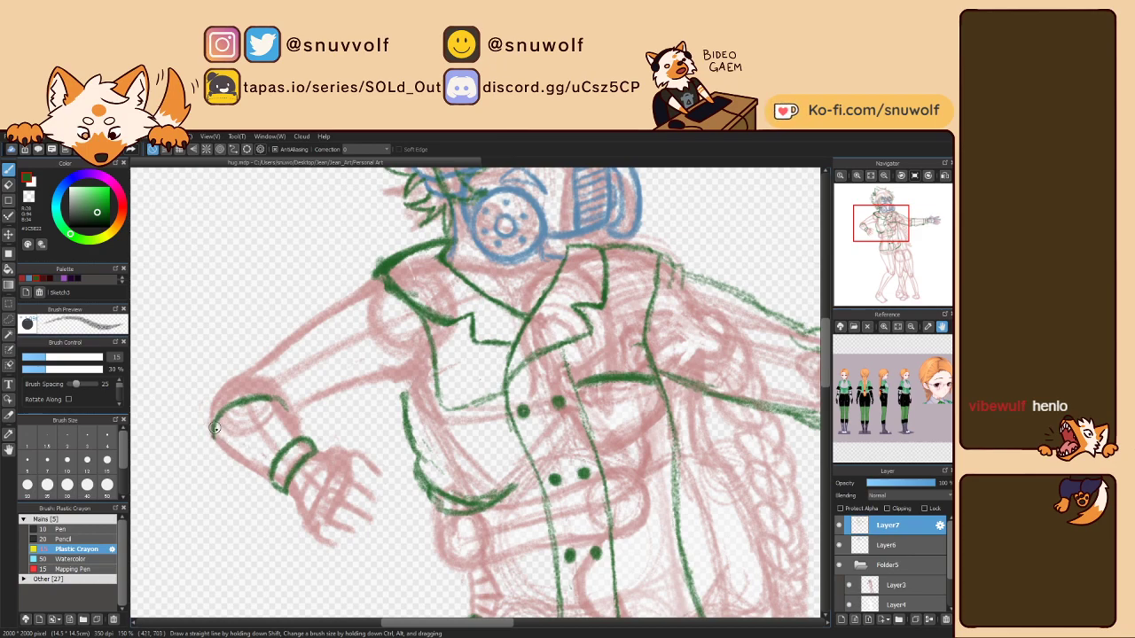
Draw a green arrow pointing at the masked character's head with the handwritten note "Stupid".
{"action": "mouse_move", "coordinate": [725, 190]}
{"action": "left_mouse_down"}
{"action": "mouse_move", "coordinate": [656, 295]}
{"action": "mouse_move", "coordinate": [659, 399]}
{"action": "left_mouse_up"}
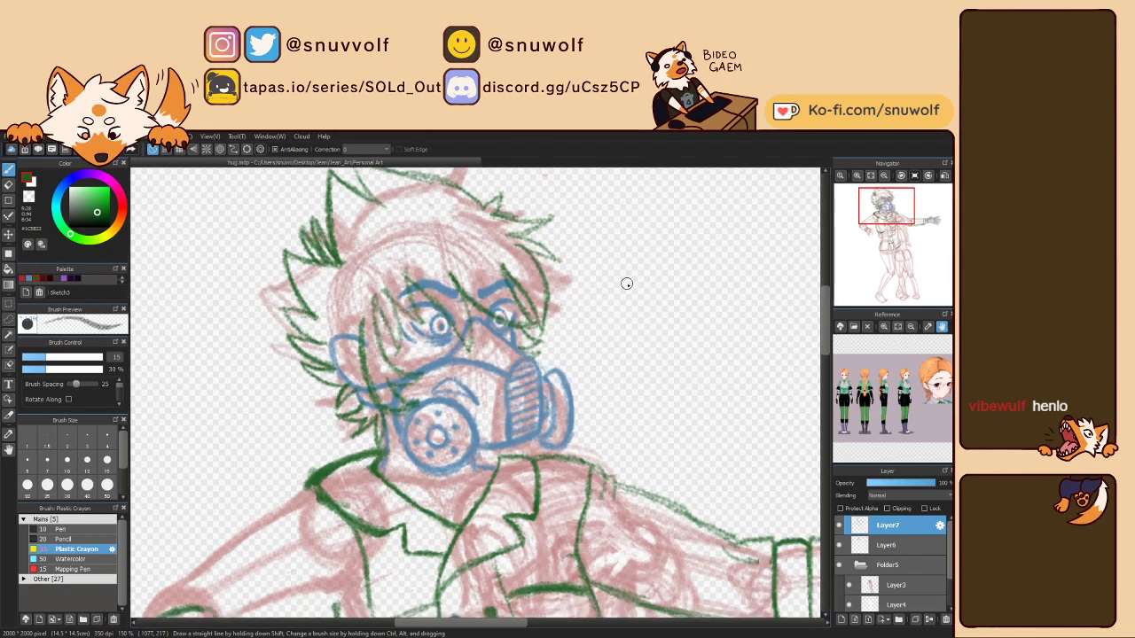
{"action": "mouse_move", "coordinate": [586, 289]}
{"action": "left_mouse_down"}
{"action": "mouse_move", "coordinate": [651, 270]}
{"action": "mouse_move", "coordinate": [603, 295]}
{"action": "left_mouse_up"}
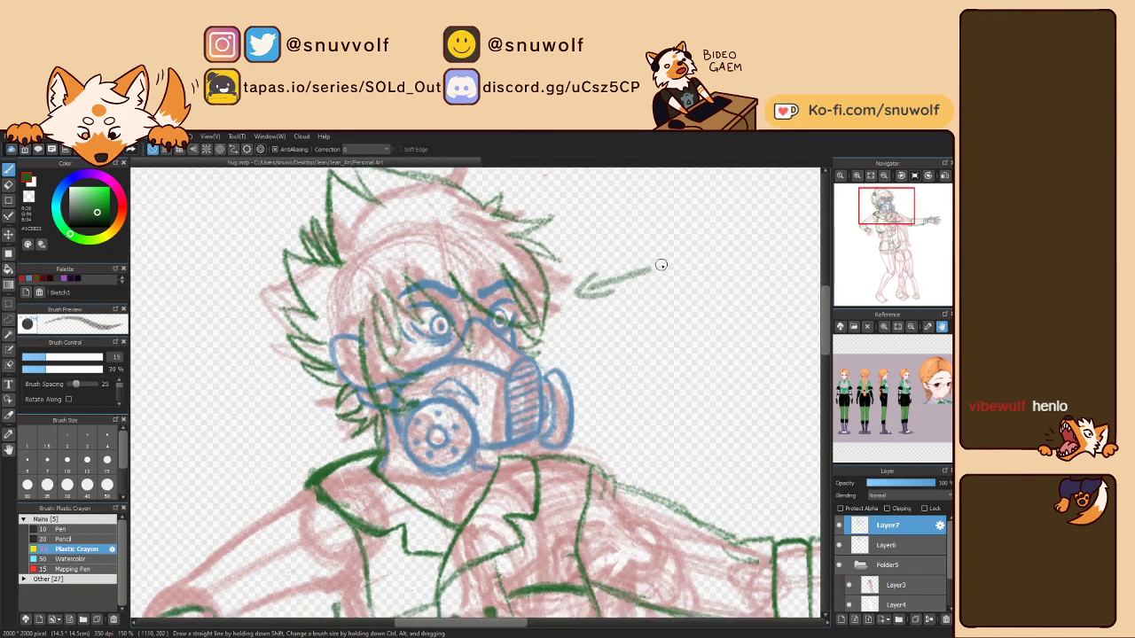
{"action": "mouse_move", "coordinate": [696, 249]}
{"action": "left_mouse_down"}
{"action": "mouse_move", "coordinate": [672, 276]}
{"action": "mouse_move", "coordinate": [703, 275]}
{"action": "mouse_move", "coordinate": [720, 254]}
{"action": "left_mouse_up"}
{"action": "mouse_move", "coordinate": [719, 256]}
{"action": "left_mouse_down"}
{"action": "mouse_move", "coordinate": [748, 256]}
{"action": "mouse_move", "coordinate": [784, 282]}
{"action": "left_mouse_up"}
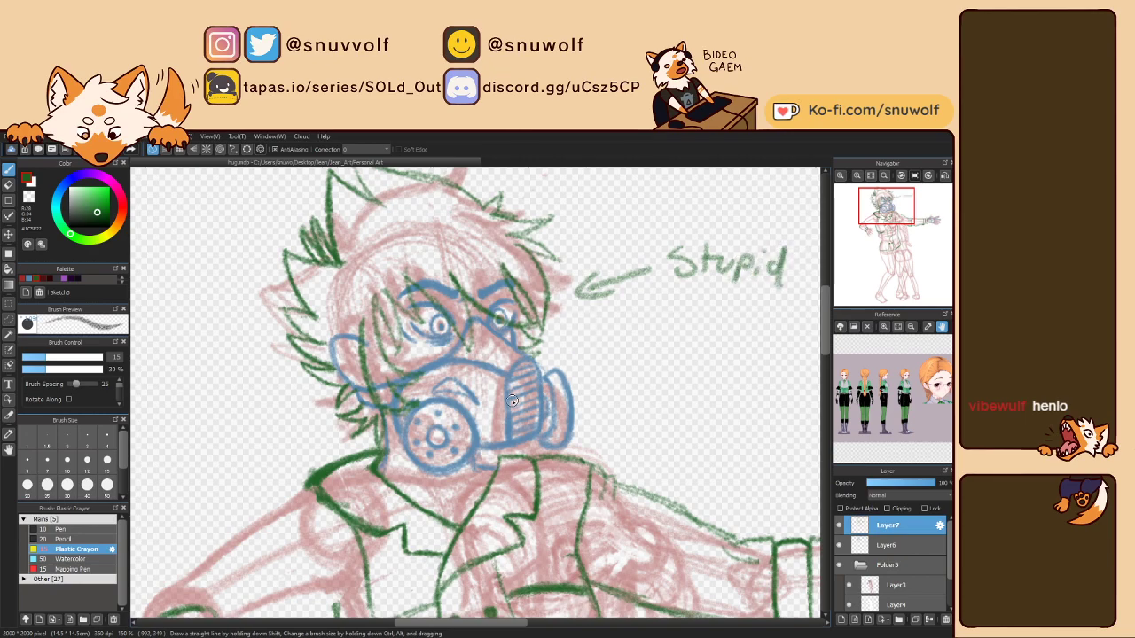
Build up the elbow cuff of the bent arm with parallel curved bands and a rounded sleeve bulge above them.
{"action": "mouse_move", "coordinate": [890, 220]}
{"action": "left_click_drag", "start_coordinate": [890, 219], "coordinate": [878, 238]}
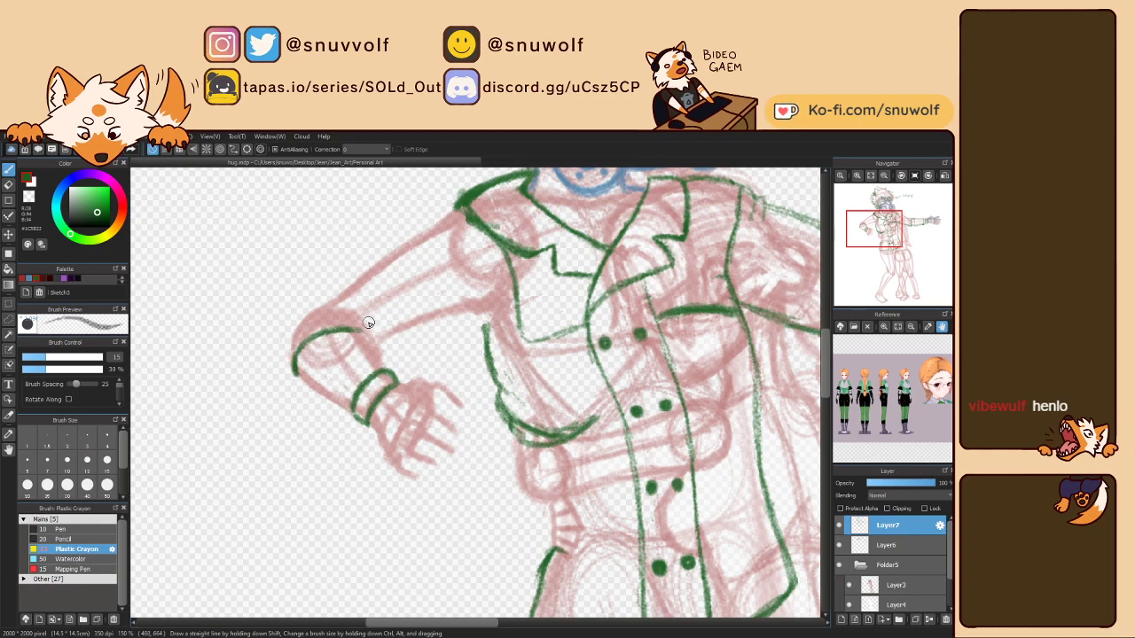
{"action": "left_click_drag", "start_coordinate": [350, 331], "coordinate": [368, 344]}
{"action": "mouse_move", "coordinate": [291, 370]}
{"action": "left_mouse_down"}
{"action": "mouse_move", "coordinate": [326, 330]}
{"action": "mouse_move", "coordinate": [301, 336]}
{"action": "mouse_move", "coordinate": [349, 323]}
{"action": "mouse_move", "coordinate": [321, 325]}
{"action": "mouse_move", "coordinate": [362, 328]}
{"action": "mouse_move", "coordinate": [307, 338]}
{"action": "mouse_move", "coordinate": [294, 364]}
{"action": "mouse_move", "coordinate": [308, 384]}
{"action": "mouse_move", "coordinate": [310, 362]}
{"action": "mouse_move", "coordinate": [303, 373]}
{"action": "mouse_move", "coordinate": [317, 370]}
{"action": "mouse_move", "coordinate": [326, 343]}
{"action": "mouse_move", "coordinate": [304, 374]}
{"action": "mouse_move", "coordinate": [349, 343]}
{"action": "mouse_move", "coordinate": [323, 346]}
{"action": "mouse_move", "coordinate": [367, 342]}
{"action": "mouse_move", "coordinate": [320, 351]}
{"action": "mouse_move", "coordinate": [303, 375]}
{"action": "mouse_move", "coordinate": [305, 361]}
{"action": "mouse_move", "coordinate": [314, 390]}
{"action": "mouse_move", "coordinate": [317, 365]}
{"action": "mouse_move", "coordinate": [306, 375]}
{"action": "mouse_move", "coordinate": [319, 378]}
{"action": "mouse_move", "coordinate": [347, 342]}
{"action": "left_mouse_up"}
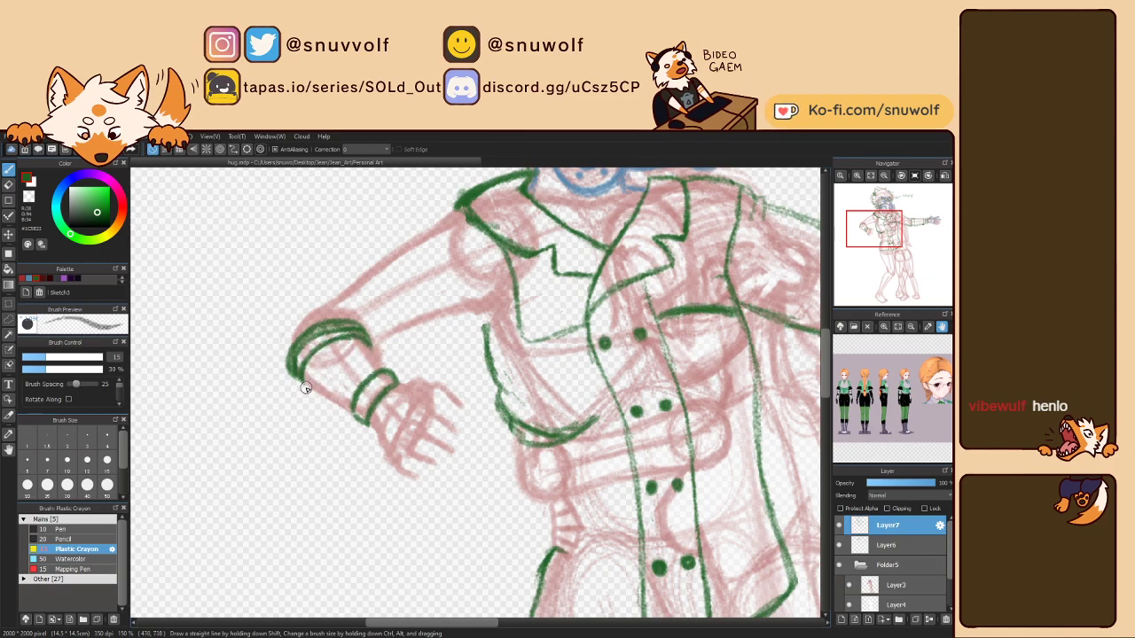
{"action": "left_click_drag", "start_coordinate": [305, 387], "coordinate": [300, 378]}
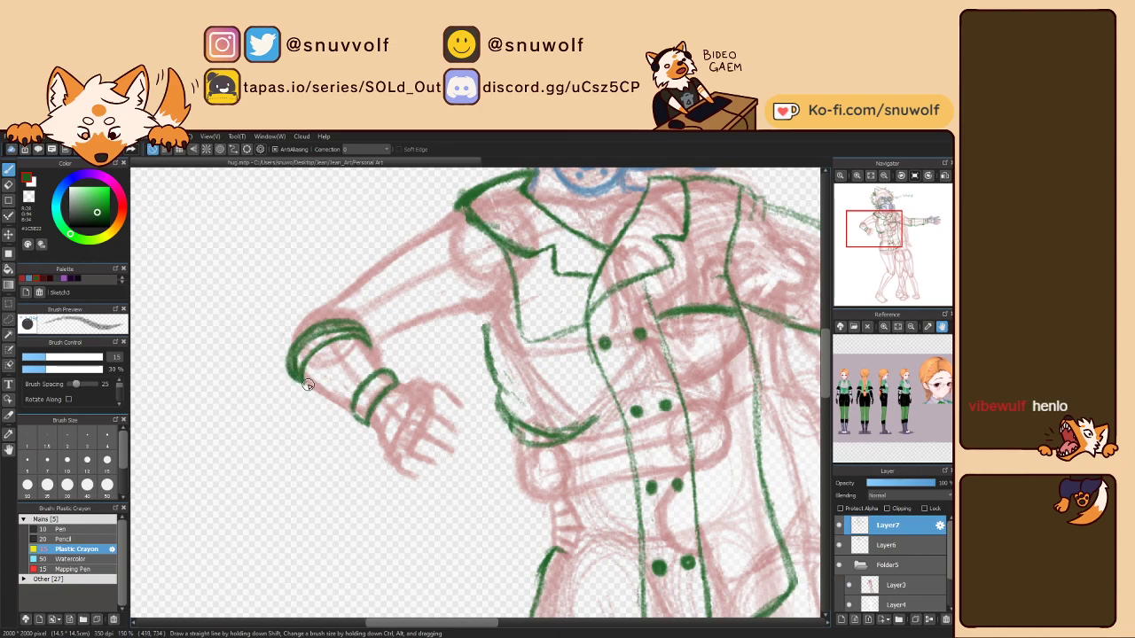
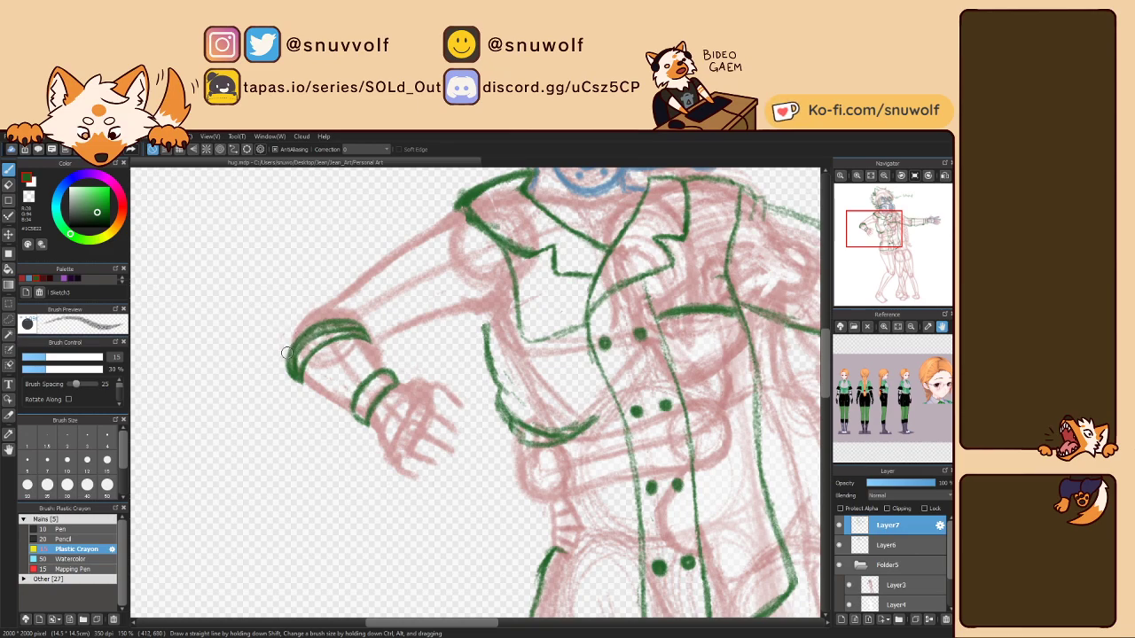
{"action": "mouse_move", "coordinate": [286, 364]}
{"action": "left_mouse_down"}
{"action": "mouse_move", "coordinate": [289, 324]}
{"action": "mouse_move", "coordinate": [282, 355]}
{"action": "mouse_move", "coordinate": [307, 316]}
{"action": "mouse_move", "coordinate": [289, 323]}
{"action": "mouse_move", "coordinate": [314, 308]}
{"action": "mouse_move", "coordinate": [338, 300]}
{"action": "mouse_move", "coordinate": [323, 310]}
{"action": "mouse_move", "coordinate": [361, 322]}
{"action": "left_mouse_up"}
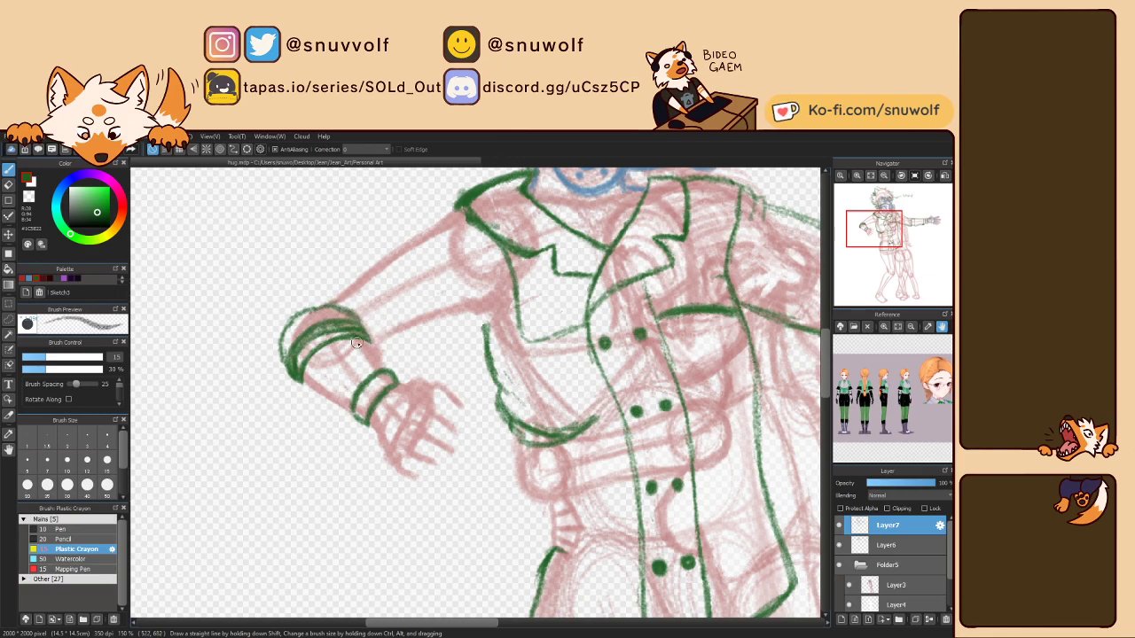
Outline both sides of the green forearm covering from the elbow cuff to the wrist, undoing unwanted strokes.
{"action": "mouse_move", "coordinate": [300, 383]}
{"action": "left_mouse_down"}
{"action": "mouse_move", "coordinate": [304, 398]}
{"action": "mouse_move", "coordinate": [352, 408]}
{"action": "left_mouse_up"}
{"action": "mouse_move", "coordinate": [301, 381]}
{"action": "left_mouse_down"}
{"action": "mouse_move", "coordinate": [304, 400]}
{"action": "mouse_move", "coordinate": [348, 414]}
{"action": "left_mouse_up"}
{"action": "left_click_drag", "start_coordinate": [365, 339], "coordinate": [377, 345]}
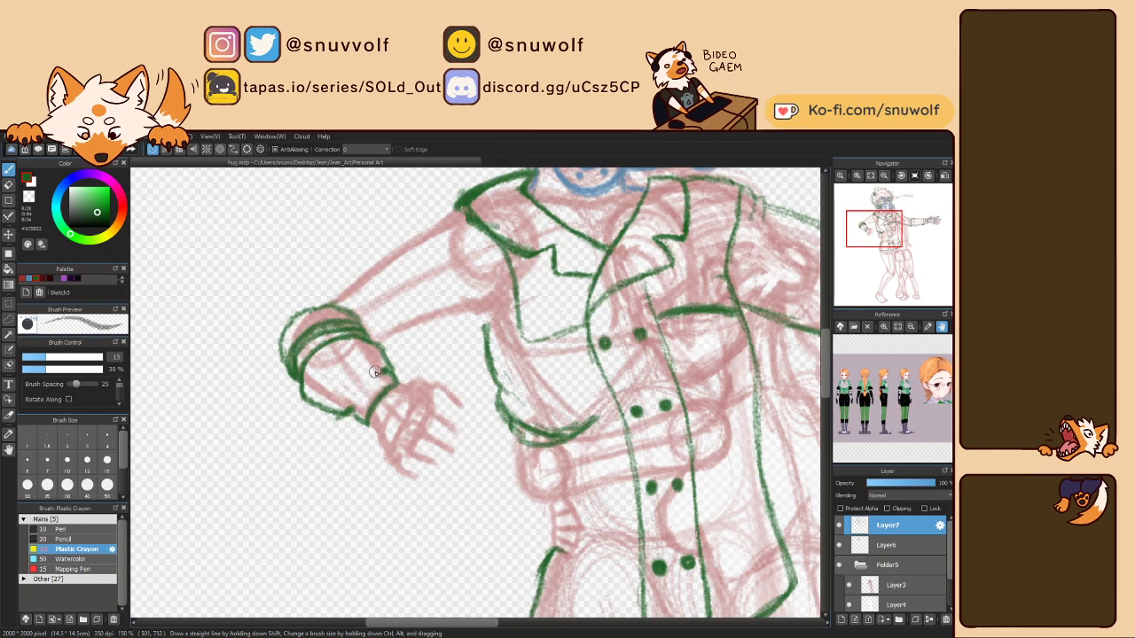
{"action": "key", "text": "ctrl+z"}
{"action": "key", "text": "ctrl+z"}
Sketch the wrist band with small flared ends on both sides of the bent arm.
{"action": "left_click_drag", "start_coordinate": [405, 386], "coordinate": [406, 387]}
{"action": "left_click_drag", "start_coordinate": [358, 424], "coordinate": [373, 429]}
{"action": "left_click_drag", "start_coordinate": [386, 369], "coordinate": [402, 383]}
{"action": "mouse_move", "coordinate": [349, 411]}
{"action": "left_mouse_down"}
{"action": "mouse_move", "coordinate": [377, 373]}
{"action": "mouse_move", "coordinate": [397, 365]}
{"action": "mouse_move", "coordinate": [401, 380]}
{"action": "left_mouse_up"}
Check the outstretched arm's sleeve, then redraw the bent arm's wrist band as two curves with a flared glove edge.
{"action": "left_click", "coordinate": [909, 233]}
{"action": "left_click_drag", "start_coordinate": [909, 233], "coordinate": [910, 234]}
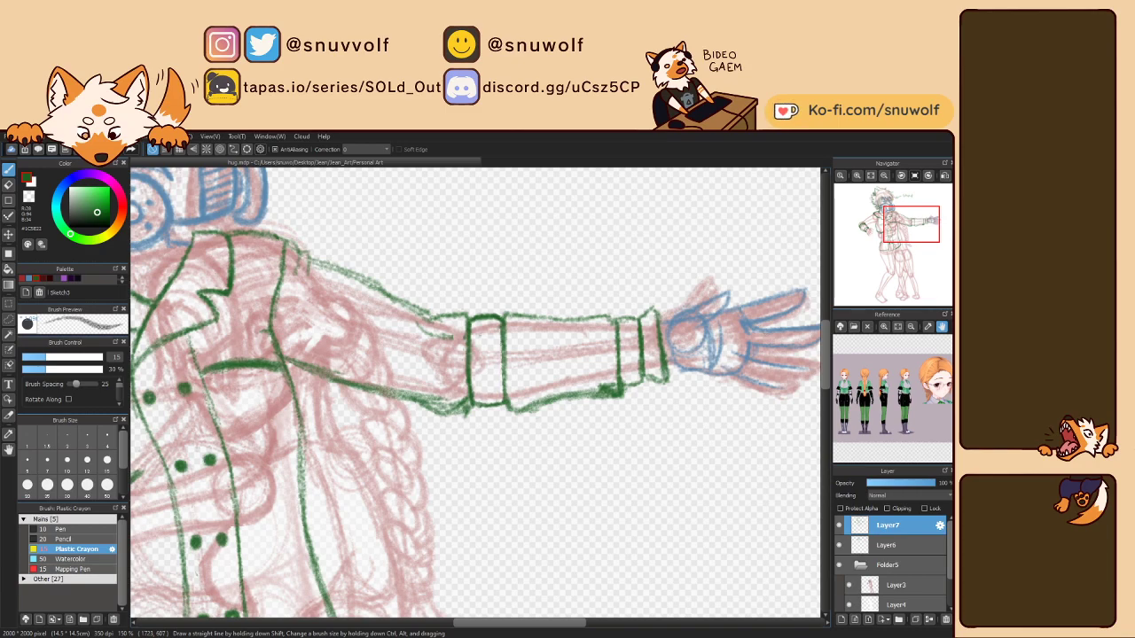
{"action": "left_click_drag", "start_coordinate": [898, 221], "coordinate": [875, 228]}
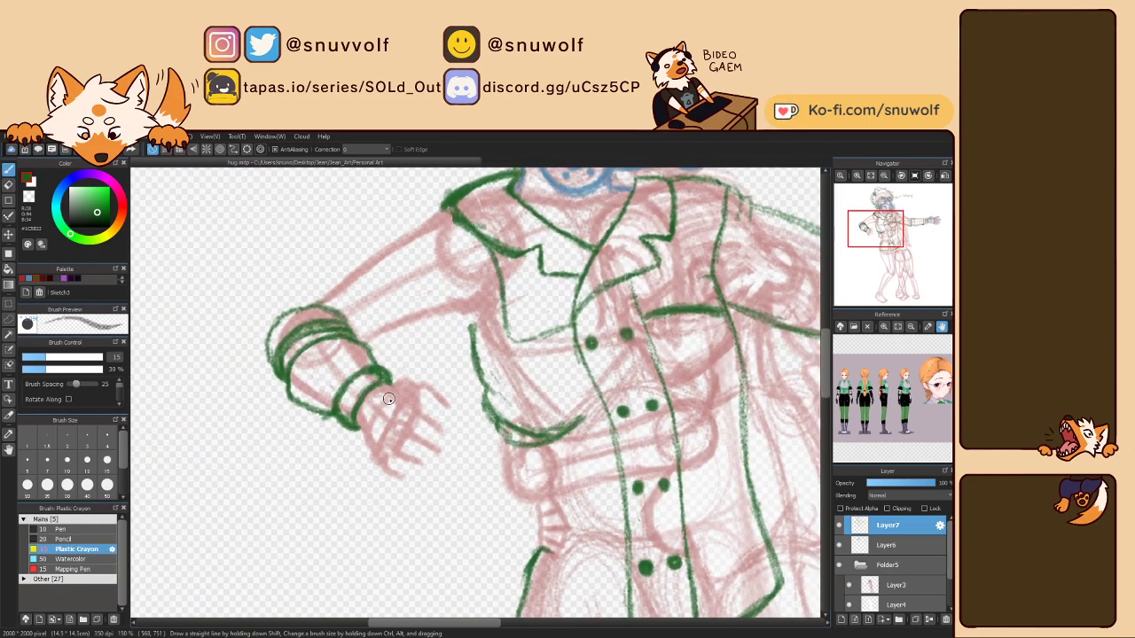
{"action": "left_click_drag", "start_coordinate": [361, 406], "coordinate": [358, 432]}
{"action": "key", "text": "ctrl+z"}
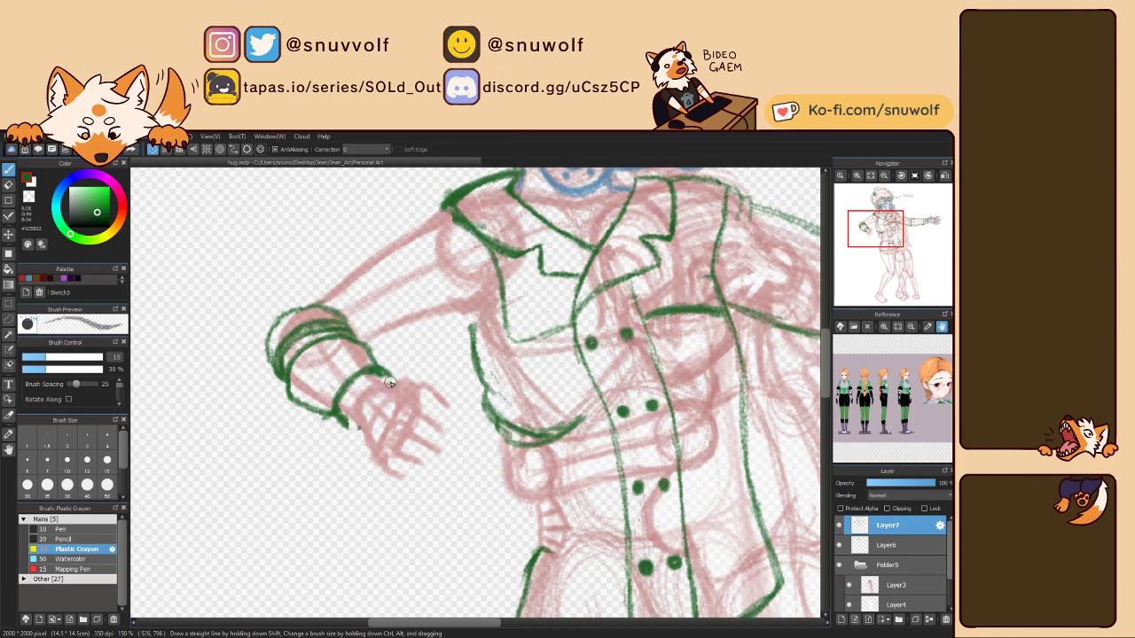
{"action": "left_click_drag", "start_coordinate": [339, 409], "coordinate": [356, 368]}
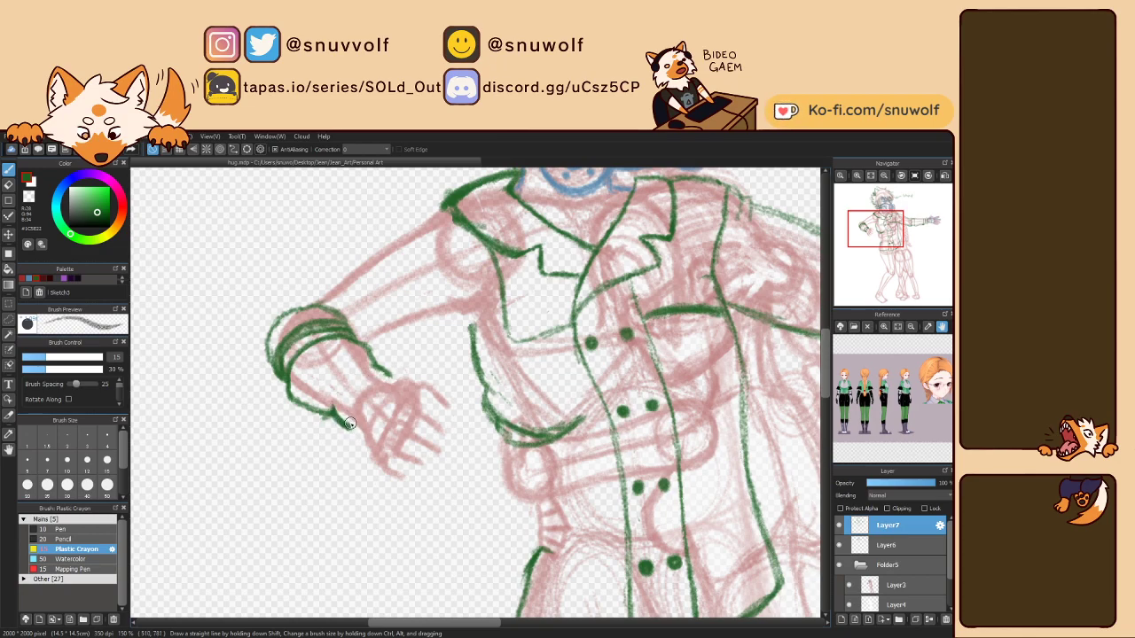
{"action": "mouse_move", "coordinate": [350, 425]}
{"action": "left_mouse_down"}
{"action": "mouse_move", "coordinate": [366, 392]}
{"action": "mouse_move", "coordinate": [349, 400]}
{"action": "mouse_move", "coordinate": [386, 374]}
{"action": "left_mouse_up"}
{"action": "mouse_move", "coordinate": [328, 413]}
{"action": "left_mouse_down"}
{"action": "mouse_move", "coordinate": [295, 396]}
{"action": "mouse_move", "coordinate": [313, 412]}
{"action": "mouse_move", "coordinate": [300, 401]}
{"action": "mouse_move", "coordinate": [317, 410]}
{"action": "mouse_move", "coordinate": [335, 401]}
{"action": "mouse_move", "coordinate": [328, 409]}
{"action": "mouse_move", "coordinate": [367, 366]}
{"action": "mouse_move", "coordinate": [342, 393]}
{"action": "mouse_move", "coordinate": [367, 368]}
{"action": "mouse_move", "coordinate": [390, 378]}
{"action": "left_mouse_up"}
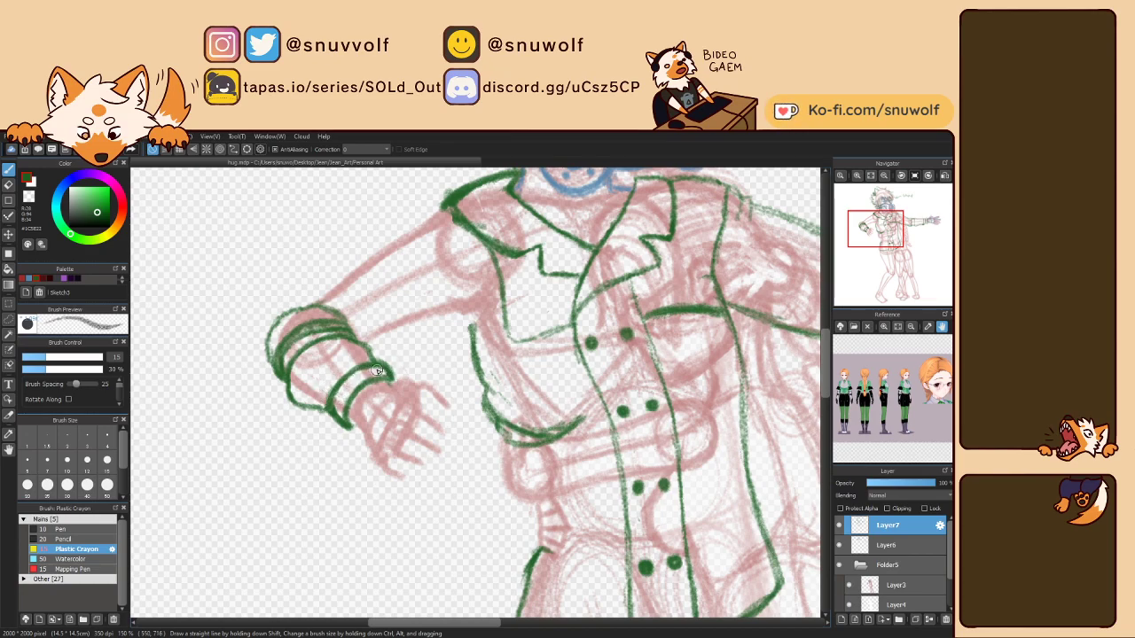
{"action": "left_click_drag", "start_coordinate": [376, 377], "coordinate": [346, 417]}
{"action": "mouse_move", "coordinate": [355, 436]}
{"action": "left_mouse_down"}
{"action": "mouse_move", "coordinate": [360, 404]}
{"action": "mouse_move", "coordinate": [387, 386]}
{"action": "mouse_move", "coordinate": [378, 393]}
{"action": "left_mouse_up"}
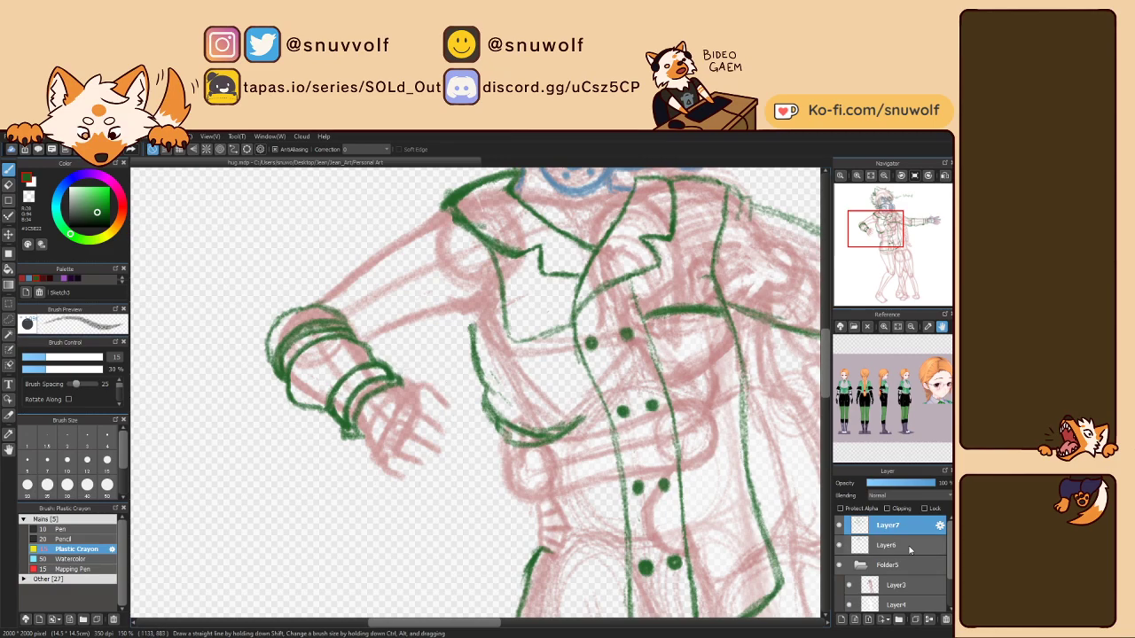
On Layer6 in blue, sketch the outer contours on both sides of the bent arm's hand, undoing an unwanted finger stroke.
{"action": "left_click", "coordinate": [869, 546]}
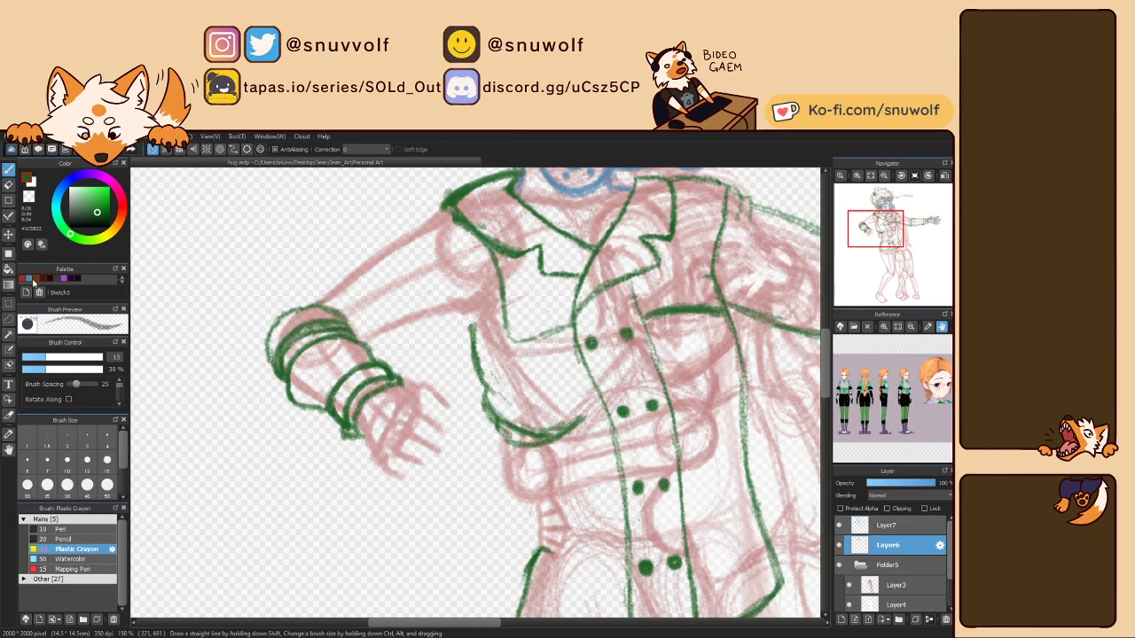
{"action": "left_click", "coordinate": [29, 278]}
{"action": "left_click", "coordinate": [840, 526]}
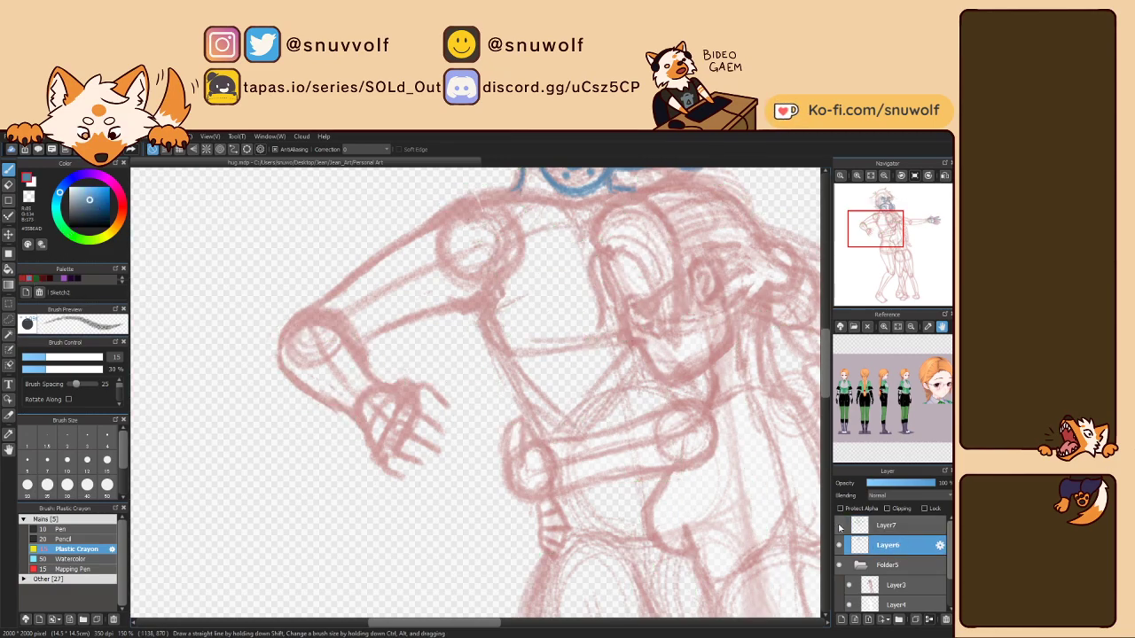
{"action": "left_click", "coordinate": [840, 526]}
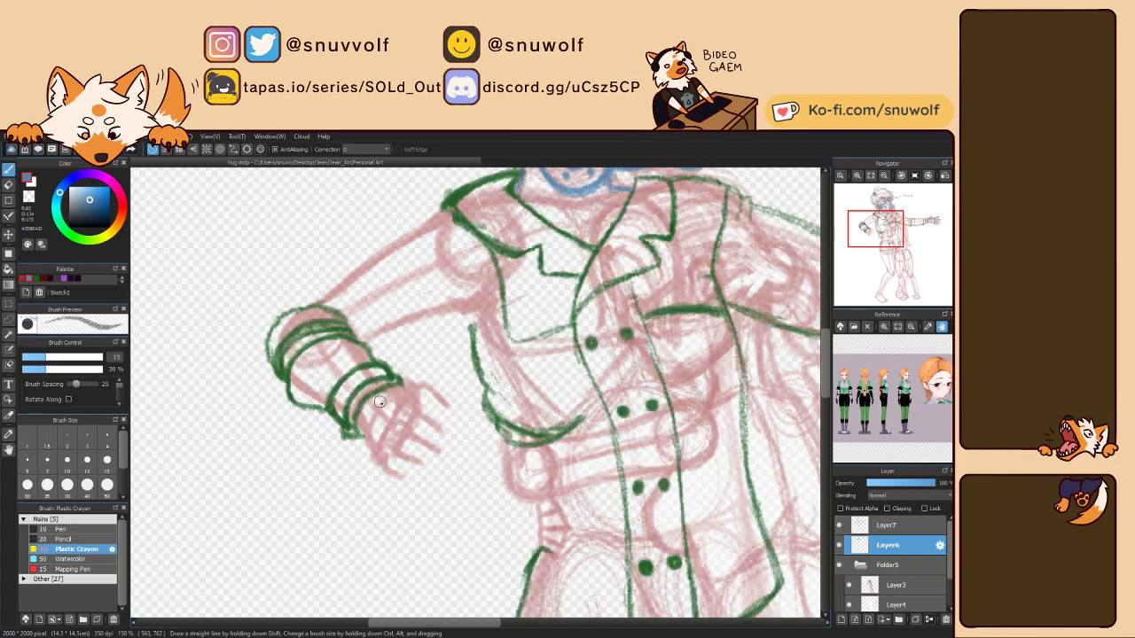
{"action": "mouse_move", "coordinate": [358, 427]}
{"action": "left_mouse_down"}
{"action": "mouse_move", "coordinate": [375, 474]}
{"action": "mouse_move", "coordinate": [415, 486]}
{"action": "left_mouse_up"}
{"action": "left_click_drag", "start_coordinate": [398, 420], "coordinate": [431, 456]}
{"action": "key", "text": "ctrl+z"}
{"action": "key", "text": "ctrl+z"}
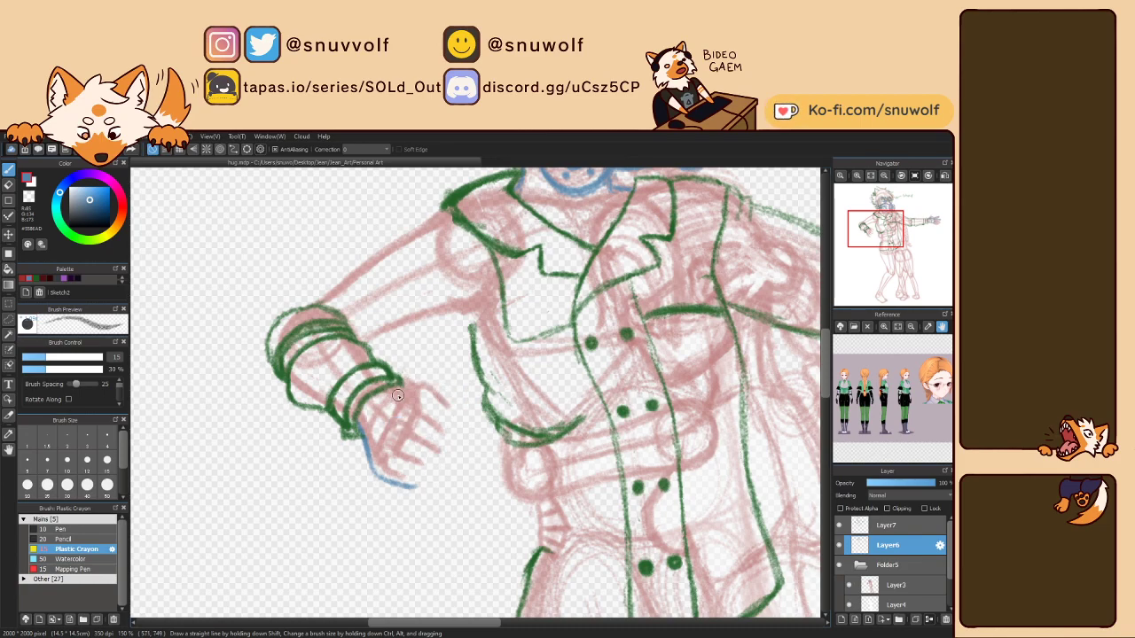
{"action": "left_click_drag", "start_coordinate": [390, 388], "coordinate": [439, 428]}
Block in the bent arm's hand in blue with the thumb-side contour, knuckle circles and first finger outlines.
{"action": "key", "text": "Right"}
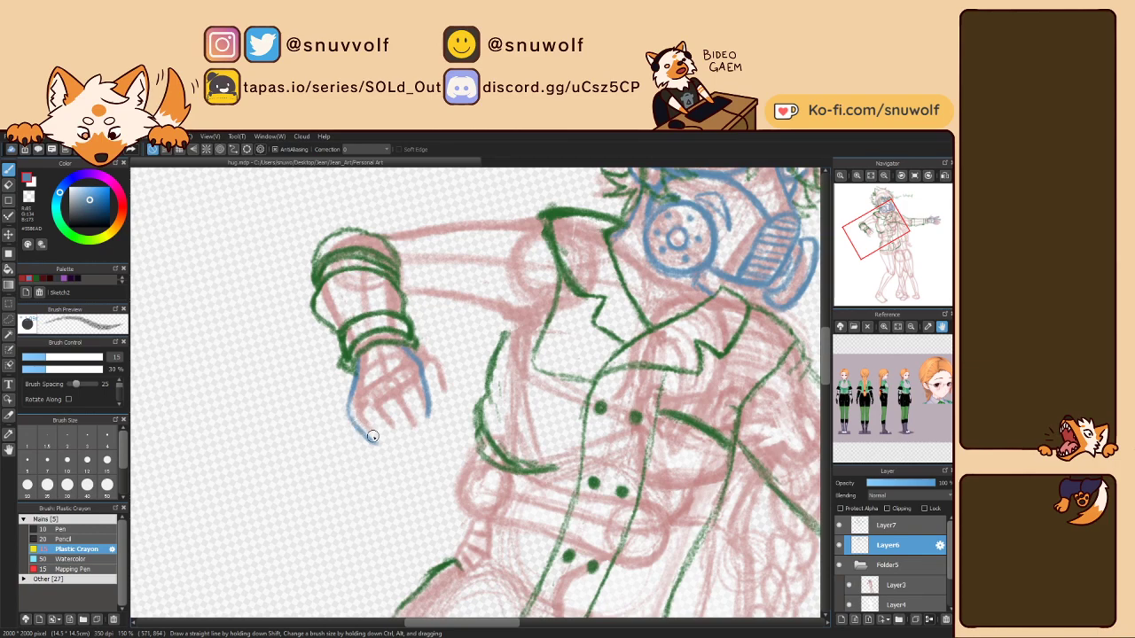
{"action": "left_click_drag", "start_coordinate": [420, 364], "coordinate": [431, 427]}
{"action": "mouse_move", "coordinate": [421, 370]}
{"action": "left_mouse_down"}
{"action": "mouse_move", "coordinate": [431, 431]}
{"action": "mouse_move", "coordinate": [402, 395]}
{"action": "left_mouse_up"}
{"action": "left_click_drag", "start_coordinate": [397, 404], "coordinate": [400, 415]}
{"action": "left_click_drag", "start_coordinate": [395, 413], "coordinate": [406, 446]}
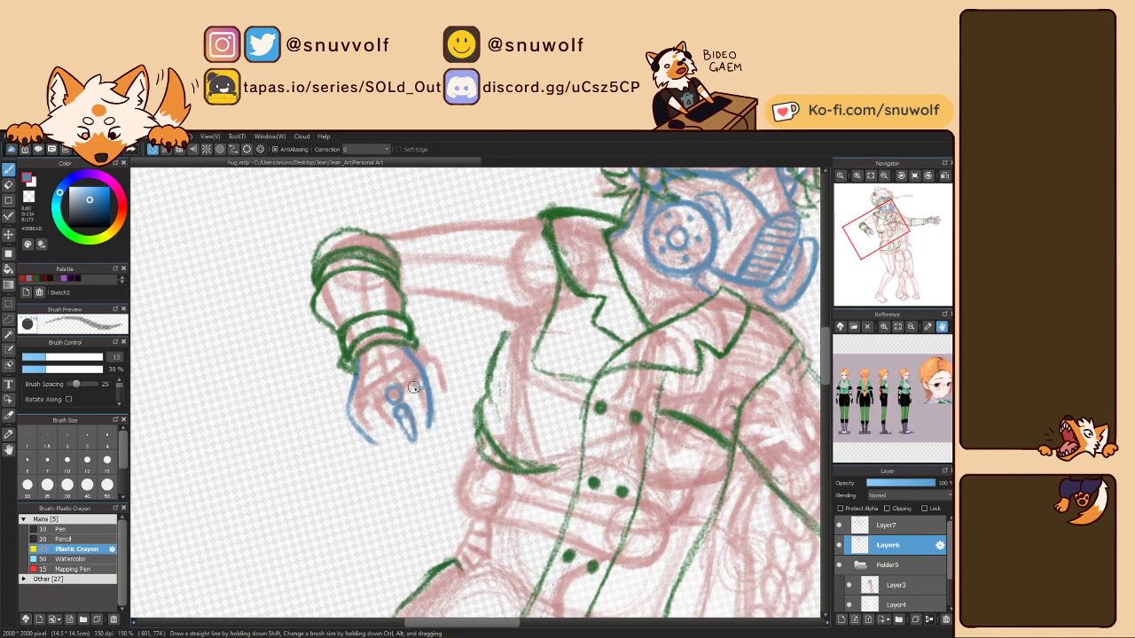
{"action": "left_click_drag", "start_coordinate": [413, 391], "coordinate": [370, 408]}
{"action": "left_click_drag", "start_coordinate": [415, 390], "coordinate": [422, 425]}
Set the brush size to 10 and sketch the remaining fingers on the bent arm's hand.
{"action": "left_click", "coordinate": [69, 462]}
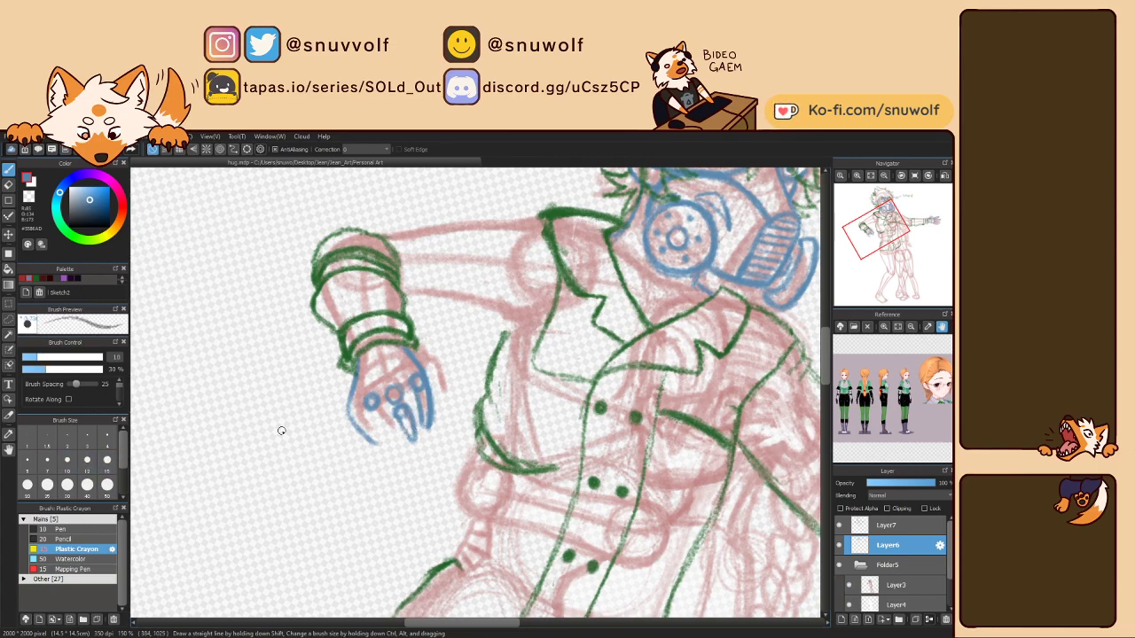
{"action": "mouse_move", "coordinate": [894, 231]}
{"action": "left_mouse_down"}
{"action": "mouse_move", "coordinate": [916, 233]}
{"action": "mouse_move", "coordinate": [880, 238]}
{"action": "left_mouse_up"}
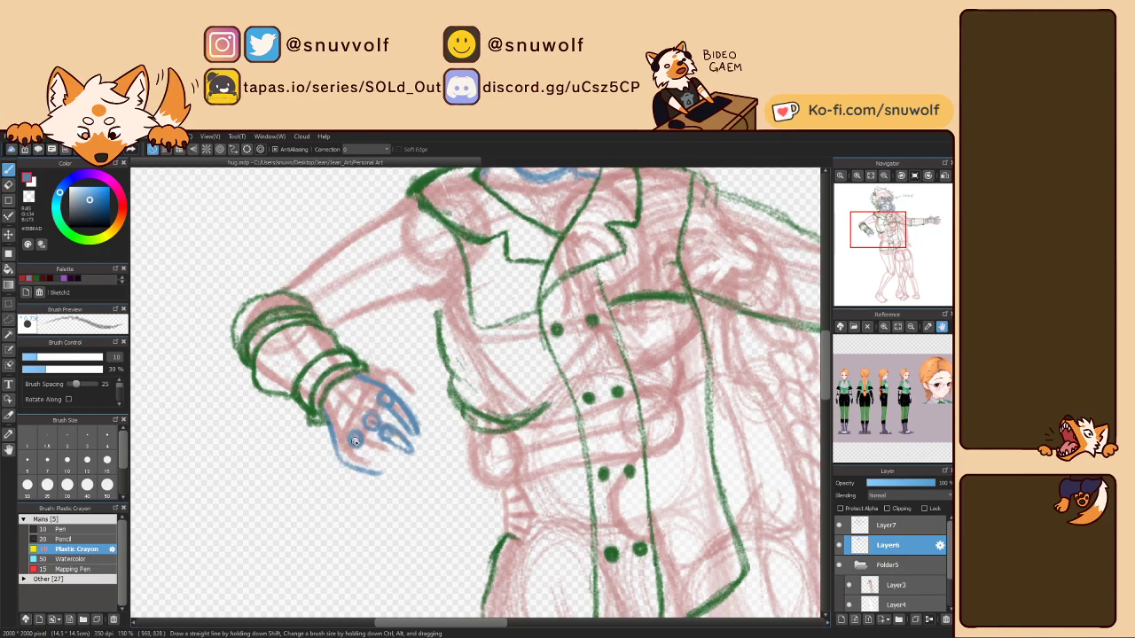
{"action": "left_click_drag", "start_coordinate": [368, 451], "coordinate": [388, 459]}
{"action": "key", "text": "Right"}
{"action": "key", "text": "Right"}
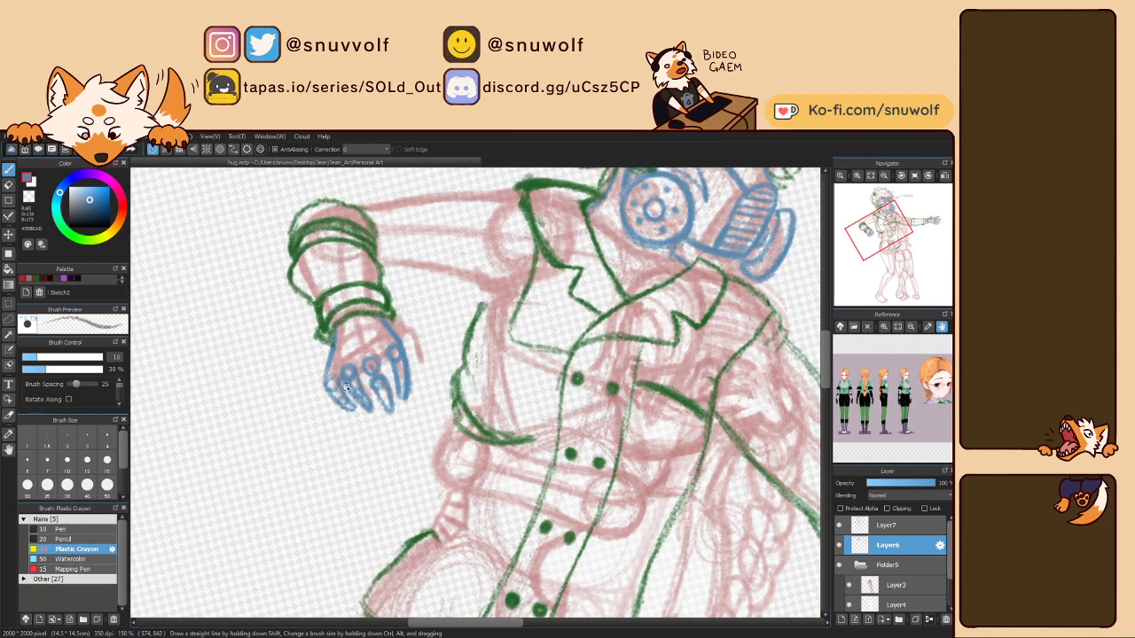
{"action": "key", "text": "Up"}
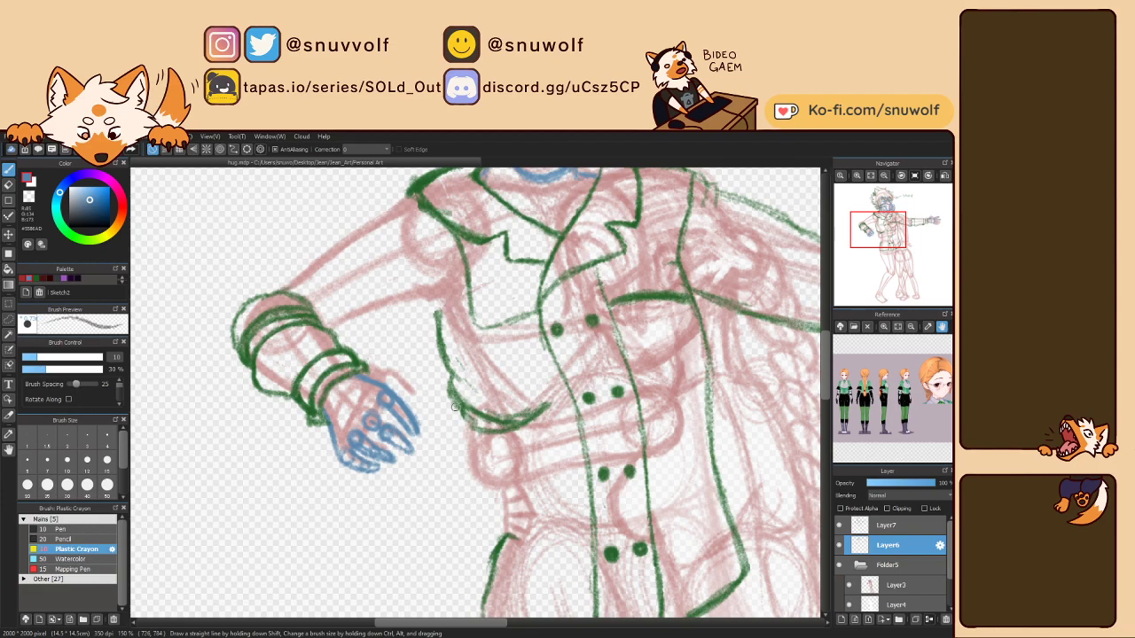
Replace the knuckle circles on the bent arm's hand with continuous blue outlines around each finger.
{"action": "key", "text": "Right"}
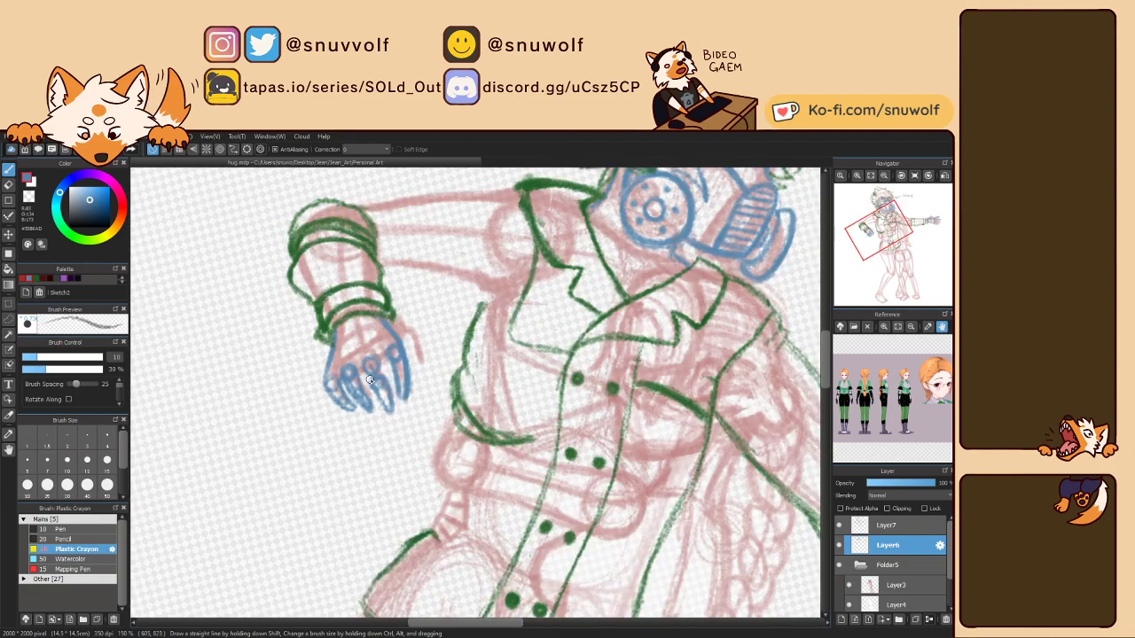
{"action": "mouse_move", "coordinate": [362, 366]}
{"action": "left_mouse_down"}
{"action": "mouse_move", "coordinate": [371, 383]}
{"action": "mouse_move", "coordinate": [390, 379]}
{"action": "mouse_move", "coordinate": [388, 410]}
{"action": "mouse_move", "coordinate": [382, 366]}
{"action": "left_mouse_up"}
{"action": "key", "text": "Up"}
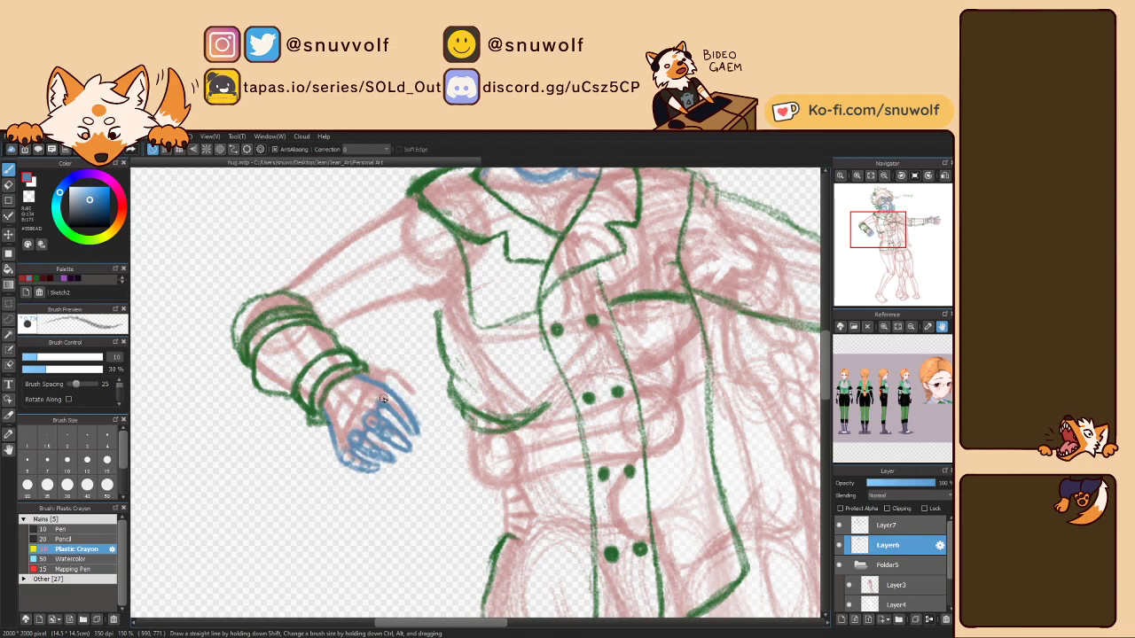
{"action": "key", "text": "Right"}
{"action": "key", "text": "Right"}
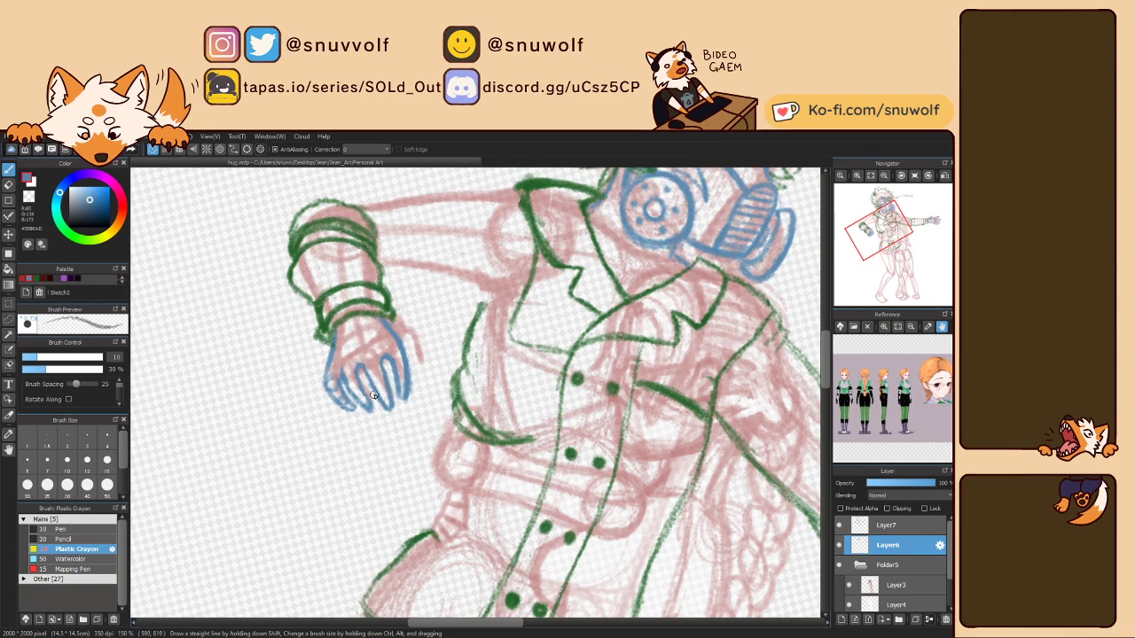
{"action": "key", "text": "Right"}
{"action": "key", "text": "Left"}
{"action": "key", "text": "Left"}
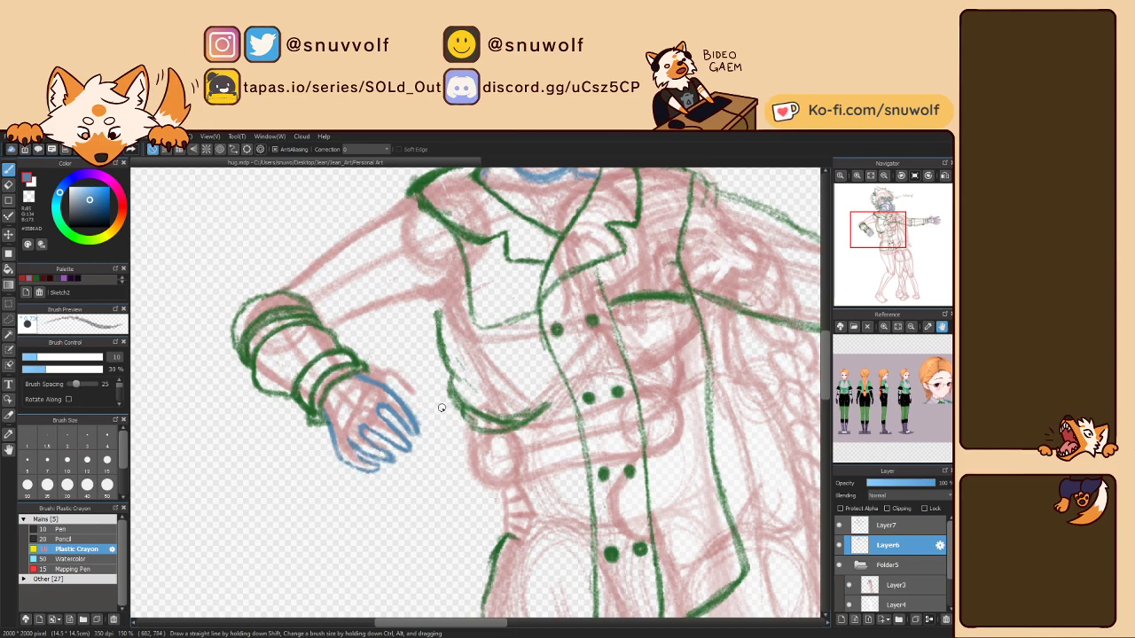
Refine the middle finger and reshape the index finger's outer edge on the bent arm's hand, undoing unwanted strokes.
{"action": "left_click", "coordinate": [858, 176]}
{"action": "left_click_drag", "start_coordinate": [868, 228], "coordinate": [871, 232]}
{"action": "key", "text": "Right"}
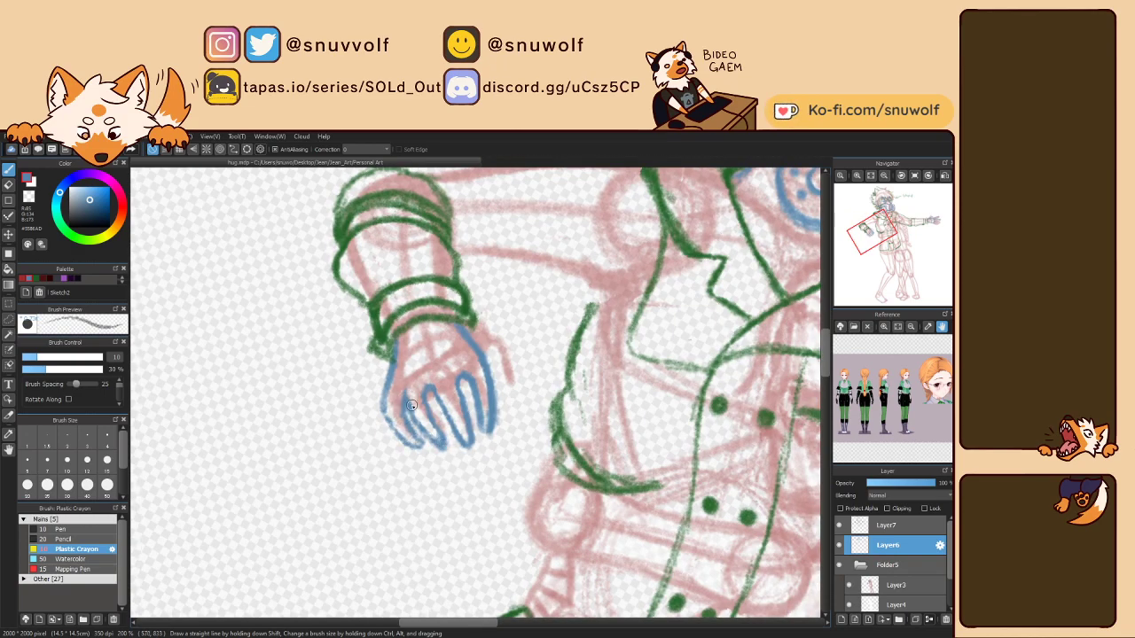
{"action": "left_click_drag", "start_coordinate": [406, 395], "coordinate": [453, 377]}
{"action": "key", "text": "Up"}
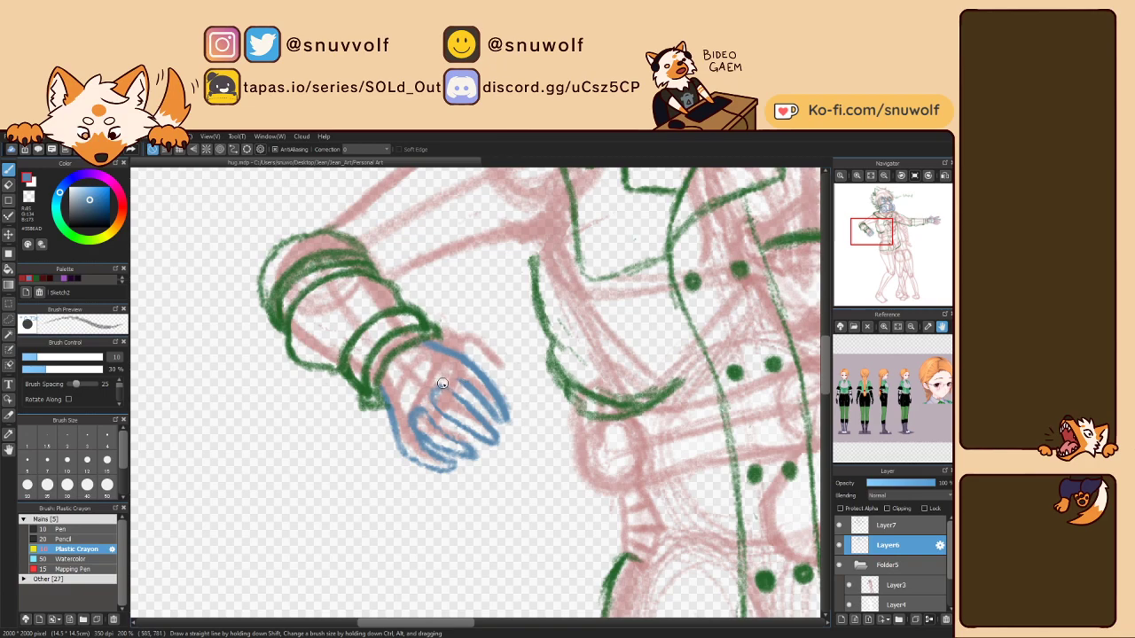
{"action": "left_click_drag", "start_coordinate": [450, 389], "coordinate": [485, 406]}
{"action": "key", "text": "ctrl+z"}
{"action": "left_click_drag", "start_coordinate": [464, 389], "coordinate": [498, 429]}
{"action": "key", "text": "ctrl+z"}
{"action": "left_click_drag", "start_coordinate": [493, 391], "coordinate": [505, 418]}
{"action": "mouse_move", "coordinate": [464, 358]}
{"action": "left_mouse_down"}
{"action": "mouse_move", "coordinate": [498, 412]}
{"action": "mouse_move", "coordinate": [499, 393]}
{"action": "left_mouse_up"}
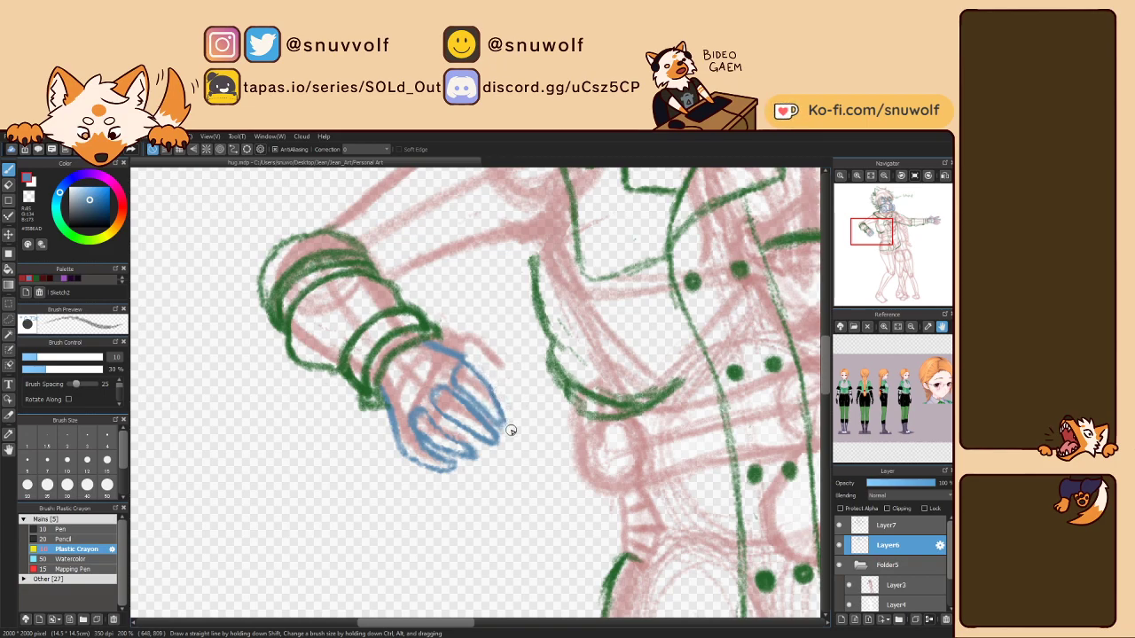
Erase the ring and little finger strokes, the adjoining hand edge and the top of the middle finger.
{"action": "key", "text": "Right"}
{"action": "key", "text": "Right"}
{"action": "key", "text": "Right"}
{"action": "key", "text": "Right"}
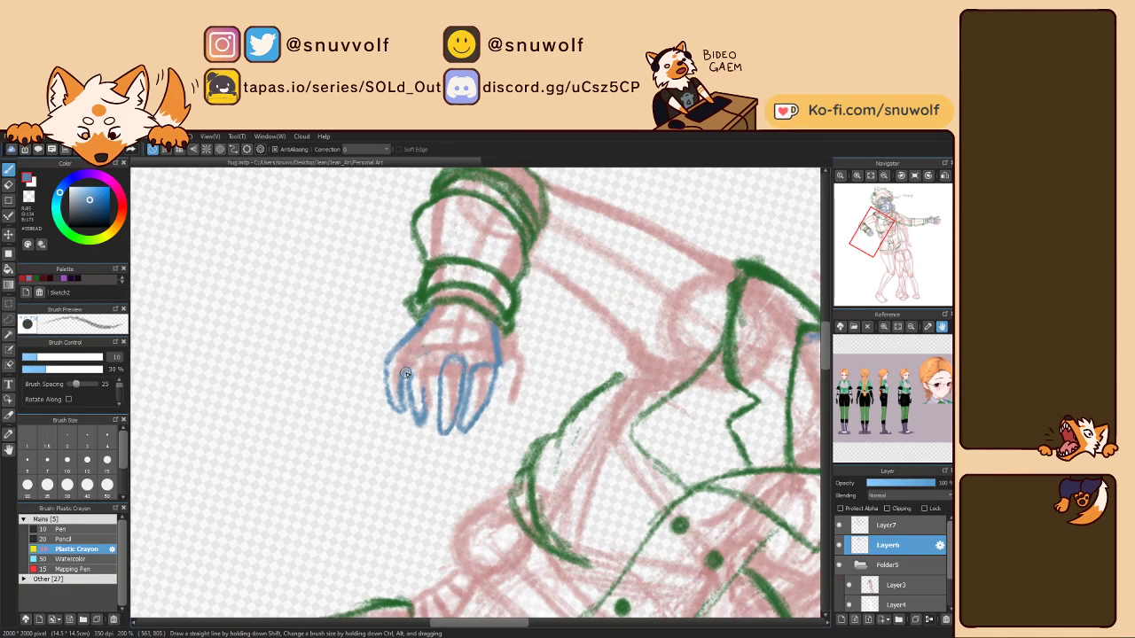
{"action": "left_click_drag", "start_coordinate": [426, 379], "coordinate": [408, 396]}
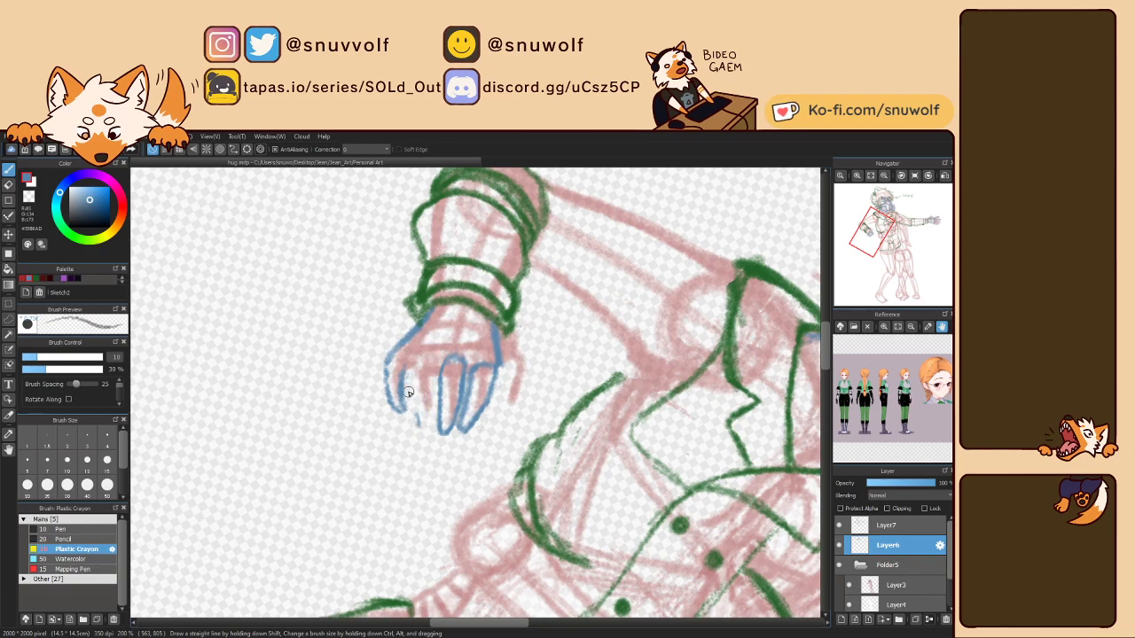
{"action": "mouse_move", "coordinate": [388, 353]}
{"action": "left_mouse_down"}
{"action": "mouse_move", "coordinate": [407, 348]}
{"action": "mouse_move", "coordinate": [385, 387]}
{"action": "mouse_move", "coordinate": [392, 410]}
{"action": "mouse_move", "coordinate": [404, 395]}
{"action": "mouse_move", "coordinate": [398, 387]}
{"action": "mouse_move", "coordinate": [397, 429]}
{"action": "left_mouse_up"}
{"action": "key", "text": "Right"}
{"action": "key", "text": "Left"}
{"action": "key", "text": "Left"}
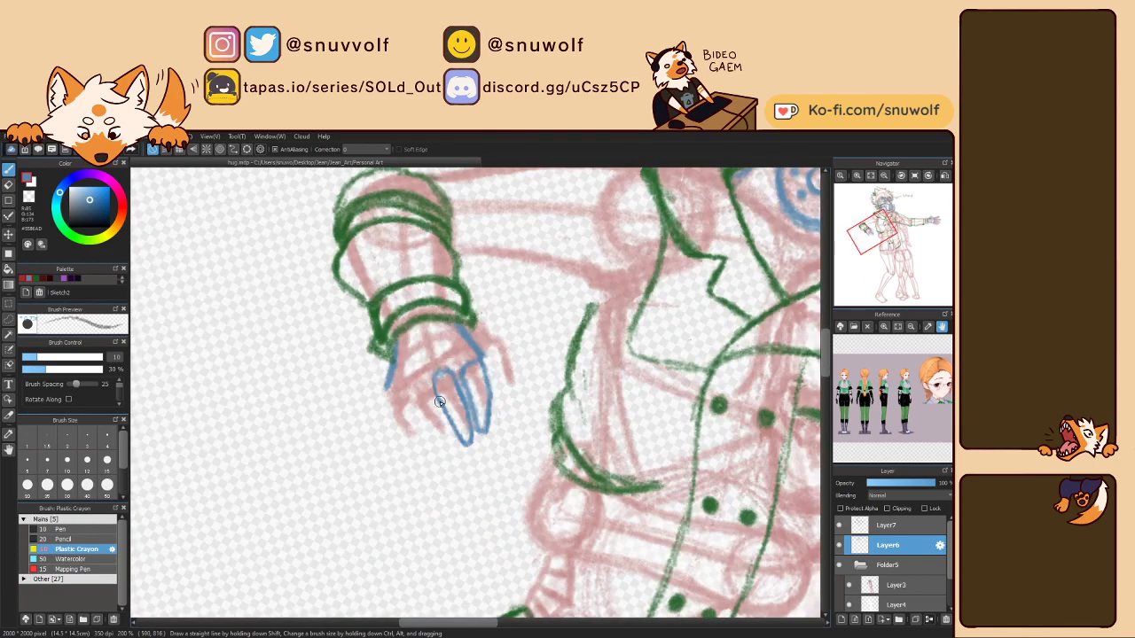
{"action": "key", "text": "Left"}
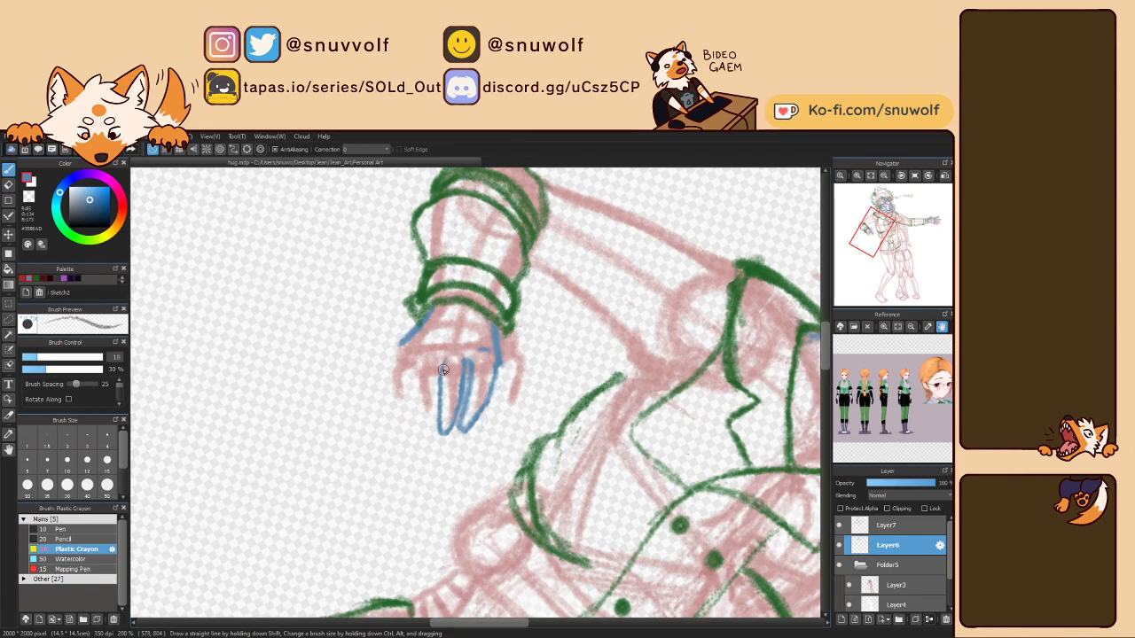
Redraw the middle and ring fingers of the bent arm's hand as slender tapered outlines.
{"action": "mouse_move", "coordinate": [438, 391]}
{"action": "left_mouse_down"}
{"action": "mouse_move", "coordinate": [440, 440]}
{"action": "mouse_move", "coordinate": [440, 405]}
{"action": "left_mouse_up"}
{"action": "mouse_move", "coordinate": [446, 357]}
{"action": "left_mouse_down"}
{"action": "mouse_move", "coordinate": [449, 391]}
{"action": "mouse_move", "coordinate": [468, 365]}
{"action": "mouse_move", "coordinate": [464, 374]}
{"action": "mouse_move", "coordinate": [462, 354]}
{"action": "mouse_move", "coordinate": [447, 429]}
{"action": "left_mouse_up"}
{"action": "mouse_move", "coordinate": [420, 366]}
{"action": "left_mouse_down"}
{"action": "mouse_move", "coordinate": [419, 378]}
{"action": "mouse_move", "coordinate": [433, 426]}
{"action": "left_mouse_up"}
{"action": "left_click_drag", "start_coordinate": [436, 410], "coordinate": [445, 355]}
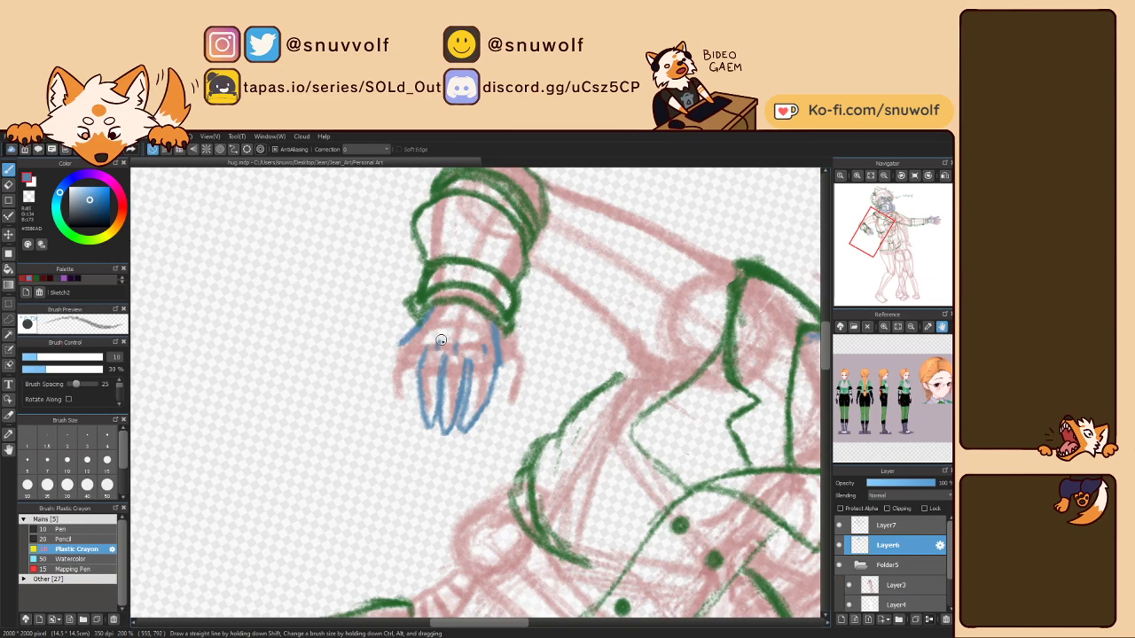
Redraw the hand's outer edge and the little finger, checking the shape in a mirrored view.
{"action": "key", "text": "Left"}
{"action": "key", "text": "Left"}
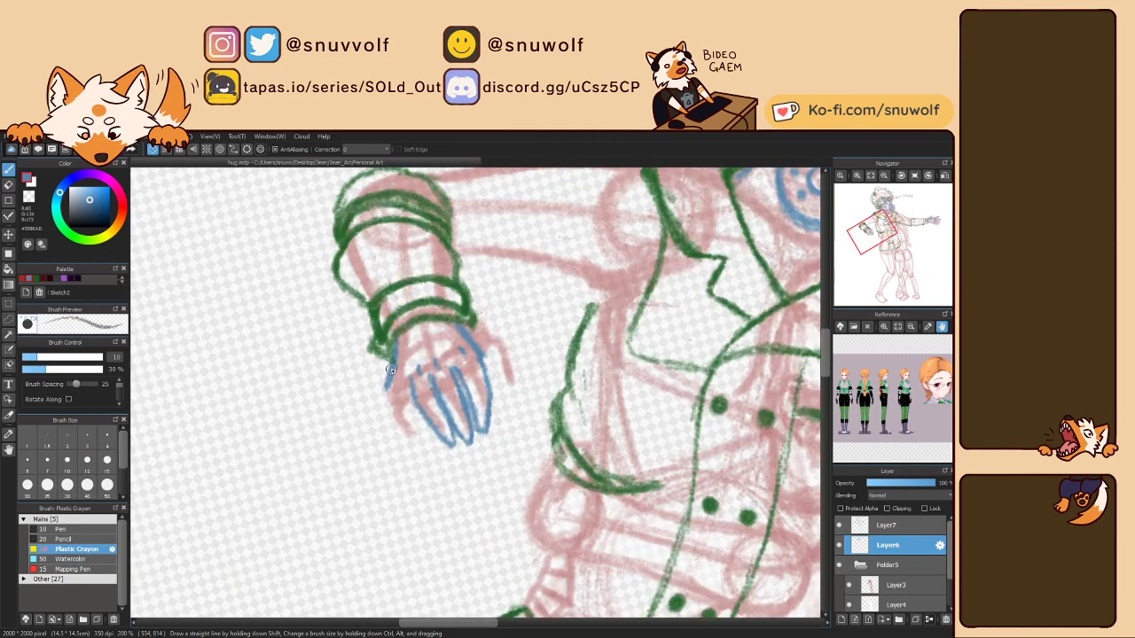
{"action": "left_click_drag", "start_coordinate": [387, 385], "coordinate": [401, 432]}
{"action": "key", "text": "Up"}
{"action": "key", "text": "Down"}
{"action": "key", "text": "Left"}
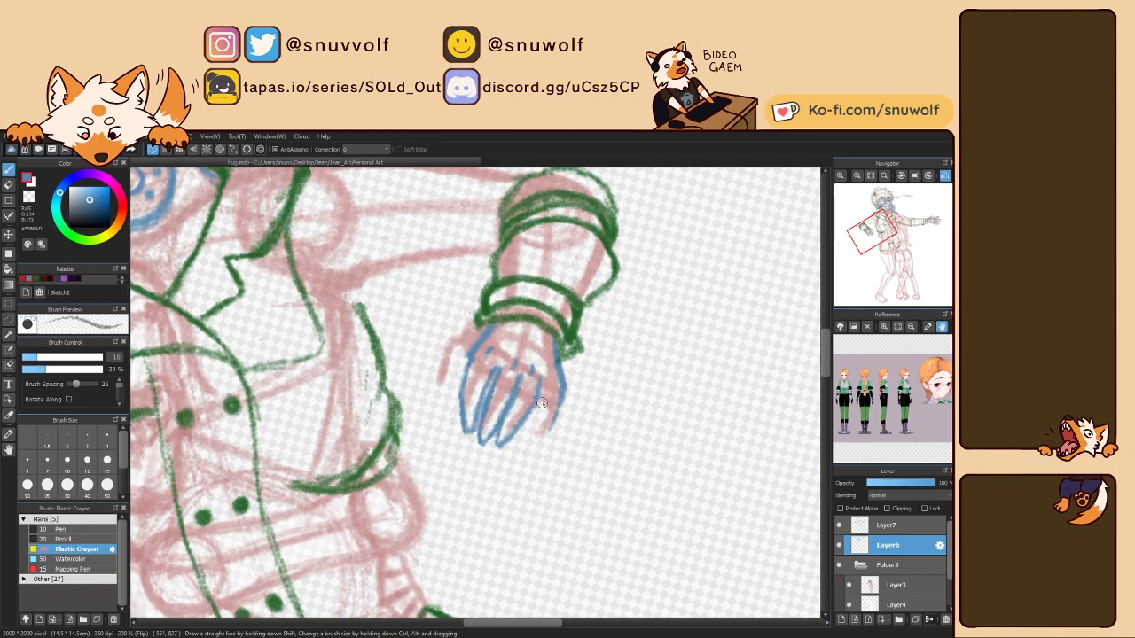
{"action": "left_click_drag", "start_coordinate": [540, 389], "coordinate": [537, 426]}
{"action": "mouse_move", "coordinate": [543, 399]}
{"action": "left_mouse_down"}
{"action": "mouse_move", "coordinate": [538, 442]}
{"action": "mouse_move", "coordinate": [559, 398]}
{"action": "left_mouse_up"}
{"action": "key", "text": "Up"}
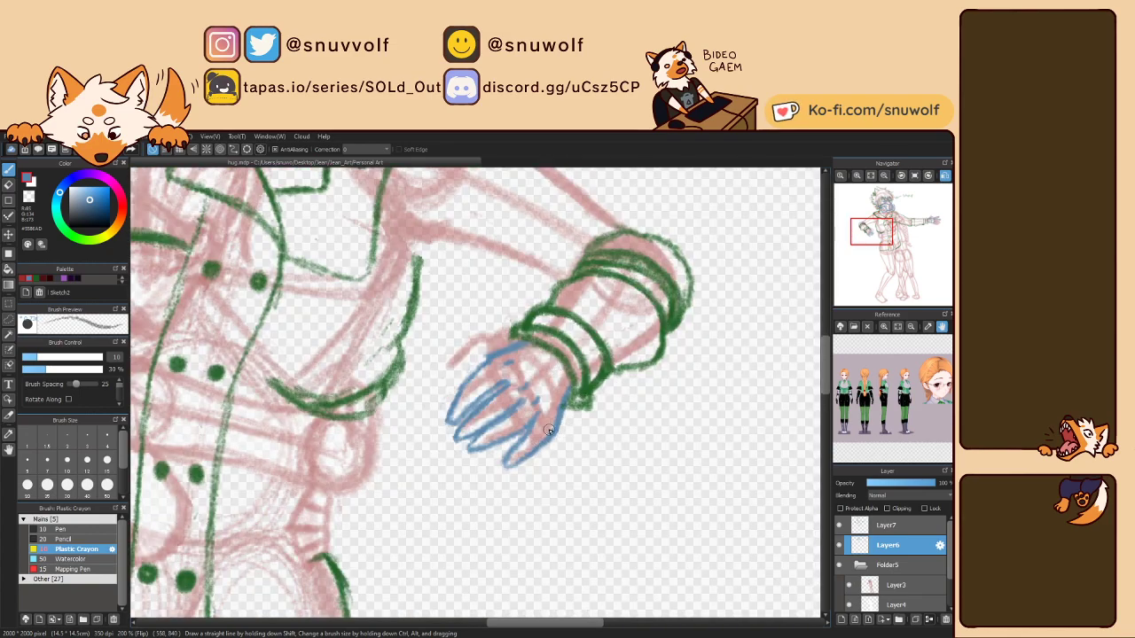
{"action": "left_click_drag", "start_coordinate": [513, 452], "coordinate": [501, 464]}
{"action": "key", "text": "Right"}
{"action": "key", "text": "Right"}
{"action": "key", "text": "Right"}
{"action": "key", "text": "Right"}
{"action": "key", "text": "Right"}
{"action": "key", "text": "Right"}
{"action": "key", "text": "Right"}
{"action": "key", "text": "Right"}
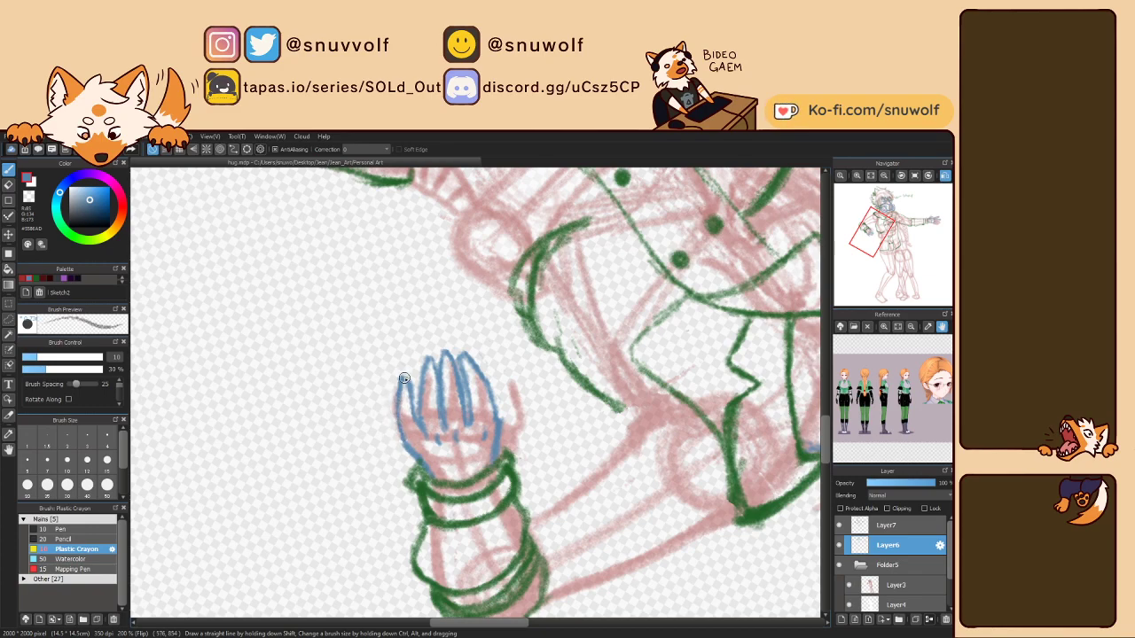
{"action": "key", "text": "Left"}
{"action": "key", "text": "Left"}
{"action": "key", "text": "Left"}
{"action": "key", "text": "Left"}
{"action": "key", "text": "Left"}
{"action": "key", "text": "Left"}
{"action": "key", "text": "Left"}
{"action": "key", "text": "Left"}
{"action": "key", "text": "Left"}
{"action": "key", "text": "Left"}
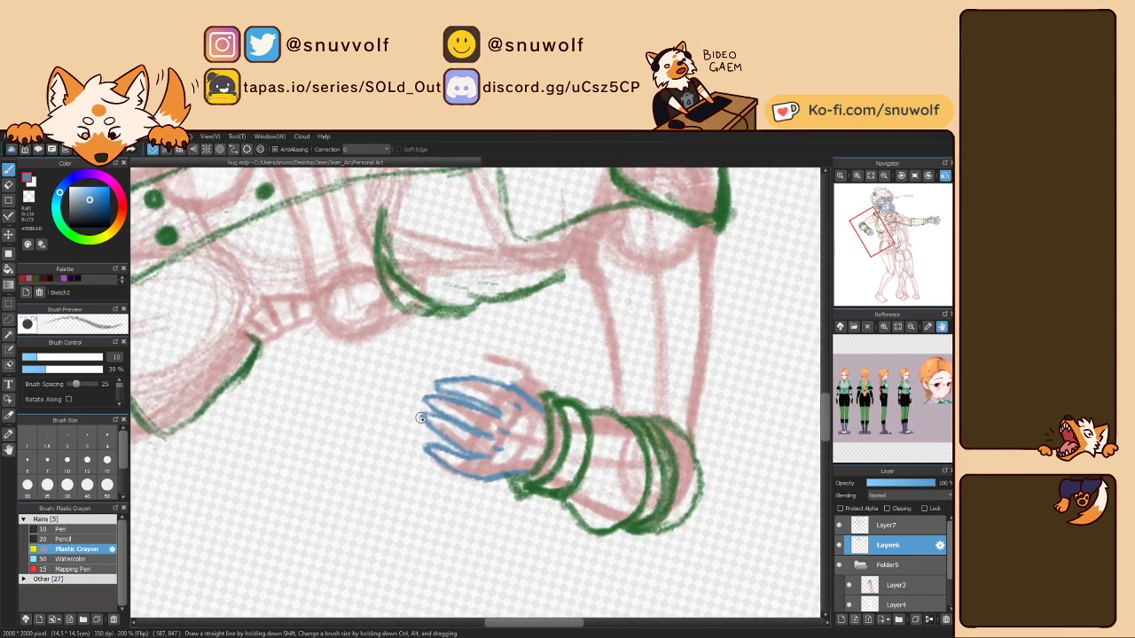
Sketch the thumb of the bent arm's hand from the wrist band outward to its tip.
{"action": "left_click_drag", "start_coordinate": [488, 361], "coordinate": [481, 344]}
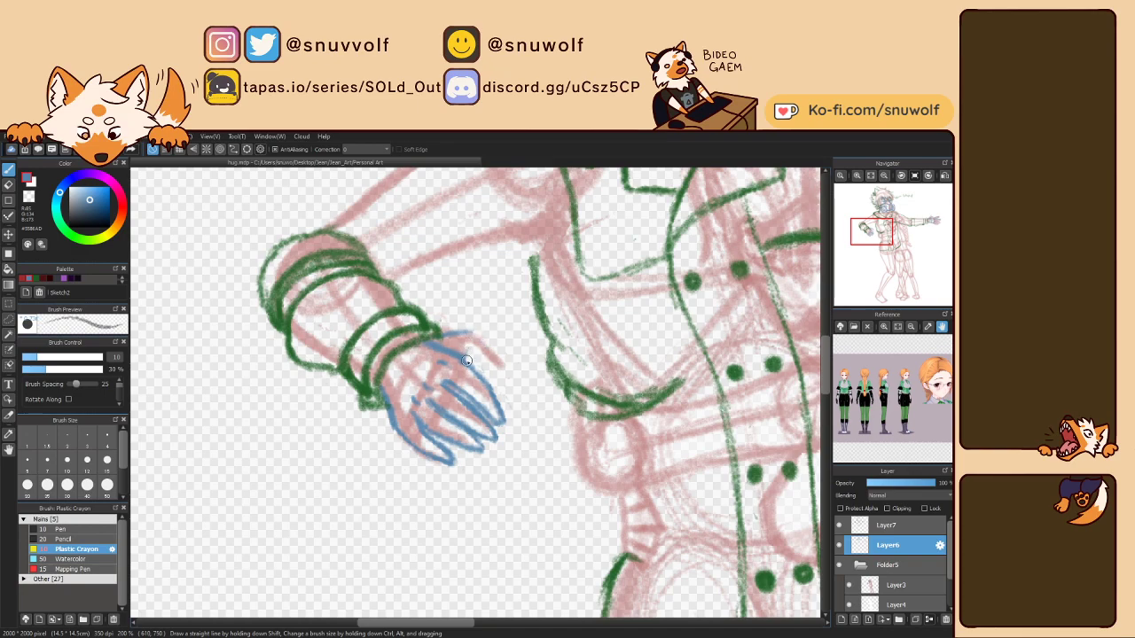
{"action": "left_click_drag", "start_coordinate": [468, 351], "coordinate": [470, 361]}
{"action": "left_click_drag", "start_coordinate": [401, 410], "coordinate": [406, 415]}
{"action": "key", "text": "Left"}
{"action": "key", "text": "Left"}
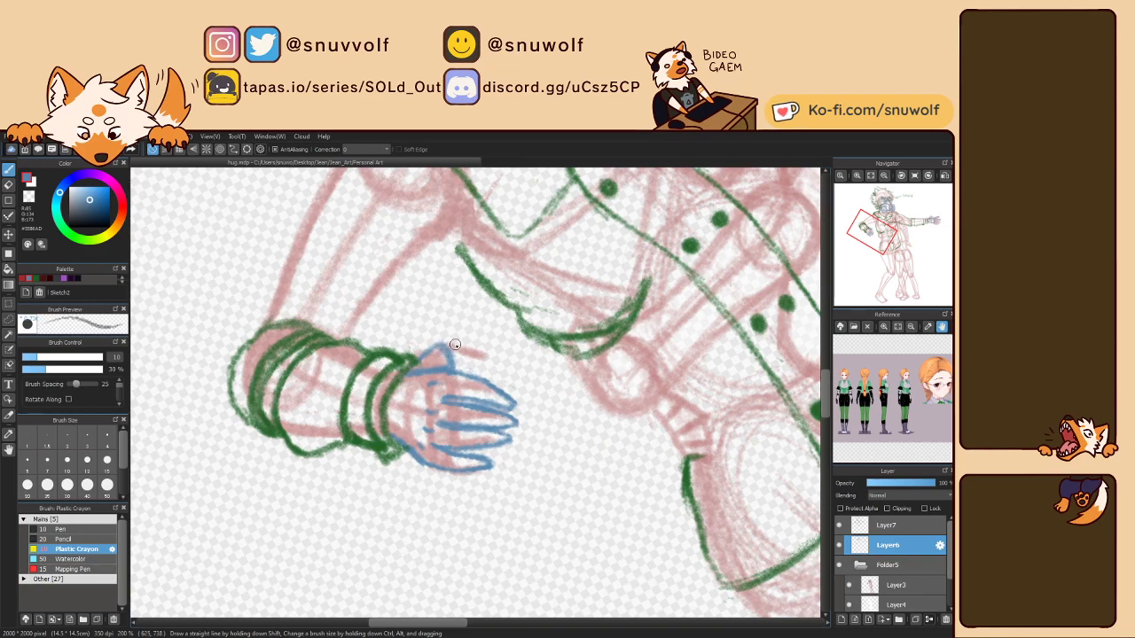
{"action": "left_click_drag", "start_coordinate": [451, 346], "coordinate": [488, 372]}
Refine the thumb's inner and outer edges and the adjoining side of the index finger.
{"action": "key", "text": "Right"}
{"action": "key", "text": "Right"}
{"action": "key", "text": "Right"}
{"action": "key", "text": "Right"}
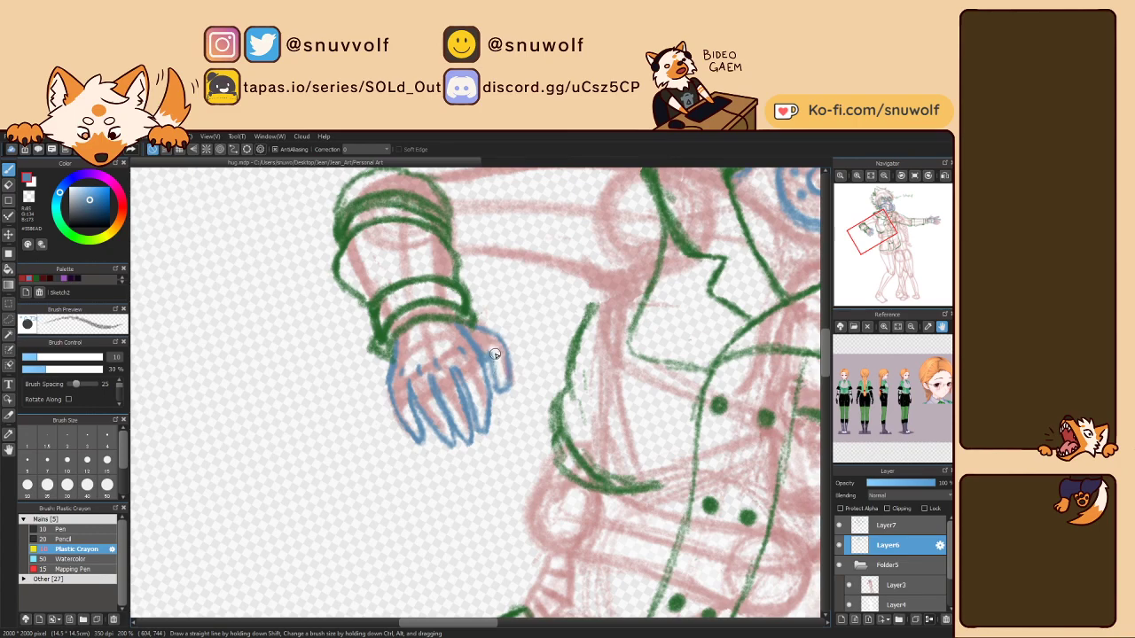
{"action": "left_click_drag", "start_coordinate": [489, 357], "coordinate": [494, 387]}
{"action": "left_click_drag", "start_coordinate": [496, 335], "coordinate": [512, 380]}
{"action": "key", "text": "Up"}
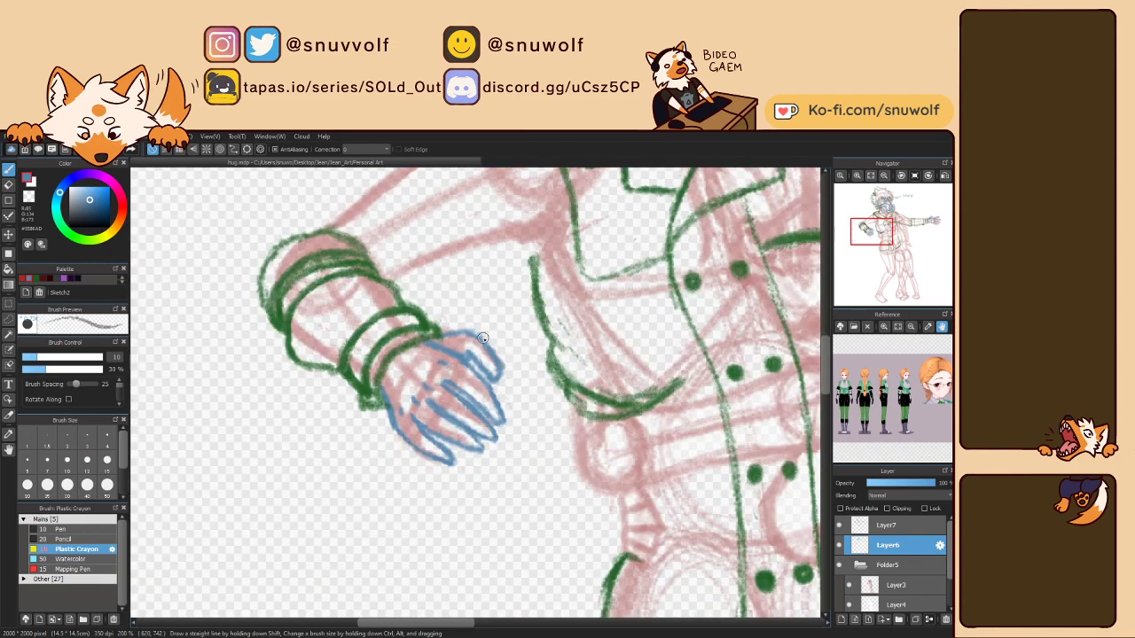
{"action": "left_click_drag", "start_coordinate": [475, 366], "coordinate": [501, 409]}
Check the bent arm's hand against the whole figure, then touch up its fingertips.
{"action": "mouse_move", "coordinate": [851, 221]}
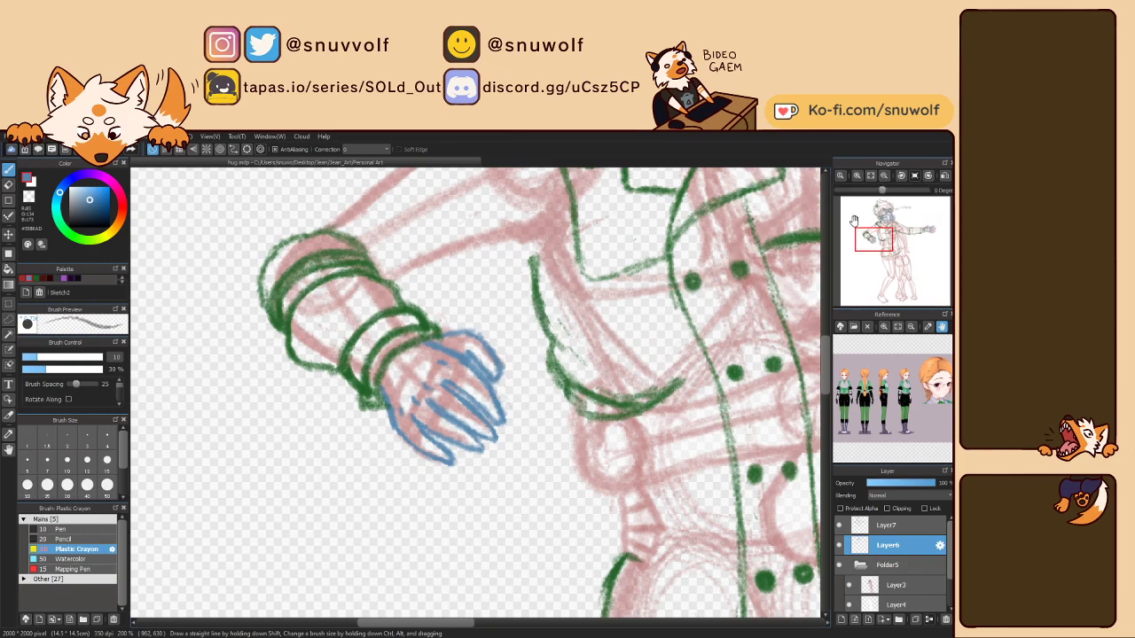
{"action": "left_click", "coordinate": [871, 177]}
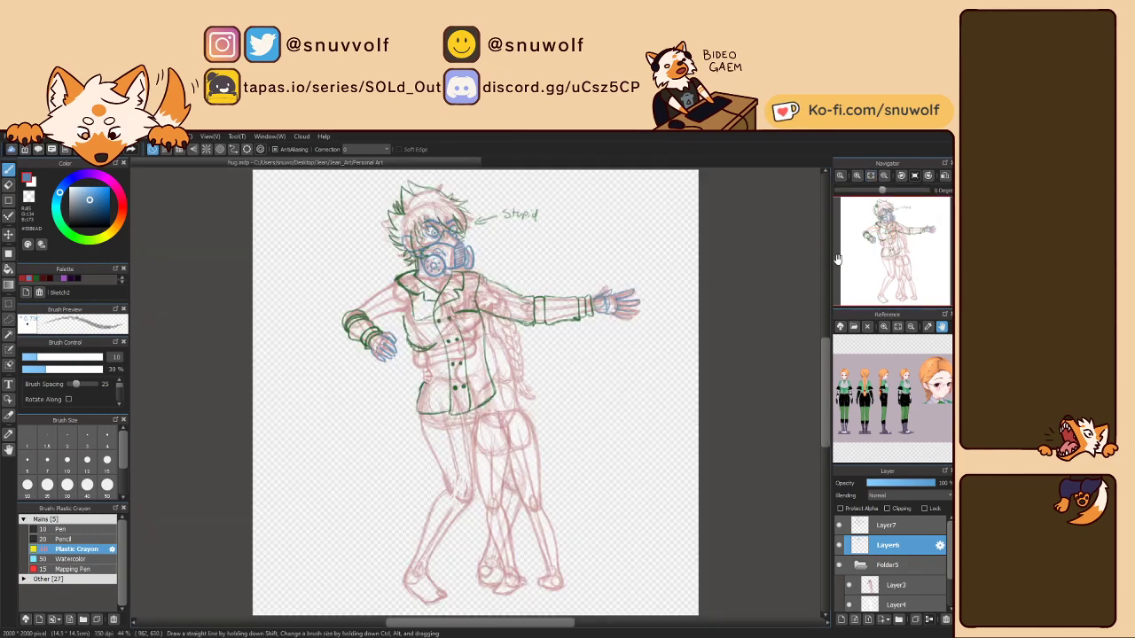
{"action": "left_click", "coordinate": [856, 176]}
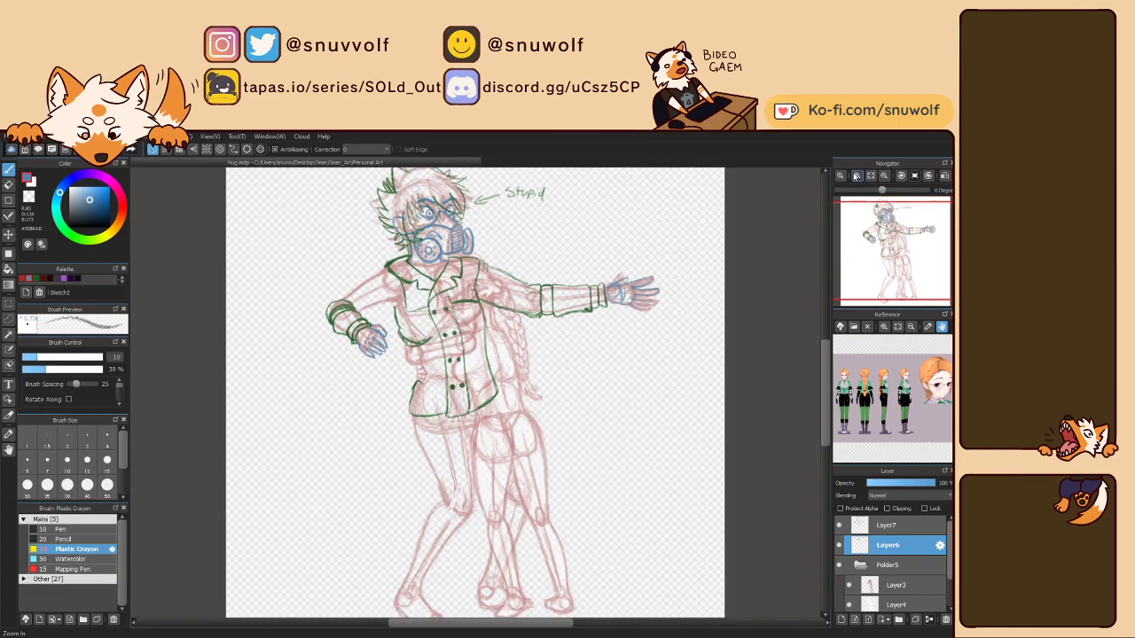
{"action": "left_click", "coordinate": [856, 176]}
{"action": "left_click", "coordinate": [857, 177]}
{"action": "left_click", "coordinate": [857, 176]}
{"action": "left_click", "coordinate": [856, 176]}
{"action": "left_click_drag", "start_coordinate": [875, 249], "coordinate": [874, 239]}
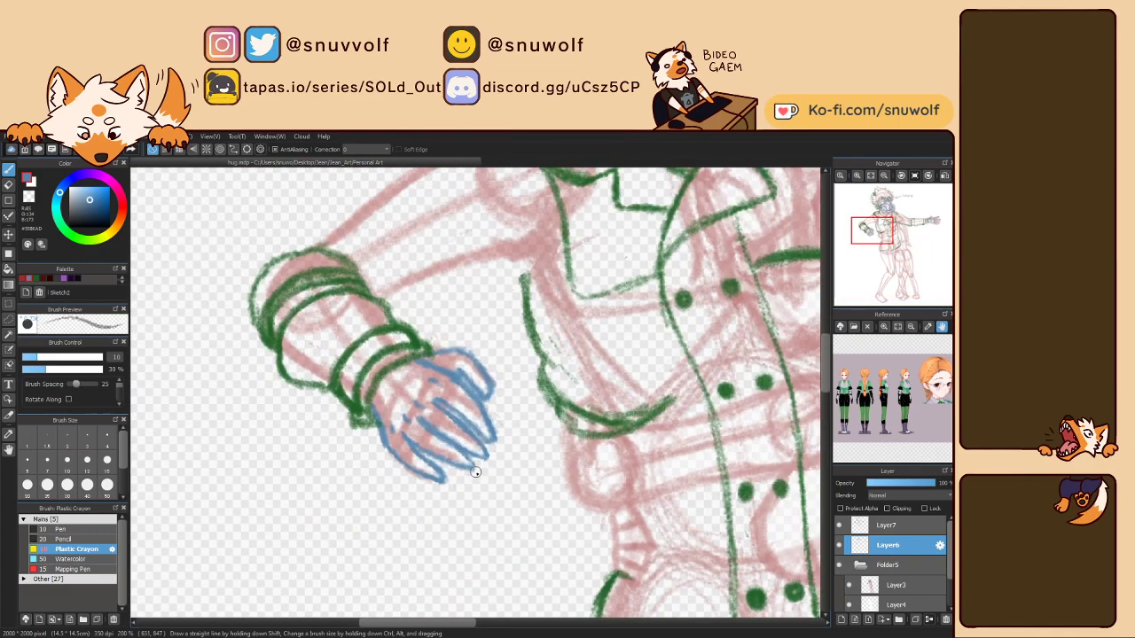
{"action": "left_click_drag", "start_coordinate": [475, 465], "coordinate": [440, 474]}
Outline the ring finger of the outstretched hand in blue, following the pink guide sketch.
{"action": "left_click", "coordinate": [870, 177]}
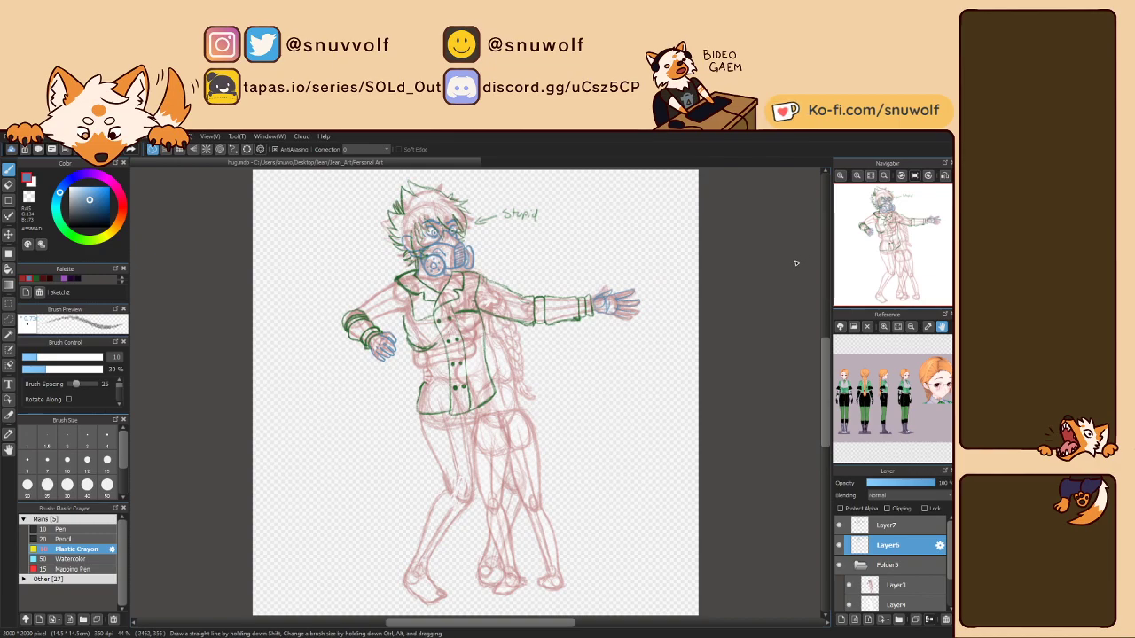
{"action": "left_click", "coordinate": [857, 176]}
{"action": "left_click", "coordinate": [856, 177]}
{"action": "left_click", "coordinate": [857, 176]}
{"action": "left_click", "coordinate": [921, 236]}
{"action": "left_click_drag", "start_coordinate": [921, 236], "coordinate": [930, 227]}
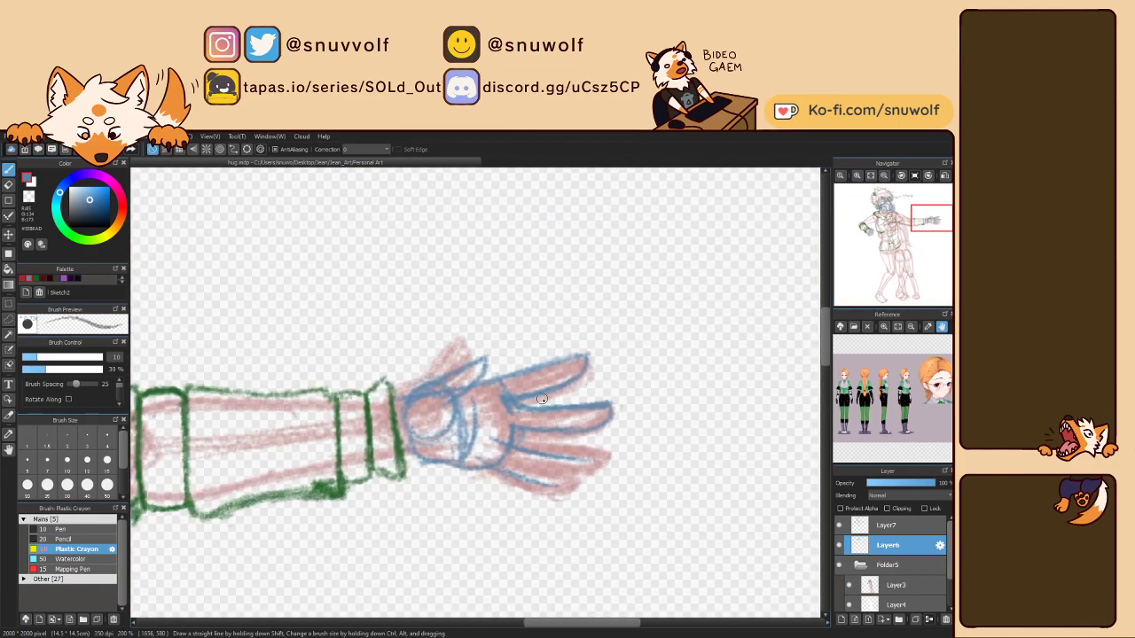
{"action": "key", "text": "Left"}
{"action": "key", "text": "Left"}
{"action": "key", "text": "Left"}
{"action": "key", "text": "Left"}
{"action": "key", "text": "Left"}
{"action": "key", "text": "Left"}
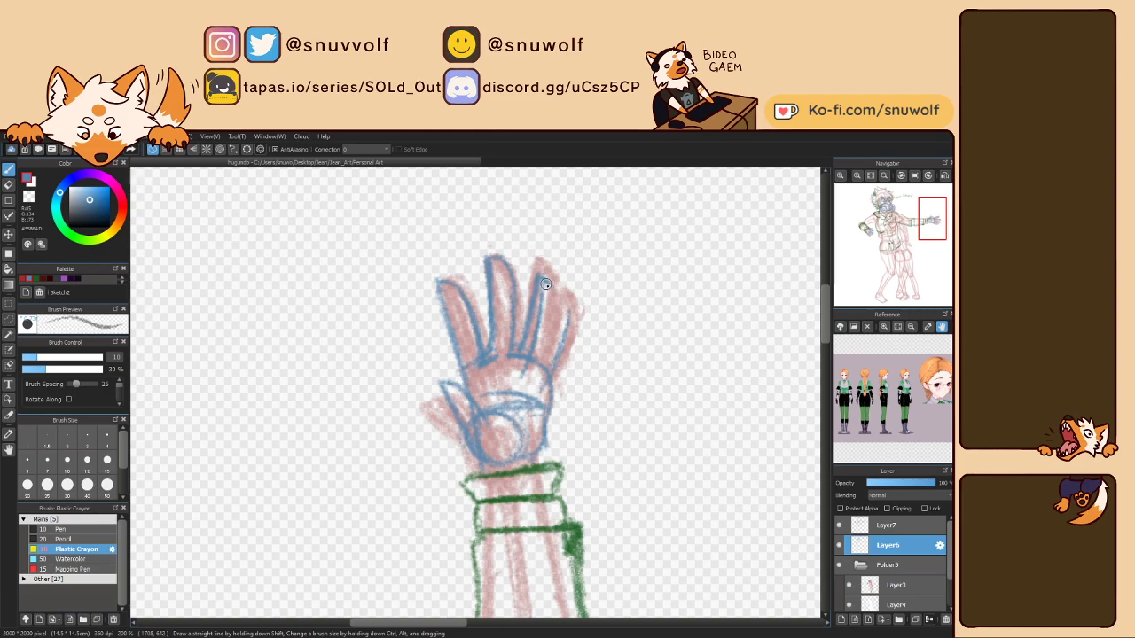
{"action": "left_click_drag", "start_coordinate": [550, 287], "coordinate": [541, 363]}
Sketch the outstretched hand's little finger, angled away from the others, and draw the palm's outer edge down to the wrist.
{"action": "left_click_drag", "start_coordinate": [555, 373], "coordinate": [575, 341]}
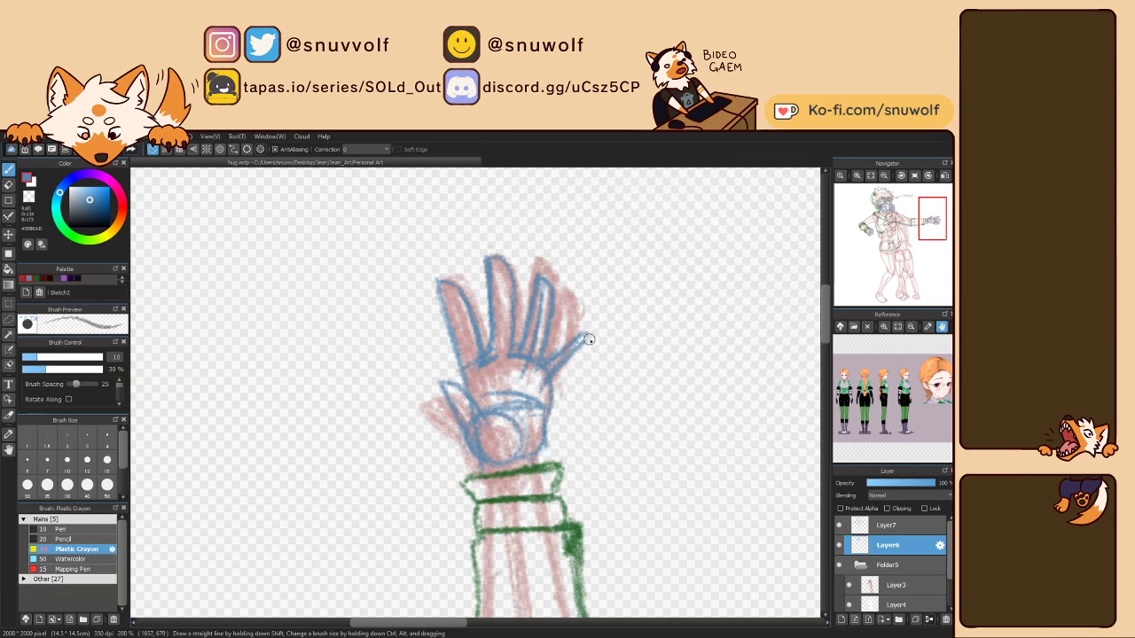
{"action": "mouse_move", "coordinate": [587, 347]}
{"action": "left_mouse_down"}
{"action": "mouse_move", "coordinate": [552, 389]}
{"action": "mouse_move", "coordinate": [545, 449]}
{"action": "left_mouse_up"}
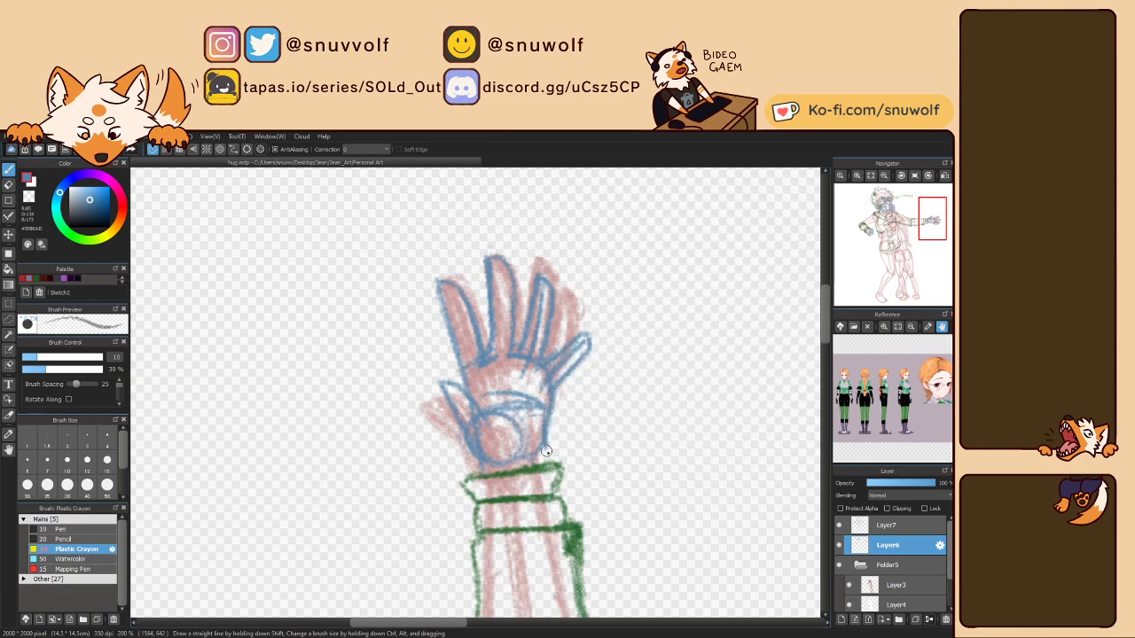
{"action": "key", "text": "Right"}
{"action": "key", "text": "Right"}
{"action": "key", "text": "Right"}
{"action": "key", "text": "Right"}
{"action": "key", "text": "Right"}
{"action": "key", "text": "Right"}
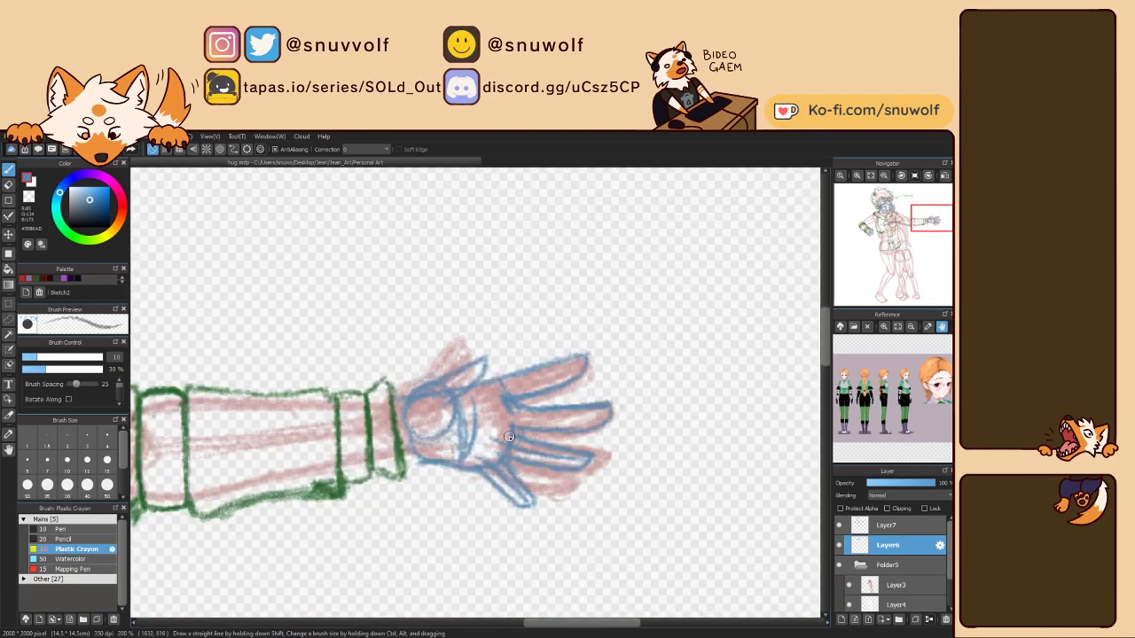
Refine the outstretched hand's thumb outline, then clean up the lines of the index and middle fingers.
{"action": "mouse_move", "coordinate": [429, 402]}
{"action": "left_mouse_down"}
{"action": "mouse_move", "coordinate": [478, 366]}
{"action": "mouse_move", "coordinate": [425, 391]}
{"action": "mouse_move", "coordinate": [431, 384]}
{"action": "mouse_move", "coordinate": [480, 379]}
{"action": "left_mouse_up"}
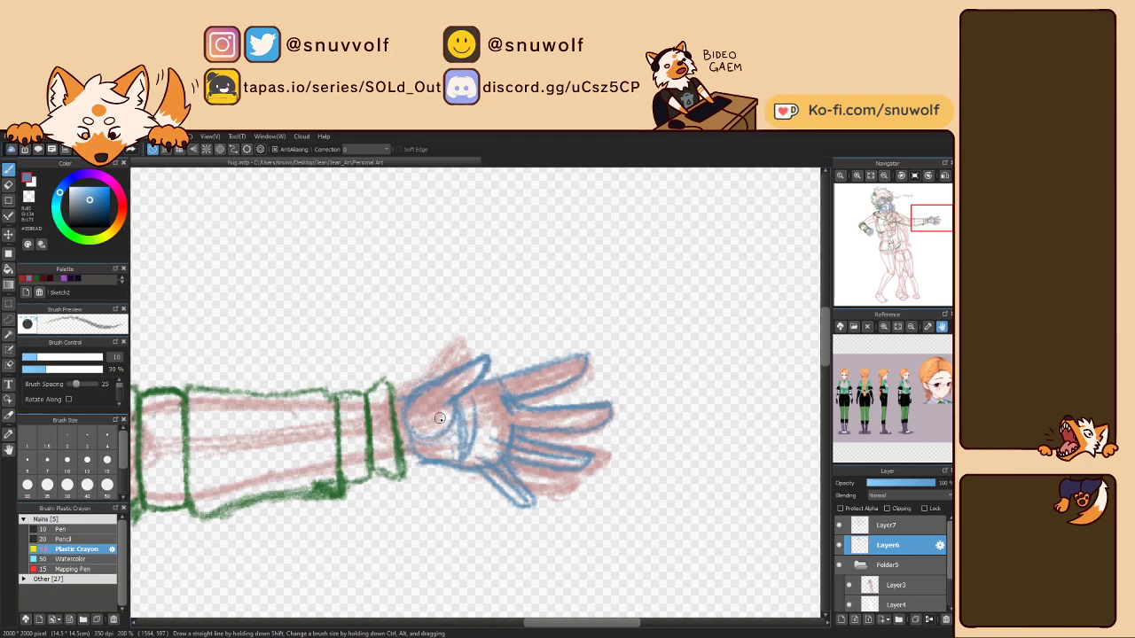
{"action": "mouse_move", "coordinate": [898, 248]}
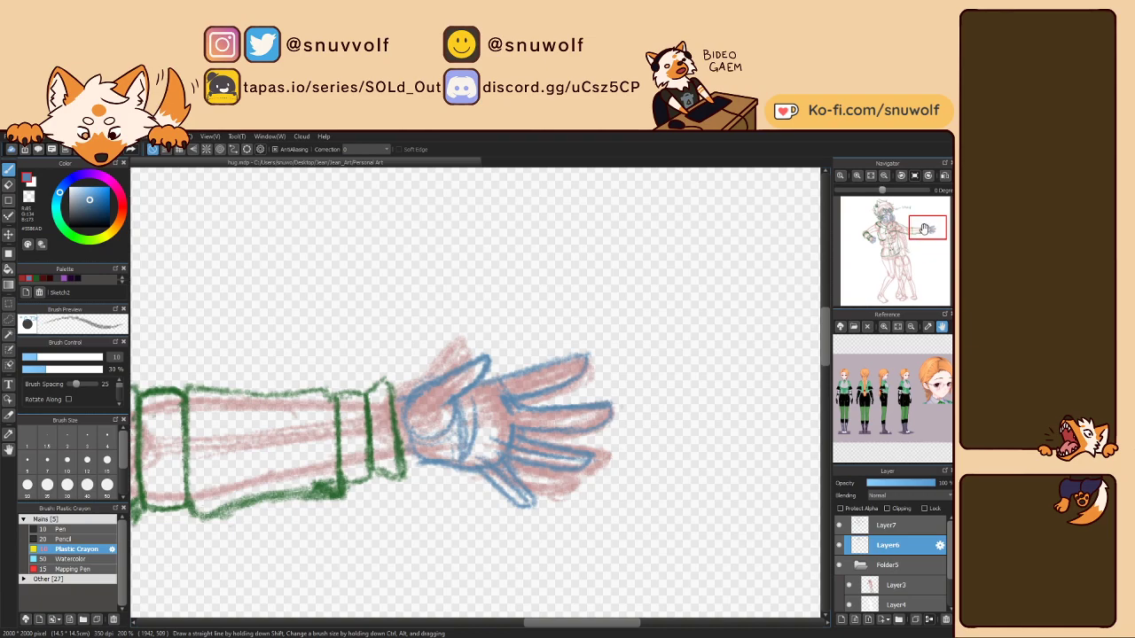
{"action": "key", "text": "Left"}
{"action": "key", "text": "Left"}
{"action": "key", "text": "Left"}
{"action": "key", "text": "Left"}
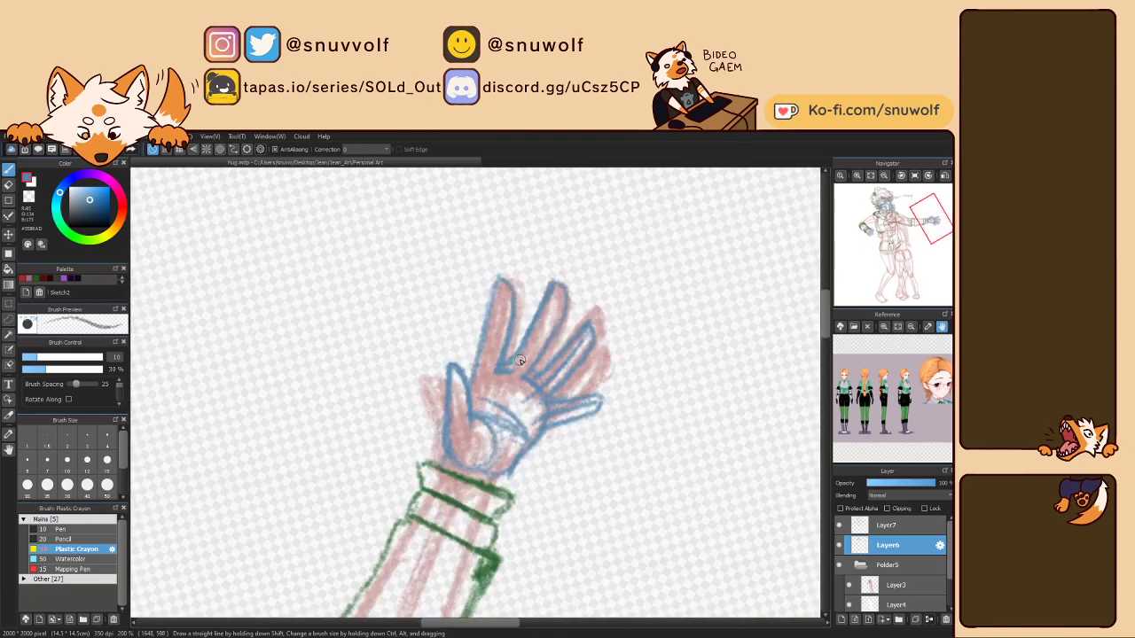
{"action": "left_click_drag", "start_coordinate": [512, 368], "coordinate": [527, 333]}
{"action": "key", "text": "Up"}
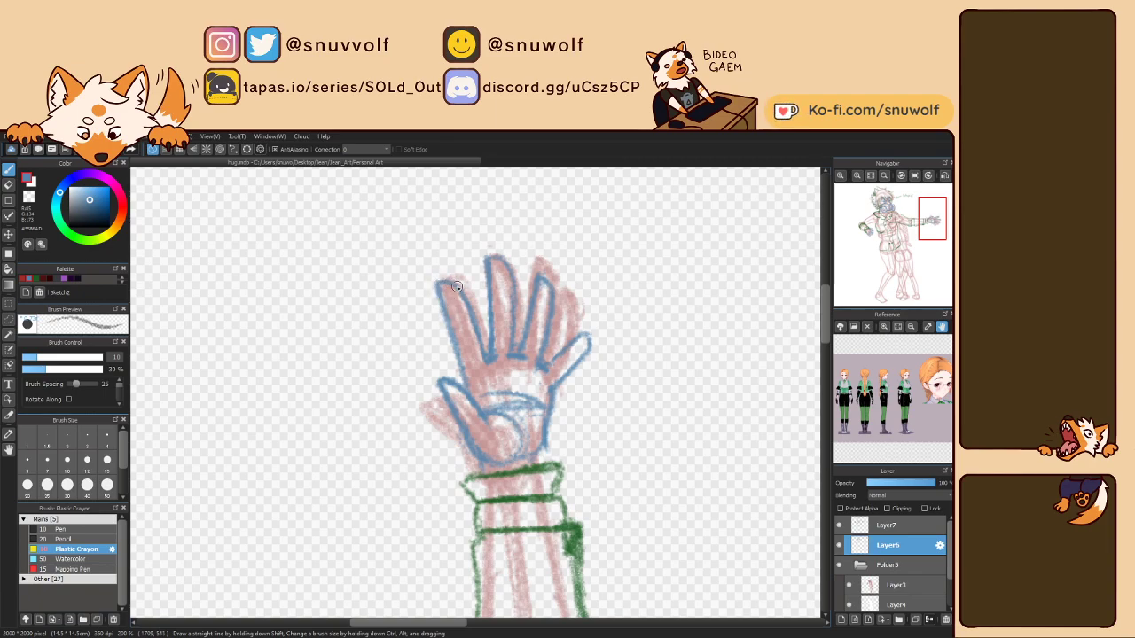
{"action": "key", "text": "Right"}
{"action": "key", "text": "Right"}
{"action": "key", "text": "Right"}
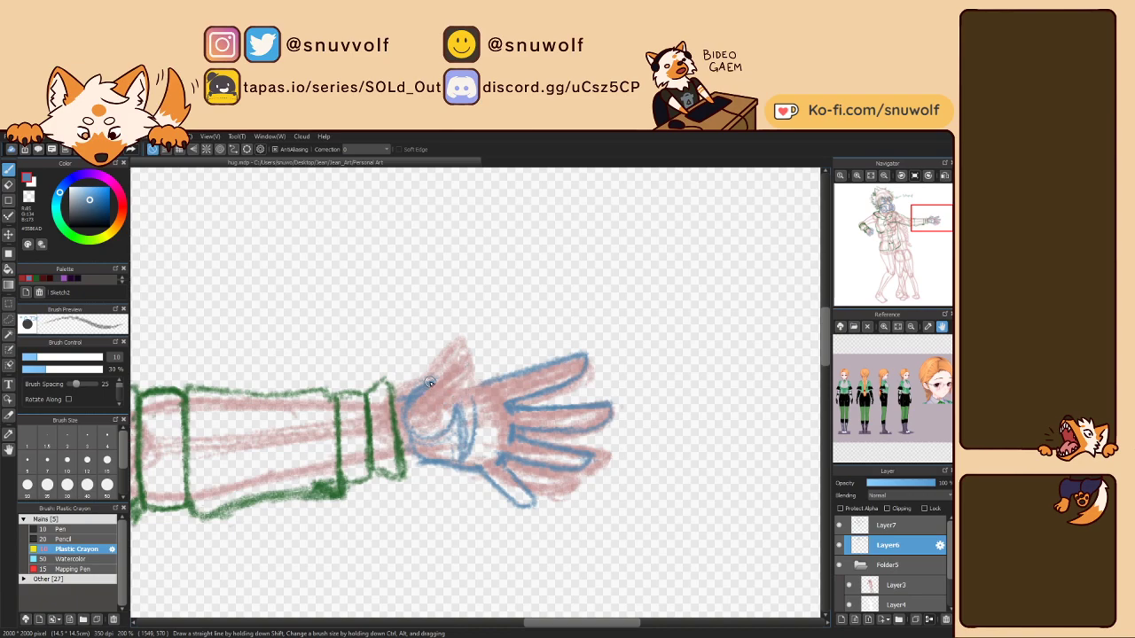
Try sketching the thumb raised away from the fingers with a rounded base on the palm, then undo the strokes.
{"action": "mouse_move", "coordinate": [420, 413]}
{"action": "left_mouse_down"}
{"action": "mouse_move", "coordinate": [437, 360]}
{"action": "mouse_move", "coordinate": [459, 354]}
{"action": "left_mouse_up"}
{"action": "key", "text": "ctrl+z"}
{"action": "key", "text": "ctrl+z"}
{"action": "key", "text": "ctrl+z"}
{"action": "mouse_move", "coordinate": [428, 416]}
{"action": "left_mouse_down"}
{"action": "mouse_move", "coordinate": [458, 339]}
{"action": "mouse_move", "coordinate": [425, 403]}
{"action": "mouse_move", "coordinate": [448, 396]}
{"action": "mouse_move", "coordinate": [427, 396]}
{"action": "mouse_move", "coordinate": [446, 434]}
{"action": "mouse_move", "coordinate": [447, 383]}
{"action": "mouse_move", "coordinate": [407, 414]}
{"action": "mouse_move", "coordinate": [453, 332]}
{"action": "mouse_move", "coordinate": [468, 347]}
{"action": "mouse_move", "coordinate": [464, 337]}
{"action": "mouse_move", "coordinate": [453, 384]}
{"action": "left_mouse_up"}
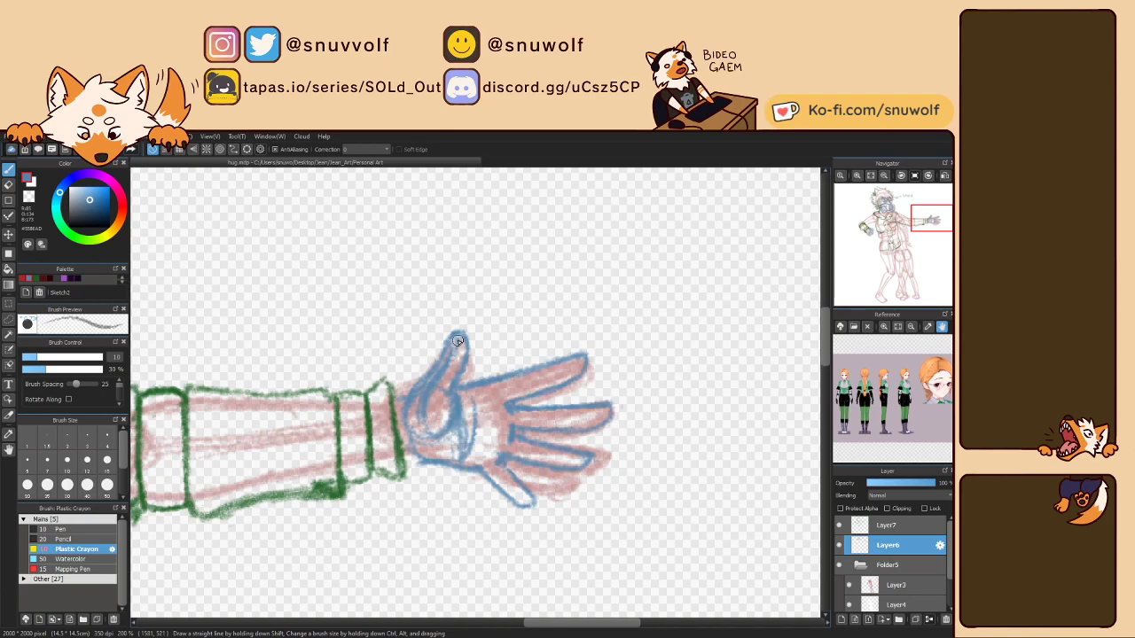
{"action": "key", "text": "ctrl+z"}
{"action": "key", "text": "ctrl+z"}
{"action": "key", "text": "ctrl+z"}
{"action": "key", "text": "ctrl+z"}
Try a simpler raised thumb outline from the wrist to its tip, with a short crease at its base.
{"action": "mouse_move", "coordinate": [443, 398]}
{"action": "left_mouse_down"}
{"action": "mouse_move", "coordinate": [448, 417]}
{"action": "mouse_move", "coordinate": [454, 399]}
{"action": "mouse_move", "coordinate": [475, 423]}
{"action": "mouse_move", "coordinate": [456, 452]}
{"action": "mouse_move", "coordinate": [459, 435]}
{"action": "mouse_move", "coordinate": [413, 443]}
{"action": "mouse_move", "coordinate": [406, 416]}
{"action": "left_mouse_up"}
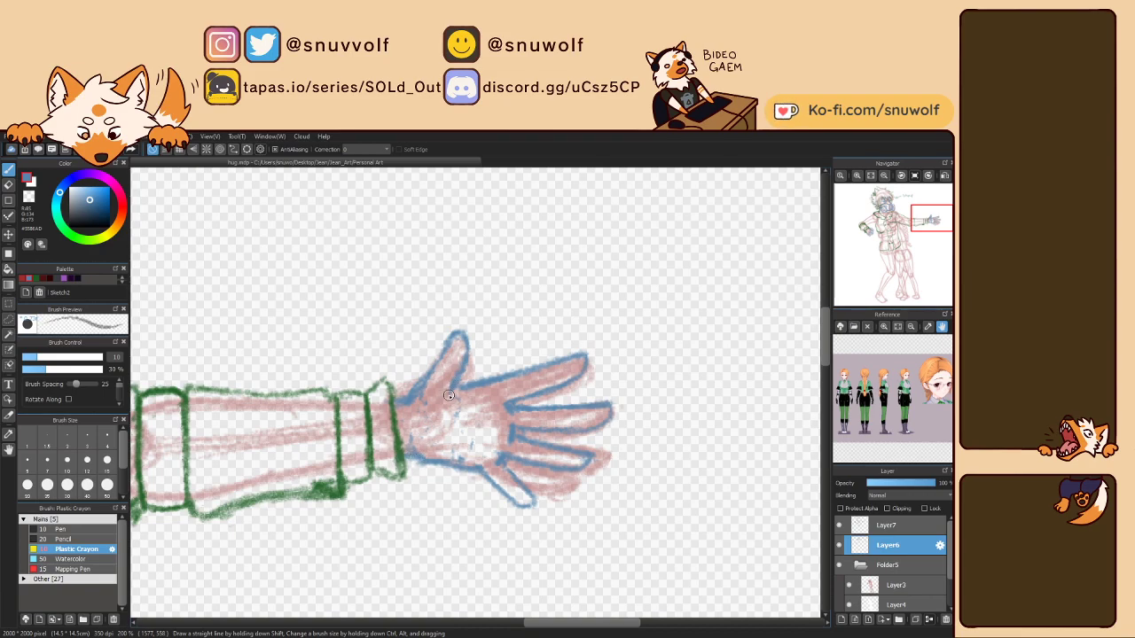
{"action": "mouse_move", "coordinate": [453, 398]}
{"action": "left_mouse_down"}
{"action": "mouse_move", "coordinate": [454, 430]}
{"action": "mouse_move", "coordinate": [458, 420]}
{"action": "left_mouse_up"}
{"action": "key", "text": "ctrl+z"}
{"action": "mouse_move", "coordinate": [452, 390]}
{"action": "left_mouse_down"}
{"action": "mouse_move", "coordinate": [449, 383]}
{"action": "mouse_move", "coordinate": [462, 339]}
{"action": "mouse_move", "coordinate": [435, 359]}
{"action": "mouse_move", "coordinate": [445, 343]}
{"action": "mouse_move", "coordinate": [417, 395]}
{"action": "mouse_move", "coordinate": [413, 384]}
{"action": "mouse_move", "coordinate": [412, 402]}
{"action": "mouse_move", "coordinate": [430, 375]}
{"action": "mouse_move", "coordinate": [422, 410]}
{"action": "mouse_move", "coordinate": [441, 363]}
{"action": "mouse_move", "coordinate": [417, 387]}
{"action": "mouse_move", "coordinate": [445, 346]}
{"action": "left_mouse_up"}
Clean up the palm's interior and redraw its outer edge from the little finger to the wrist.
{"action": "key", "text": "Left"}
{"action": "key", "text": "Left"}
{"action": "key", "text": "Left"}
{"action": "key", "text": "Left"}
{"action": "key", "text": "Left"}
{"action": "key", "text": "Left"}
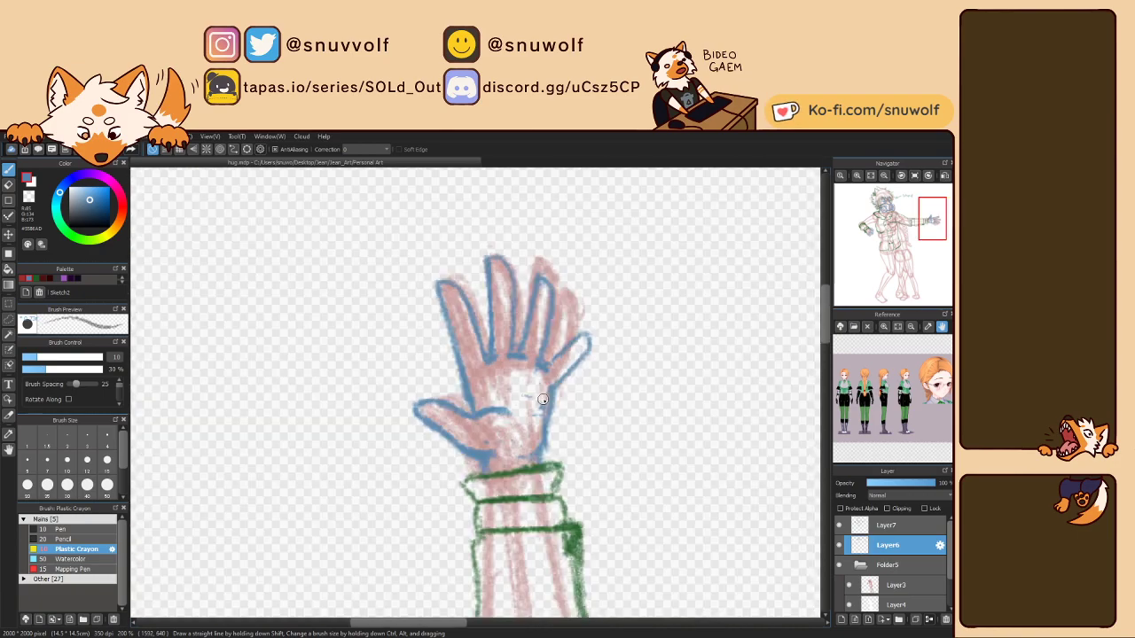
{"action": "left_click_drag", "start_coordinate": [510, 405], "coordinate": [547, 401]}
{"action": "left_click_drag", "start_coordinate": [547, 378], "coordinate": [544, 449]}
{"action": "left_click", "coordinate": [915, 175]}
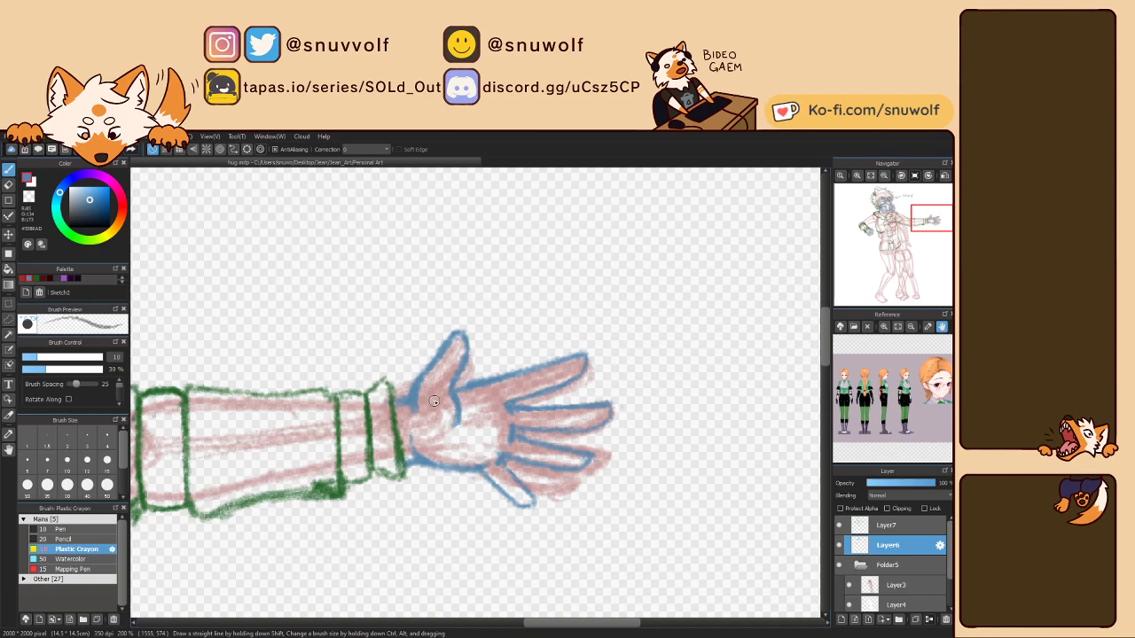
Lasso the outstretched hand's blue thumb, delete it, clear the selection and return to the brush.
{"action": "key", "text": "m"}
{"action": "mouse_move", "coordinate": [412, 408]}
{"action": "left_mouse_down"}
{"action": "mouse_move", "coordinate": [425, 342]}
{"action": "mouse_move", "coordinate": [480, 332]}
{"action": "left_mouse_up"}
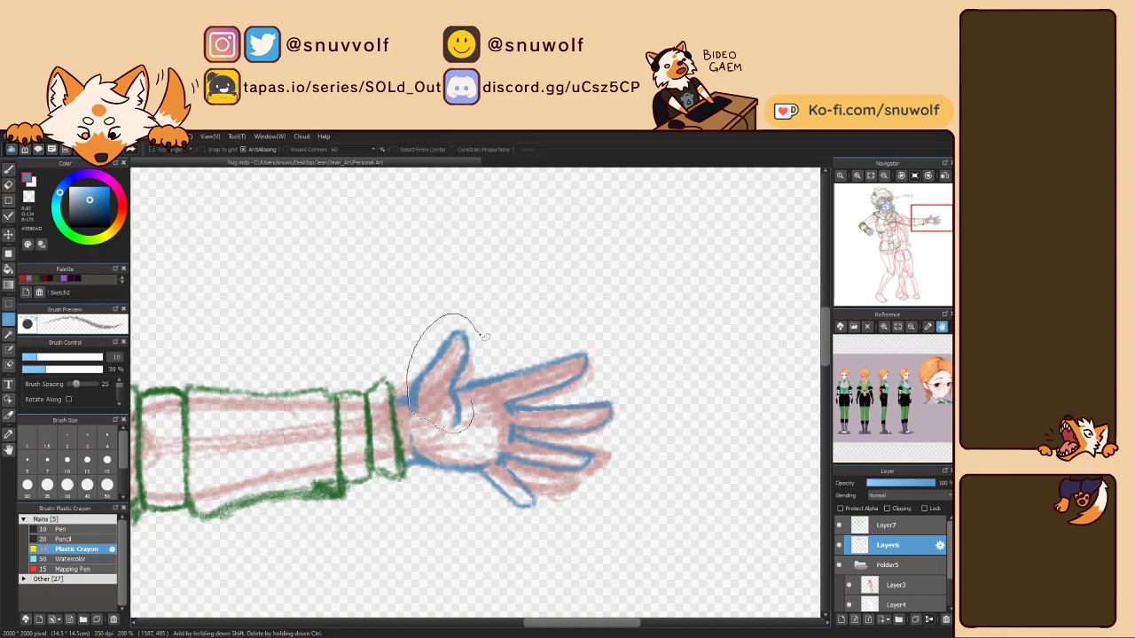
{"action": "left_click_drag", "start_coordinate": [468, 377], "coordinate": [463, 424]}
{"action": "key", "text": "Delete"}
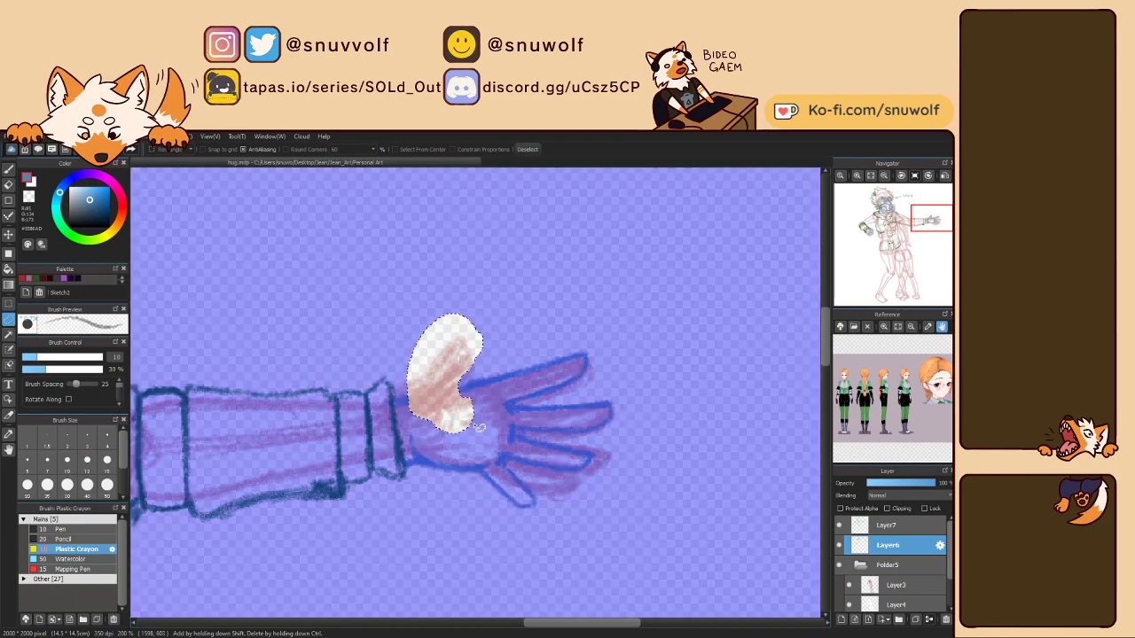
{"action": "key", "text": "ctrl+d"}
{"action": "key", "text": "b"}
Sketch a circle for the base of the thumb and a thumb folded toward the index finger.
{"action": "key", "text": "Right"}
{"action": "key", "text": "Right"}
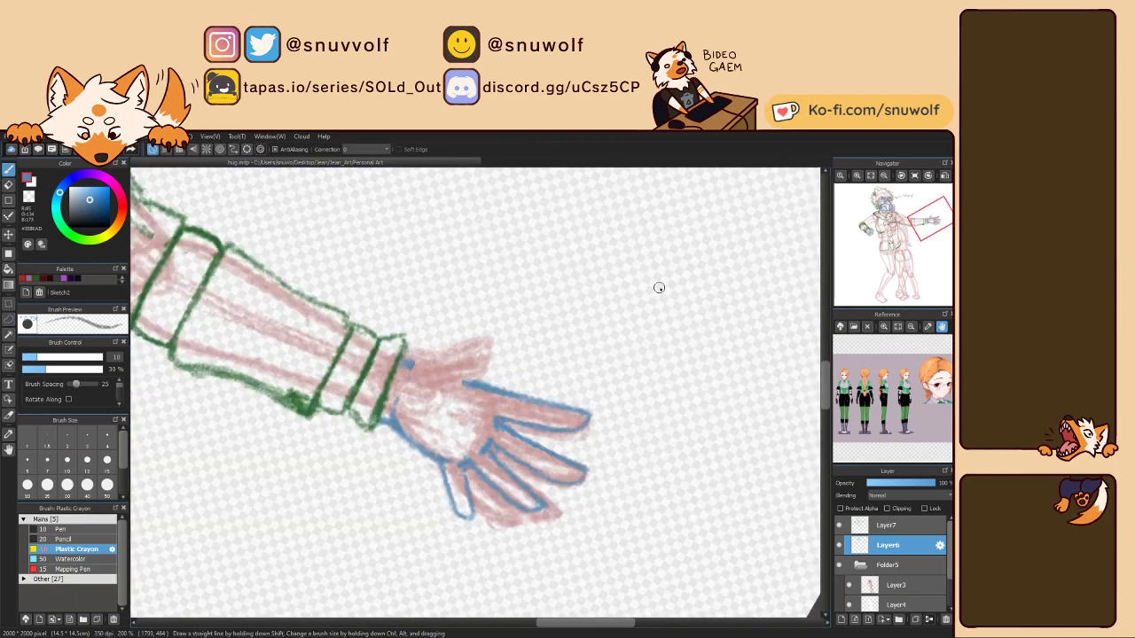
{"action": "key", "text": "ctrl+Left"}
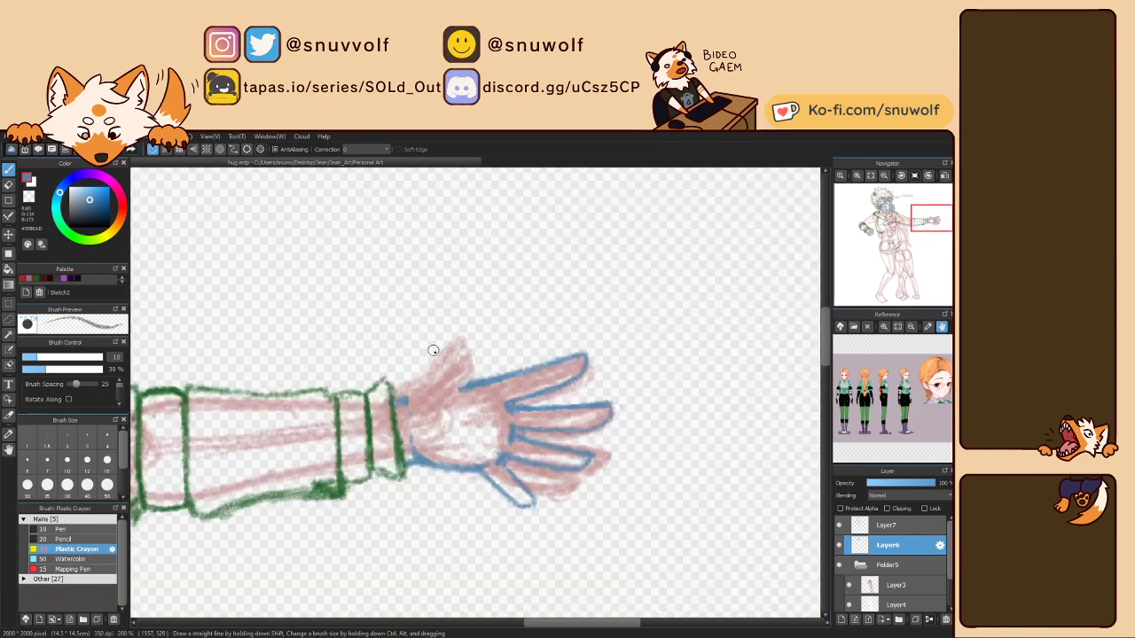
{"action": "mouse_move", "coordinate": [437, 418]}
{"action": "left_mouse_down"}
{"action": "mouse_move", "coordinate": [458, 392]}
{"action": "mouse_move", "coordinate": [434, 386]}
{"action": "mouse_move", "coordinate": [435, 407]}
{"action": "mouse_move", "coordinate": [439, 396]}
{"action": "mouse_move", "coordinate": [427, 405]}
{"action": "mouse_move", "coordinate": [450, 403]}
{"action": "mouse_move", "coordinate": [421, 403]}
{"action": "mouse_move", "coordinate": [470, 404]}
{"action": "mouse_move", "coordinate": [432, 398]}
{"action": "mouse_move", "coordinate": [452, 392]}
{"action": "mouse_move", "coordinate": [438, 389]}
{"action": "mouse_move", "coordinate": [481, 393]}
{"action": "mouse_move", "coordinate": [487, 408]}
{"action": "mouse_move", "coordinate": [425, 414]}
{"action": "mouse_move", "coordinate": [468, 415]}
{"action": "mouse_move", "coordinate": [483, 402]}
{"action": "mouse_move", "coordinate": [434, 385]}
{"action": "mouse_move", "coordinate": [485, 392]}
{"action": "left_mouse_up"}
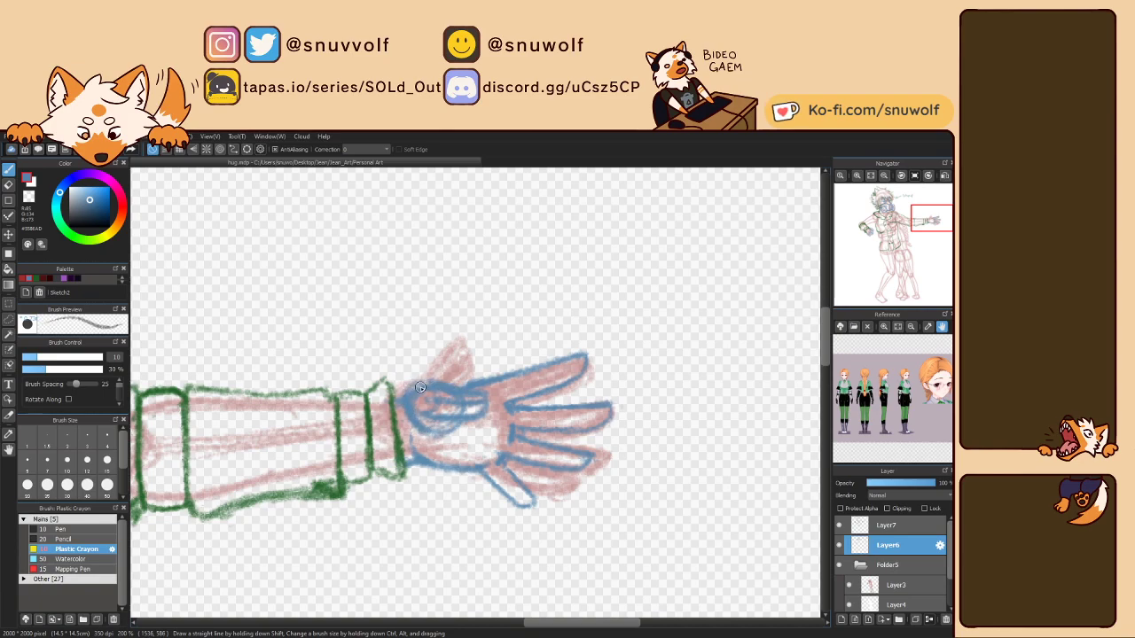
{"action": "mouse_move", "coordinate": [406, 403]}
{"action": "left_mouse_down"}
{"action": "mouse_move", "coordinate": [444, 381]}
{"action": "mouse_move", "coordinate": [459, 387]}
{"action": "left_mouse_up"}
Try redrawing the folded thumb's base and outer edge along the side of the palm, removing the construction lines.
{"action": "key", "text": "Left"}
{"action": "key", "text": "Left"}
{"action": "key", "text": "Left"}
{"action": "key", "text": "Left"}
{"action": "key", "text": "Left"}
{"action": "key", "text": "Left"}
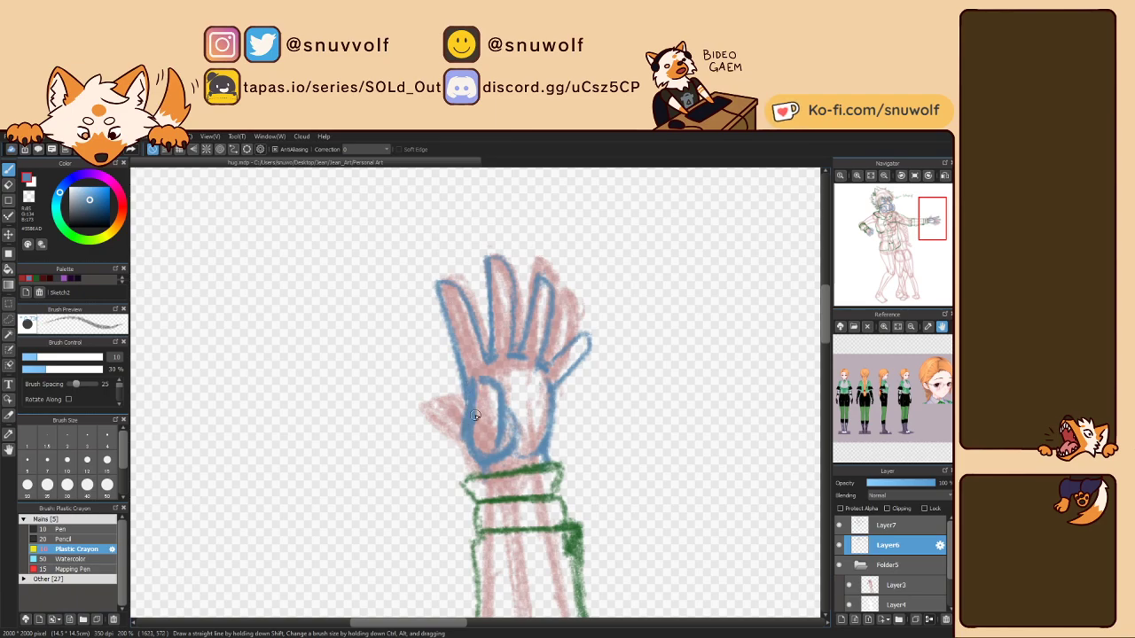
{"action": "mouse_move", "coordinate": [483, 377]}
{"action": "left_mouse_down"}
{"action": "mouse_move", "coordinate": [496, 442]}
{"action": "mouse_move", "coordinate": [504, 397]}
{"action": "mouse_move", "coordinate": [511, 413]}
{"action": "mouse_move", "coordinate": [509, 438]}
{"action": "mouse_move", "coordinate": [478, 438]}
{"action": "left_mouse_up"}
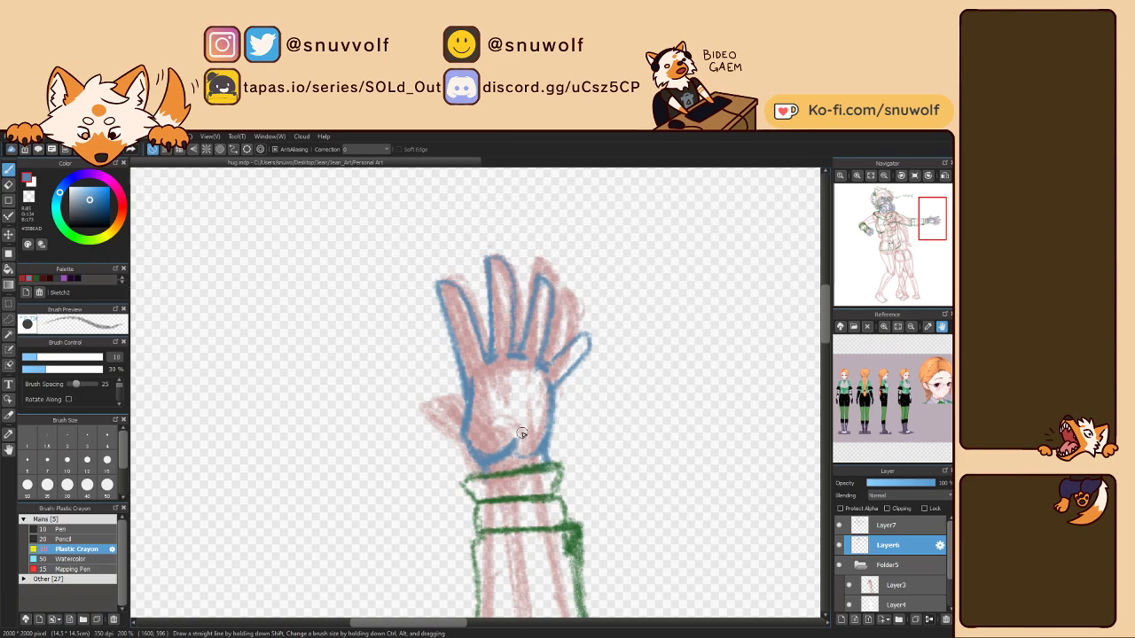
{"action": "left_click_drag", "start_coordinate": [474, 450], "coordinate": [479, 462]}
{"action": "mouse_move", "coordinate": [467, 423]}
{"action": "left_mouse_down"}
{"action": "mouse_move", "coordinate": [486, 457]}
{"action": "mouse_move", "coordinate": [505, 451]}
{"action": "mouse_move", "coordinate": [473, 445]}
{"action": "left_mouse_up"}
{"action": "left_click_drag", "start_coordinate": [490, 396], "coordinate": [495, 420]}
Try a crease from the thumb's base across the palm, undo it, and lasso the area beside the folded thumb.
{"action": "key", "text": "Right"}
{"action": "key", "text": "Right"}
{"action": "key", "text": "Right"}
{"action": "key", "text": "Right"}
{"action": "key", "text": "Right"}
{"action": "key", "text": "Right"}
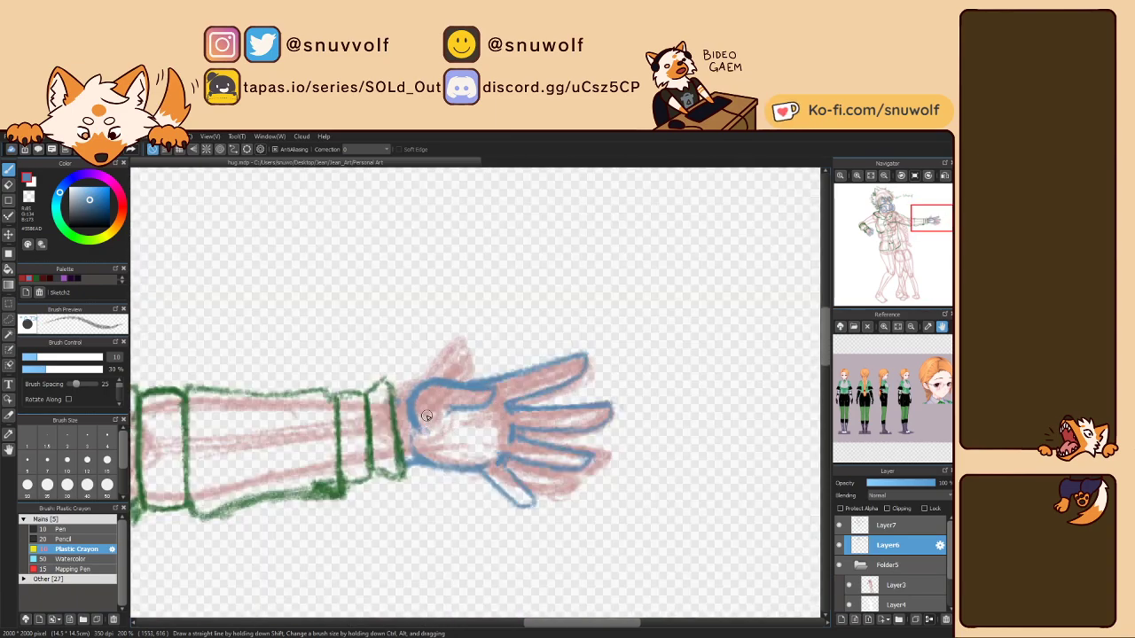
{"action": "mouse_move", "coordinate": [429, 426]}
{"action": "left_mouse_down"}
{"action": "mouse_move", "coordinate": [450, 417]}
{"action": "mouse_move", "coordinate": [470, 443]}
{"action": "mouse_move", "coordinate": [475, 430]}
{"action": "mouse_move", "coordinate": [467, 456]}
{"action": "left_mouse_up"}
{"action": "key", "text": "ctrl+z"}
{"action": "key", "text": "ctrl+z"}
{"action": "key", "text": "m"}
{"action": "mouse_move", "coordinate": [459, 411]}
{"action": "left_mouse_down"}
{"action": "mouse_move", "coordinate": [417, 436]}
{"action": "mouse_move", "coordinate": [400, 416]}
{"action": "mouse_move", "coordinate": [421, 375]}
{"action": "mouse_move", "coordinate": [483, 406]}
{"action": "left_mouse_up"}
{"action": "key", "text": "ctrl+d"}
Undo the folded-thumb strokes step by step, back to before the thumb-base circle was drawn.
{"action": "key", "text": "ctrl+z"}
{"action": "key", "text": "ctrl+z"}
{"action": "key", "text": "ctrl+z"}
{"action": "key", "text": "ctrl+z"}
{"action": "key", "text": "ctrl+z"}
{"action": "key", "text": "ctrl+z"}
{"action": "key", "text": "ctrl+z"}
{"action": "key", "text": "ctrl+z"}
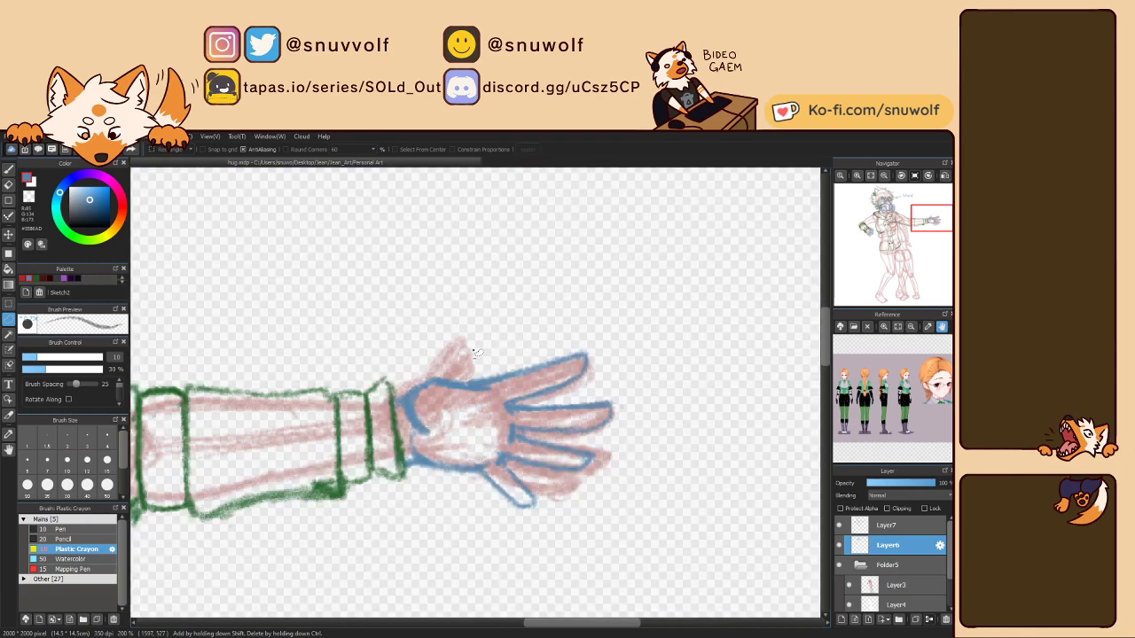
{"action": "key", "text": "ctrl+z"}
{"action": "key", "text": "ctrl+z"}
{"action": "key", "text": "ctrl+z"}
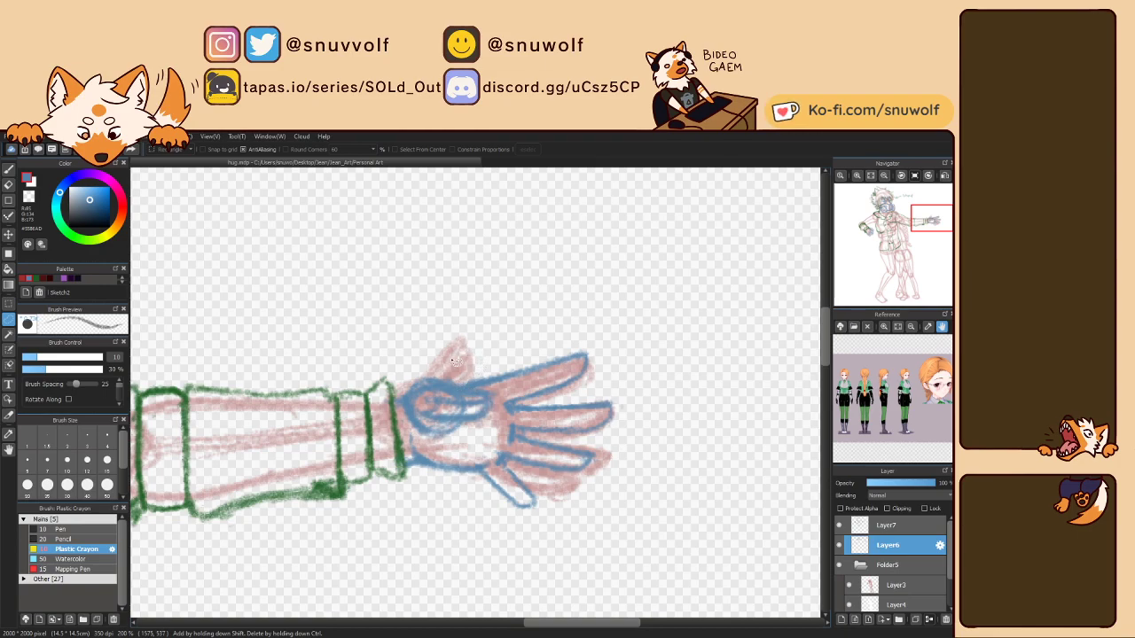
{"action": "key", "text": "ctrl+z"}
{"action": "key", "text": "ctrl+z"}
{"action": "key", "text": "ctrl+z"}
{"action": "key", "text": "ctrl+z"}
{"action": "key", "text": "ctrl+z"}
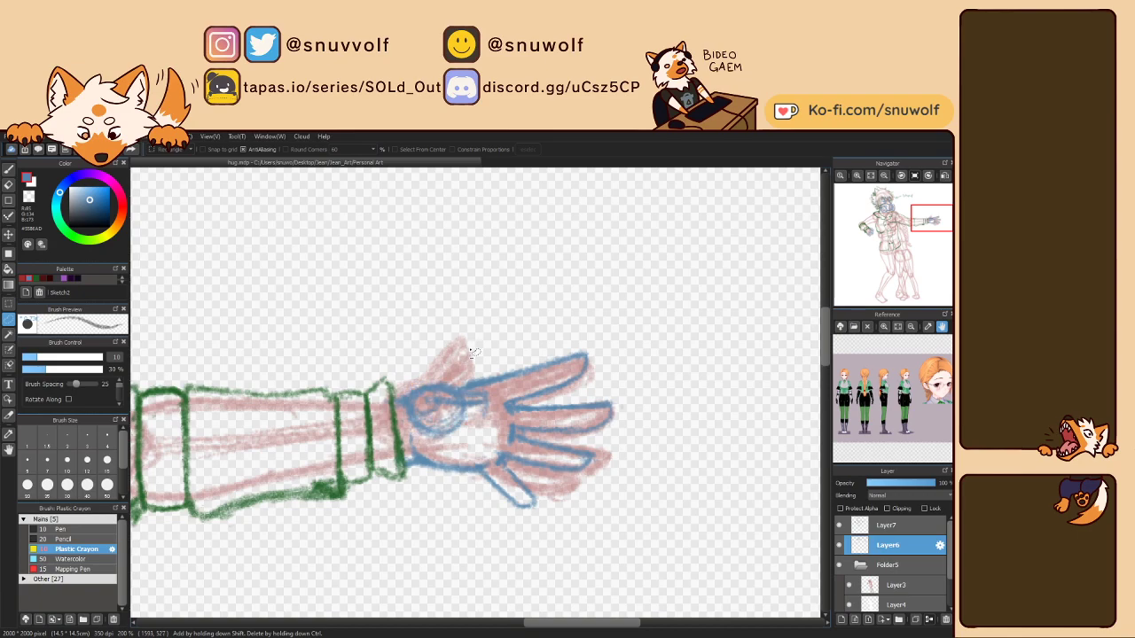
{"action": "key", "text": "ctrl+z"}
{"action": "key", "text": "ctrl+z"}
{"action": "key", "text": "ctrl+z"}
{"action": "key", "text": "ctrl+z"}
Clear the restored selection, redo the circle at the base of the thumb and trace it more boldly.
{"action": "key", "text": "ctrl+y"}
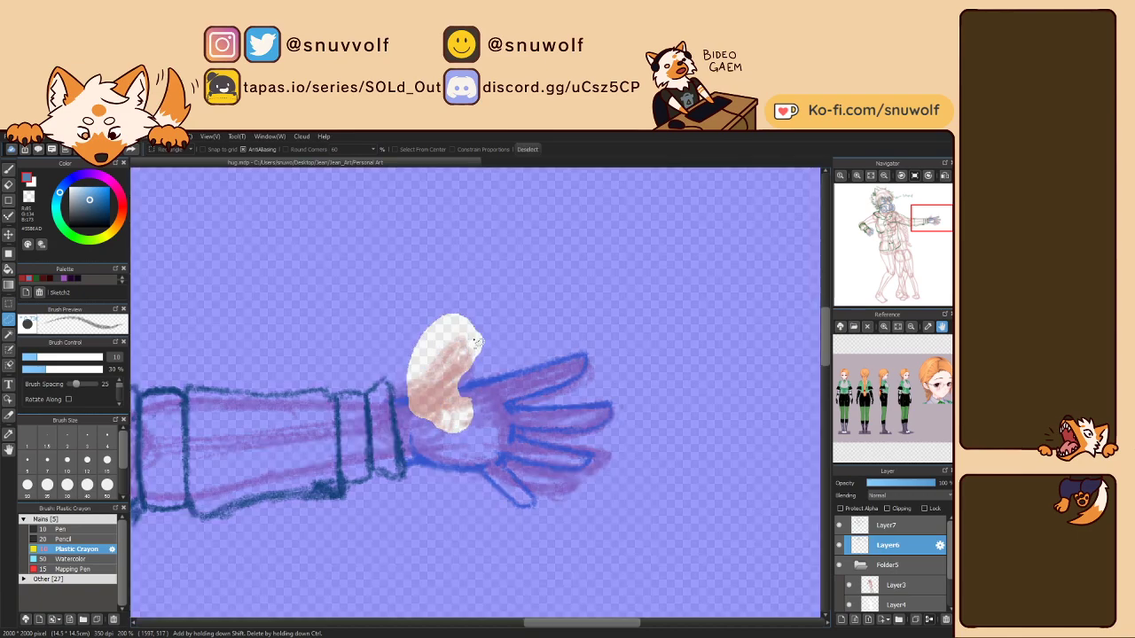
{"action": "key", "text": "ctrl+d"}
{"action": "key", "text": "ctrl+y"}
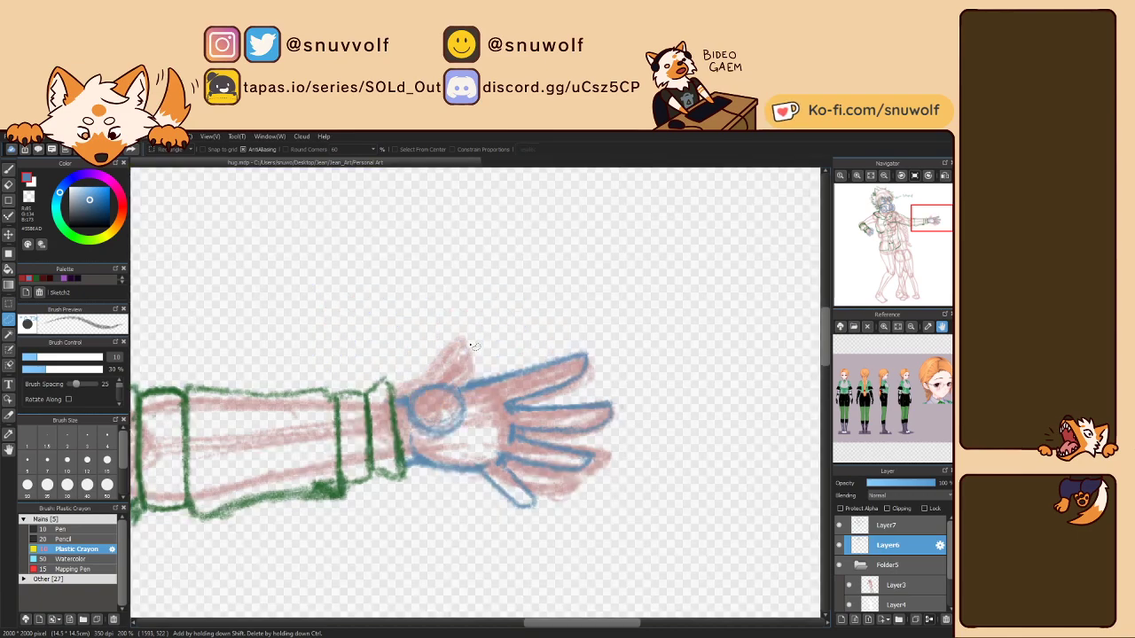
{"action": "key", "text": "b"}
{"action": "mouse_move", "coordinate": [446, 384]}
{"action": "left_mouse_down"}
{"action": "mouse_move", "coordinate": [458, 417]}
{"action": "mouse_move", "coordinate": [431, 430]}
{"action": "left_mouse_up"}
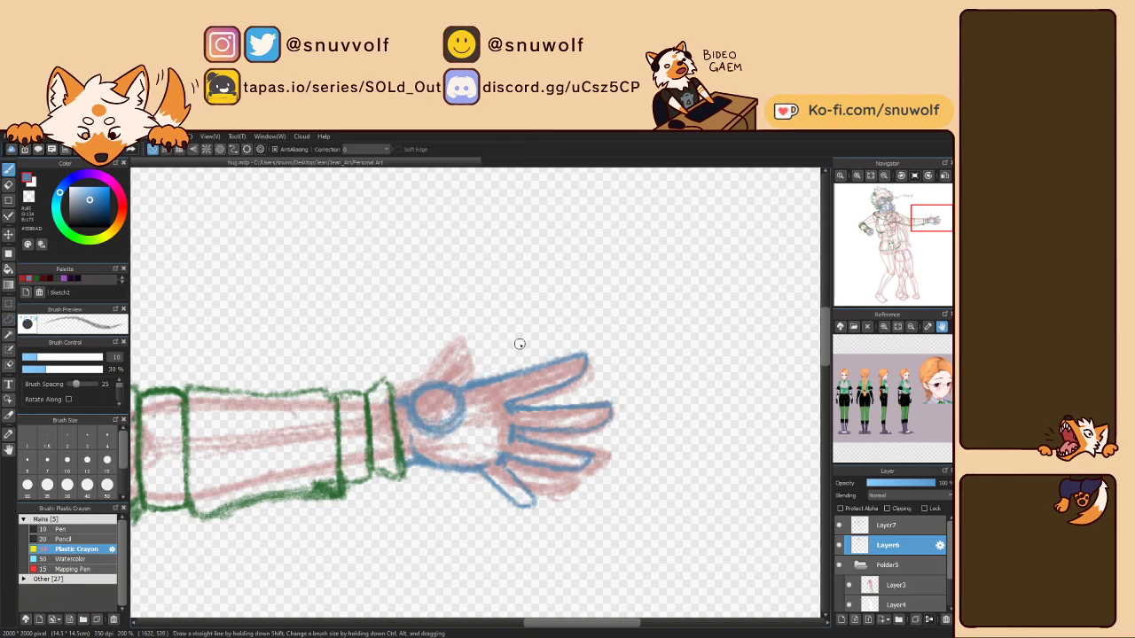
Add a smaller circle inside the thumb-base circle and strengthen the hand's edge beside it, checking the hand at different angles.
{"action": "key", "text": "Right"}
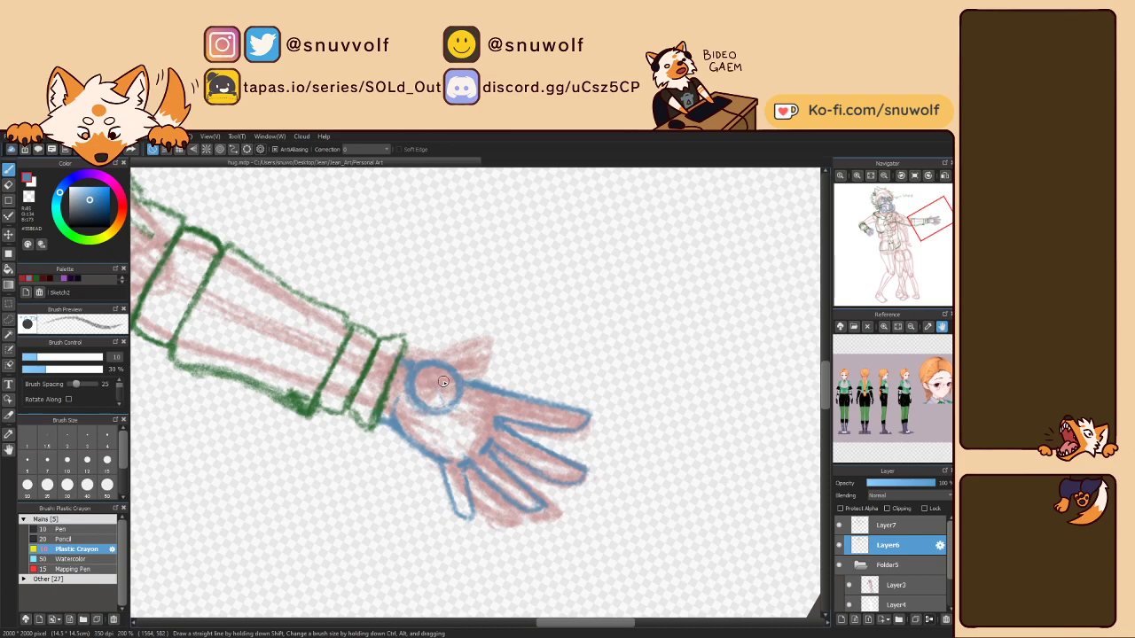
{"action": "key", "text": "Up"}
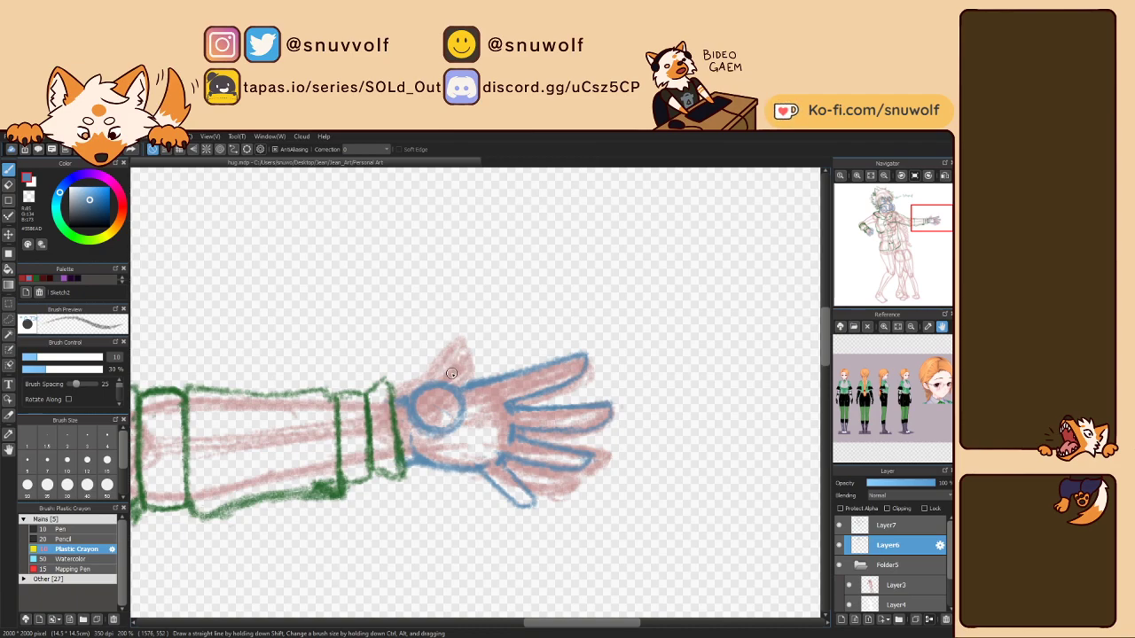
{"action": "key", "text": "Left"}
{"action": "key", "text": "Left"}
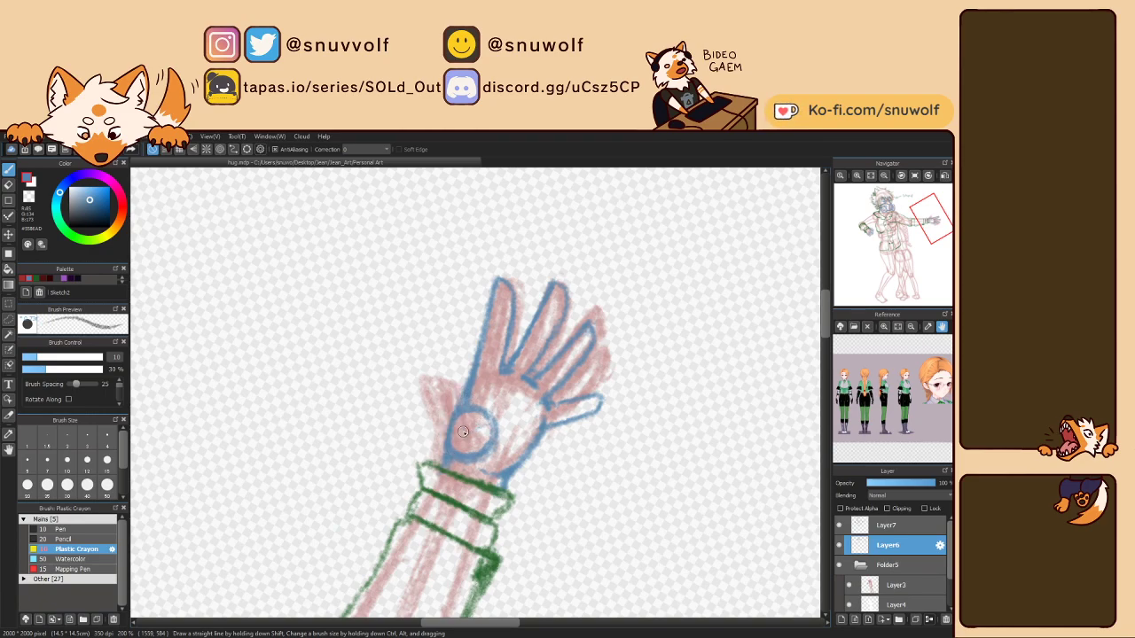
{"action": "key", "text": "ctrl+Right"}
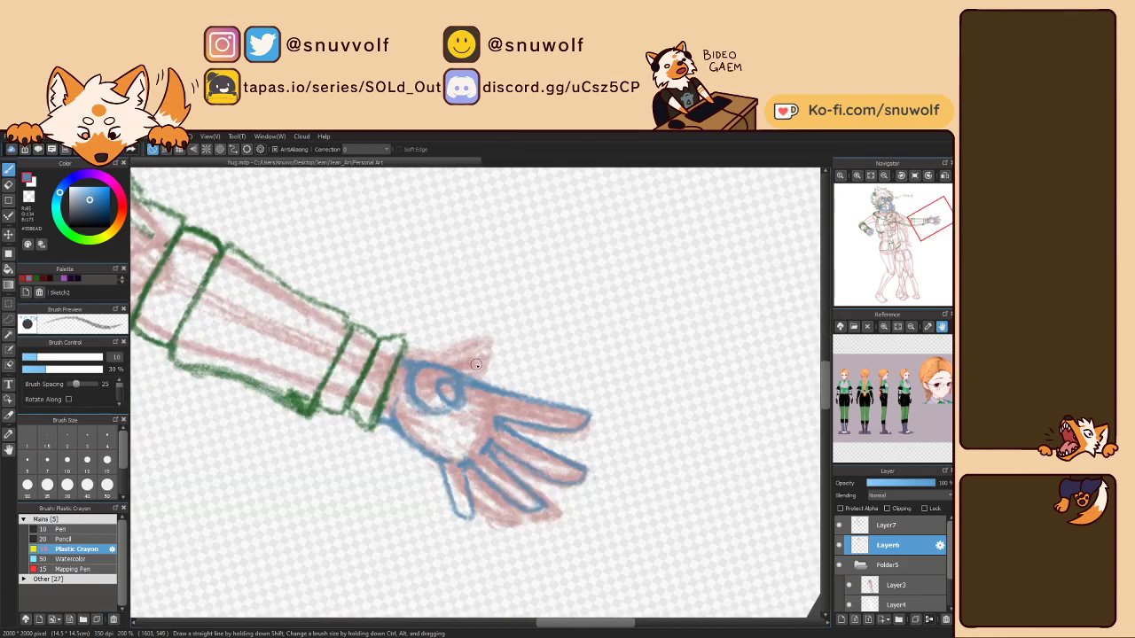
{"action": "key", "text": "ctrl+Left"}
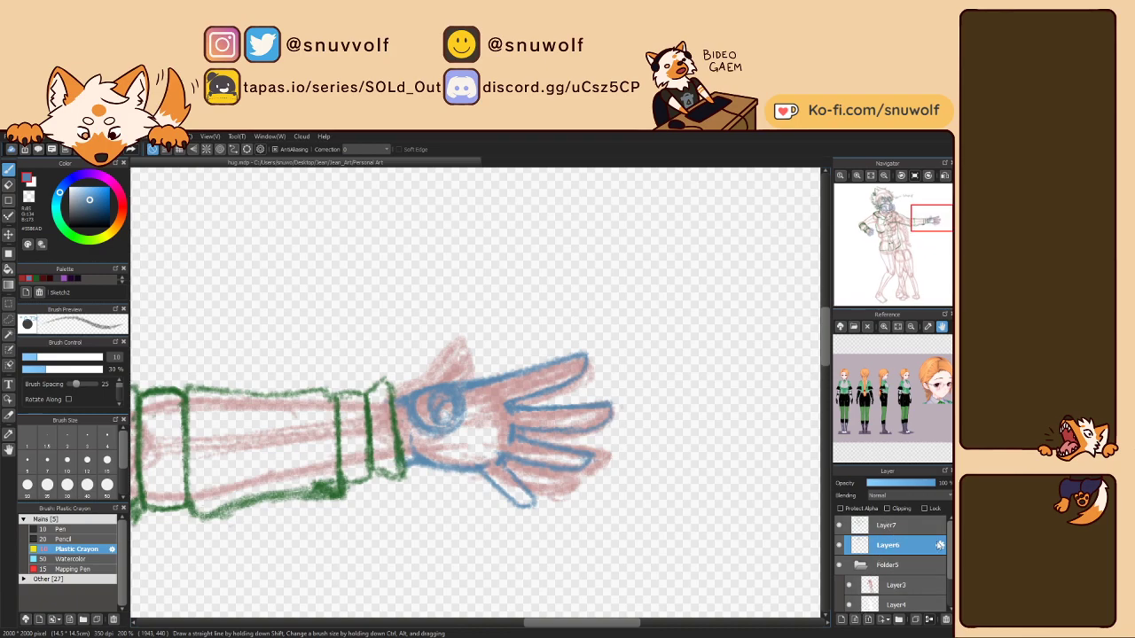
Show the pose reference image on Layer1 and bring the outstretched hand back into view.
{"action": "scroll", "coordinate": [935, 544], "scroll_direction": "down", "scroll_amount": 2}
{"action": "left_click", "coordinate": [843, 603]}
{"action": "left_click_drag", "start_coordinate": [889, 227], "coordinate": [931, 220]}
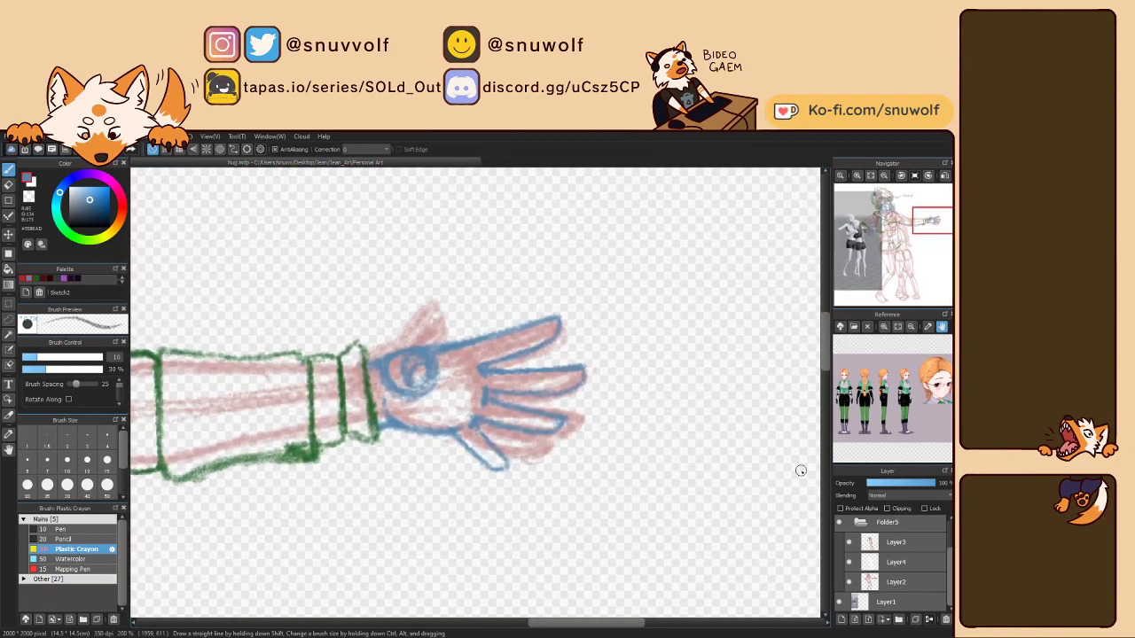
Hide the pose reference image on Layer1 and try a folded-thumb outline around the circle in the outstretched palm.
{"action": "left_click", "coordinate": [842, 605]}
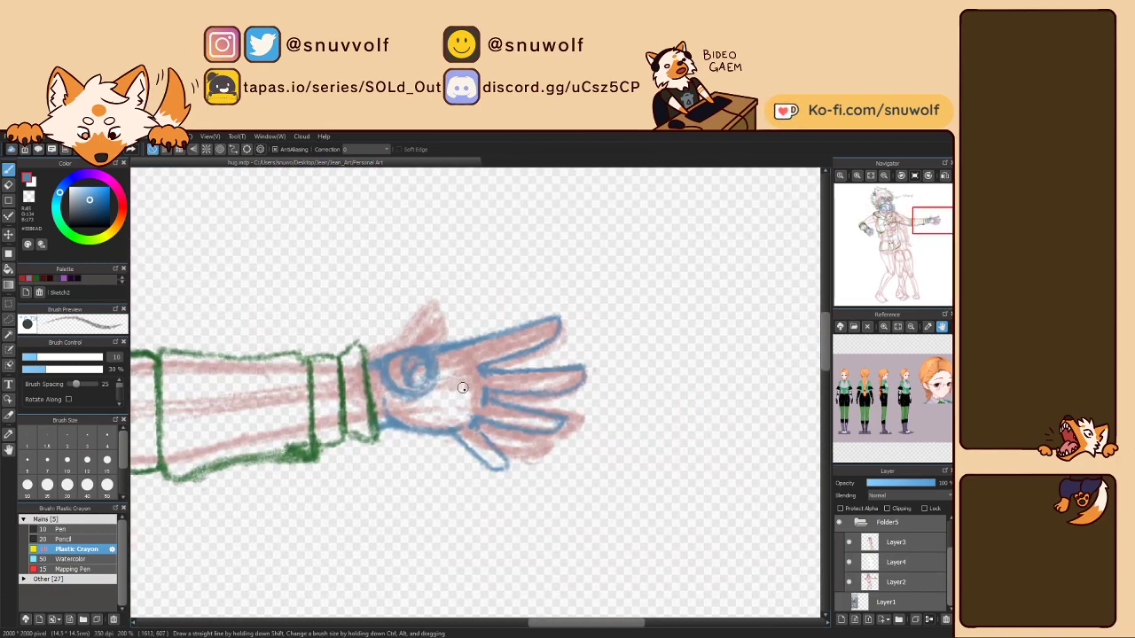
{"action": "key", "text": "Left"}
{"action": "key", "text": "Left"}
{"action": "key", "text": "Left"}
{"action": "key", "text": "Left"}
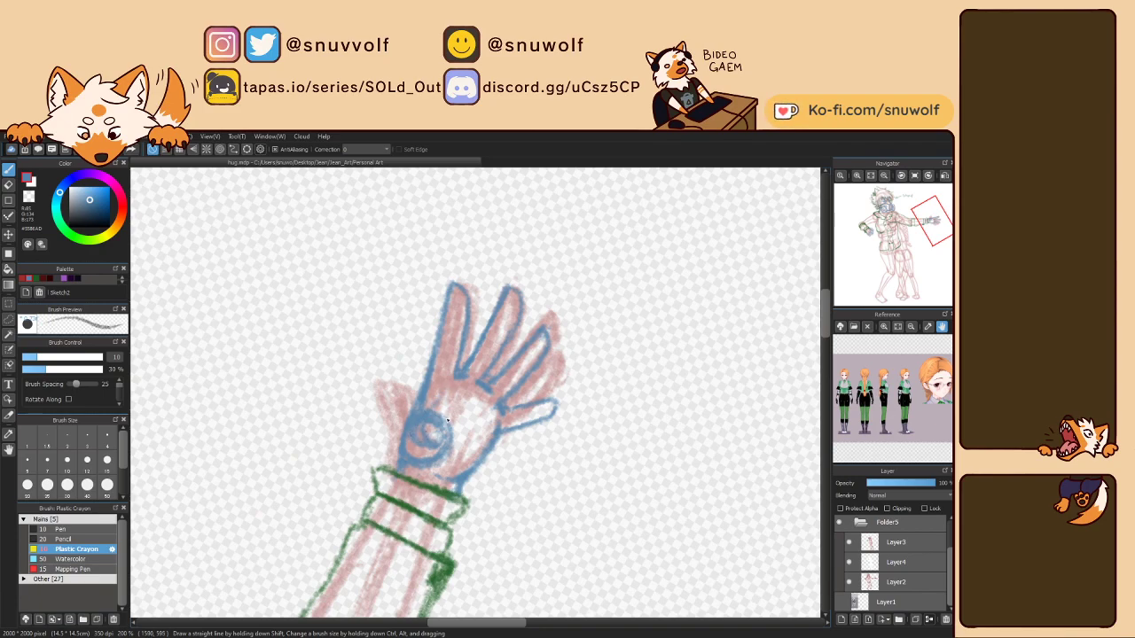
{"action": "left_click_drag", "start_coordinate": [447, 420], "coordinate": [491, 401]}
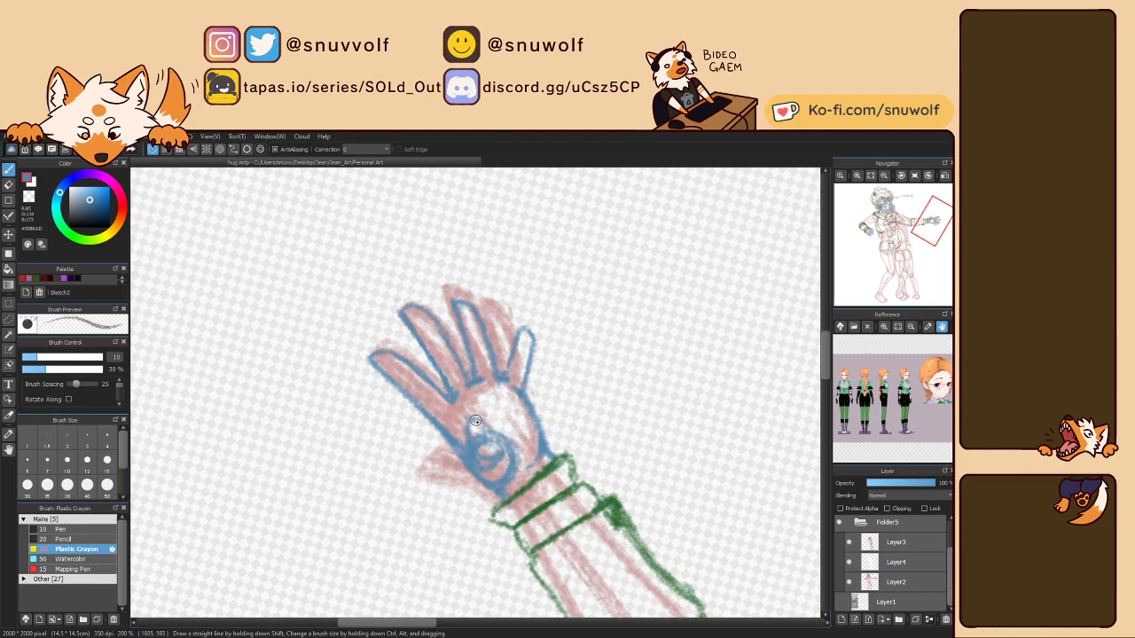
{"action": "left_click_drag", "start_coordinate": [478, 408], "coordinate": [510, 335]}
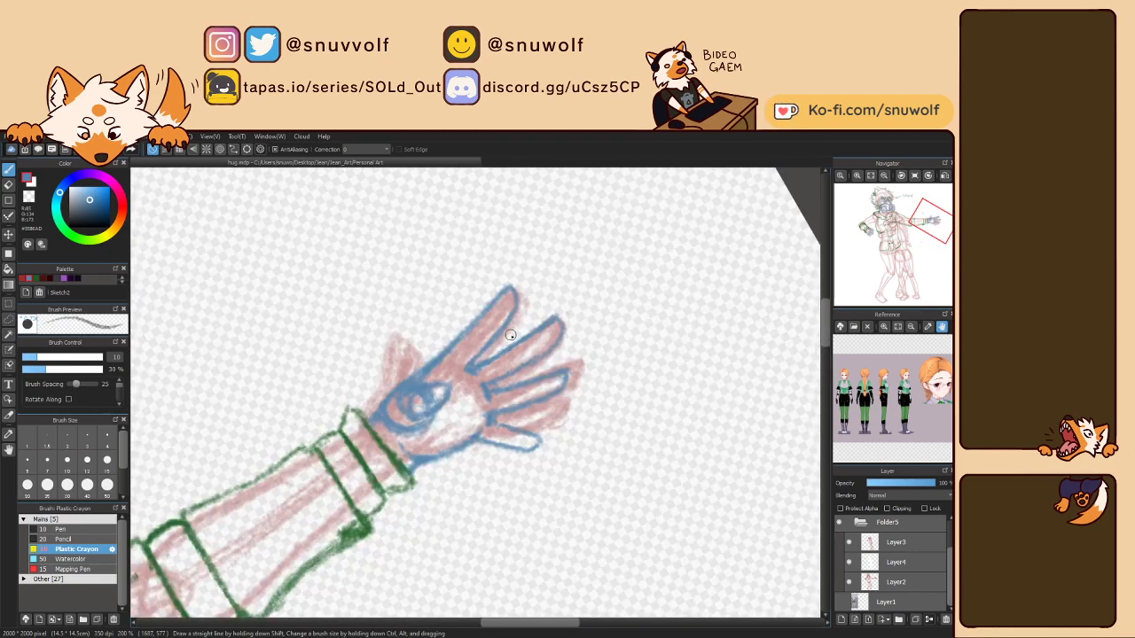
Undo the new thumb outline strokes together with the circles at the base of the thumb.
{"action": "key", "text": "Up"}
{"action": "key", "text": "ctrl+z"}
{"action": "key", "text": "ctrl+z"}
{"action": "key", "text": "ctrl+z"}
{"action": "key", "text": "ctrl+z"}
{"action": "key", "text": "ctrl+z"}
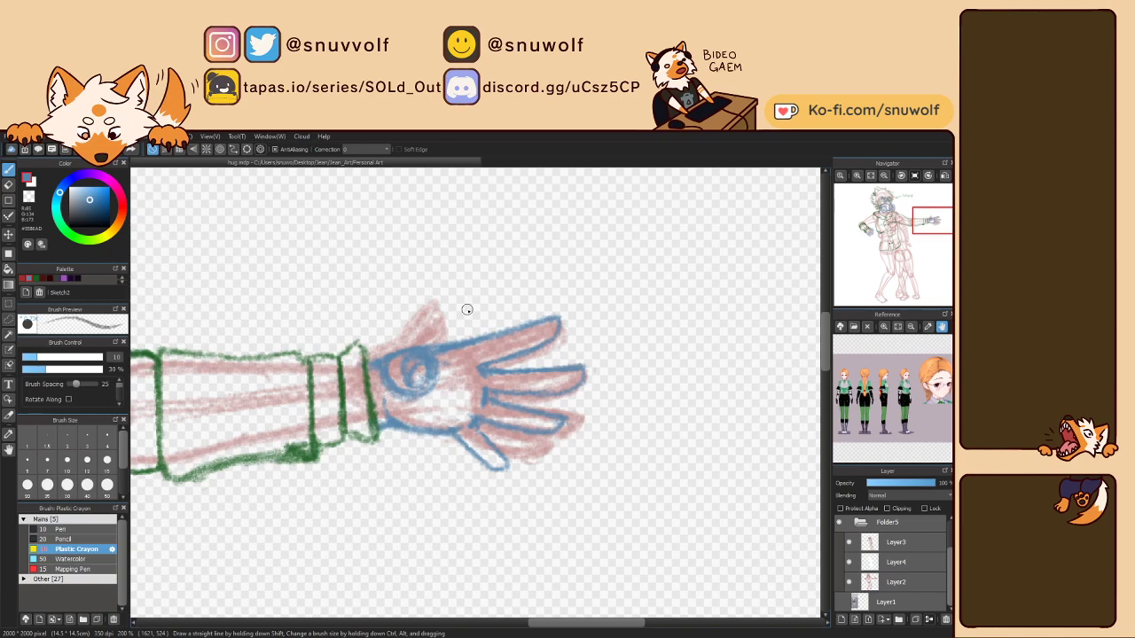
Draw the thumb of the outstretched hand folded across the palm with blue curved strokes, working at a turned canvas angle.
{"action": "mouse_move", "coordinate": [418, 397]}
{"action": "left_mouse_down"}
{"action": "mouse_move", "coordinate": [427, 386]}
{"action": "mouse_move", "coordinate": [396, 381]}
{"action": "mouse_move", "coordinate": [427, 366]}
{"action": "mouse_move", "coordinate": [430, 380]}
{"action": "mouse_move", "coordinate": [419, 370]}
{"action": "left_mouse_up"}
{"action": "key", "text": "Left"}
{"action": "key", "text": "Left"}
{"action": "key", "text": "Left"}
{"action": "key", "text": "Left"}
{"action": "key", "text": "Left"}
{"action": "key", "text": "Left"}
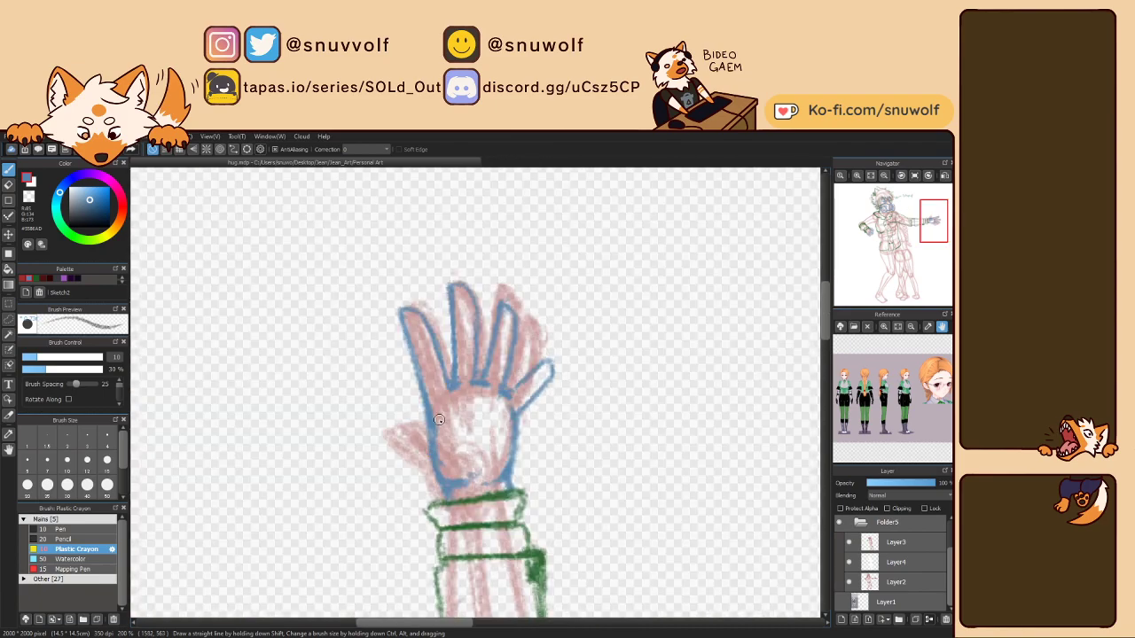
{"action": "mouse_move", "coordinate": [438, 439]}
{"action": "left_mouse_down"}
{"action": "mouse_move", "coordinate": [451, 385]}
{"action": "mouse_move", "coordinate": [447, 396]}
{"action": "mouse_move", "coordinate": [466, 395]}
{"action": "mouse_move", "coordinate": [469, 418]}
{"action": "mouse_move", "coordinate": [469, 400]}
{"action": "mouse_move", "coordinate": [474, 450]}
{"action": "left_mouse_up"}
{"action": "key", "text": "Right"}
{"action": "key", "text": "Right"}
{"action": "key", "text": "Right"}
{"action": "key", "text": "Right"}
{"action": "key", "text": "Right"}
{"action": "key", "text": "Right"}
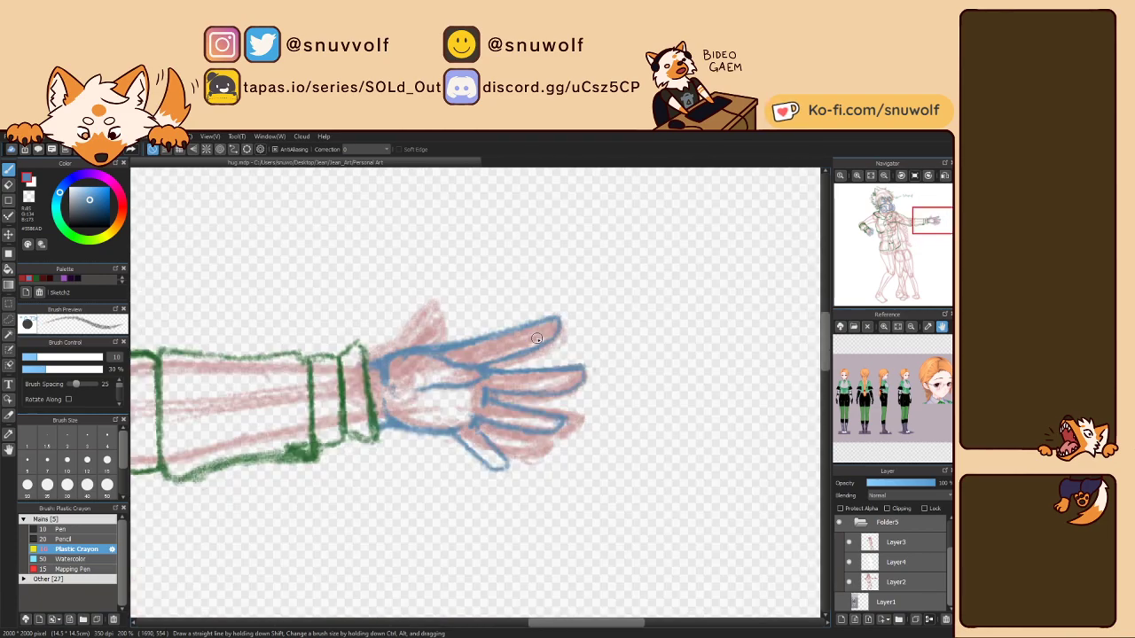
Refine the blue folded-thumb line where it meets the palm and index finger, checking the hand at different angles.
{"action": "left_click_drag", "start_coordinate": [502, 375], "coordinate": [446, 399]}
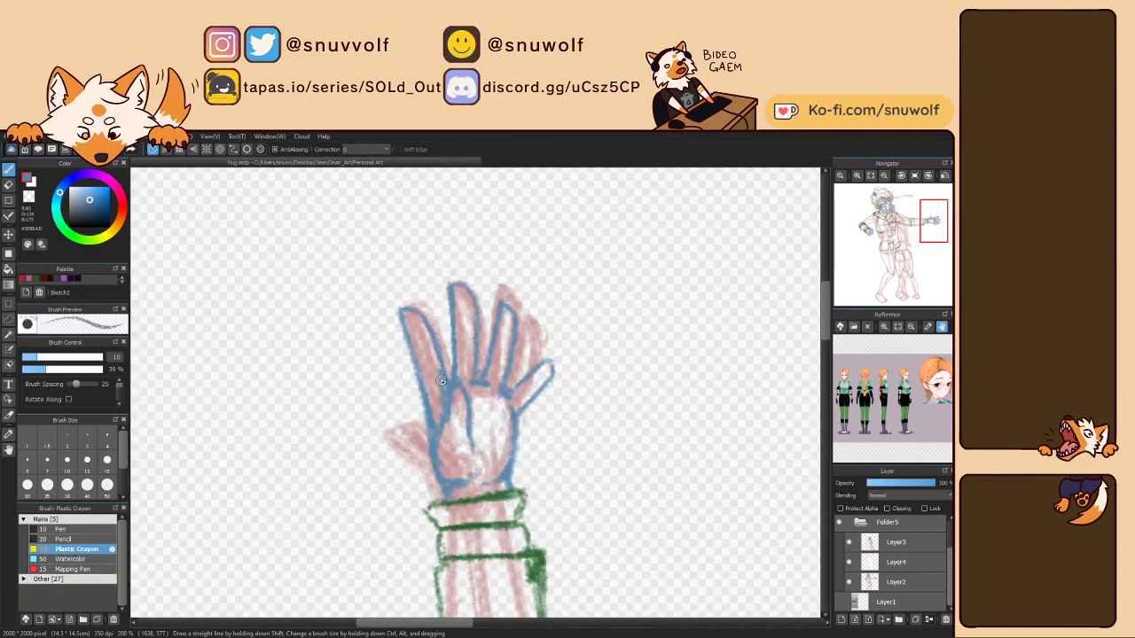
{"action": "mouse_move", "coordinate": [457, 376]}
{"action": "left_mouse_down"}
{"action": "mouse_move", "coordinate": [466, 417]}
{"action": "mouse_move", "coordinate": [450, 420]}
{"action": "left_mouse_up"}
{"action": "key", "text": "Right"}
{"action": "key", "text": "Right"}
{"action": "key", "text": "Right"}
{"action": "key", "text": "Right"}
{"action": "key", "text": "Left"}
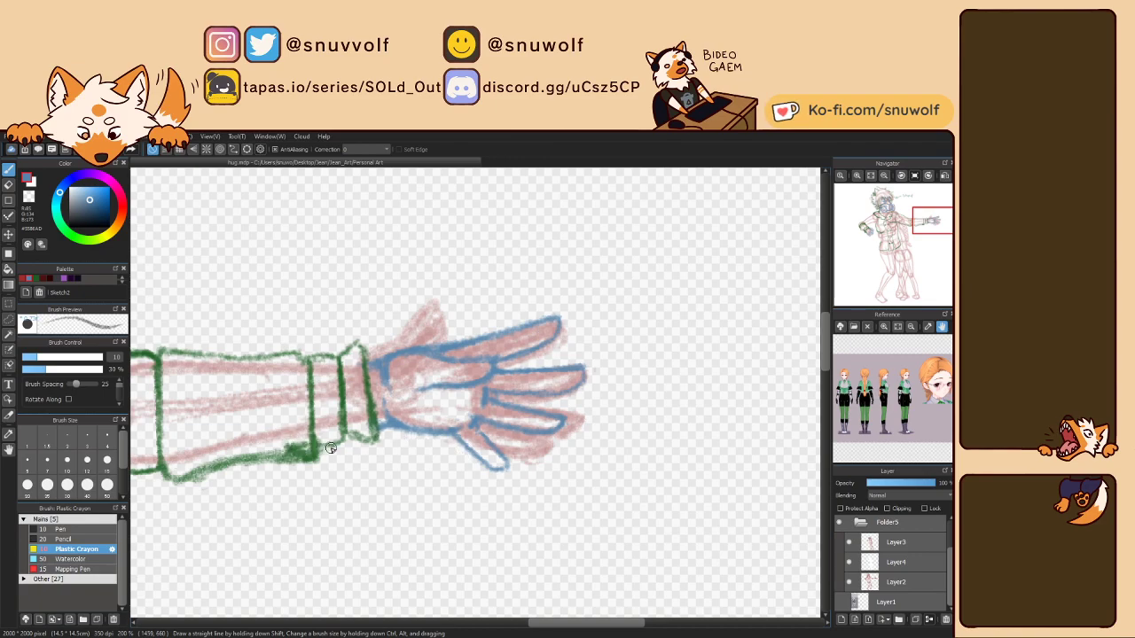
Collapse Folder5 and thin the heavy green patch on the lower edge of the outstretched sleeve on Layer7.
{"action": "left_click", "coordinate": [860, 524]}
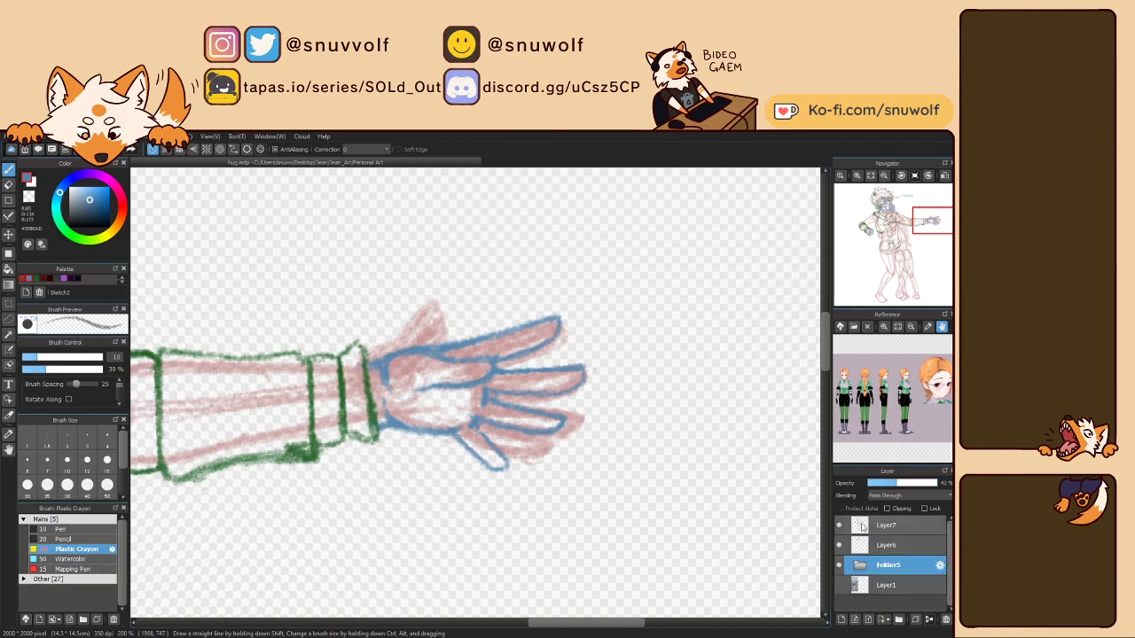
{"action": "left_click", "coordinate": [886, 531]}
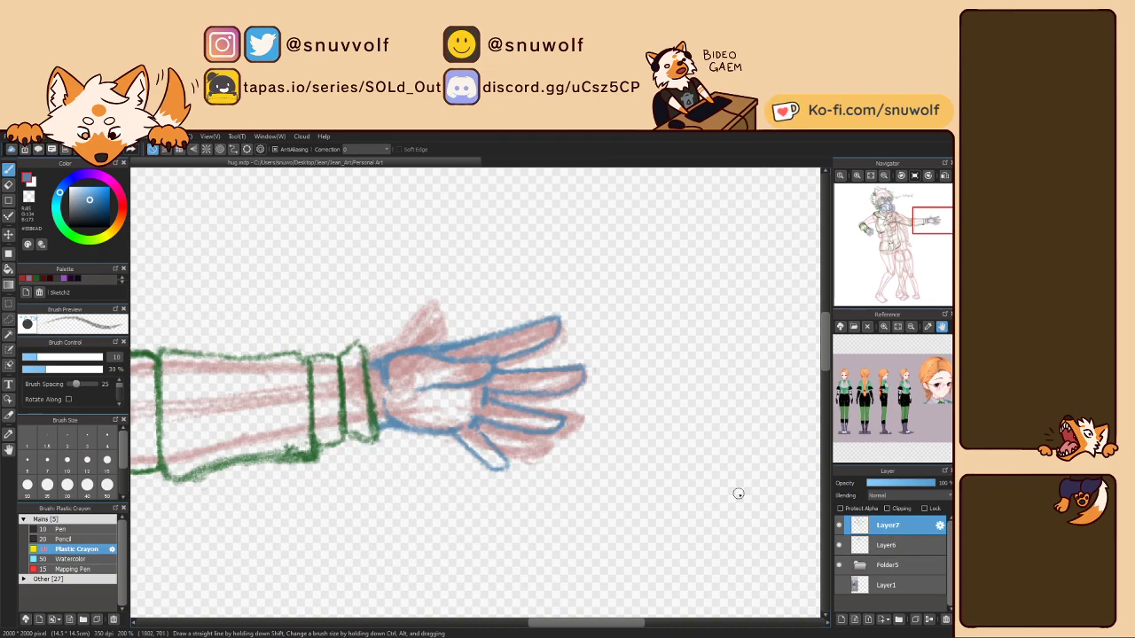
{"action": "left_click", "coordinate": [858, 551]}
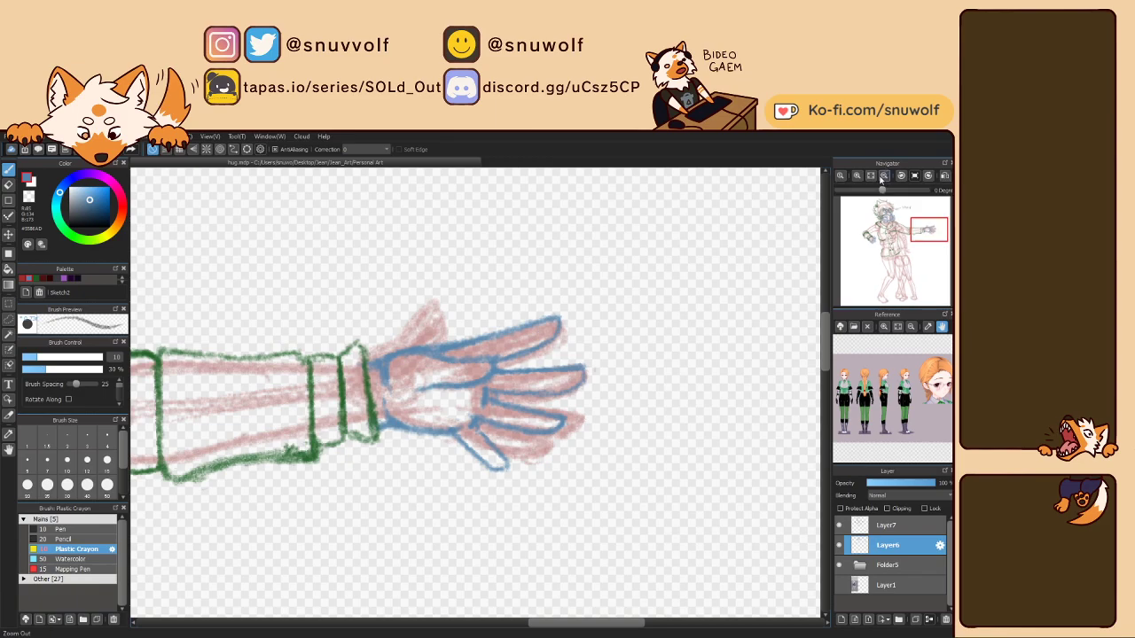
Lasso the handwritten note and arrow beside the masked character's head on Layer7, delete them and clear the selection.
{"action": "left_click", "coordinate": [871, 176]}
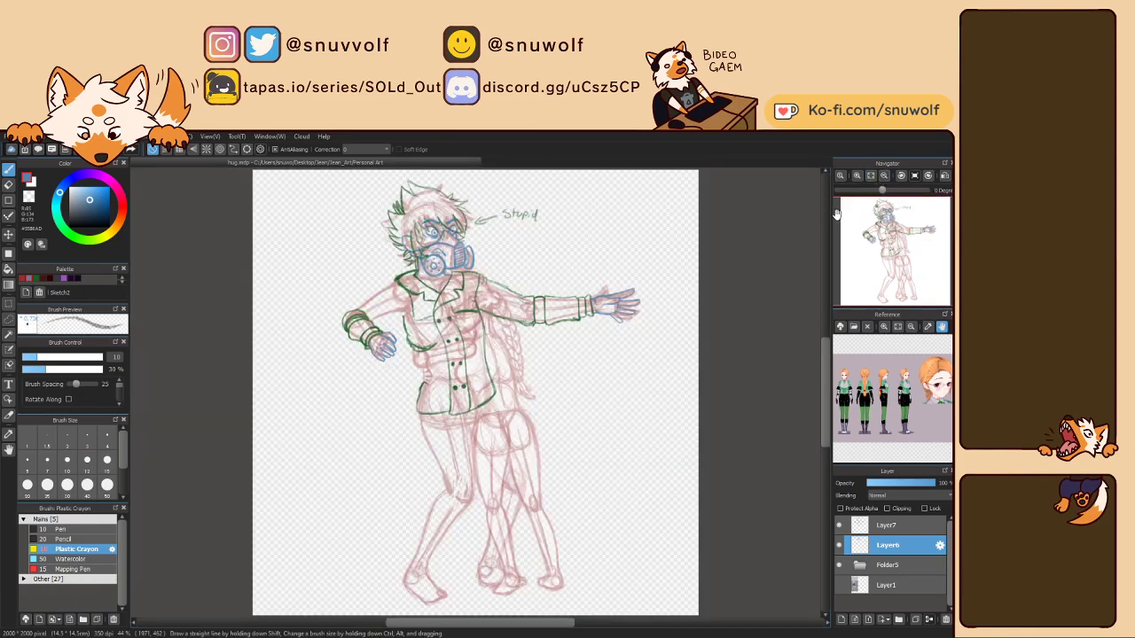
{"action": "left_click", "coordinate": [894, 524]}
{"action": "key", "text": "m"}
{"action": "mouse_move", "coordinate": [559, 231]}
{"action": "left_mouse_down"}
{"action": "mouse_move", "coordinate": [487, 241]}
{"action": "mouse_move", "coordinate": [474, 229]}
{"action": "mouse_move", "coordinate": [571, 217]}
{"action": "mouse_move", "coordinate": [558, 229]}
{"action": "left_mouse_up"}
{"action": "key", "text": "Delete"}
{"action": "key", "text": "ctrl+d"}
{"action": "key", "text": "b"}
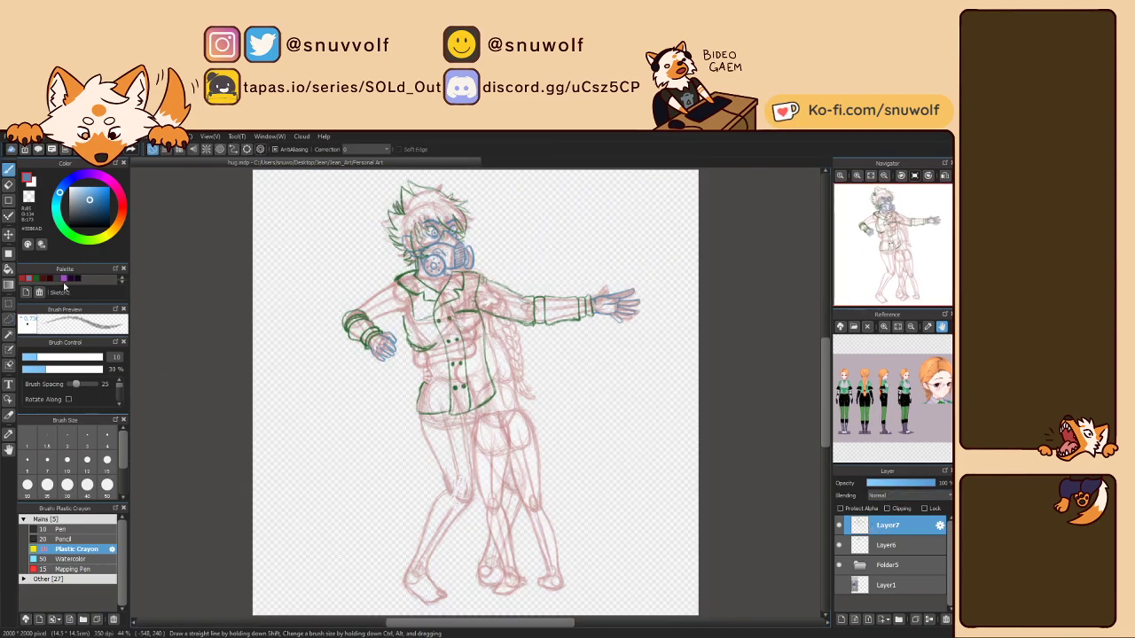
Pick the dark green sketch colour and group Layer7 and Layer6 in a new layer folder.
{"action": "left_click", "coordinate": [35, 279]}
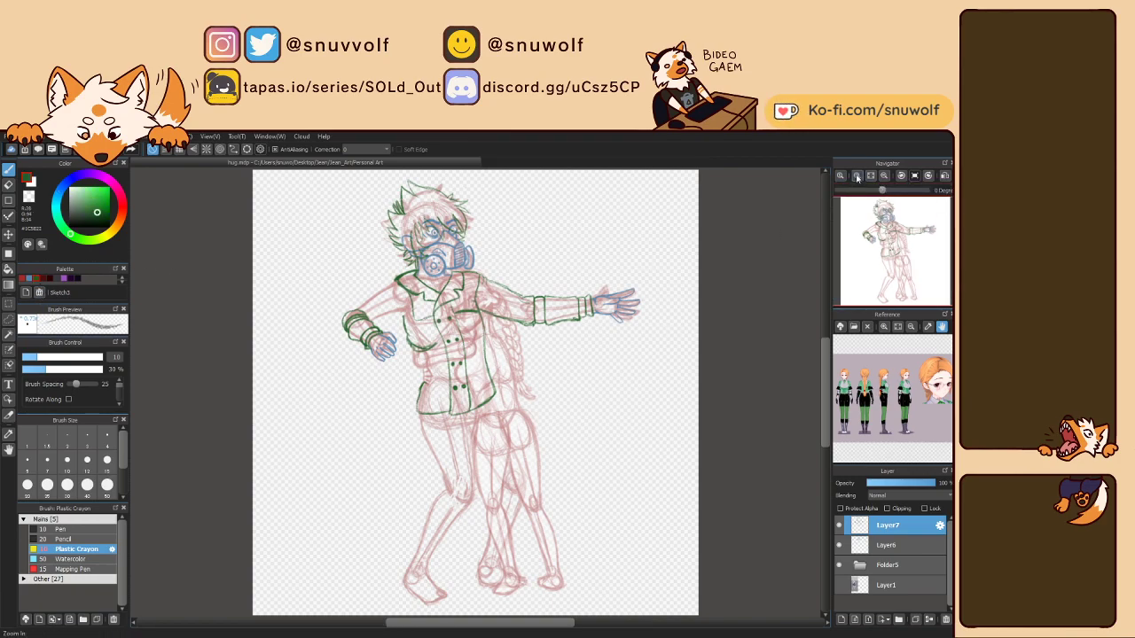
{"action": "left_click", "coordinate": [857, 175]}
{"action": "left_click", "coordinate": [857, 175]}
{"action": "left_click", "coordinate": [856, 175]}
{"action": "left_click_drag", "start_coordinate": [320, 183], "coordinate": [417, 362]}
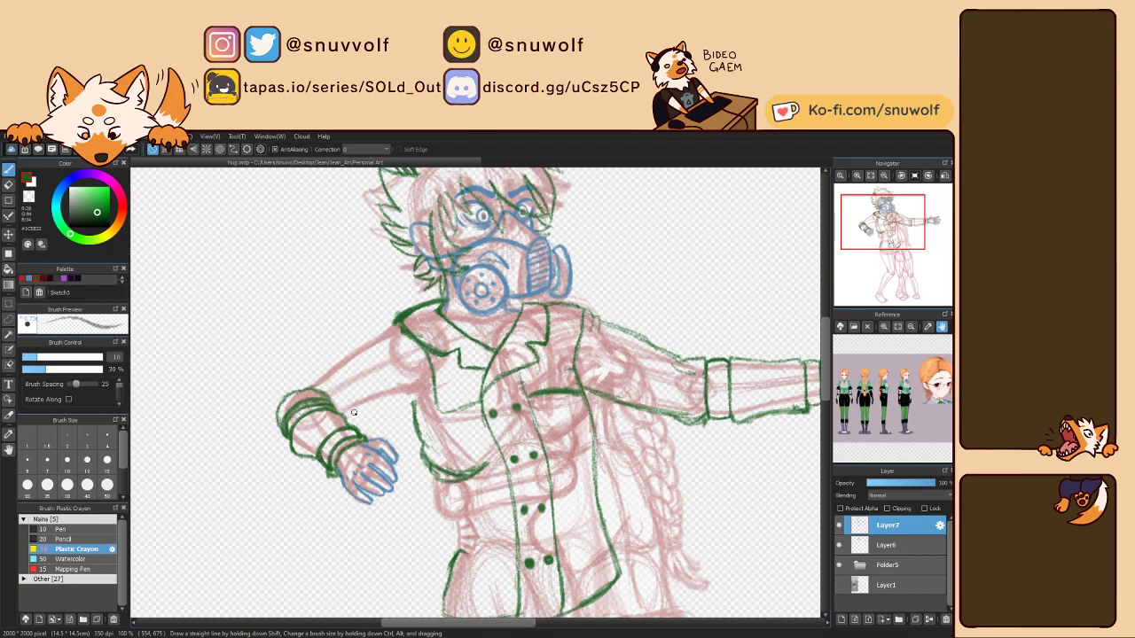
{"action": "left_click", "coordinate": [899, 619]}
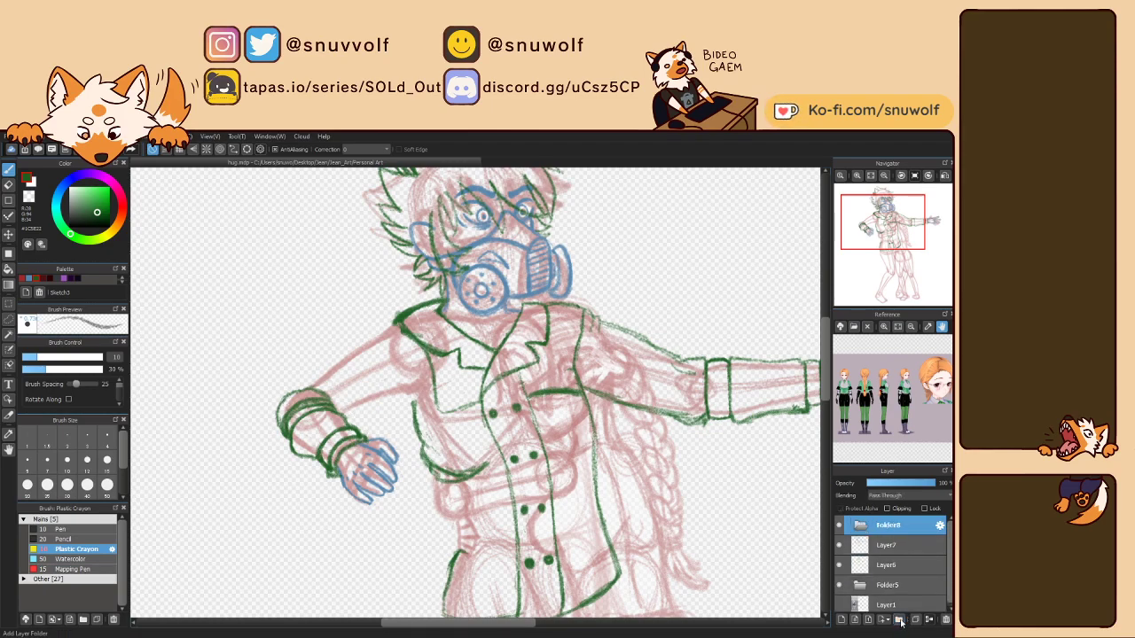
{"action": "left_click_drag", "start_coordinate": [891, 570], "coordinate": [892, 542]}
Make the new folder active and lasso the bent arm's forearm, cuffs and hand.
{"action": "left_click", "coordinate": [887, 525]}
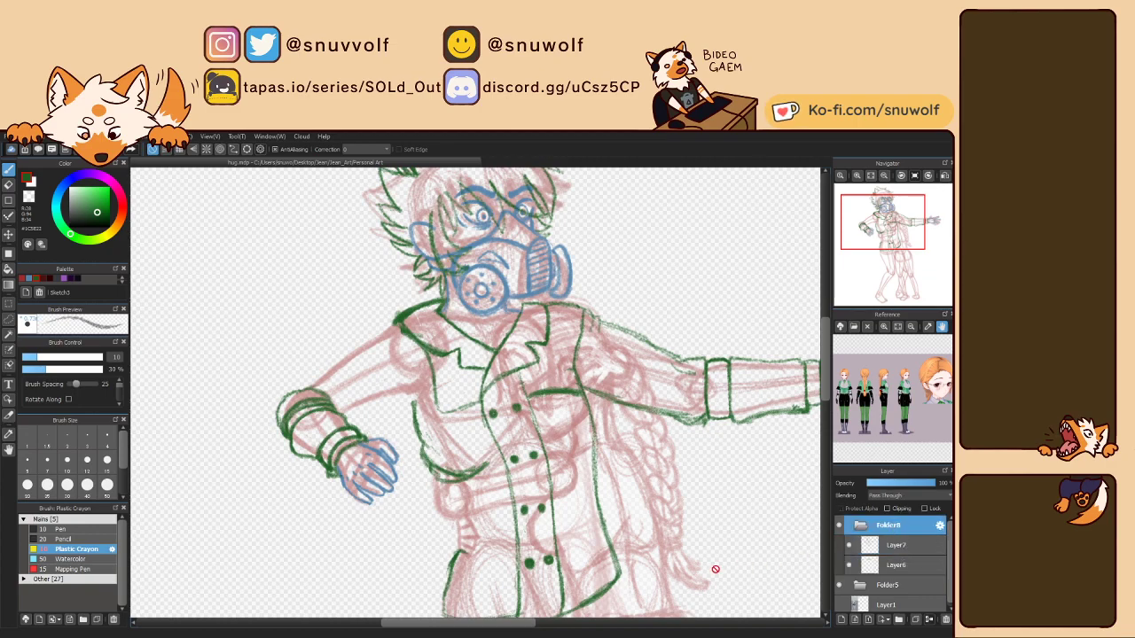
{"action": "key", "text": "m"}
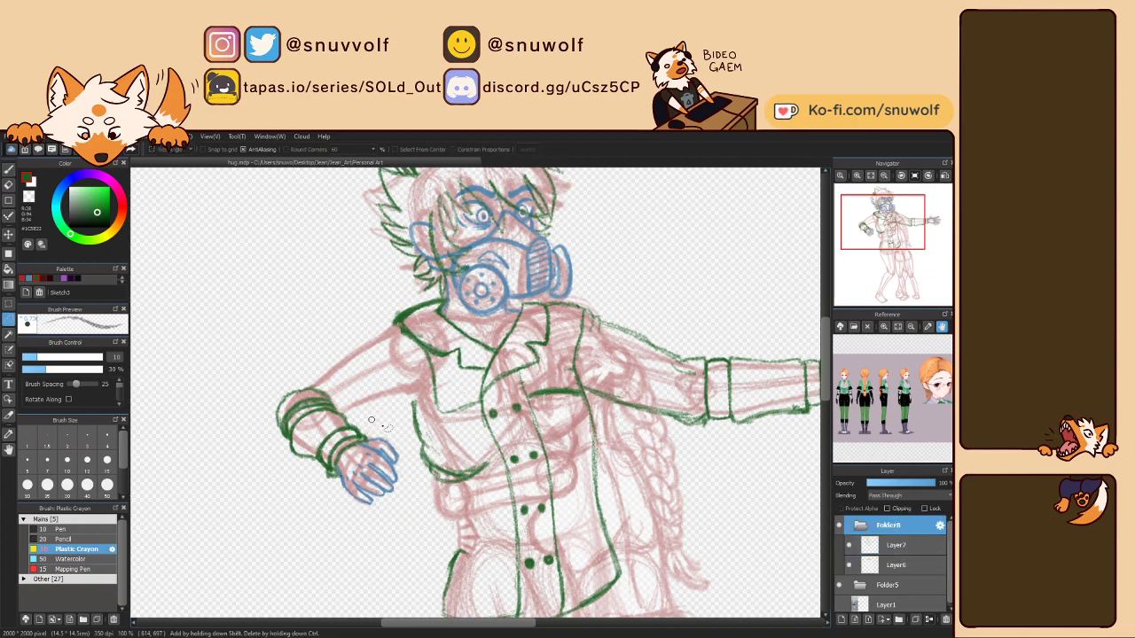
{"action": "mouse_move", "coordinate": [379, 426]}
{"action": "left_mouse_down"}
{"action": "mouse_move", "coordinate": [352, 531]}
{"action": "mouse_move", "coordinate": [244, 444]}
{"action": "mouse_move", "coordinate": [305, 369]}
{"action": "mouse_move", "coordinate": [364, 390]}
{"action": "left_mouse_up"}
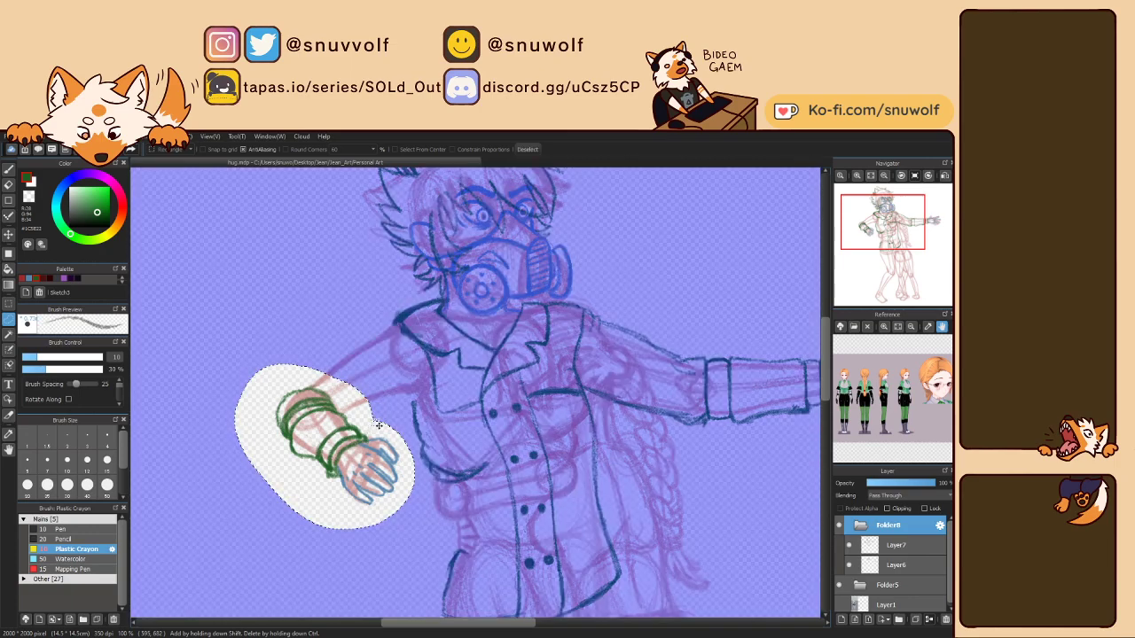
{"action": "key", "text": "v"}
{"action": "left_click_drag", "start_coordinate": [353, 460], "coordinate": [366, 467]}
{"action": "left_click_drag", "start_coordinate": [368, 467], "coordinate": [378, 470]}
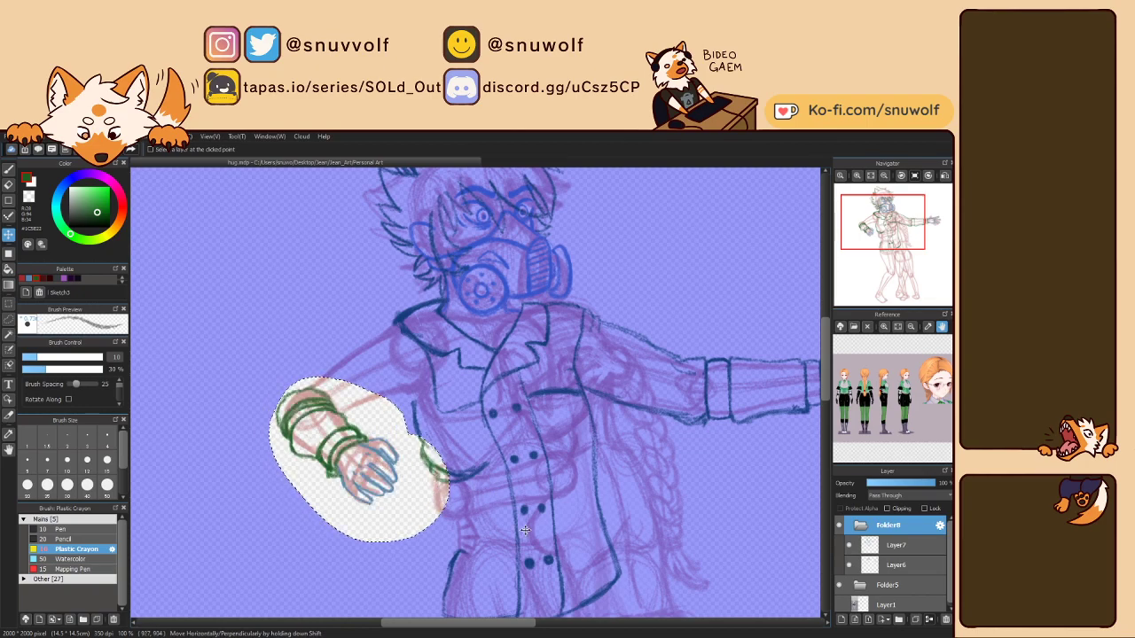
{"action": "left_click_drag", "start_coordinate": [462, 510], "coordinate": [449, 506]}
{"action": "key", "text": "ctrl+t"}
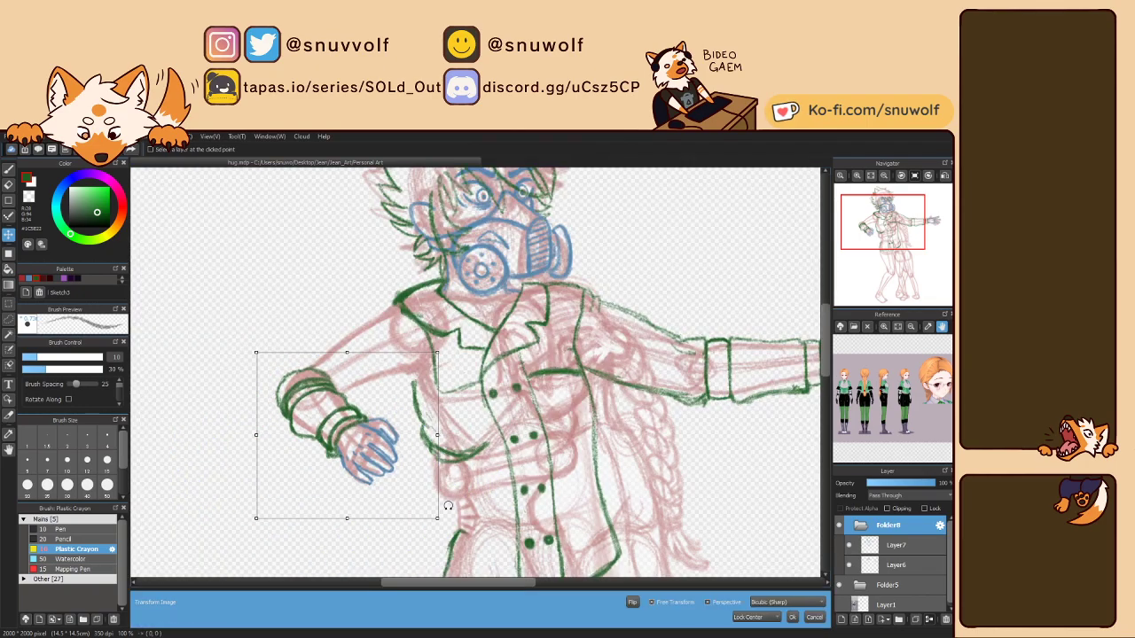
{"action": "key", "text": "Escape"}
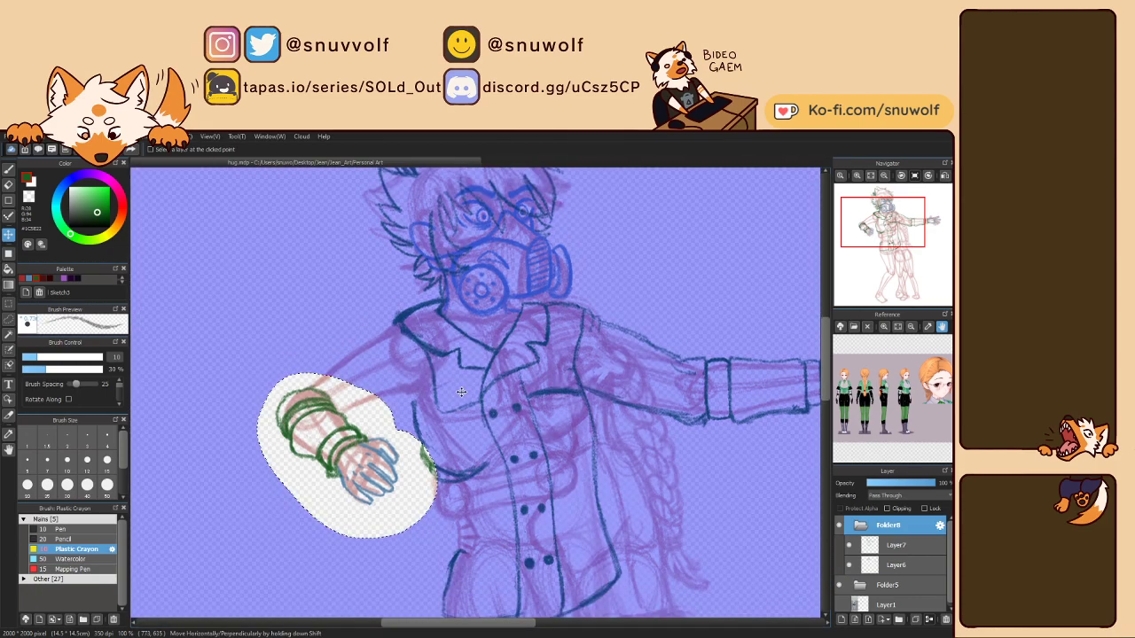
Transform the selected forearm and hand to sit slightly closer to the torso, apply it and clear the selection.
{"action": "key", "text": "m"}
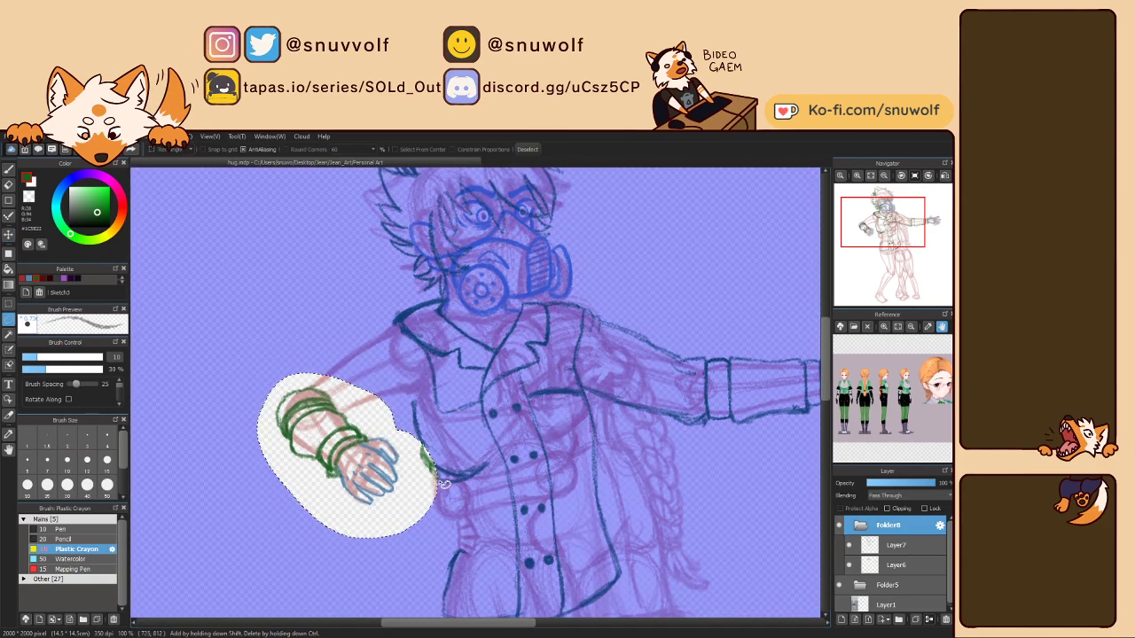
{"action": "key", "text": "ctrl+t"}
{"action": "left_click_drag", "start_coordinate": [373, 456], "coordinate": [391, 460]}
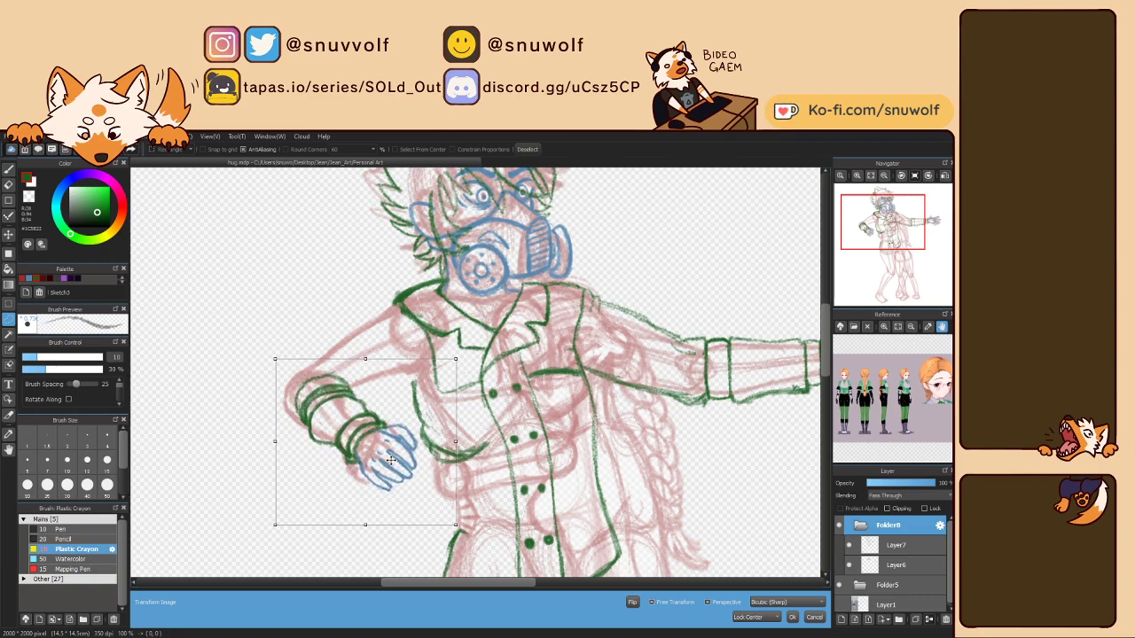
{"action": "left_click", "coordinate": [792, 617]}
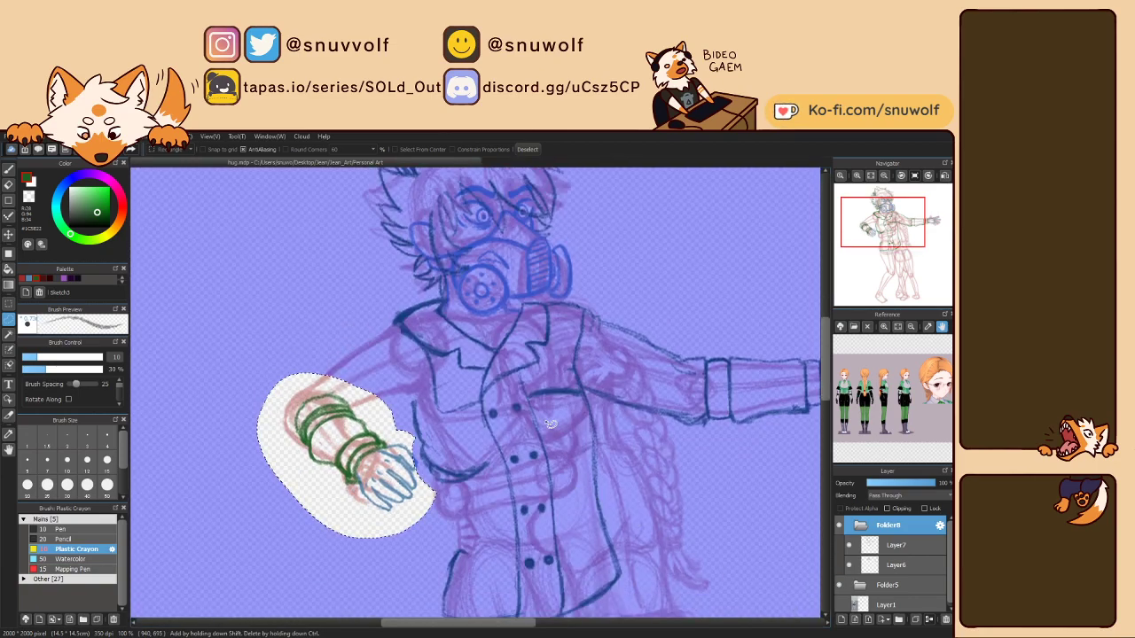
{"action": "key", "text": "ctrl+d"}
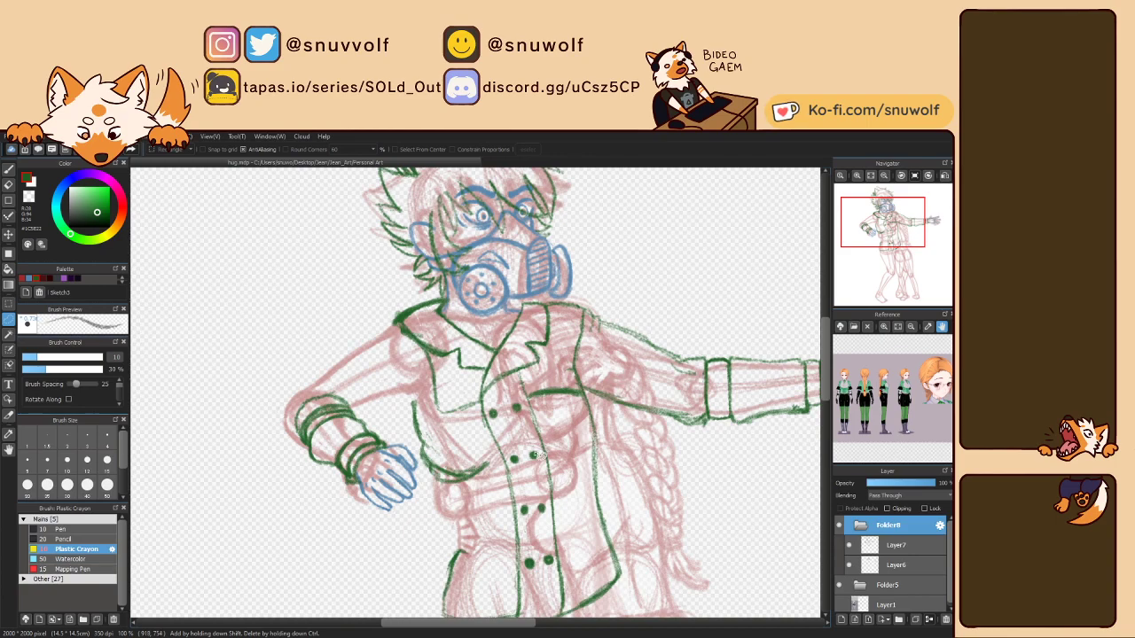
{"action": "key", "text": "b"}
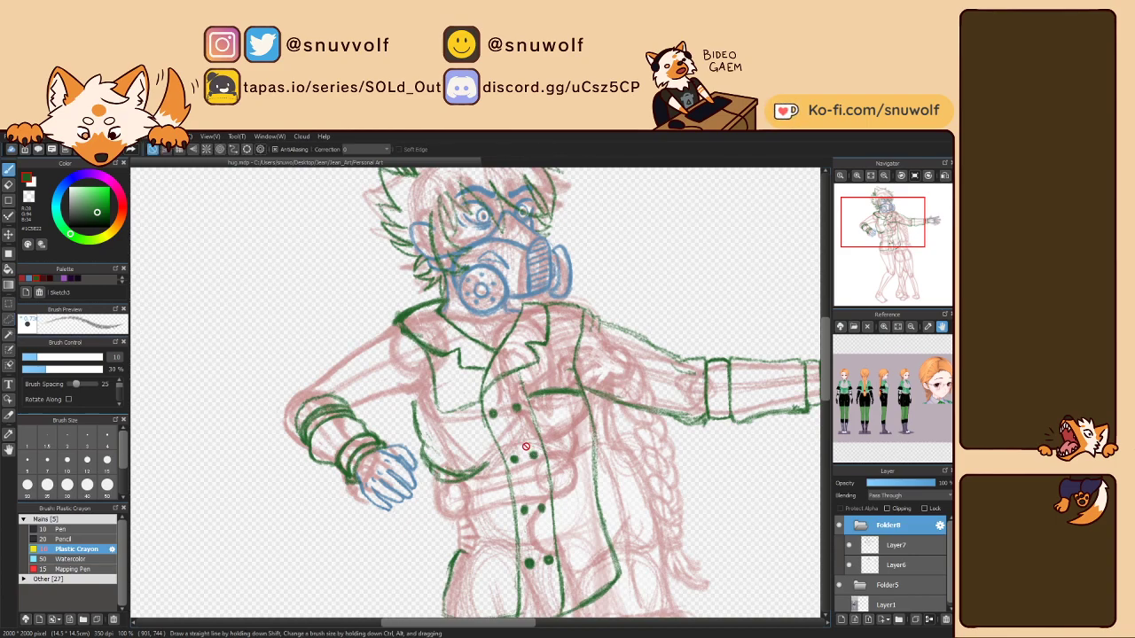
Lower the opacity of Folder5 to fade the red body sketch, and make Layer7 active for drawing.
{"action": "left_click", "coordinate": [882, 538]}
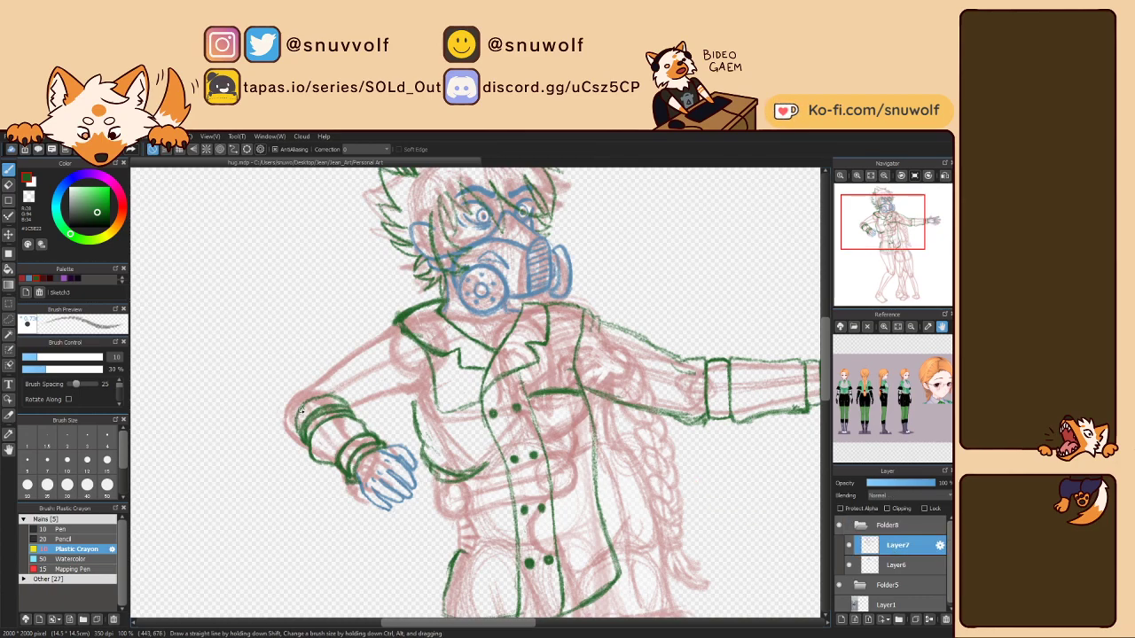
{"action": "left_click", "coordinate": [886, 589]}
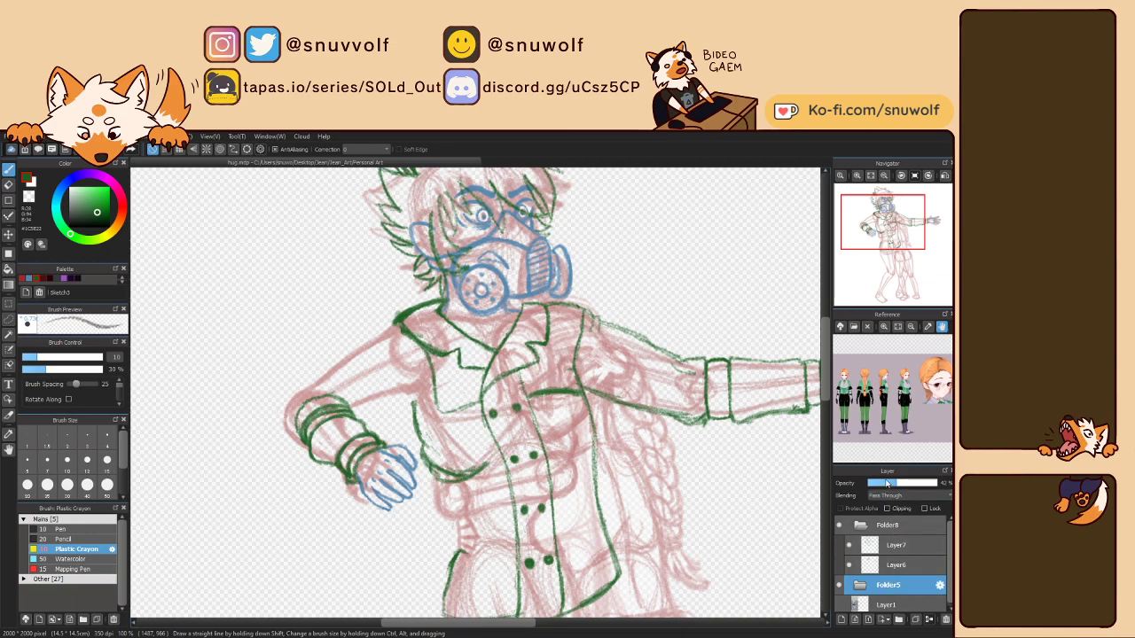
{"action": "left_click", "coordinate": [900, 545]}
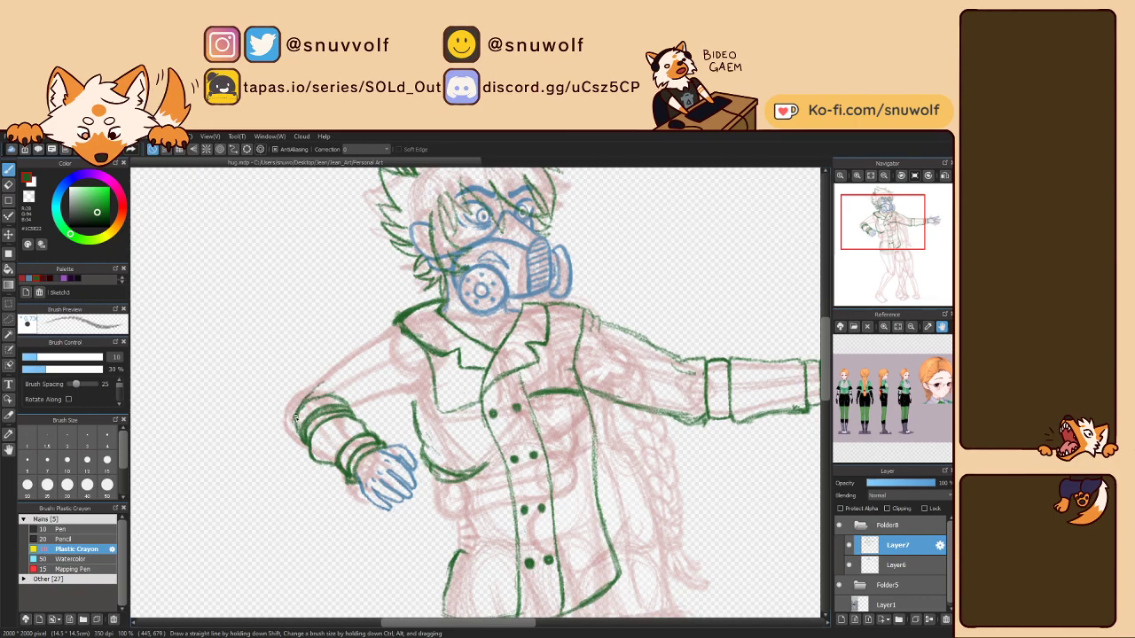
Outline the bent arm's upper sleeve in green from shoulder to elbow along both edges, rounding off the elbow above the cuff.
{"action": "mouse_move", "coordinate": [317, 383]}
{"action": "left_mouse_down"}
{"action": "mouse_move", "coordinate": [397, 323]}
{"action": "mouse_move", "coordinate": [346, 365]}
{"action": "left_mouse_up"}
{"action": "mouse_move", "coordinate": [352, 415]}
{"action": "left_mouse_down"}
{"action": "mouse_move", "coordinate": [421, 381]}
{"action": "mouse_move", "coordinate": [404, 401]}
{"action": "mouse_move", "coordinate": [427, 390]}
{"action": "mouse_move", "coordinate": [425, 381]}
{"action": "left_mouse_up"}
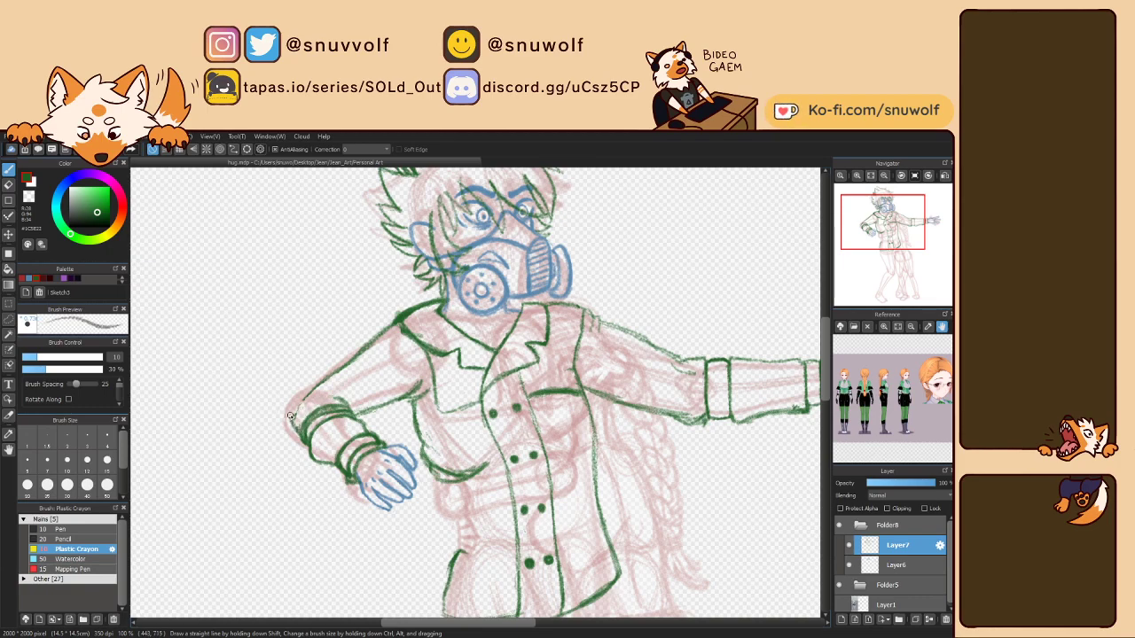
{"action": "left_click_drag", "start_coordinate": [293, 419], "coordinate": [306, 399]}
{"action": "mouse_move", "coordinate": [302, 400]}
{"action": "left_mouse_down"}
{"action": "mouse_move", "coordinate": [355, 362]}
{"action": "mouse_move", "coordinate": [345, 369]}
{"action": "left_mouse_up"}
{"action": "key", "text": "Left"}
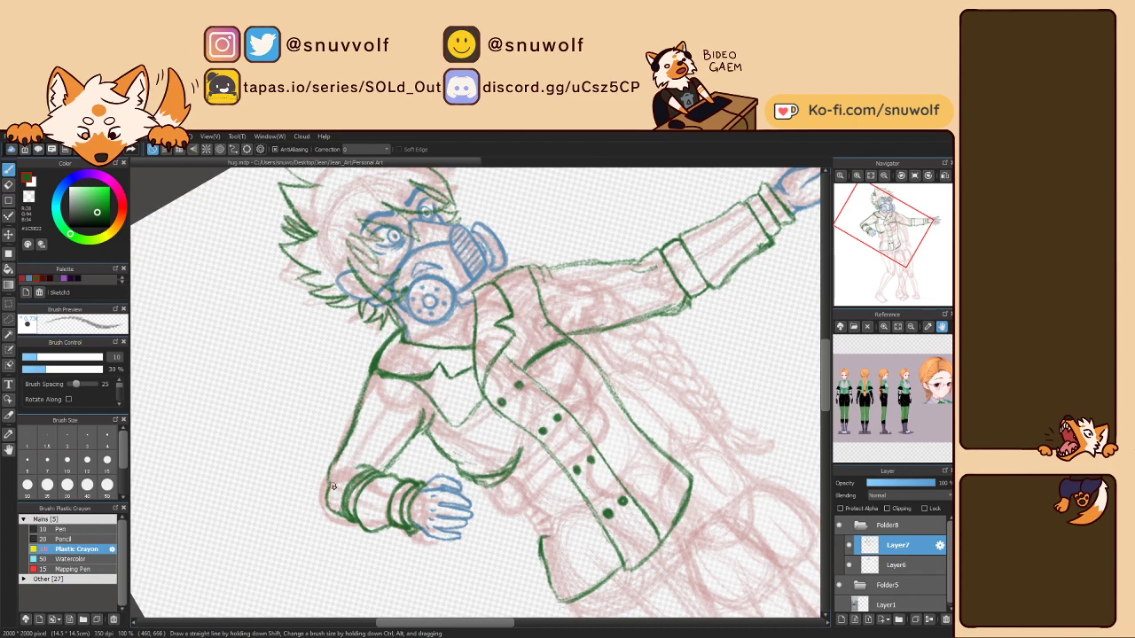
{"action": "key", "text": "Right"}
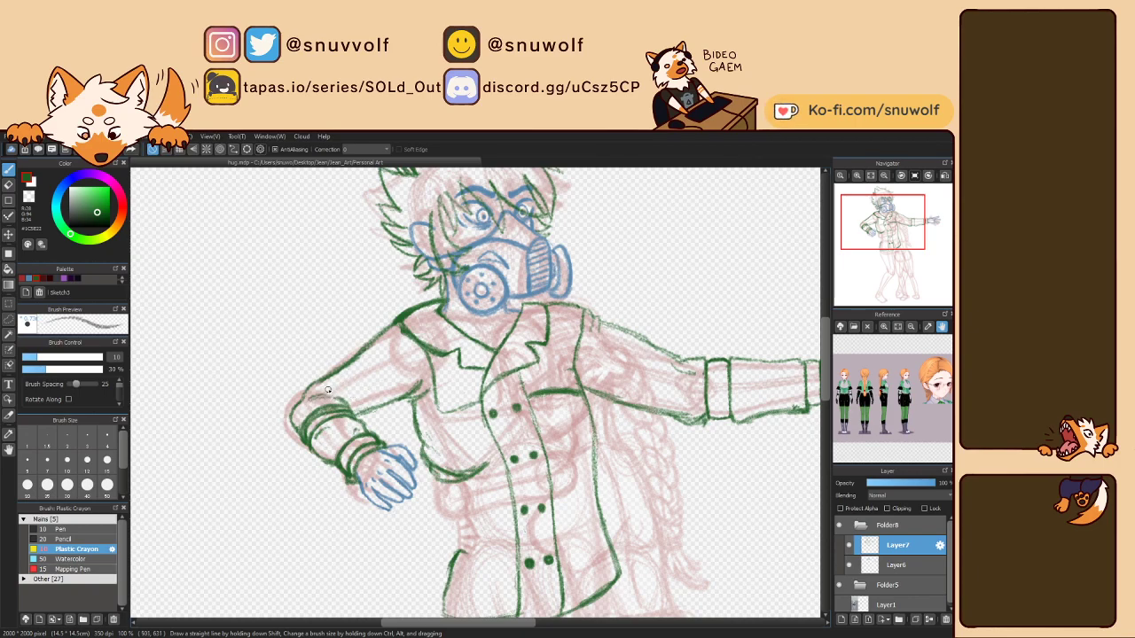
{"action": "key", "text": "Left"}
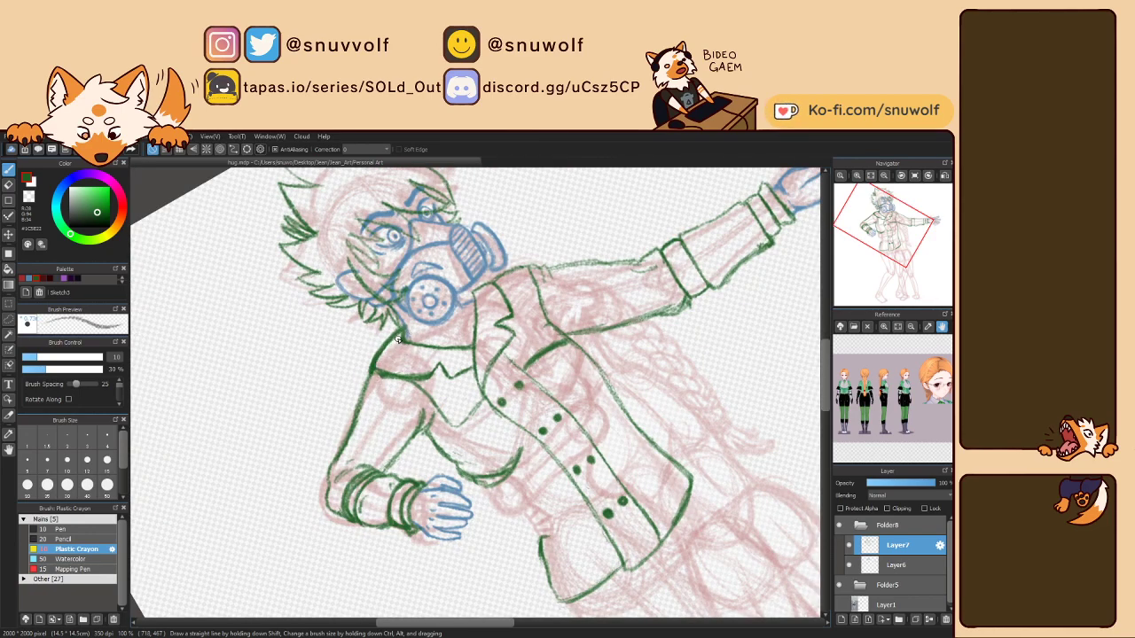
Draw the green collar line around the neck beneath the gas mask, redoing the stroke until it fits.
{"action": "key", "text": "Right"}
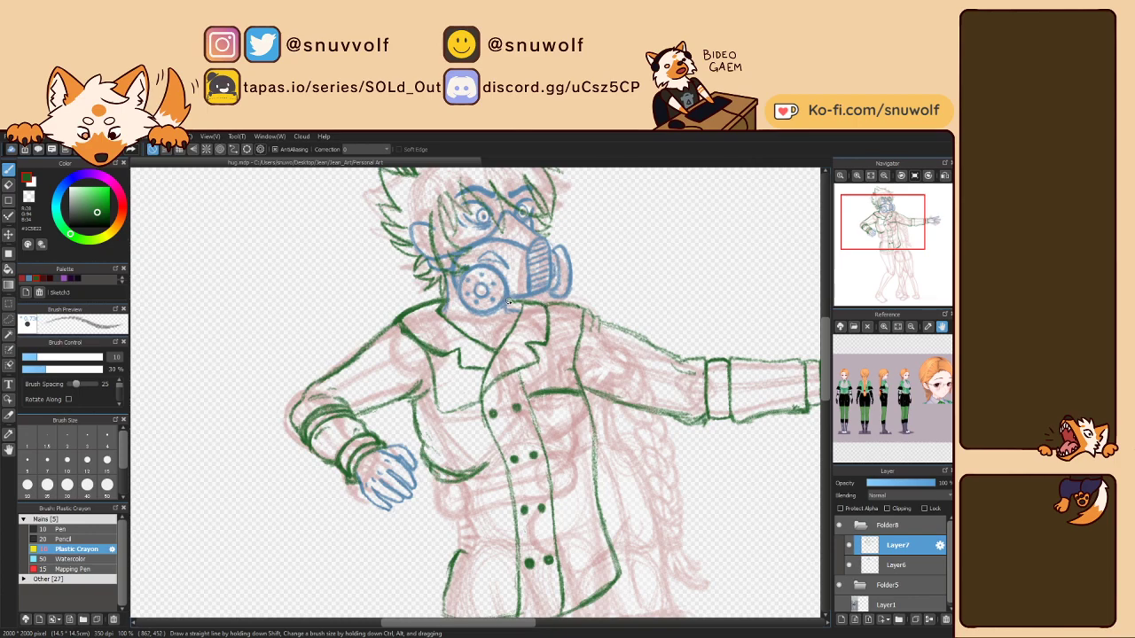
{"action": "key", "text": "Left"}
{"action": "key", "text": "Left"}
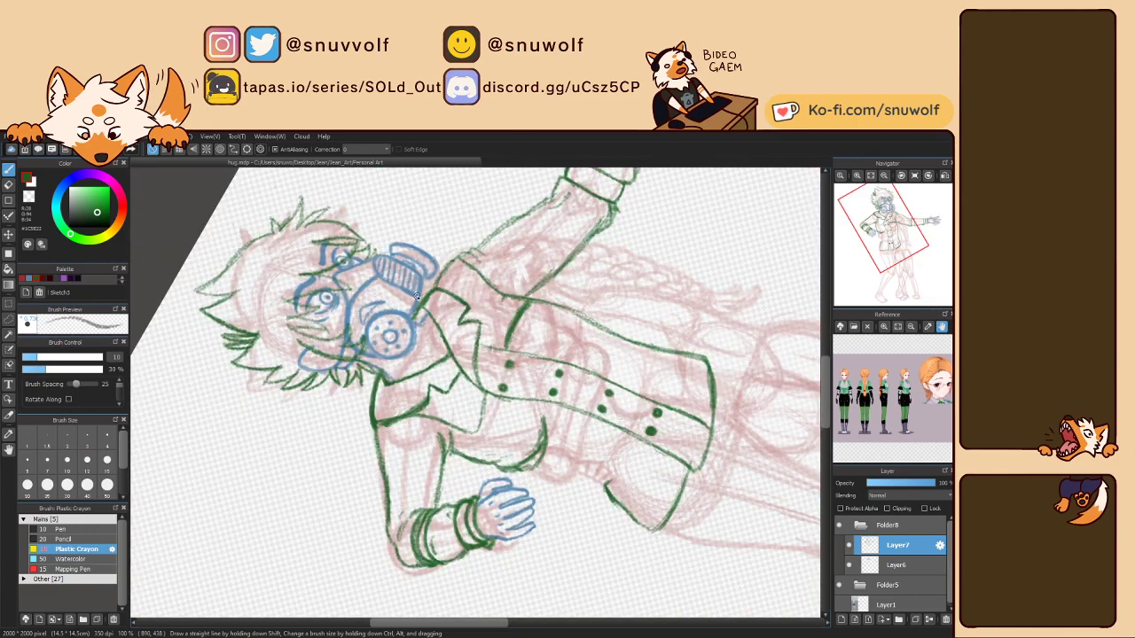
{"action": "mouse_move", "coordinate": [380, 373]}
{"action": "left_mouse_down"}
{"action": "mouse_move", "coordinate": [396, 327]}
{"action": "mouse_move", "coordinate": [420, 309]}
{"action": "left_mouse_up"}
{"action": "left_click_drag", "start_coordinate": [387, 350], "coordinate": [427, 300]}
{"action": "left_click_drag", "start_coordinate": [398, 330], "coordinate": [424, 300]}
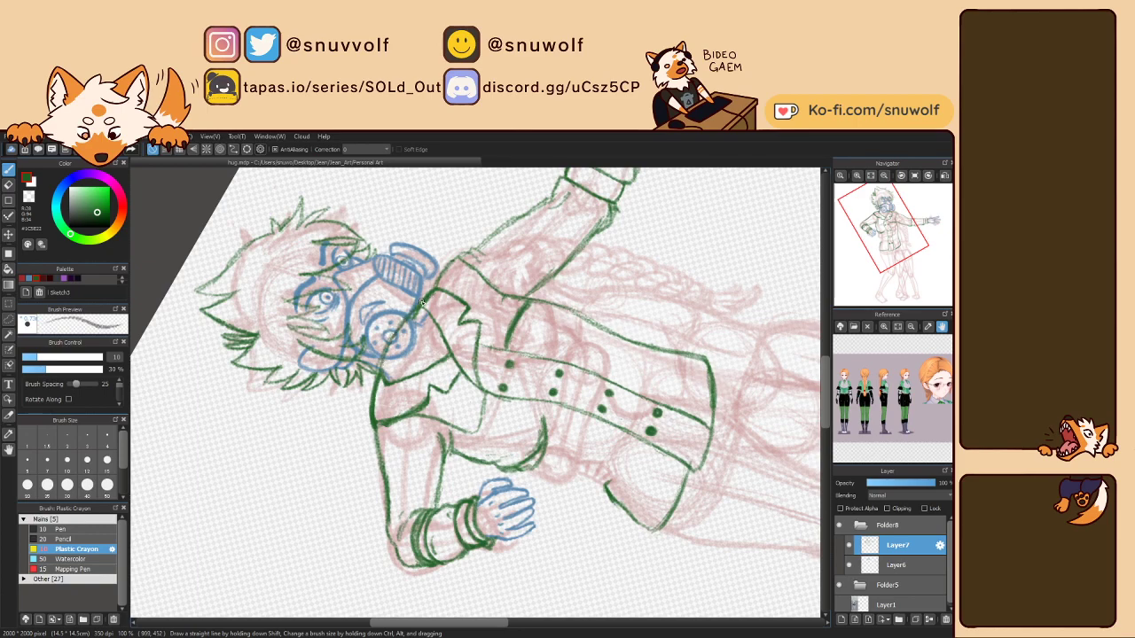
{"action": "left_click_drag", "start_coordinate": [382, 366], "coordinate": [405, 317]}
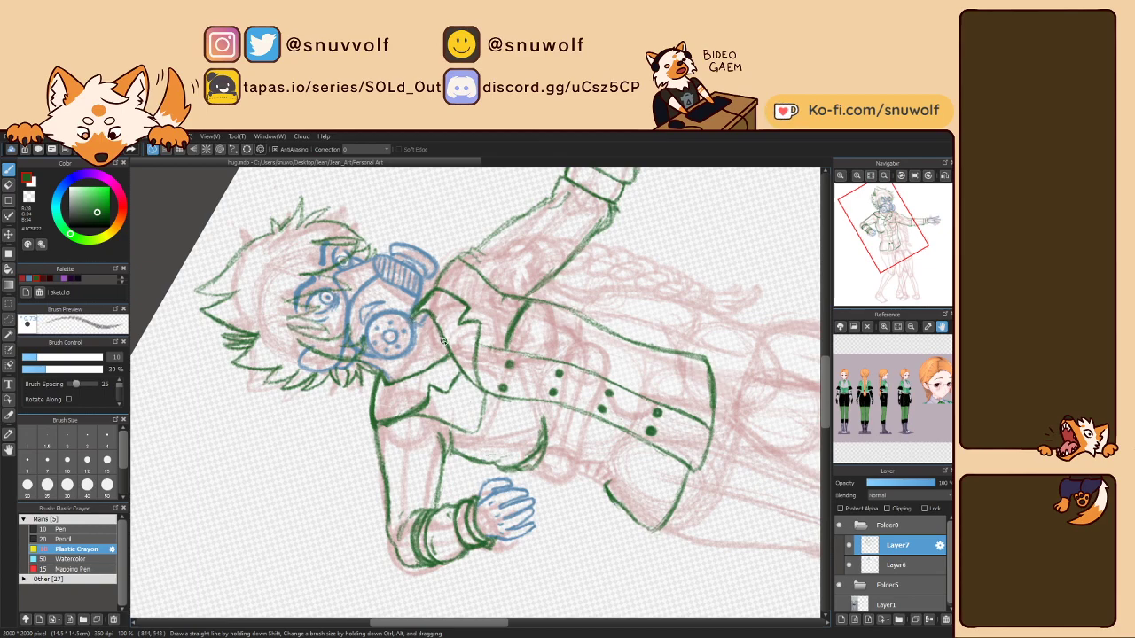
{"action": "key", "text": "Right"}
{"action": "key", "text": "Right"}
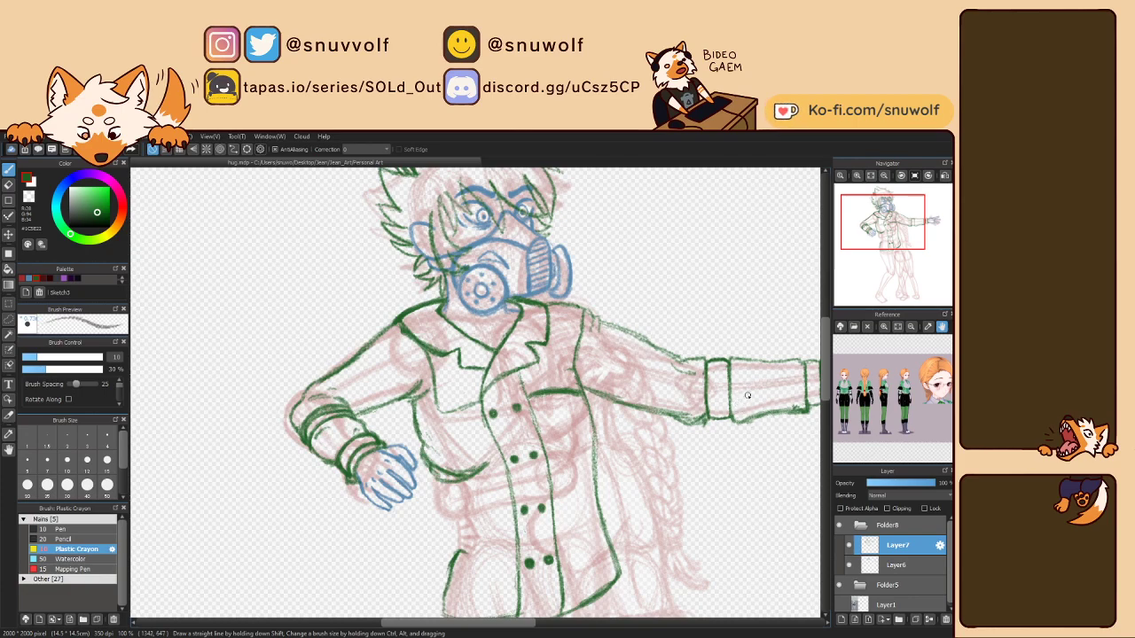
Join the coat's waist edge below the chest in green and outline the left leg's outer thigh from the hem to the knee.
{"action": "left_click_drag", "start_coordinate": [883, 243], "coordinate": [883, 247]}
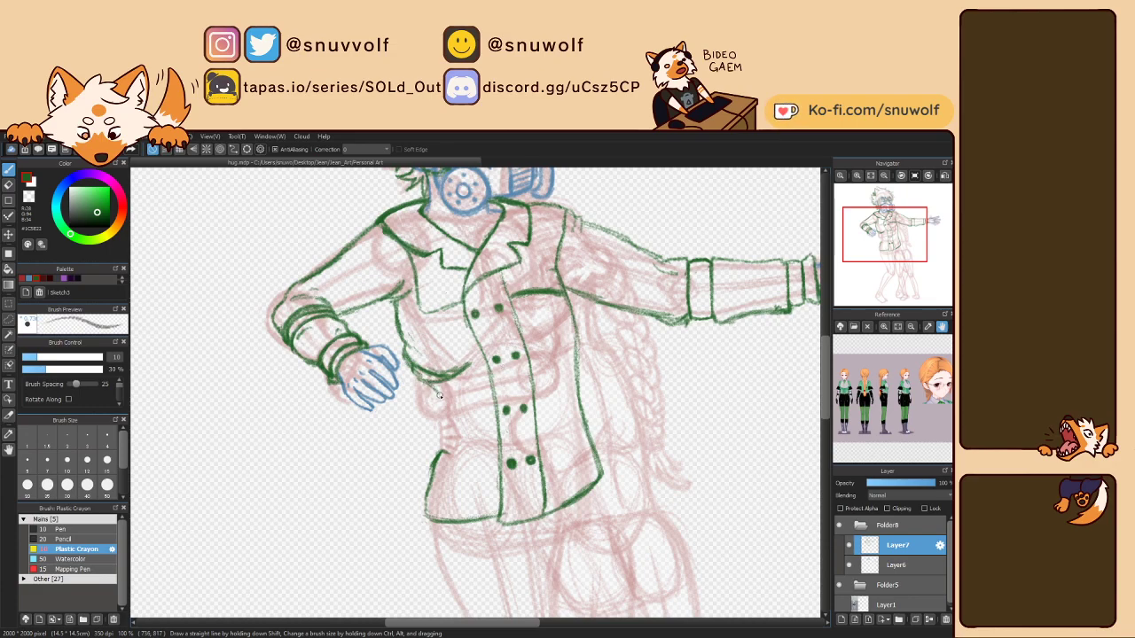
{"action": "mouse_move", "coordinate": [447, 433]}
{"action": "left_mouse_down"}
{"action": "mouse_move", "coordinate": [442, 453]}
{"action": "mouse_move", "coordinate": [438, 390]}
{"action": "left_mouse_up"}
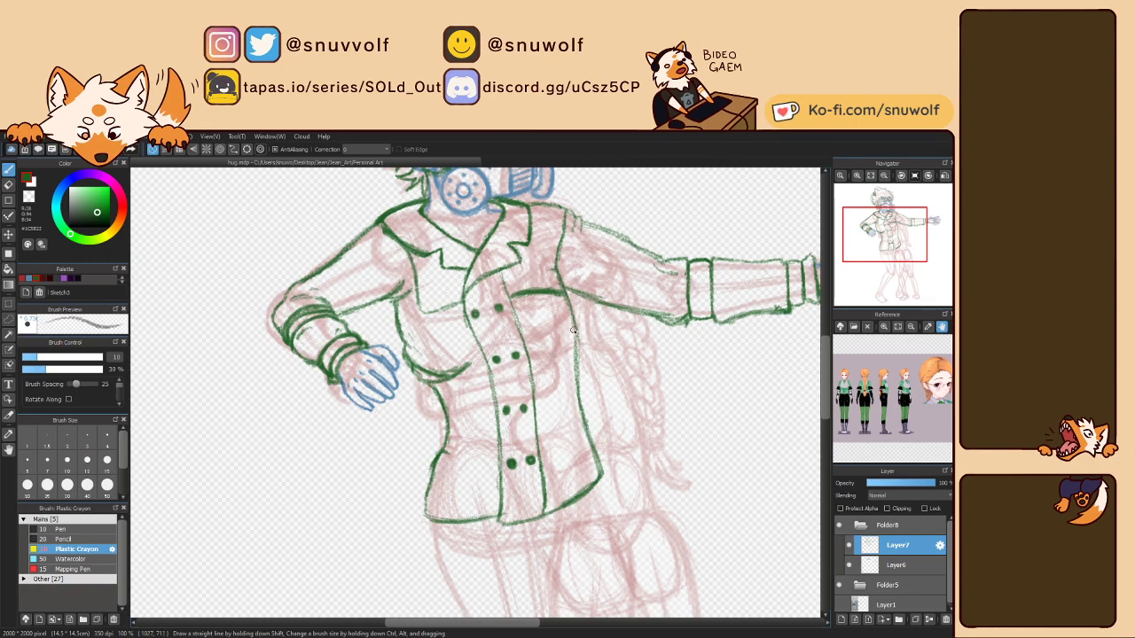
{"action": "mouse_move", "coordinate": [896, 263]}
{"action": "left_click_drag", "start_coordinate": [888, 242], "coordinate": [885, 261]}
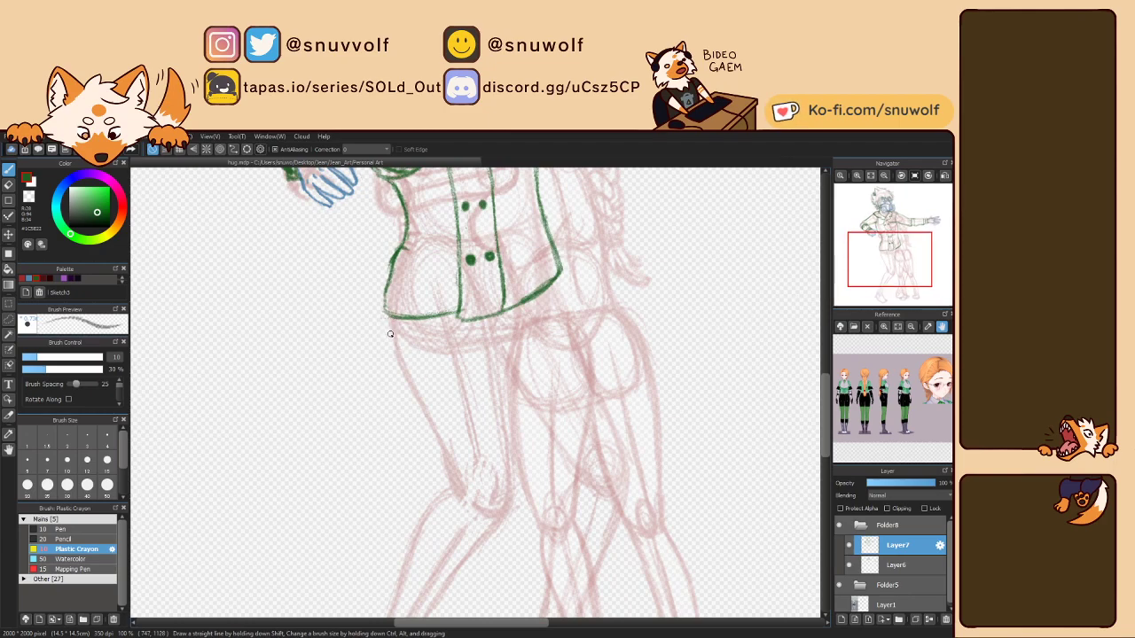
{"action": "left_click_drag", "start_coordinate": [390, 328], "coordinate": [420, 407]}
{"action": "mouse_move", "coordinate": [431, 434]}
{"action": "left_mouse_down"}
{"action": "mouse_move", "coordinate": [432, 489]}
{"action": "mouse_move", "coordinate": [442, 499]}
{"action": "mouse_move", "coordinate": [456, 456]}
{"action": "left_mouse_up"}
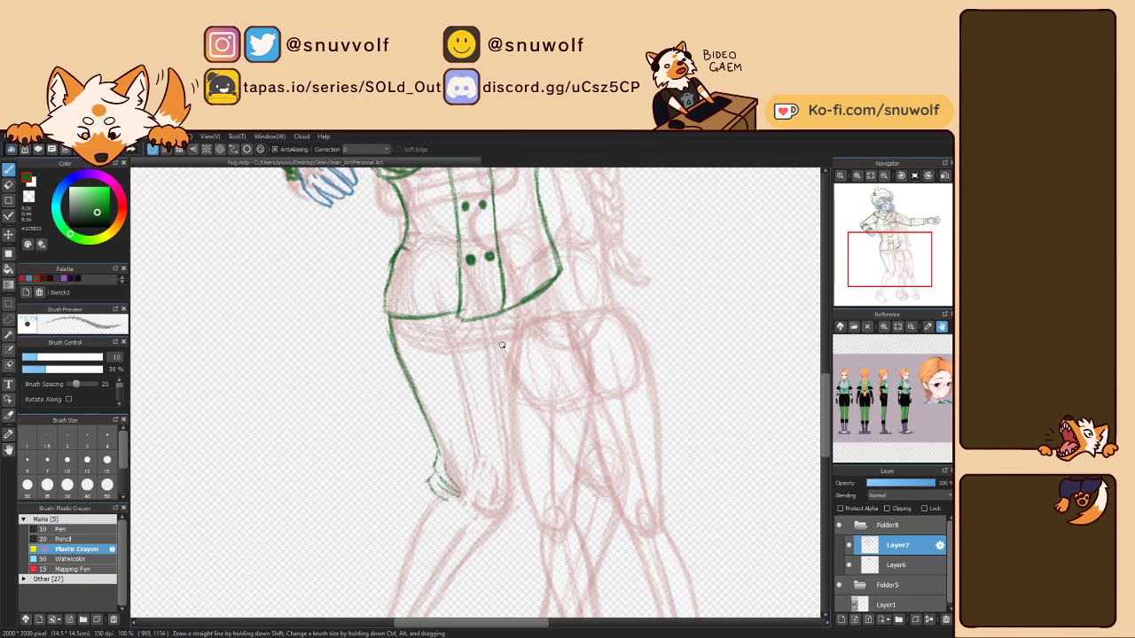
Outline the left leg's inner thigh in green from the coat hem down to the knee, replacing the first strokes.
{"action": "left_click_drag", "start_coordinate": [492, 330], "coordinate": [492, 386]}
{"action": "left_click_drag", "start_coordinate": [490, 336], "coordinate": [507, 445]}
{"action": "left_click_drag", "start_coordinate": [500, 396], "coordinate": [513, 471]}
{"action": "key", "text": "ctrl+z"}
{"action": "key", "text": "ctrl+z"}
{"action": "left_click_drag", "start_coordinate": [487, 337], "coordinate": [510, 512]}
Outline both edges of the left lower leg in green, with a bunched trouser cuff around the ankle.
{"action": "left_click_drag", "start_coordinate": [890, 295], "coordinate": [888, 311]}
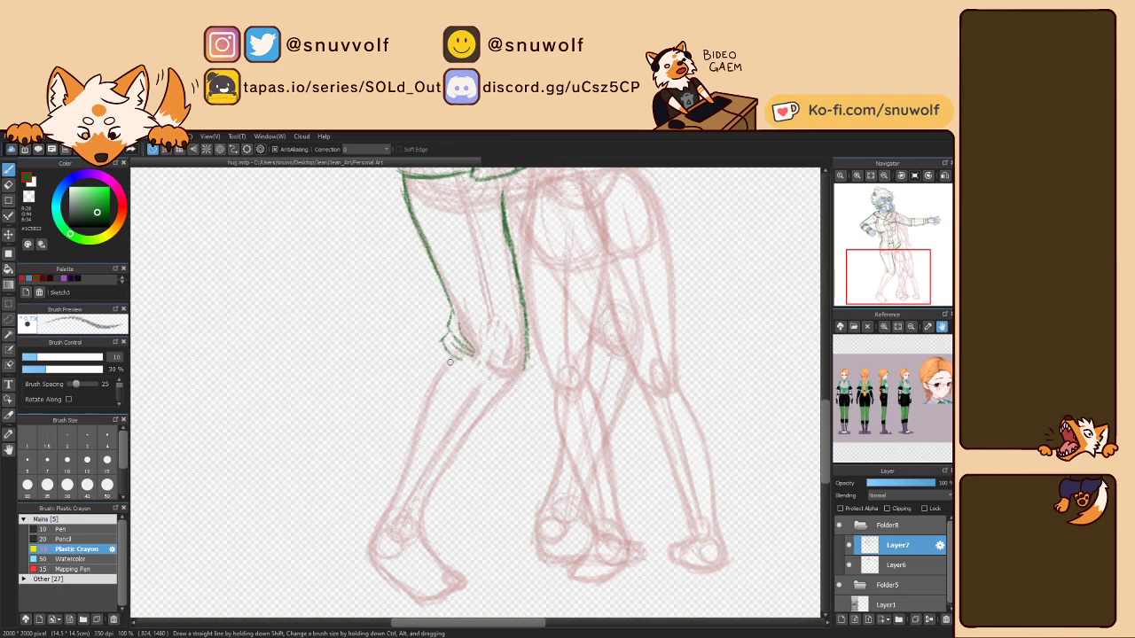
{"action": "mouse_move", "coordinate": [447, 349]}
{"action": "left_mouse_down"}
{"action": "mouse_move", "coordinate": [364, 532]}
{"action": "mouse_move", "coordinate": [398, 549]}
{"action": "mouse_move", "coordinate": [435, 543]}
{"action": "mouse_move", "coordinate": [430, 526]}
{"action": "mouse_move", "coordinate": [425, 548]}
{"action": "mouse_move", "coordinate": [439, 535]}
{"action": "mouse_move", "coordinate": [375, 524]}
{"action": "mouse_move", "coordinate": [417, 519]}
{"action": "mouse_move", "coordinate": [384, 516]}
{"action": "mouse_move", "coordinate": [414, 518]}
{"action": "mouse_move", "coordinate": [380, 504]}
{"action": "mouse_move", "coordinate": [418, 512]}
{"action": "left_mouse_up"}
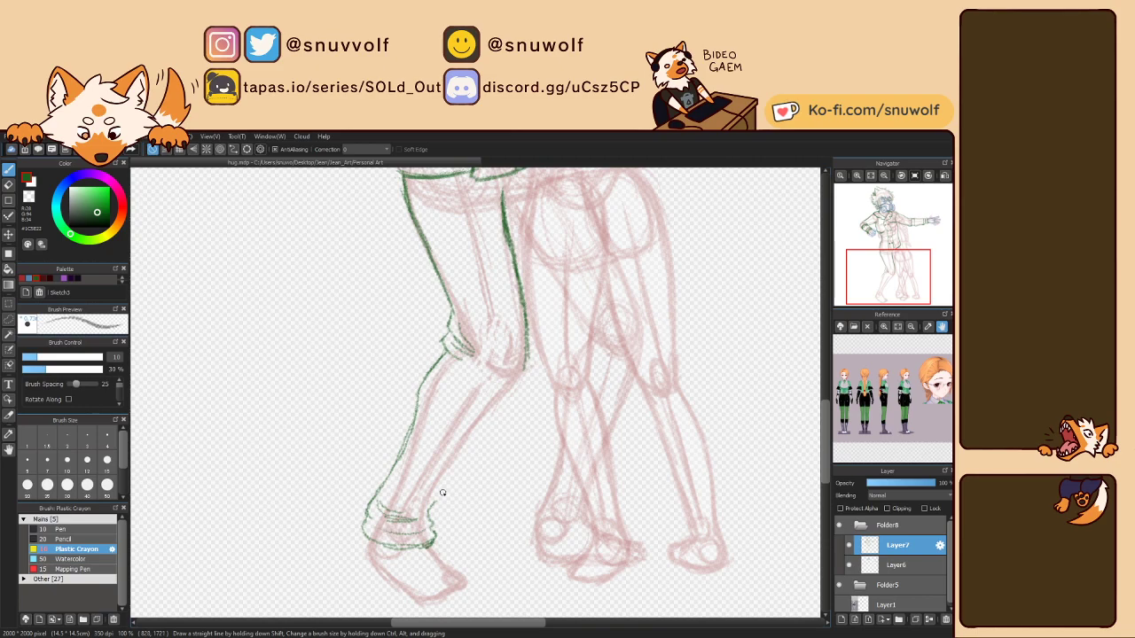
{"action": "mouse_move", "coordinate": [441, 491]}
{"action": "left_mouse_down"}
{"action": "mouse_move", "coordinate": [508, 401]}
{"action": "mouse_move", "coordinate": [526, 342]}
{"action": "mouse_move", "coordinate": [524, 368]}
{"action": "mouse_move", "coordinate": [471, 437]}
{"action": "left_mouse_up"}
{"action": "left_click_drag", "start_coordinate": [433, 510], "coordinate": [502, 404]}
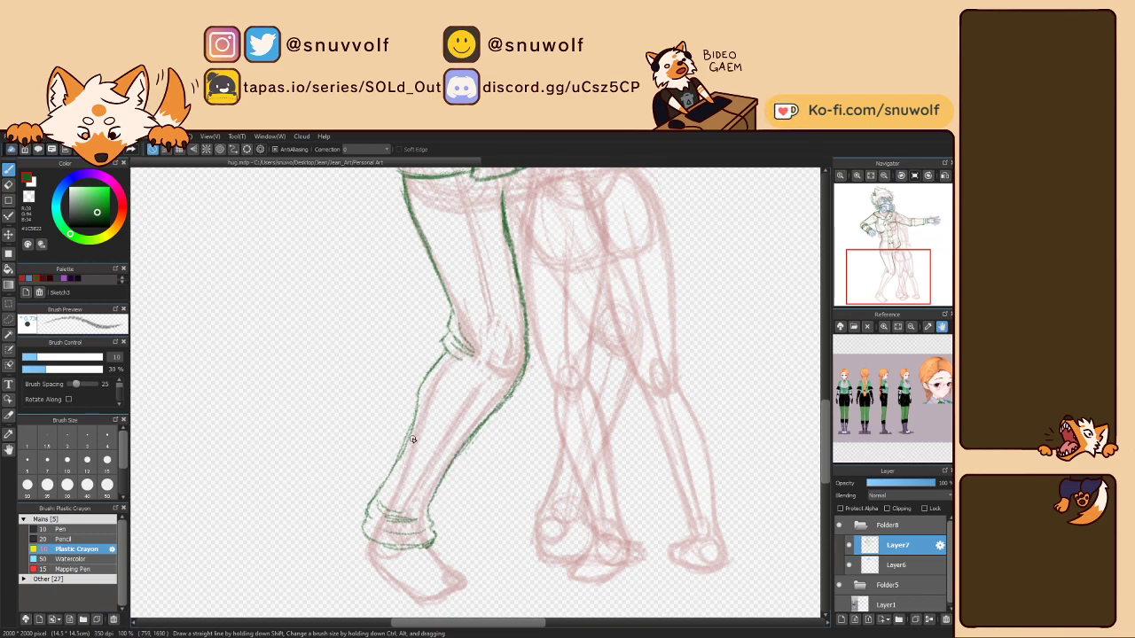
Sketch green fabric folds around the left knee and strengthen the shin line just below it.
{"action": "left_click_drag", "start_coordinate": [487, 356], "coordinate": [491, 373]}
{"action": "key", "text": "ctrl+z"}
{"action": "left_click_drag", "start_coordinate": [505, 336], "coordinate": [522, 340]}
{"action": "left_click_drag", "start_coordinate": [512, 379], "coordinate": [484, 423]}
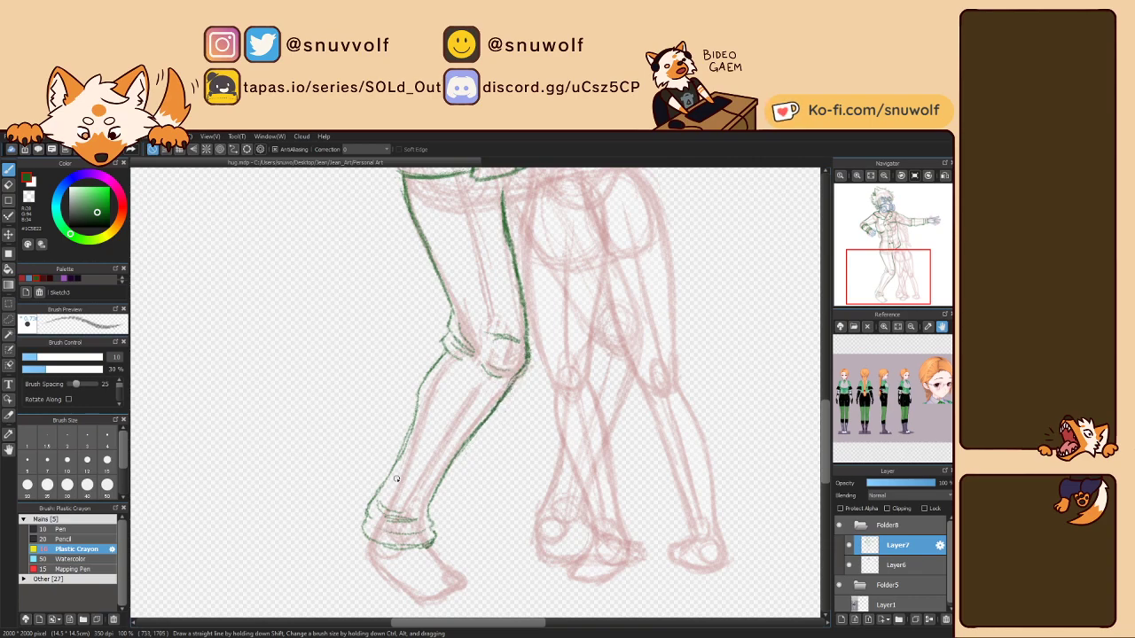
Outline both edges of the masked character's right thigh in green, from the coat hem to the knee.
{"action": "mouse_move", "coordinate": [900, 282]}
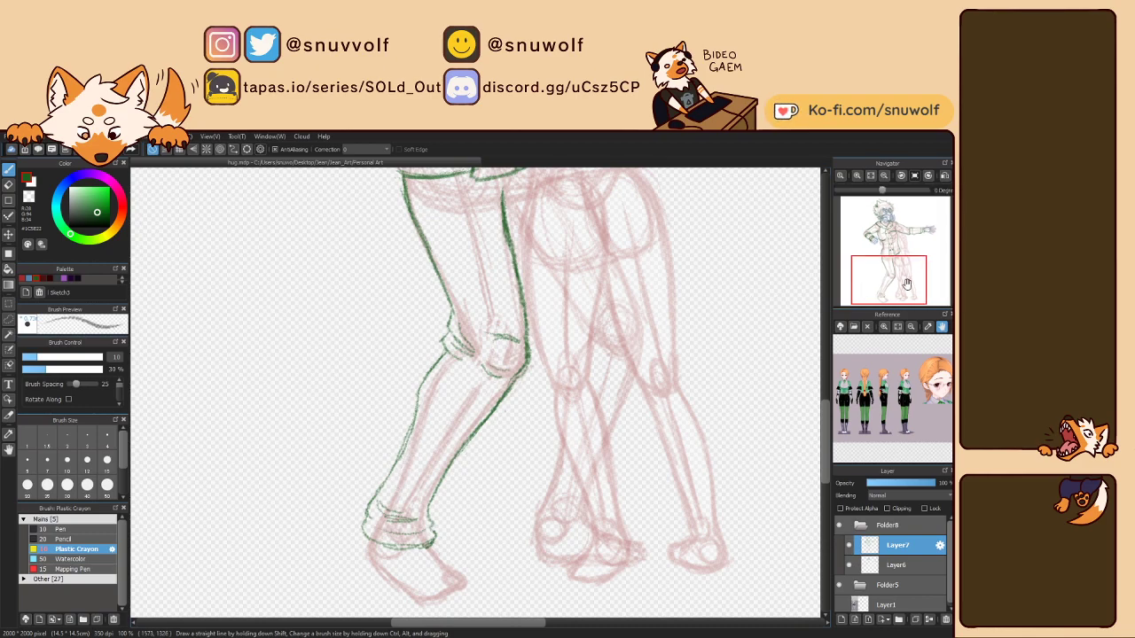
{"action": "left_click_drag", "start_coordinate": [894, 269], "coordinate": [905, 245]}
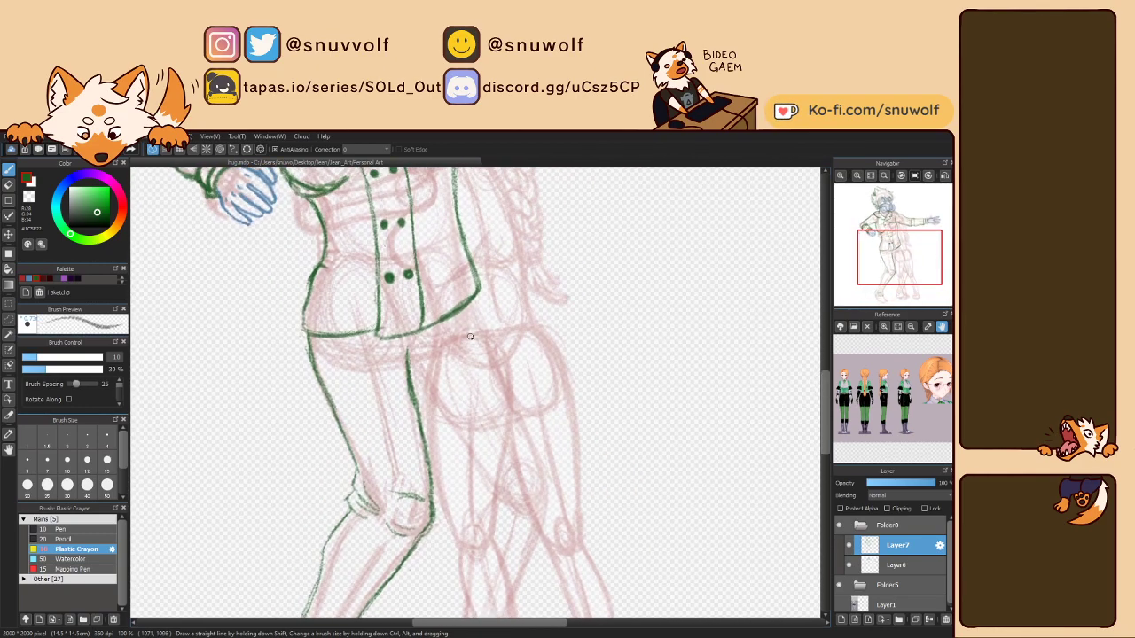
{"action": "left_click_drag", "start_coordinate": [473, 307], "coordinate": [531, 426]}
{"action": "left_click_drag", "start_coordinate": [504, 375], "coordinate": [554, 484]}
{"action": "left_click_drag", "start_coordinate": [524, 414], "coordinate": [547, 493]}
{"action": "key", "text": "ctrl+z"}
{"action": "left_click_drag", "start_coordinate": [522, 417], "coordinate": [550, 502]}
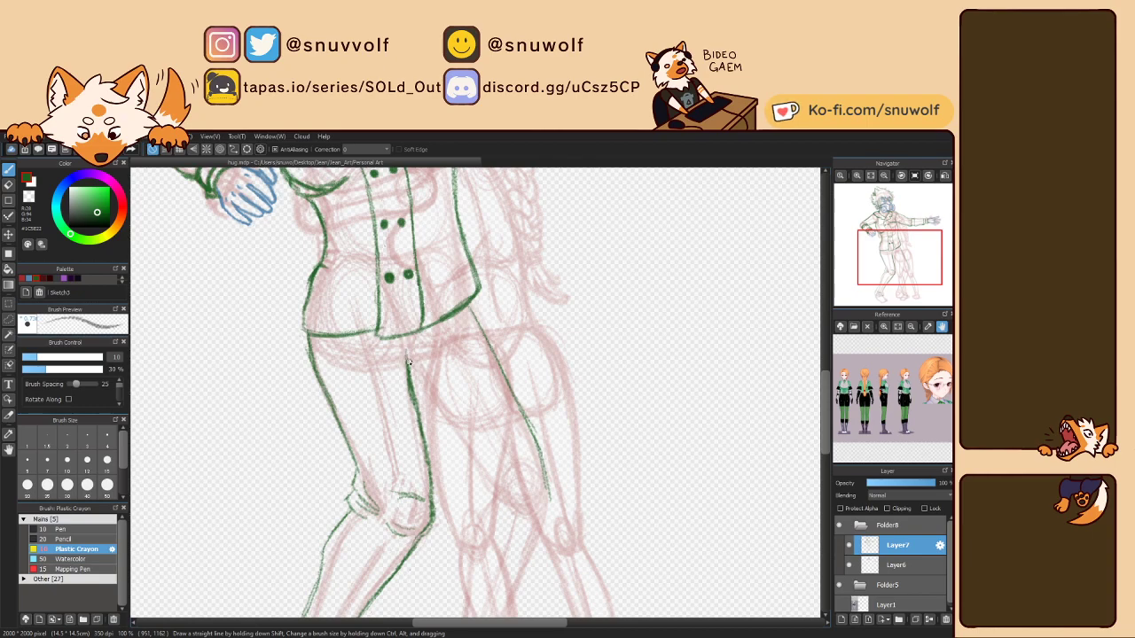
{"action": "left_click_drag", "start_coordinate": [406, 346], "coordinate": [453, 431]}
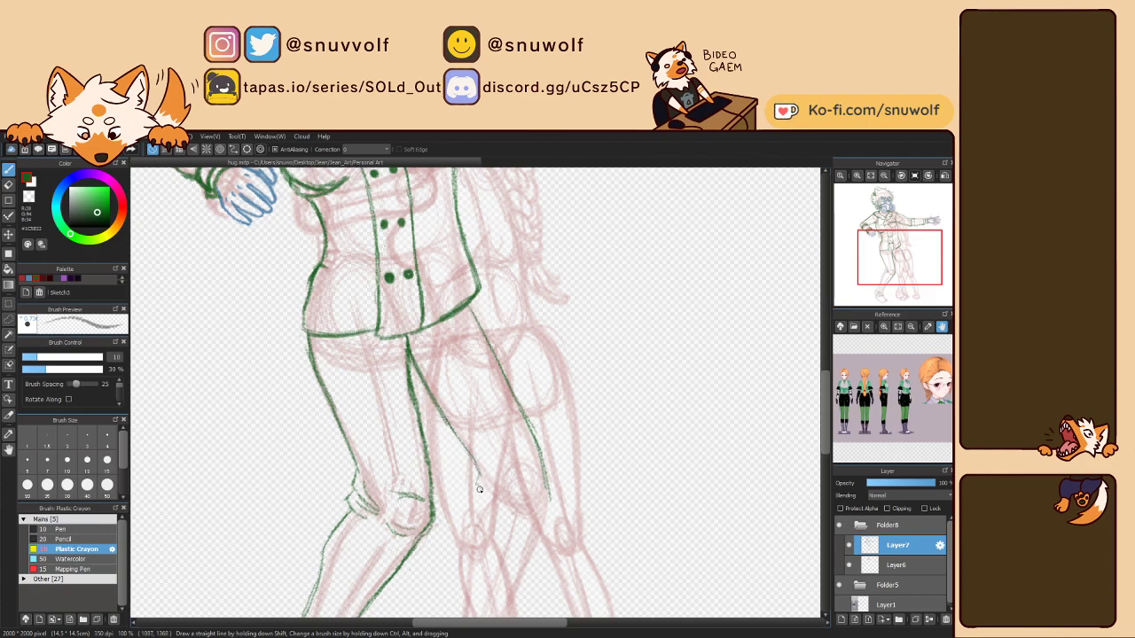
{"action": "mouse_move", "coordinate": [499, 504]}
{"action": "left_mouse_down"}
{"action": "mouse_move", "coordinate": [528, 514]}
{"action": "mouse_move", "coordinate": [531, 494]}
{"action": "mouse_move", "coordinate": [515, 495]}
{"action": "left_mouse_up"}
{"action": "key", "text": "ctrl+z"}
Outline the right lower leg in green from the knee to the ankle, undoing and redrawing strokes that miss.
{"action": "scroll", "coordinate": [670, 354], "scroll_direction": "down", "scroll_amount": 4}
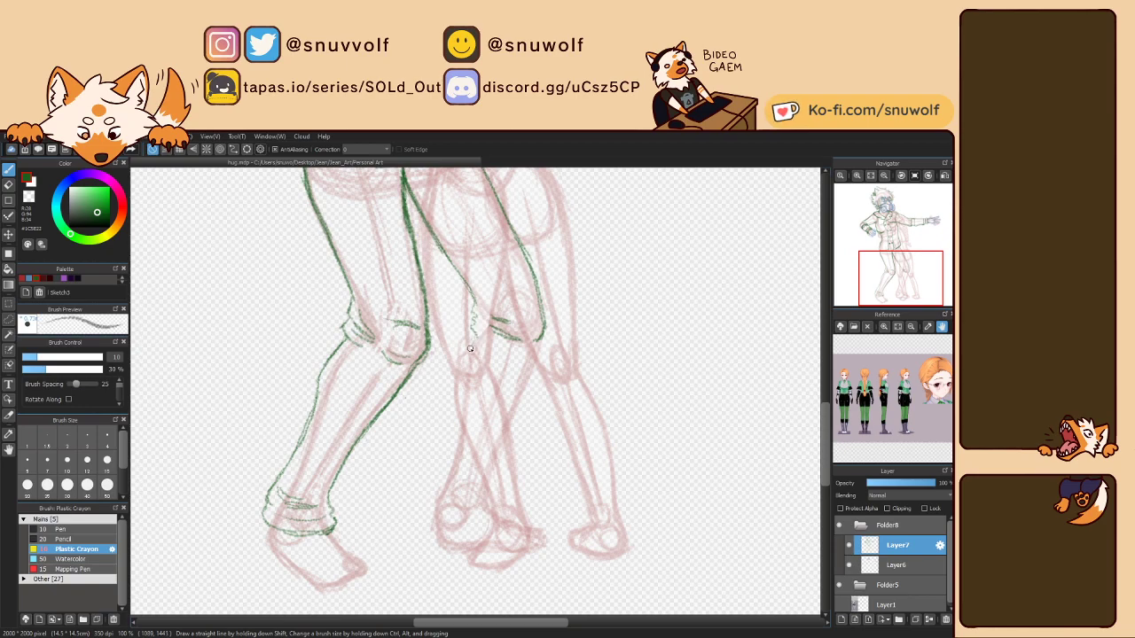
{"action": "left_click_drag", "start_coordinate": [477, 338], "coordinate": [467, 362]}
{"action": "left_click_drag", "start_coordinate": [475, 342], "coordinate": [450, 452]}
{"action": "key", "text": "ctrl+z"}
{"action": "key", "text": "ctrl+z"}
{"action": "left_click_drag", "start_coordinate": [479, 339], "coordinate": [441, 483]}
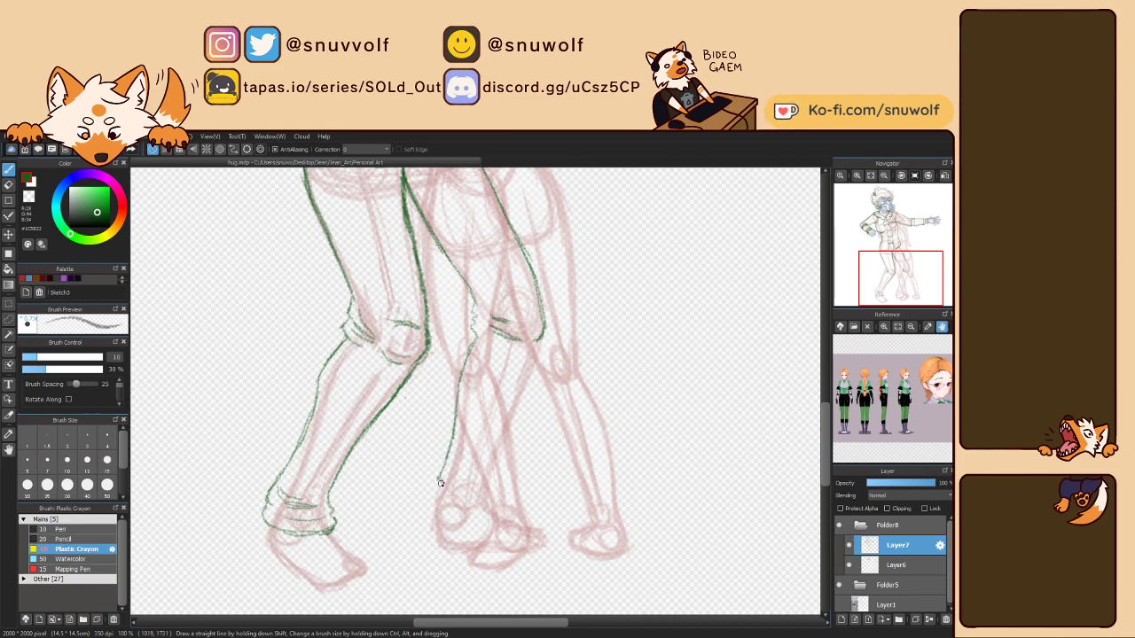
{"action": "left_click_drag", "start_coordinate": [438, 505], "coordinate": [479, 503]}
{"action": "key", "text": "ctrl+z"}
{"action": "key", "text": "ctrl+z"}
{"action": "key", "text": "ctrl+z"}
Lasso the green hair outline on the crown and upper back of the head, delete it and clear the selection.
{"action": "scroll", "coordinate": [795, 229], "scroll_direction": "up", "scroll_amount": 10}
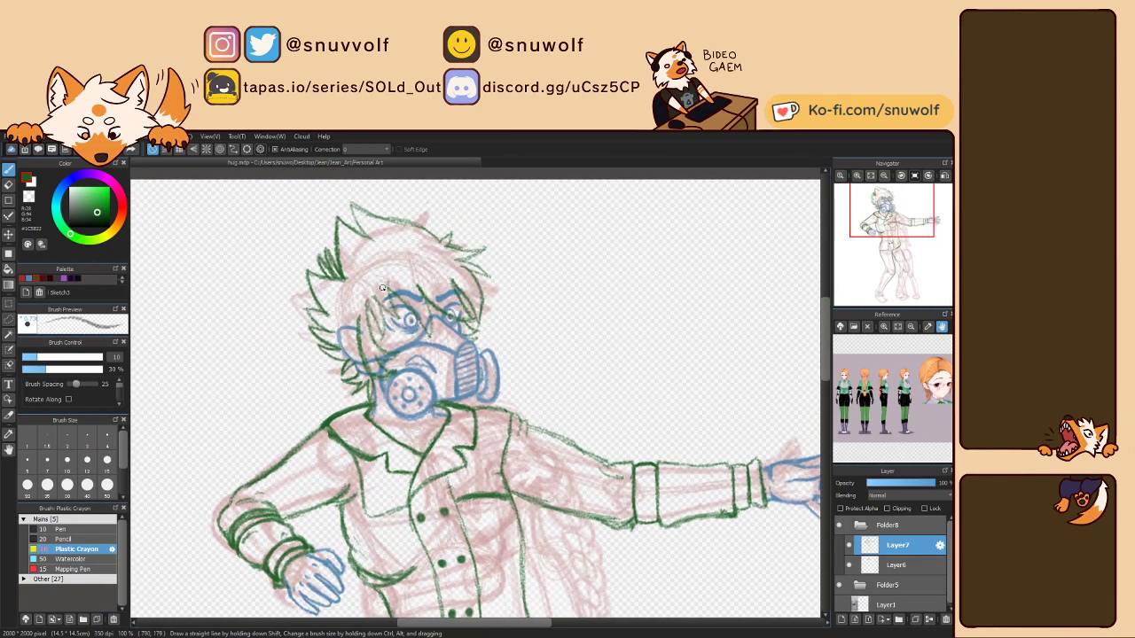
{"action": "key", "text": "m"}
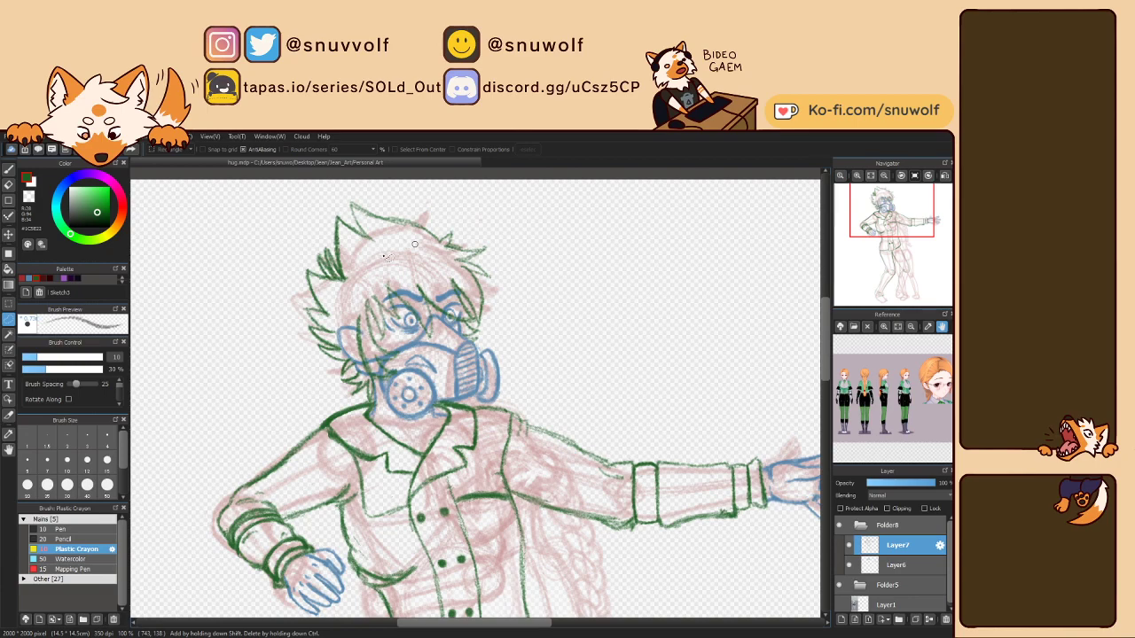
{"action": "mouse_move", "coordinate": [434, 241]}
{"action": "left_mouse_down"}
{"action": "mouse_move", "coordinate": [306, 209]}
{"action": "mouse_move", "coordinate": [288, 301]}
{"action": "mouse_move", "coordinate": [355, 311]}
{"action": "mouse_move", "coordinate": [431, 258]}
{"action": "left_mouse_up"}
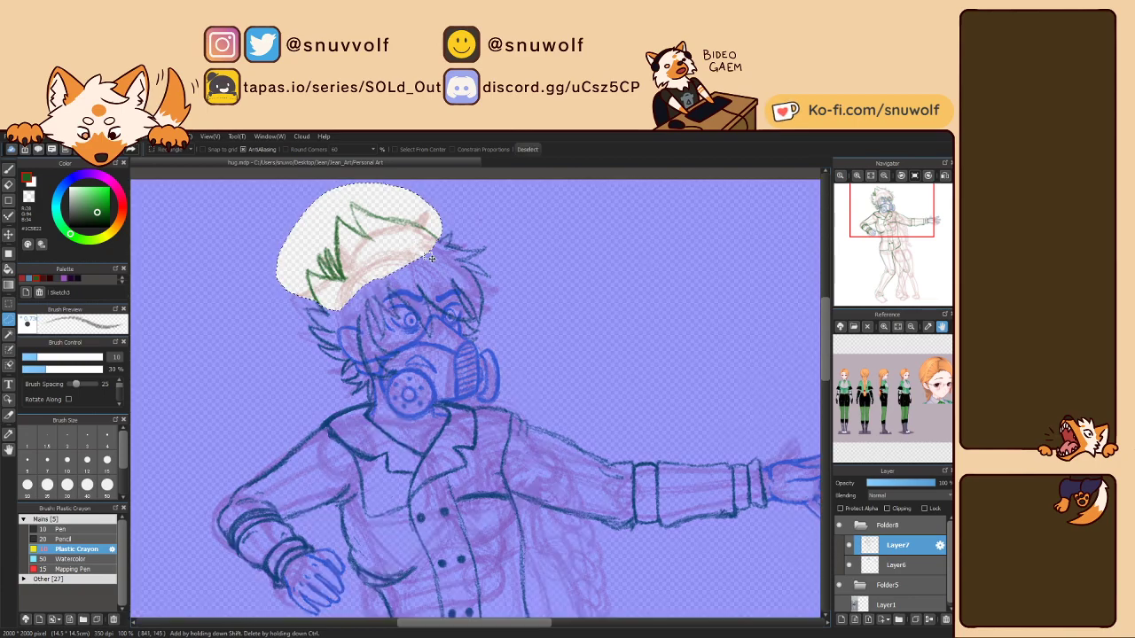
{"action": "key", "text": "Delete"}
{"action": "key", "text": "ctrl+d"}
{"action": "key", "text": "b"}
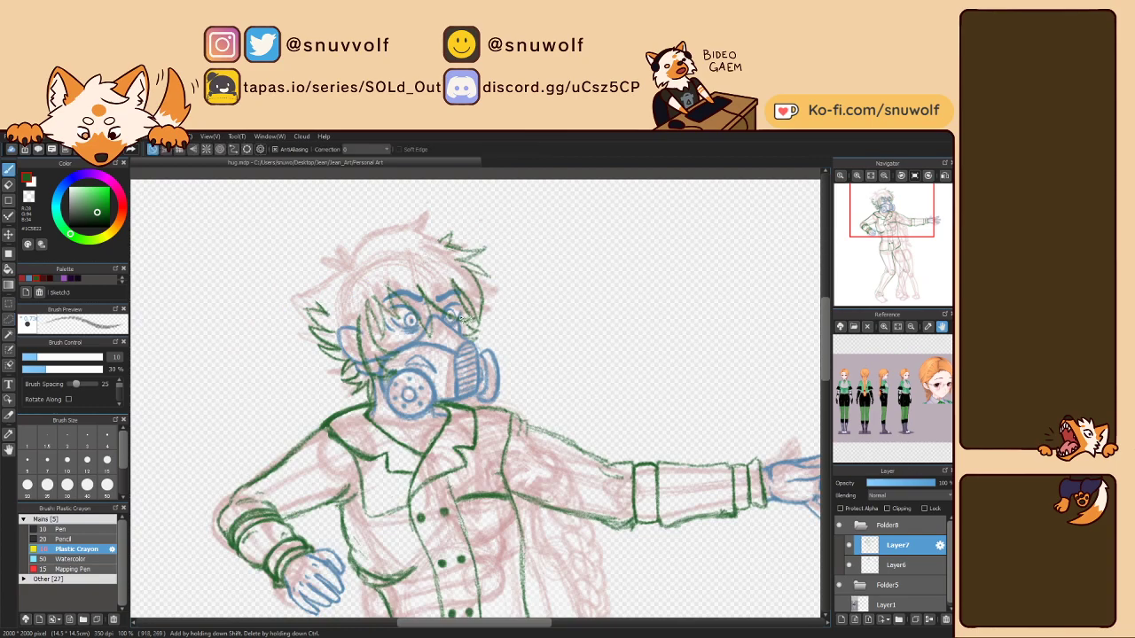
{"action": "key", "text": "h"}
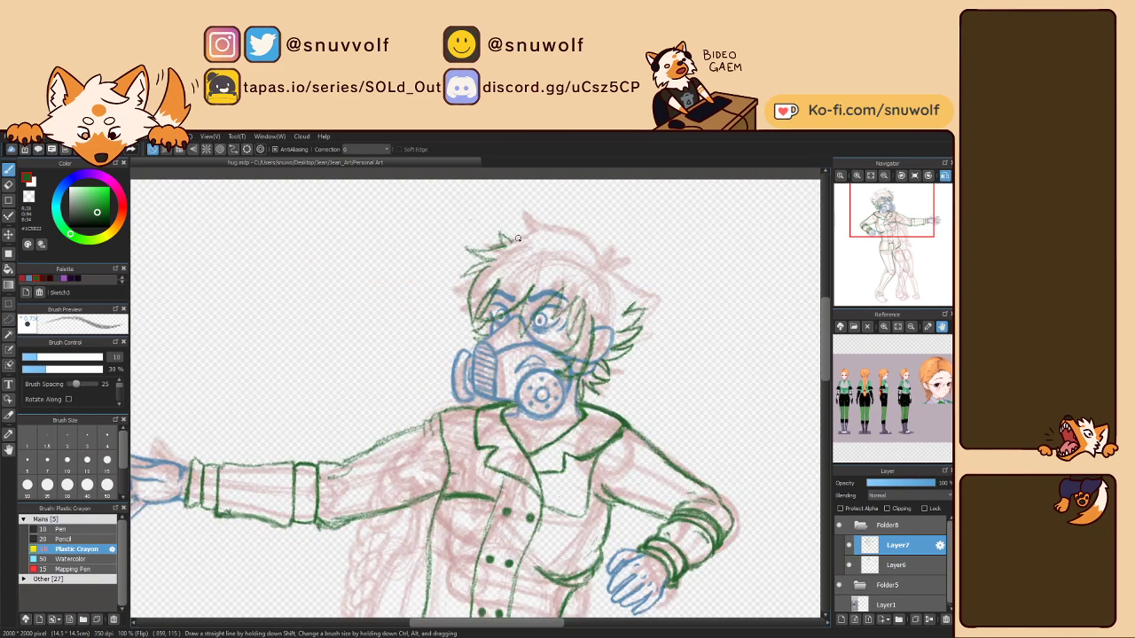
{"action": "left_click_drag", "start_coordinate": [511, 240], "coordinate": [535, 230]}
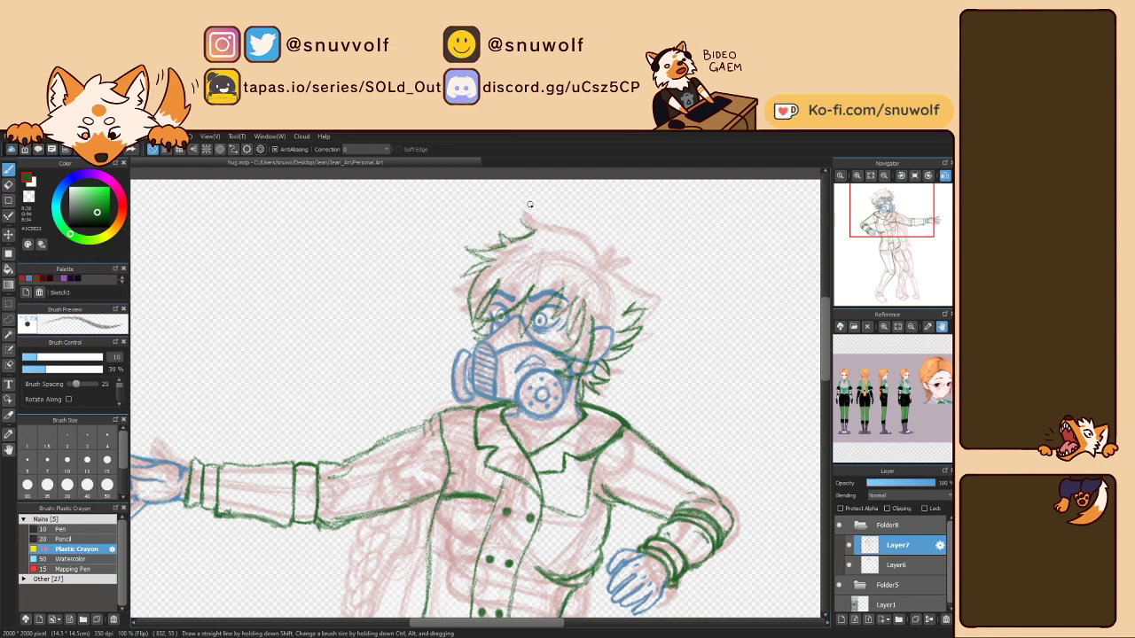
{"action": "key", "text": "ctrl+z"}
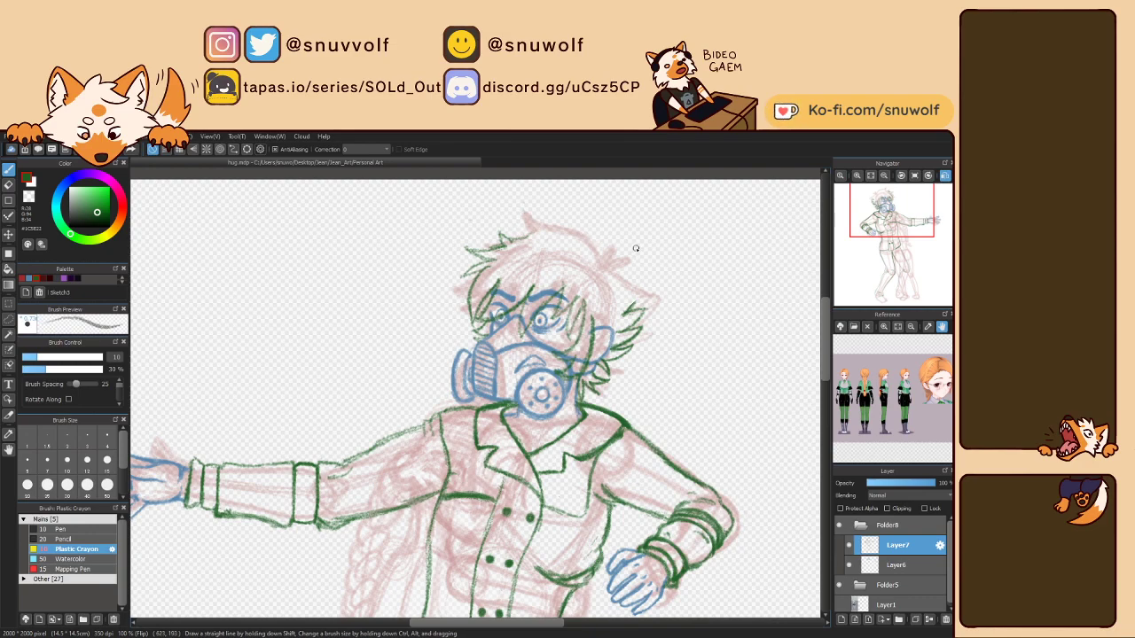
{"action": "key", "text": "h"}
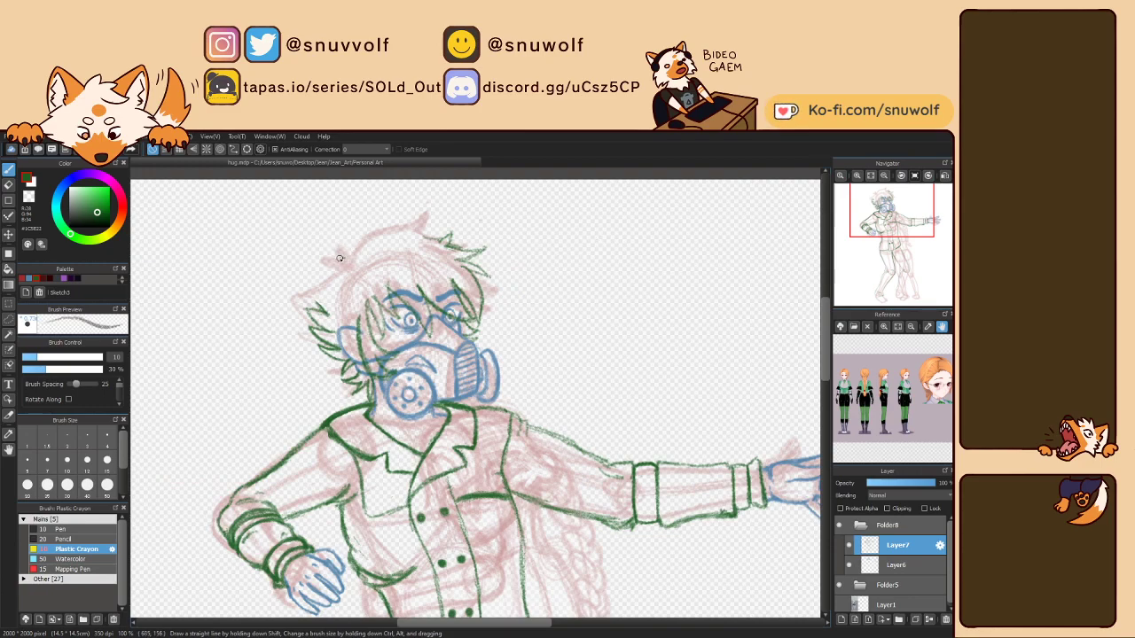
Redraw the spiky green locks at the back of the head and sweep the top outline up into a tall tuft.
{"action": "mouse_move", "coordinate": [339, 265]}
{"action": "left_mouse_down"}
{"action": "mouse_move", "coordinate": [291, 293]}
{"action": "mouse_move", "coordinate": [314, 287]}
{"action": "left_mouse_up"}
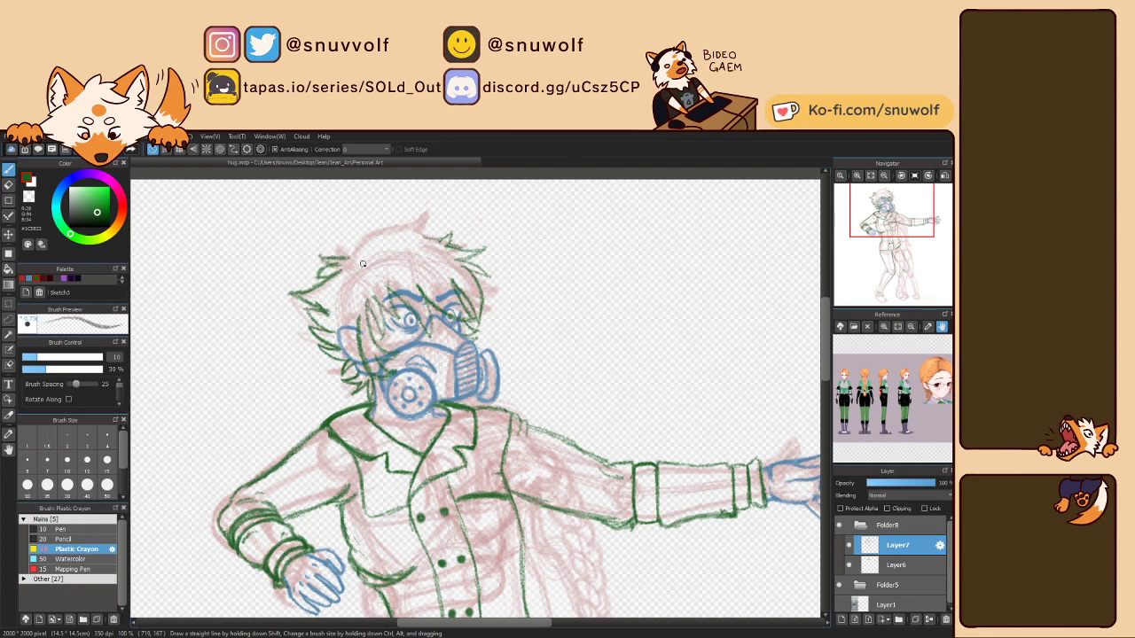
{"action": "mouse_move", "coordinate": [345, 257]}
{"action": "left_mouse_down"}
{"action": "mouse_move", "coordinate": [412, 191]}
{"action": "mouse_move", "coordinate": [398, 216]}
{"action": "mouse_move", "coordinate": [419, 194]}
{"action": "mouse_move", "coordinate": [415, 222]}
{"action": "mouse_move", "coordinate": [400, 230]}
{"action": "mouse_move", "coordinate": [437, 227]}
{"action": "mouse_move", "coordinate": [433, 239]}
{"action": "left_mouse_up"}
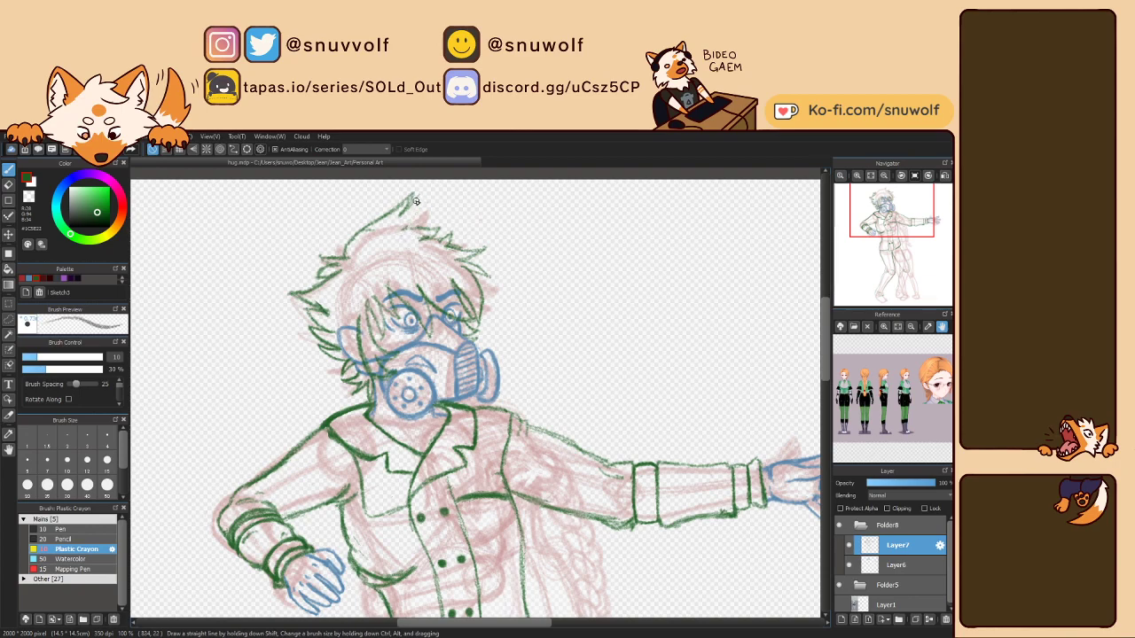
{"action": "mouse_move", "coordinate": [405, 227]}
{"action": "left_mouse_down"}
{"action": "mouse_move", "coordinate": [422, 196]}
{"action": "mouse_move", "coordinate": [415, 233]}
{"action": "mouse_move", "coordinate": [425, 224]}
{"action": "left_mouse_up"}
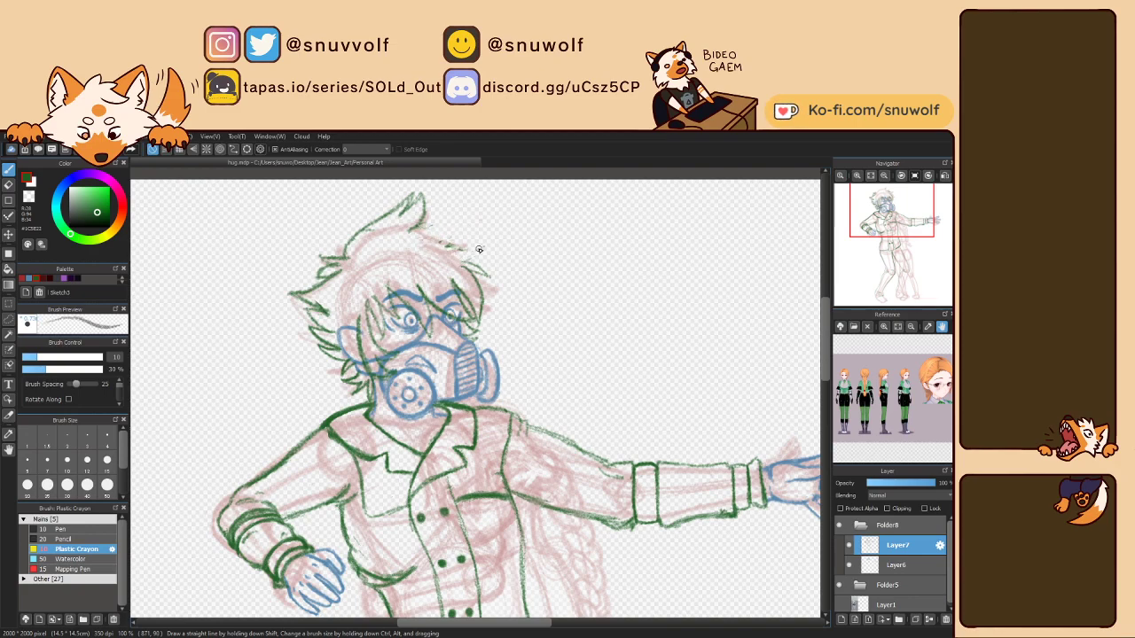
Check the hair in mirrored view, restore the view, then lasso and delete the tall tuft and top outline.
{"action": "key", "text": "h"}
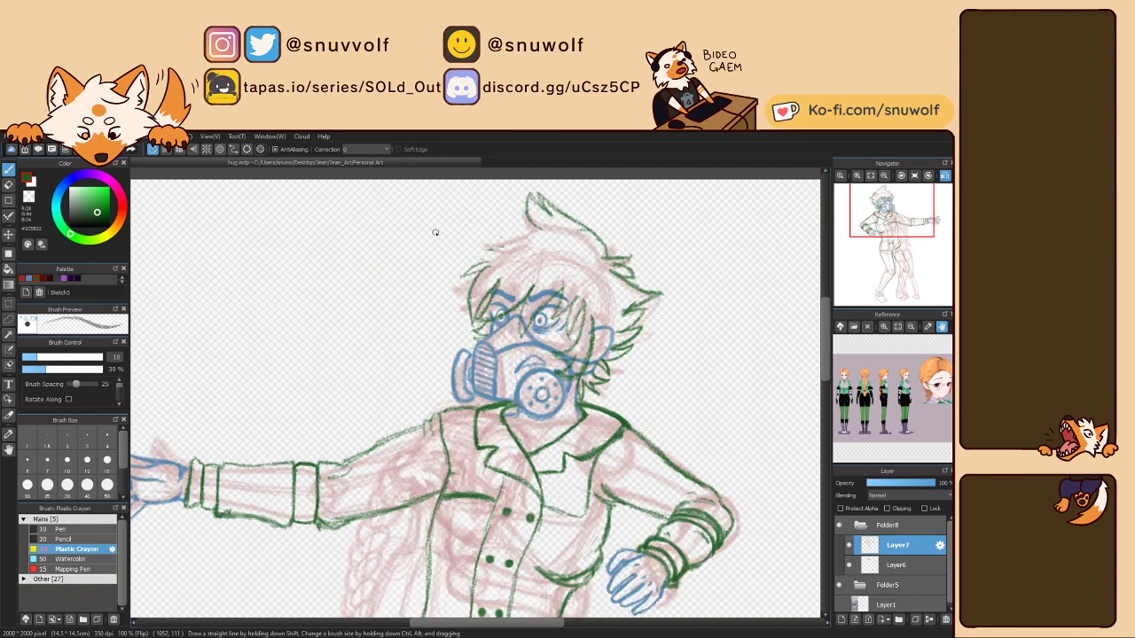
{"action": "key", "text": "h"}
{"action": "key", "text": "m"}
{"action": "mouse_move", "coordinate": [365, 253]}
{"action": "left_mouse_down"}
{"action": "mouse_move", "coordinate": [333, 230]}
{"action": "mouse_move", "coordinate": [384, 252]}
{"action": "left_mouse_up"}
{"action": "key", "text": "Delete"}
{"action": "key", "text": "ctrl+d"}
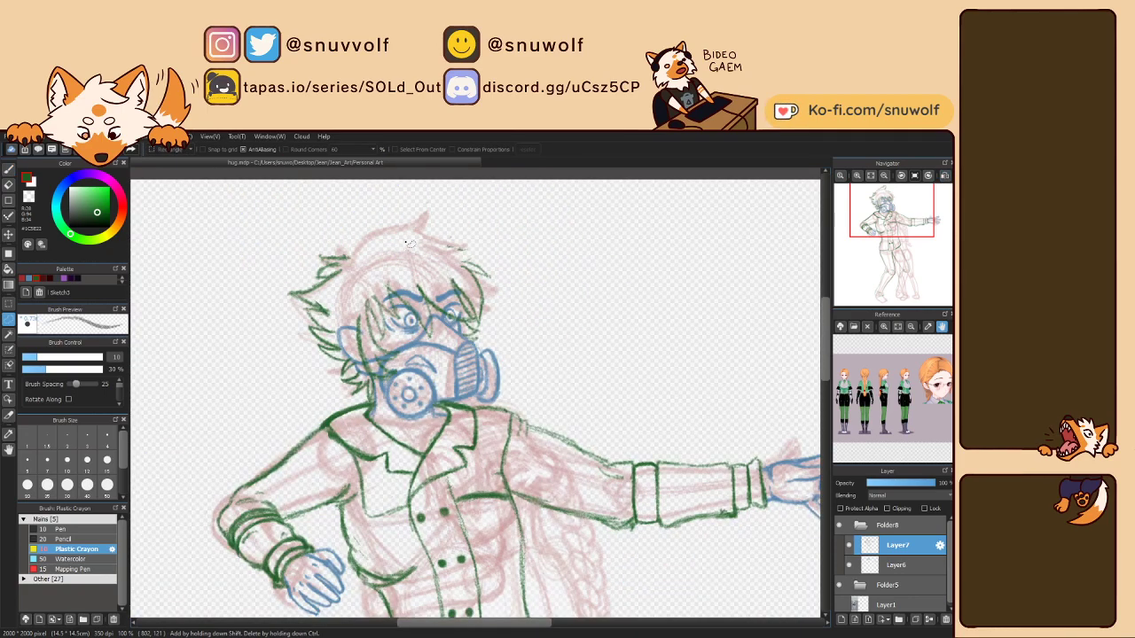
Redraw the top of the hair in green as a lower arc with a thin pointed tuft and jagged locks at the front.
{"action": "key", "text": "b"}
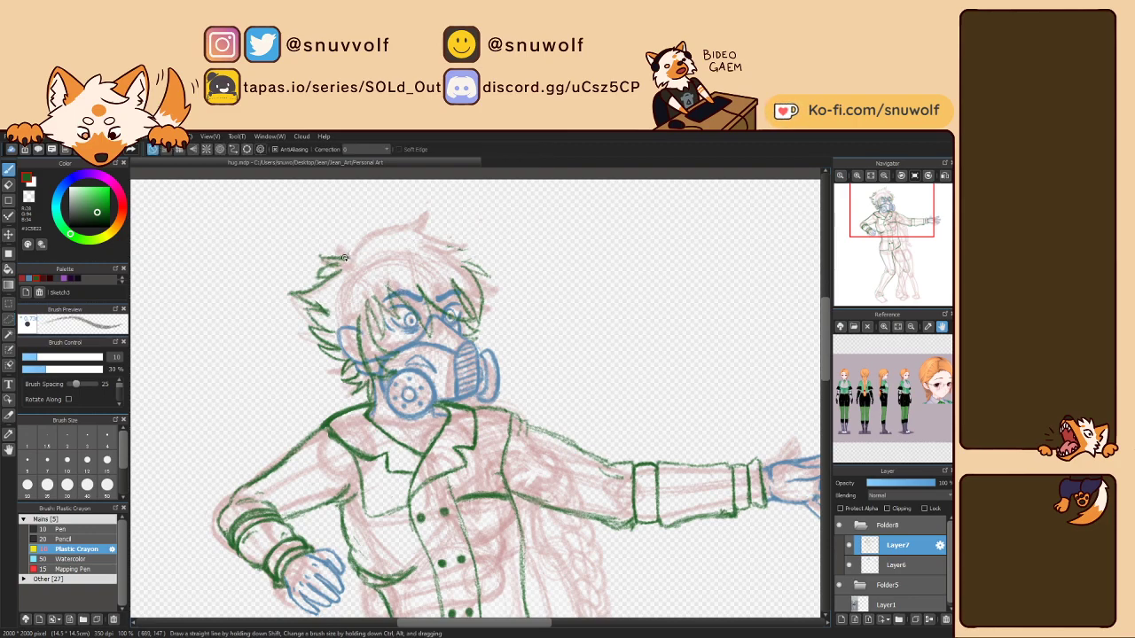
{"action": "mouse_move", "coordinate": [349, 252]}
{"action": "left_mouse_down"}
{"action": "mouse_move", "coordinate": [425, 195]}
{"action": "mouse_move", "coordinate": [414, 224]}
{"action": "mouse_move", "coordinate": [427, 191]}
{"action": "mouse_move", "coordinate": [409, 225]}
{"action": "mouse_move", "coordinate": [460, 233]}
{"action": "mouse_move", "coordinate": [468, 243]}
{"action": "mouse_move", "coordinate": [444, 244]}
{"action": "mouse_move", "coordinate": [485, 256]}
{"action": "left_mouse_up"}
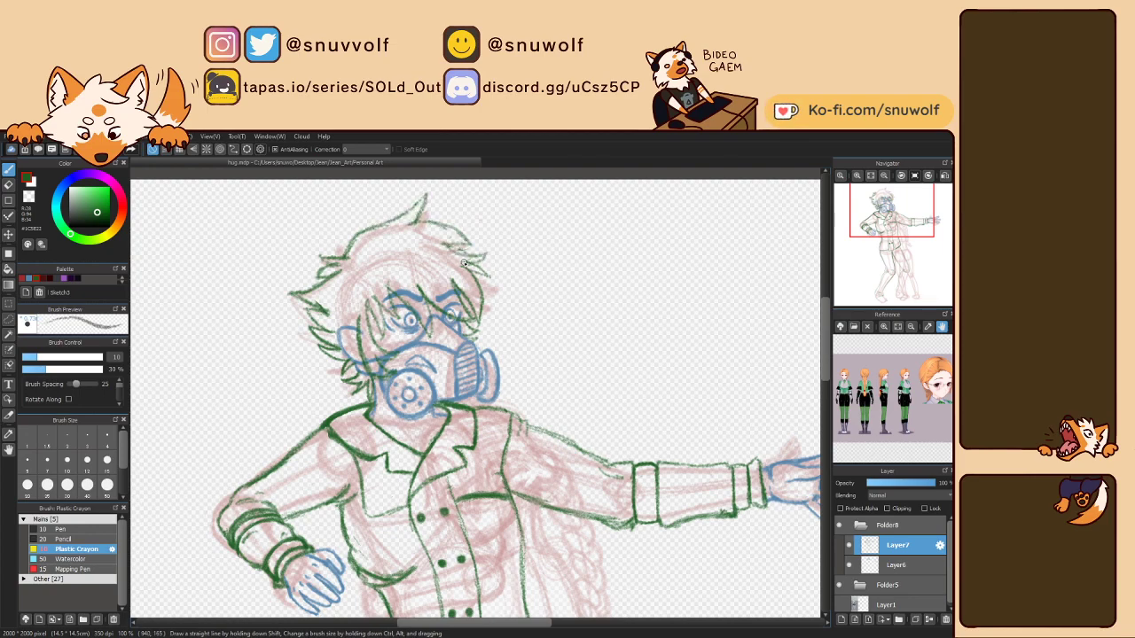
{"action": "mouse_move", "coordinate": [406, 227]}
{"action": "left_mouse_down"}
{"action": "mouse_move", "coordinate": [447, 221]}
{"action": "mouse_move", "coordinate": [475, 245]}
{"action": "mouse_move", "coordinate": [452, 245]}
{"action": "mouse_move", "coordinate": [477, 253]}
{"action": "mouse_move", "coordinate": [489, 276]}
{"action": "mouse_move", "coordinate": [470, 269]}
{"action": "mouse_move", "coordinate": [479, 276]}
{"action": "left_mouse_up"}
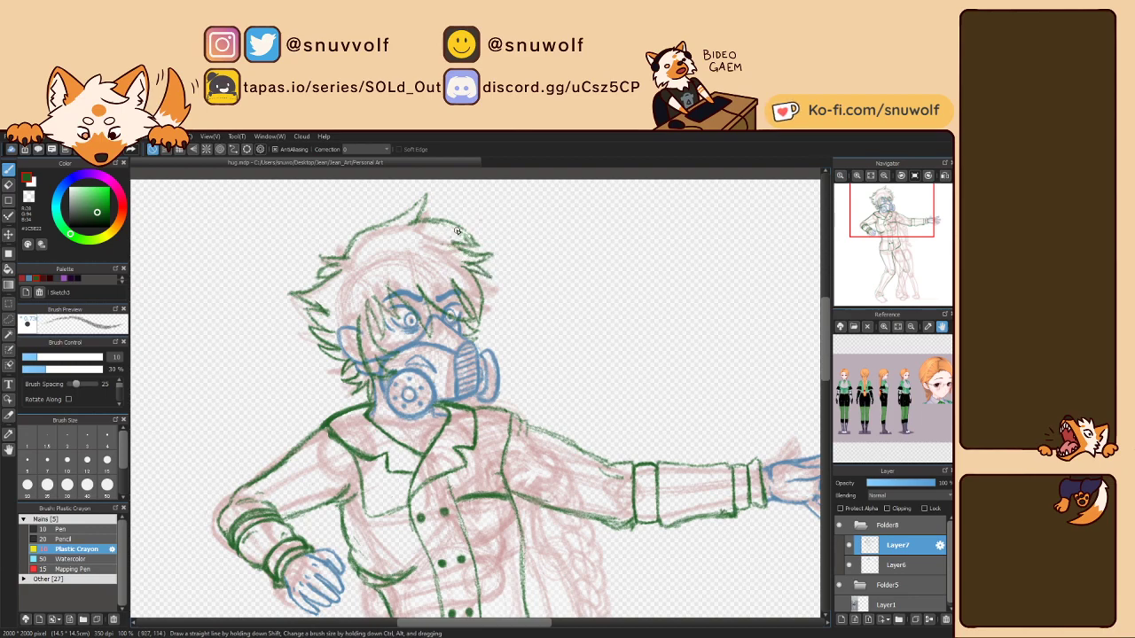
Rotate the canvas, draw the green hair outline between the pointed tuft and the front locks, and return the canvas upright.
{"action": "key", "text": "Left"}
{"action": "key", "text": "Left"}
{"action": "key", "text": "Left"}
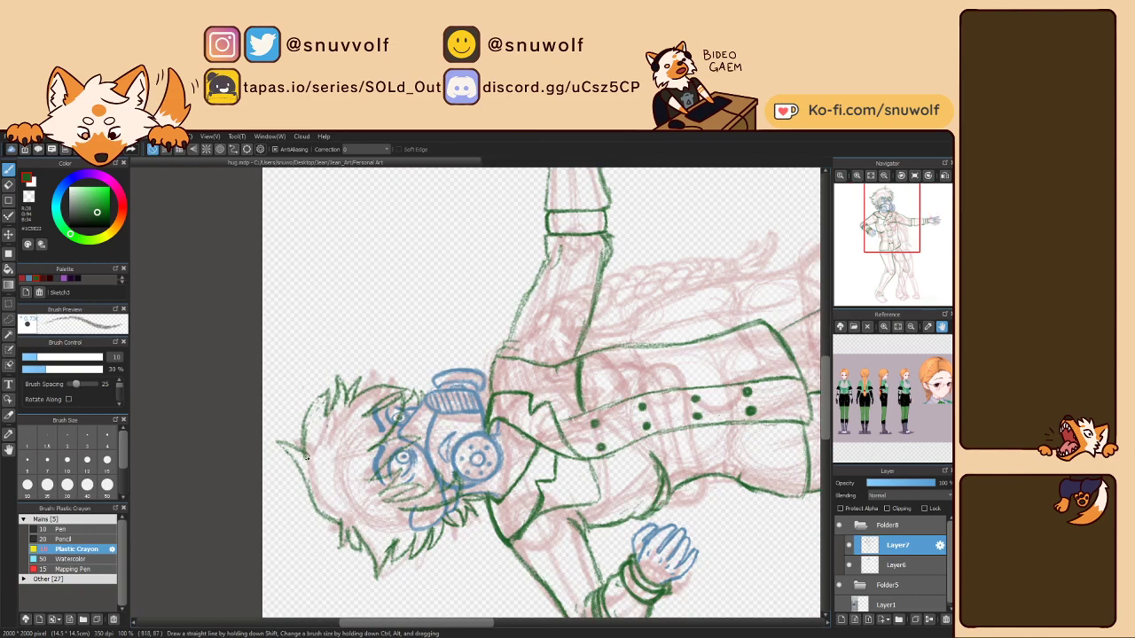
{"action": "mouse_move", "coordinate": [300, 441]}
{"action": "left_mouse_down"}
{"action": "mouse_move", "coordinate": [324, 387]}
{"action": "mouse_move", "coordinate": [329, 411]}
{"action": "mouse_move", "coordinate": [339, 376]}
{"action": "mouse_move", "coordinate": [348, 399]}
{"action": "left_mouse_up"}
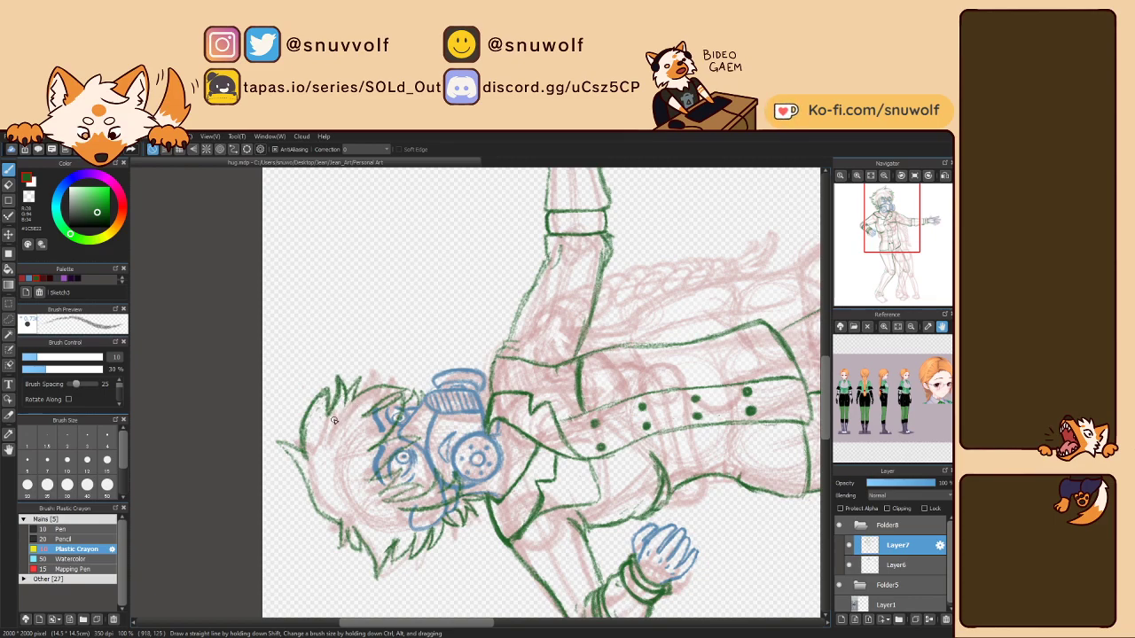
{"action": "key", "text": "Right"}
{"action": "key", "text": "Right"}
{"action": "key", "text": "Right"}
{"action": "key", "text": "Right"}
{"action": "key", "text": "Right"}
{"action": "key", "text": "Right"}
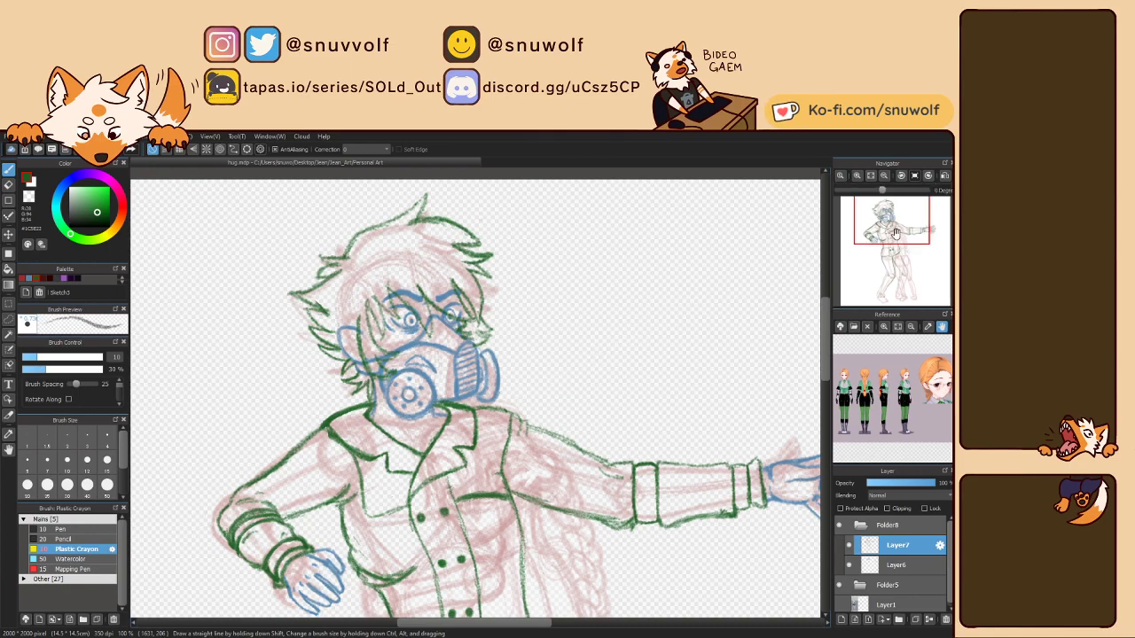
Draw the second trouser leg's outer green line from knee to ankle and add the gathered cuff around the ankle.
{"action": "left_click", "coordinate": [895, 275]}
{"action": "left_click_drag", "start_coordinate": [895, 275], "coordinate": [898, 282]}
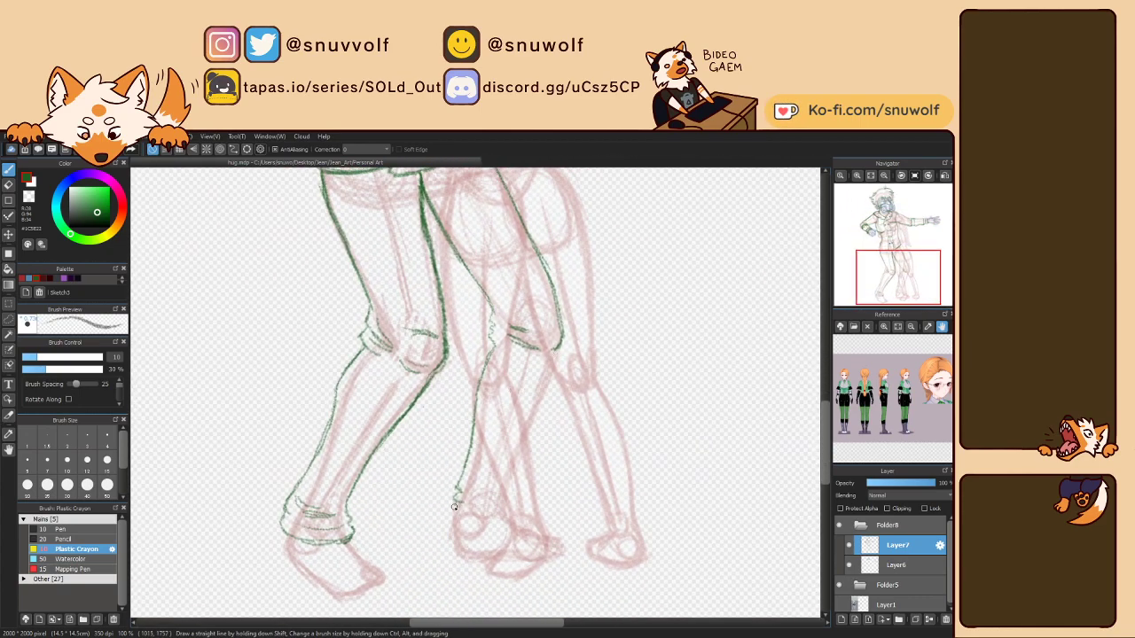
{"action": "mouse_move", "coordinate": [452, 505]}
{"action": "left_mouse_down"}
{"action": "mouse_move", "coordinate": [504, 510]}
{"action": "mouse_move", "coordinate": [477, 516]}
{"action": "left_mouse_up"}
{"action": "mouse_move", "coordinate": [556, 349]}
{"action": "left_mouse_down"}
{"action": "mouse_move", "coordinate": [504, 469]}
{"action": "mouse_move", "coordinate": [512, 509]}
{"action": "mouse_move", "coordinate": [459, 521]}
{"action": "left_mouse_up"}
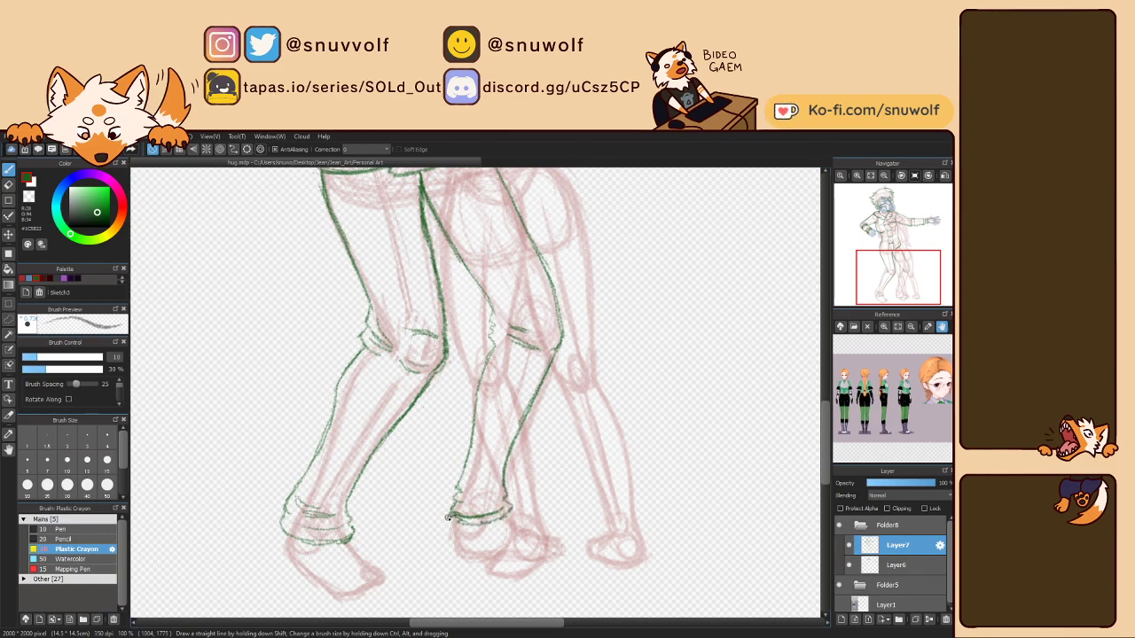
{"action": "mouse_move", "coordinate": [459, 521]}
{"action": "left_mouse_down"}
{"action": "mouse_move", "coordinate": [507, 508]}
{"action": "mouse_move", "coordinate": [458, 516]}
{"action": "left_mouse_up"}
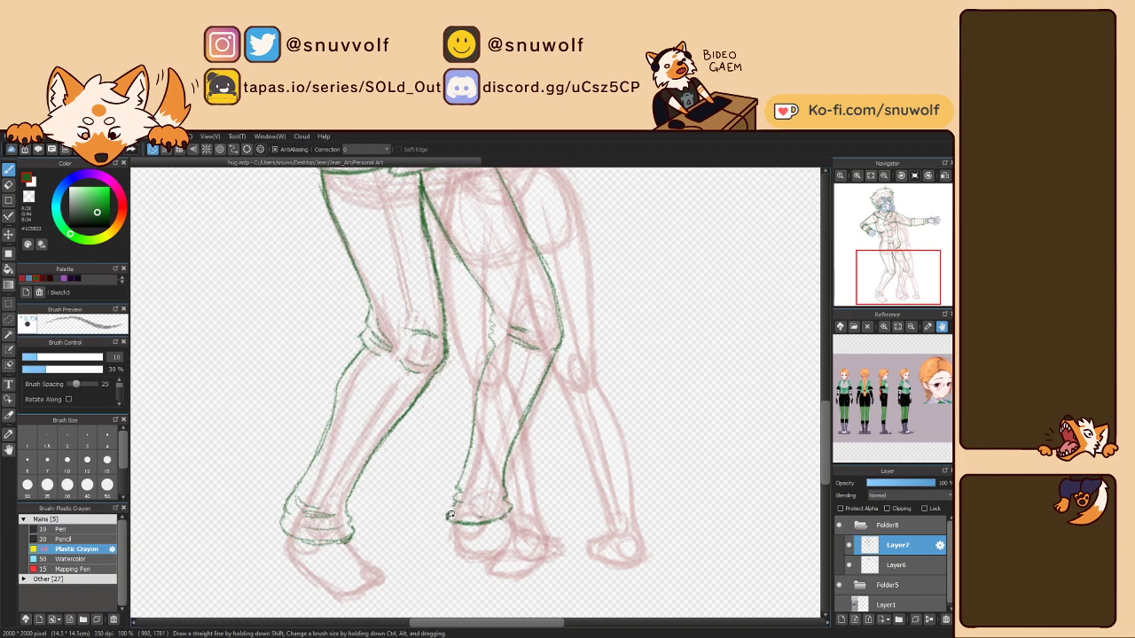
{"action": "mouse_move", "coordinate": [451, 510]}
{"action": "left_mouse_down"}
{"action": "mouse_move", "coordinate": [497, 501]}
{"action": "mouse_move", "coordinate": [468, 495]}
{"action": "mouse_move", "coordinate": [499, 486]}
{"action": "left_mouse_up"}
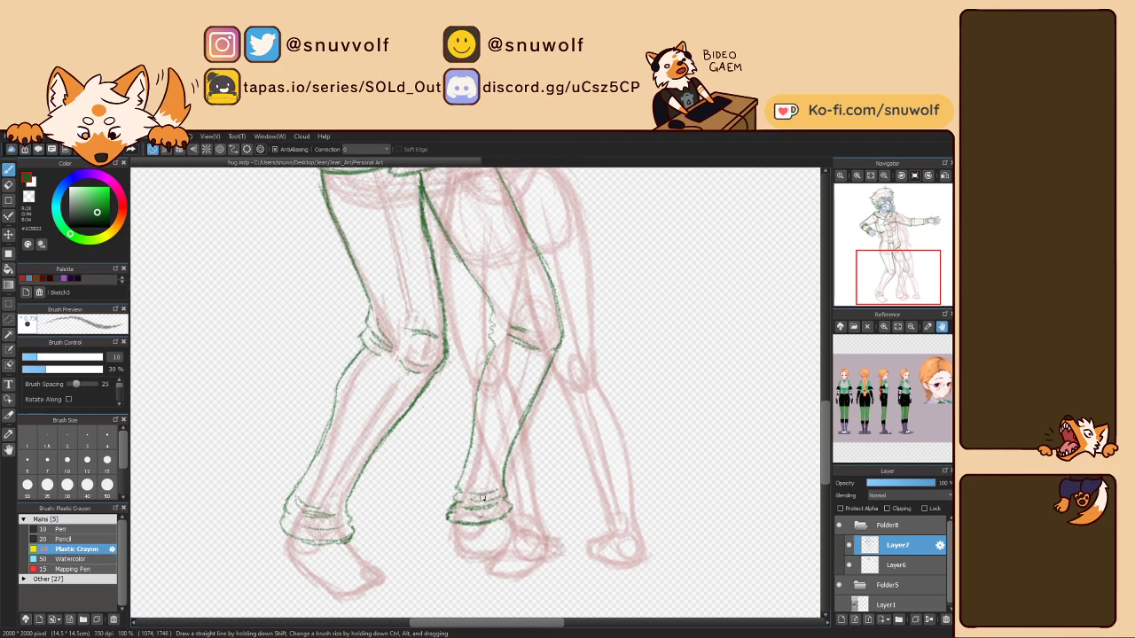
Rotate the canvas, add green fold lines to the second leg's ankle cuff, and return the canvas upright.
{"action": "key", "text": "Down"}
{"action": "key", "text": "Down"}
{"action": "left_click_drag", "start_coordinate": [476, 507], "coordinate": [353, 384]}
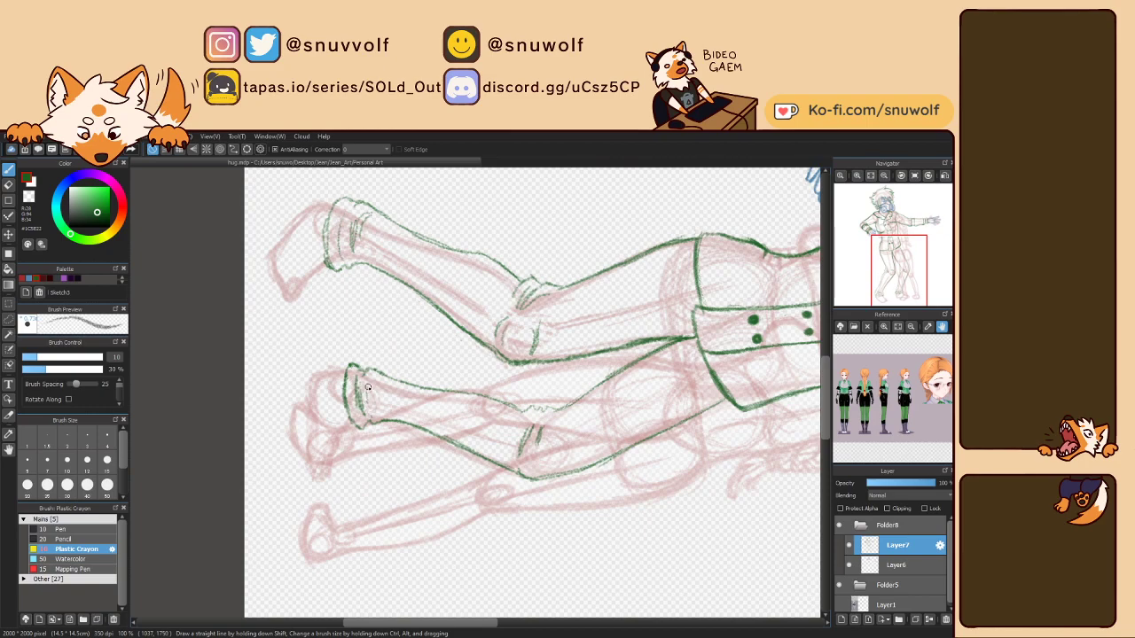
{"action": "mouse_move", "coordinate": [363, 399]}
{"action": "left_mouse_down"}
{"action": "mouse_move", "coordinate": [360, 378]}
{"action": "mouse_move", "coordinate": [448, 507]}
{"action": "left_mouse_up"}
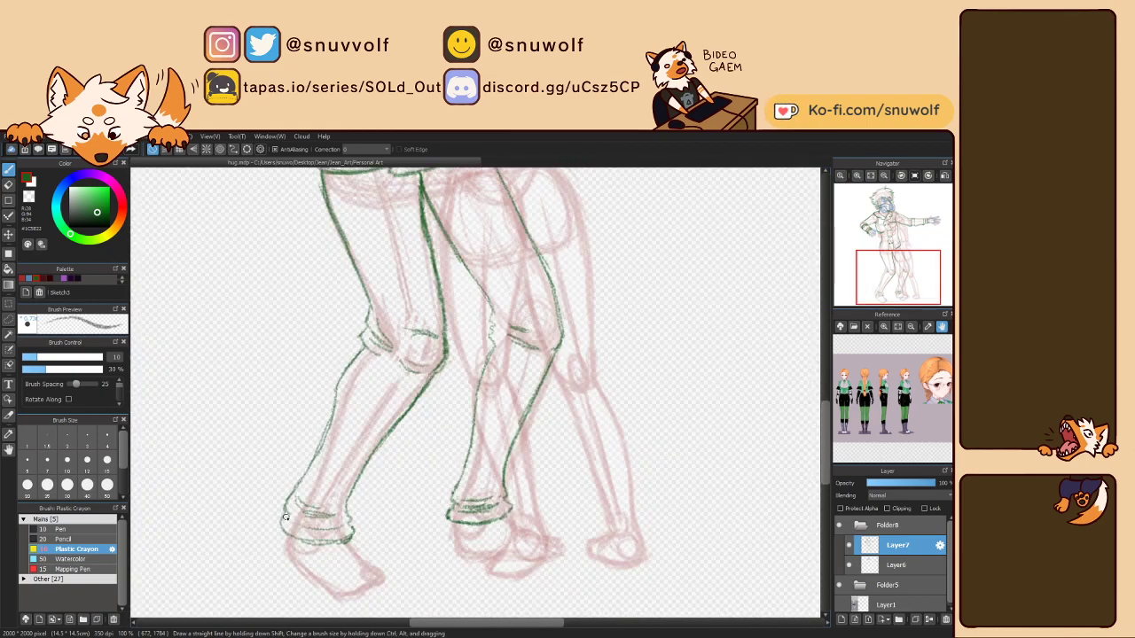